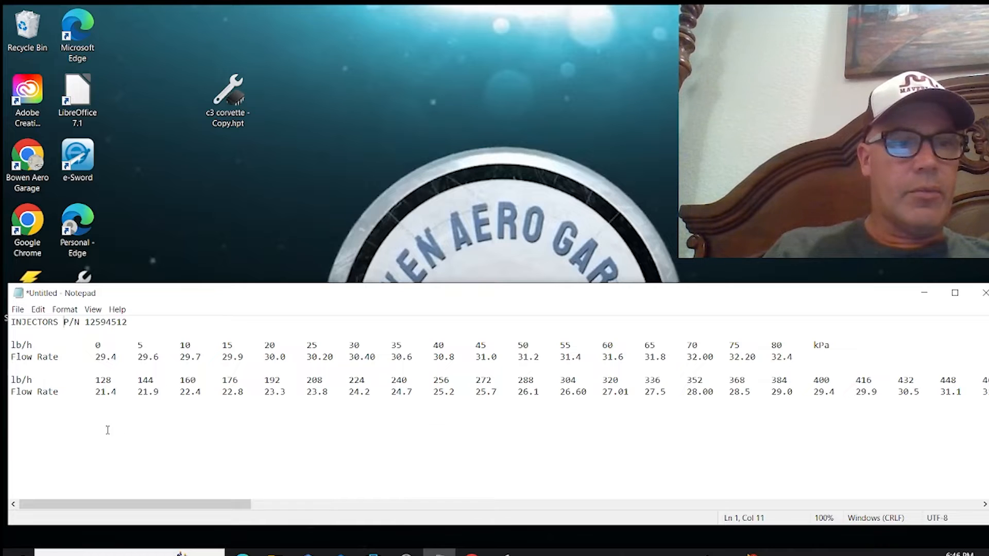
{"action": "scroll", "coordinate": [120, 423], "scroll_direction": "right", "scroll_amount": 10}
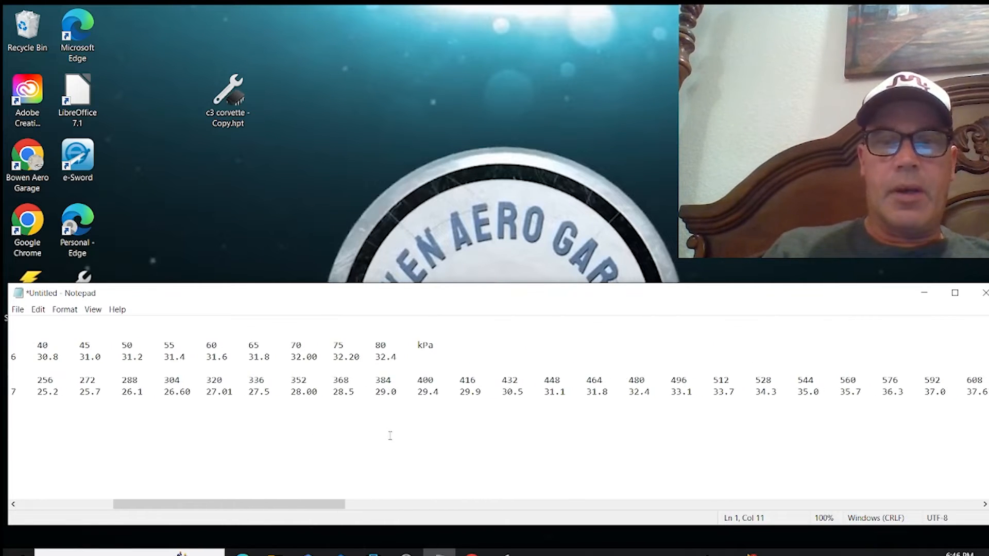
{"action": "scroll", "coordinate": [371, 428], "scroll_direction": "left", "scroll_amount": 7}
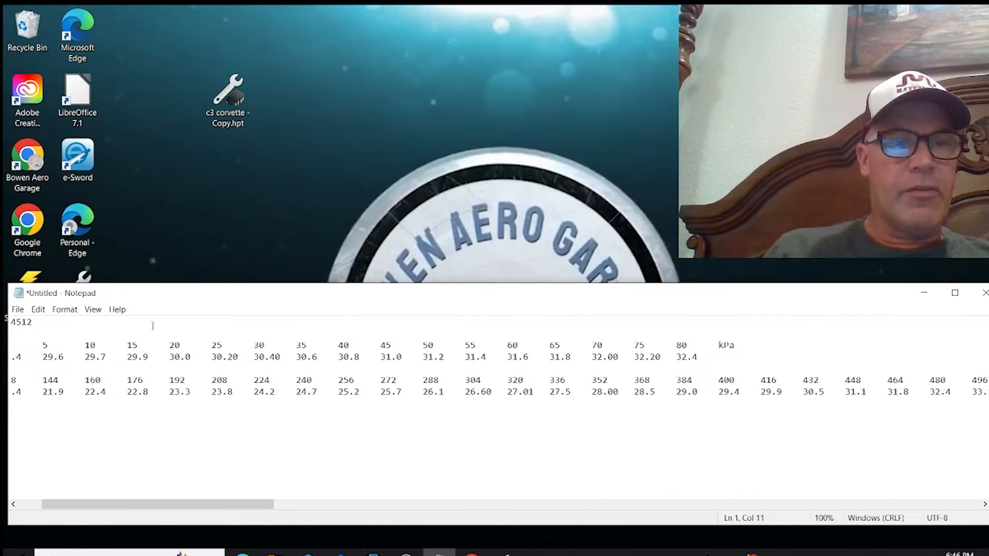
{"action": "scroll", "coordinate": [219, 381], "scroll_direction": "left", "scroll_amount": 3}
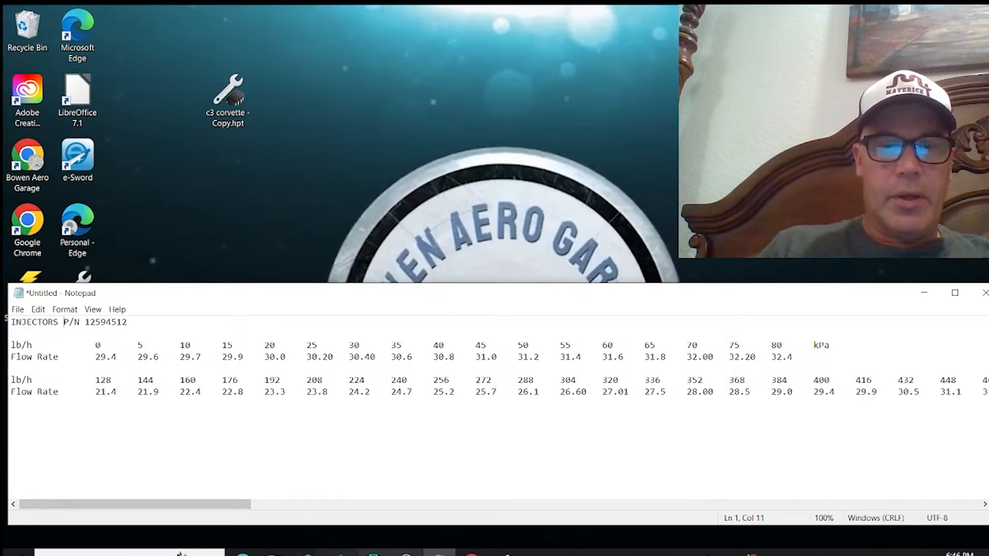
- Switch to the VCM Editor window with the 2006 Trailblazer 6.0 tune and open its calibration details
{"action": "mouse_move", "coordinate": [505, 554]}
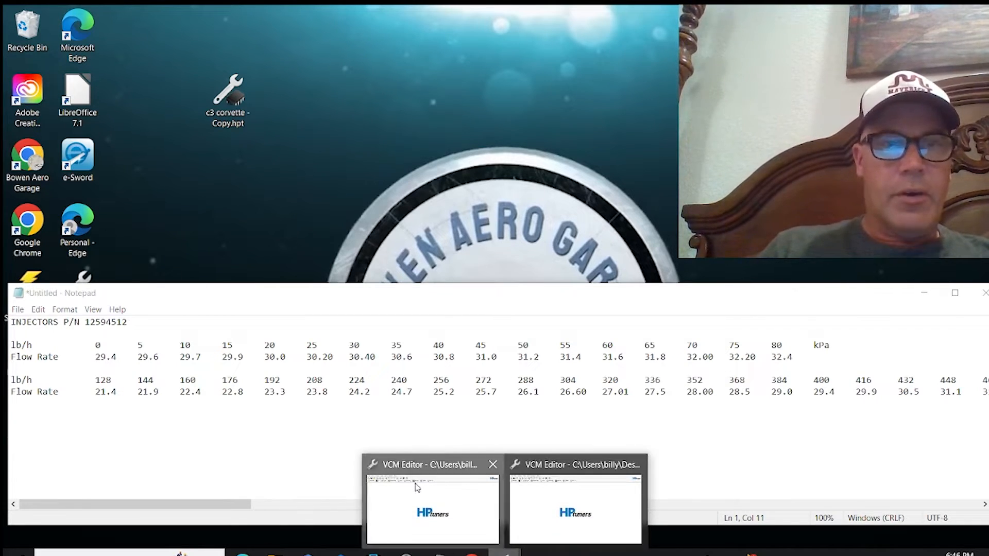
{"action": "left_click", "coordinate": [415, 485]}
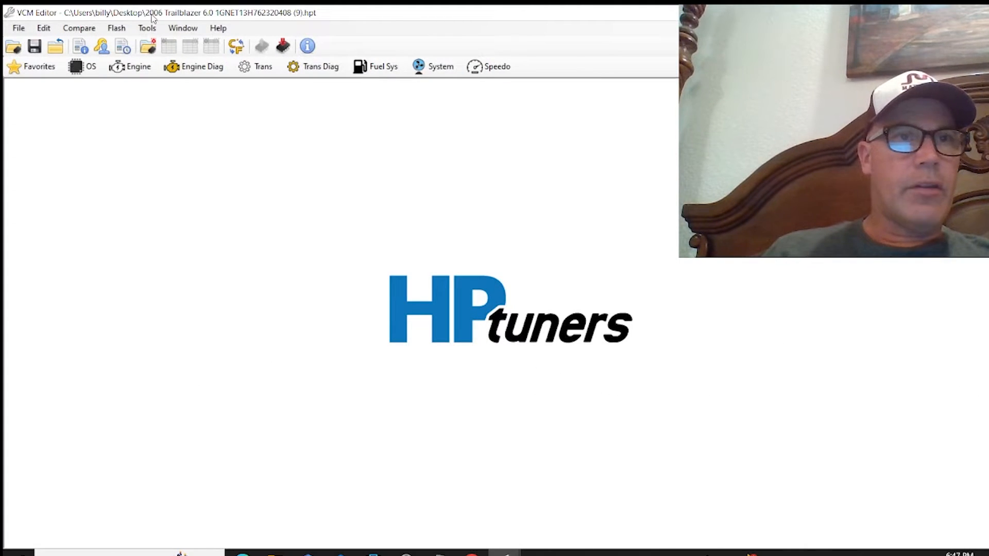
{"action": "left_click", "coordinate": [44, 28]}
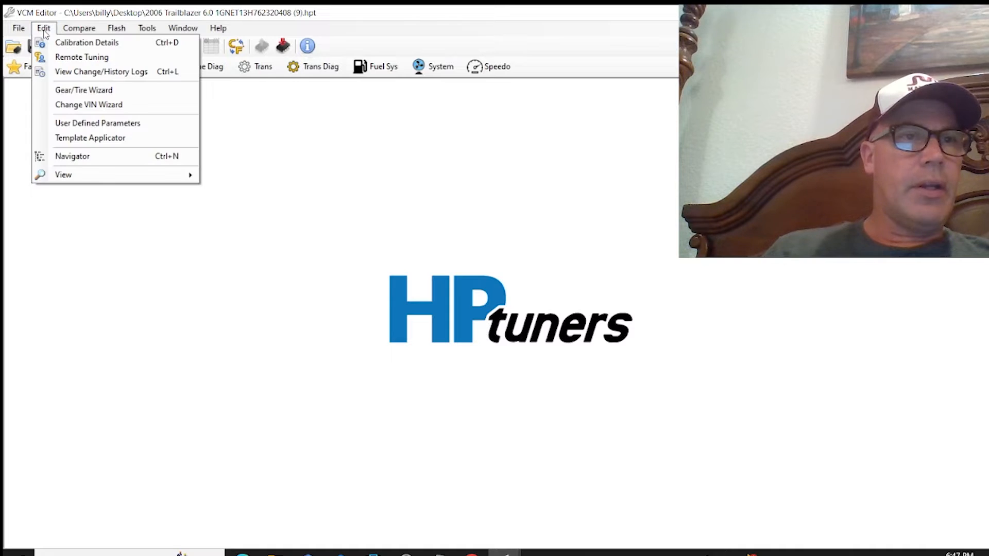
{"action": "left_click", "coordinate": [64, 40]}
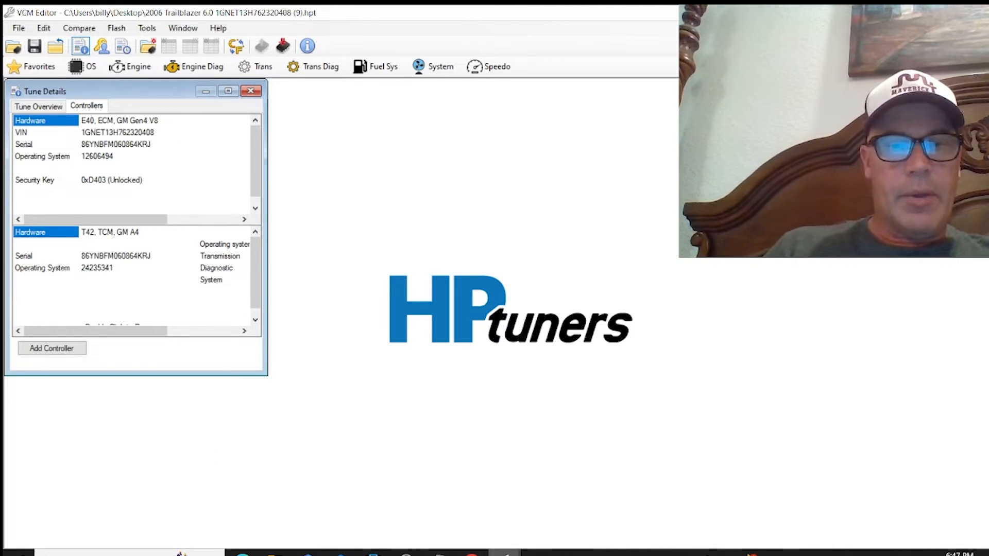
- Switch to the 2007 Trailblazer 6.0 tune and open its calibration details
{"action": "mouse_move", "coordinate": [505, 553]}
{"action": "left_click", "coordinate": [577, 507]}
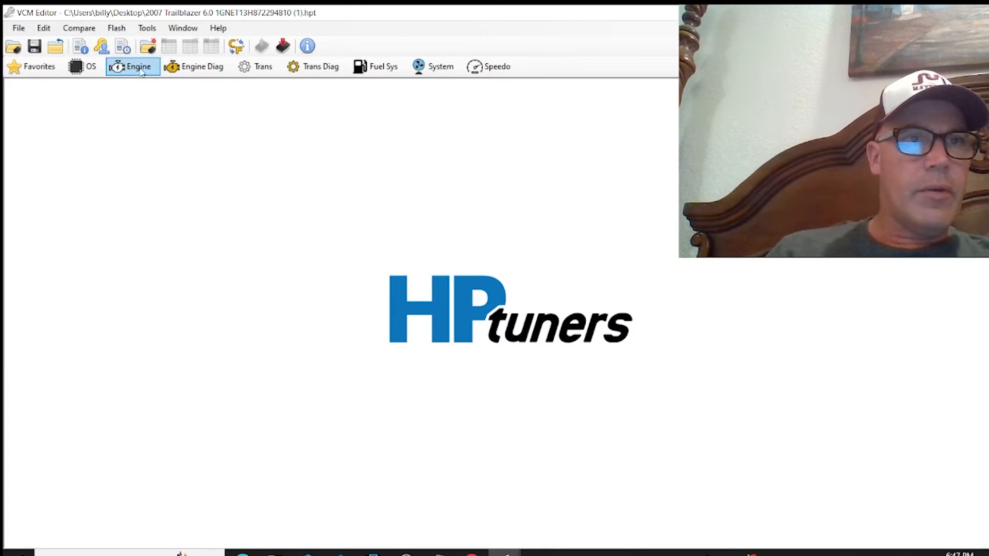
{"action": "left_click", "coordinate": [44, 28]}
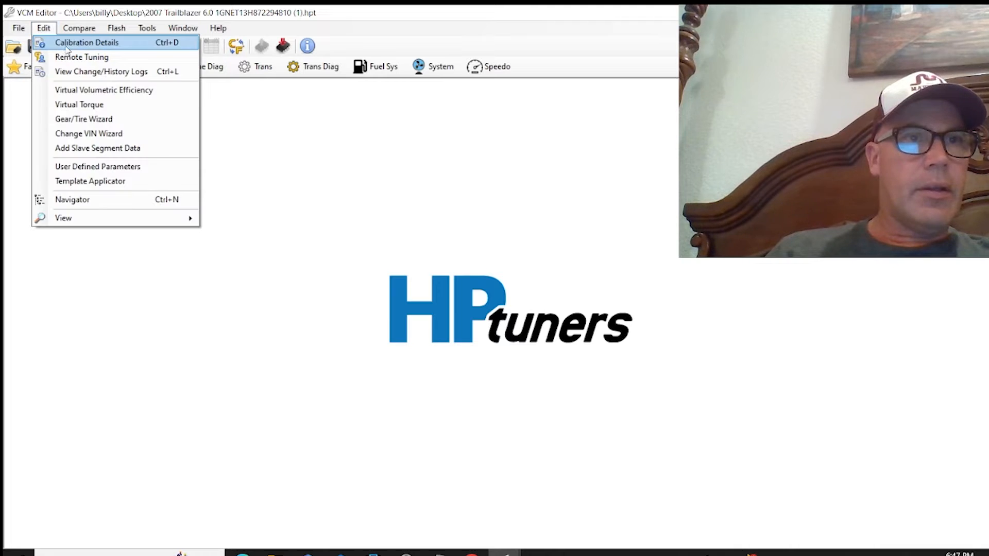
{"action": "left_click", "coordinate": [68, 40]}
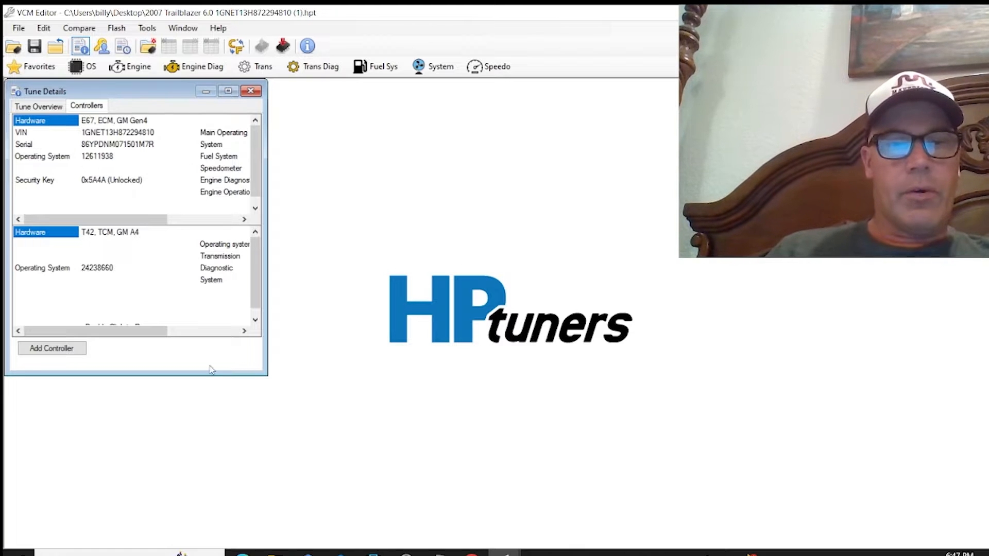
- Close the tune details and open the 2007 tune's engine fuel table for injector flow rate versus pressure
{"action": "left_click", "coordinate": [137, 72]}
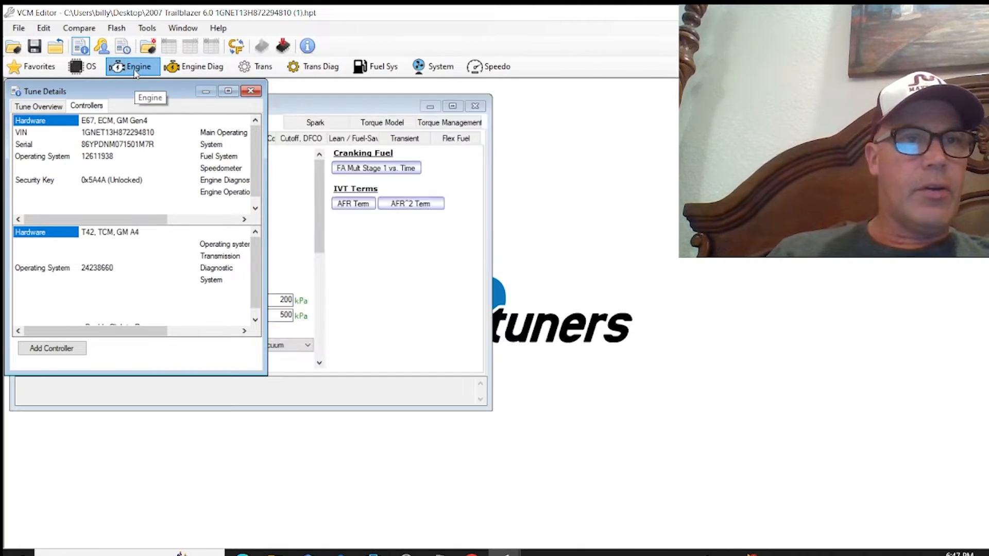
{"action": "left_click", "coordinate": [251, 93]}
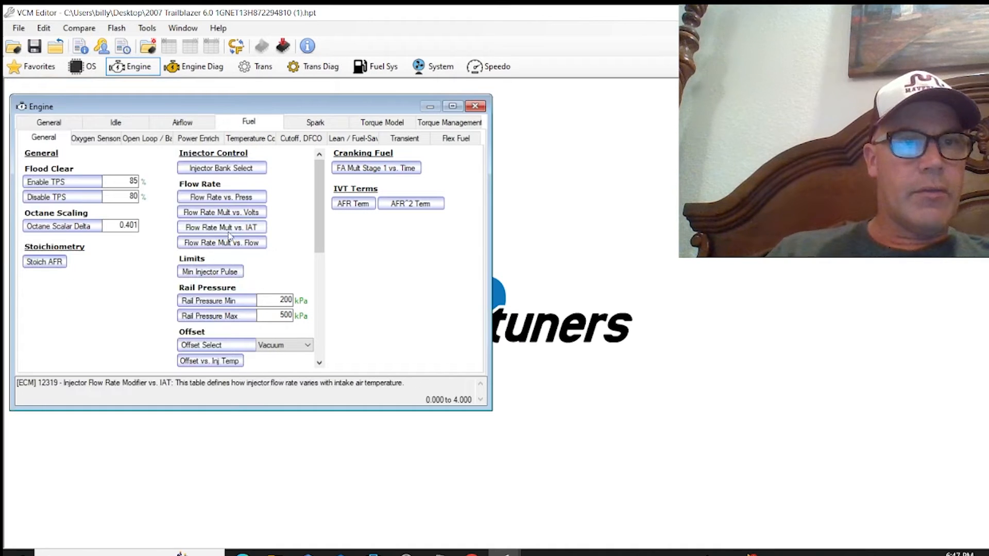
{"action": "left_click", "coordinate": [224, 200]}
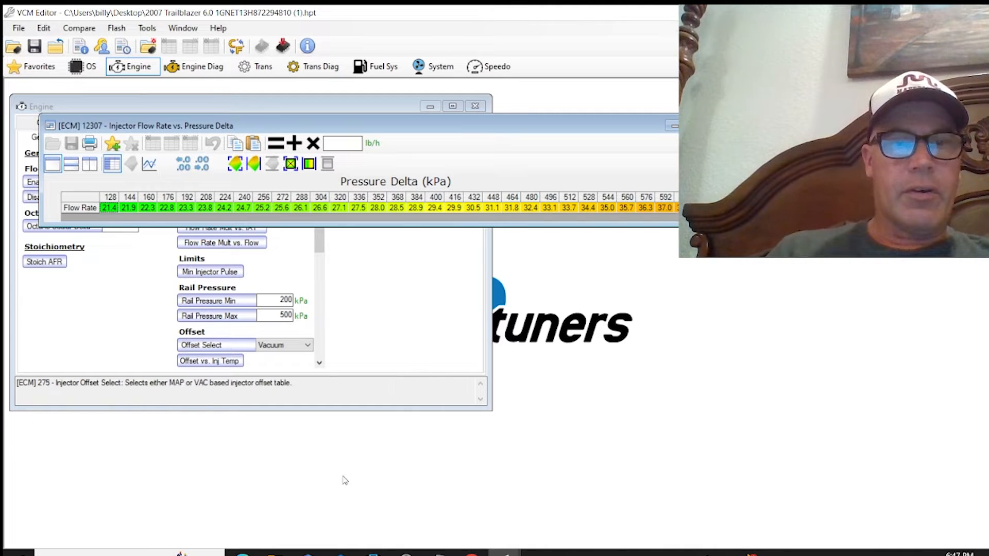
- Return to the 2006 Trailblazer tune, close its tune details and open the injector Flow Rate vs. KPA VAC table
{"action": "mouse_move", "coordinate": [505, 552]}
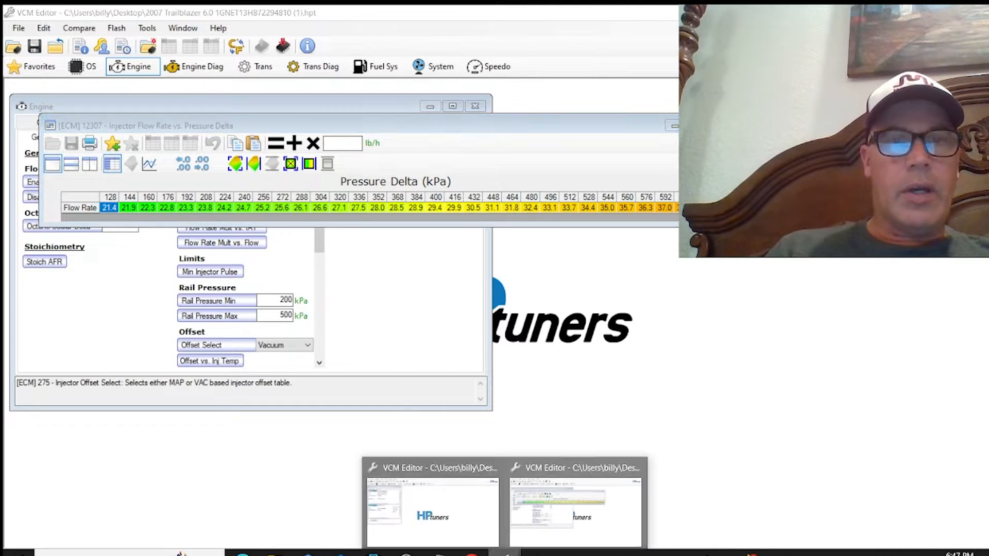
{"action": "left_click", "coordinate": [571, 507]}
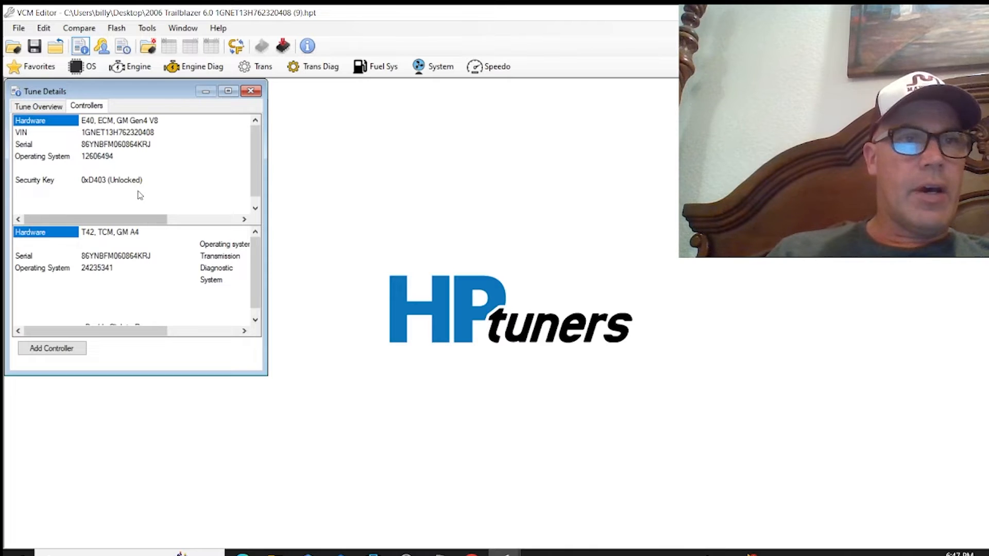
{"action": "left_click", "coordinate": [251, 91]}
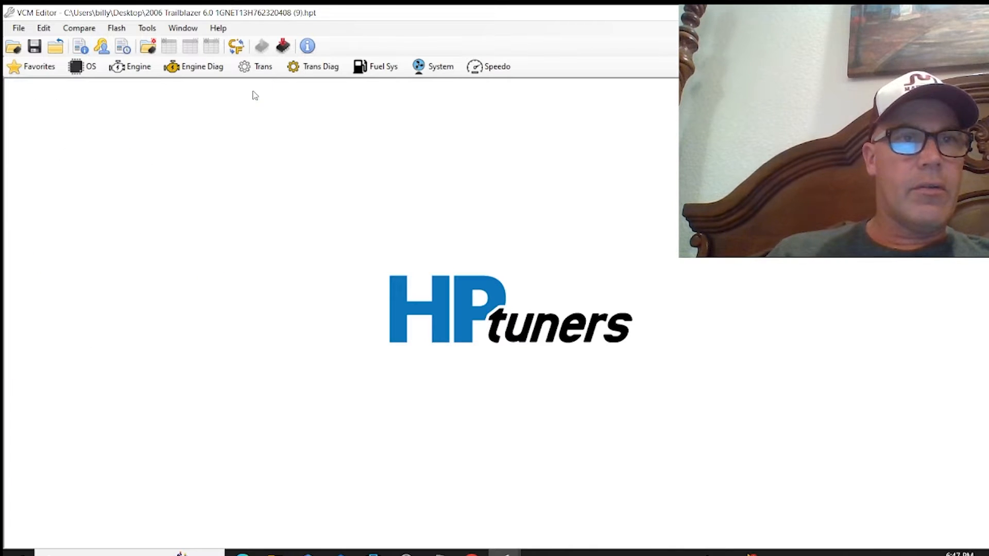
{"action": "left_click", "coordinate": [145, 70]}
{"action": "left_click", "coordinate": [209, 198]}
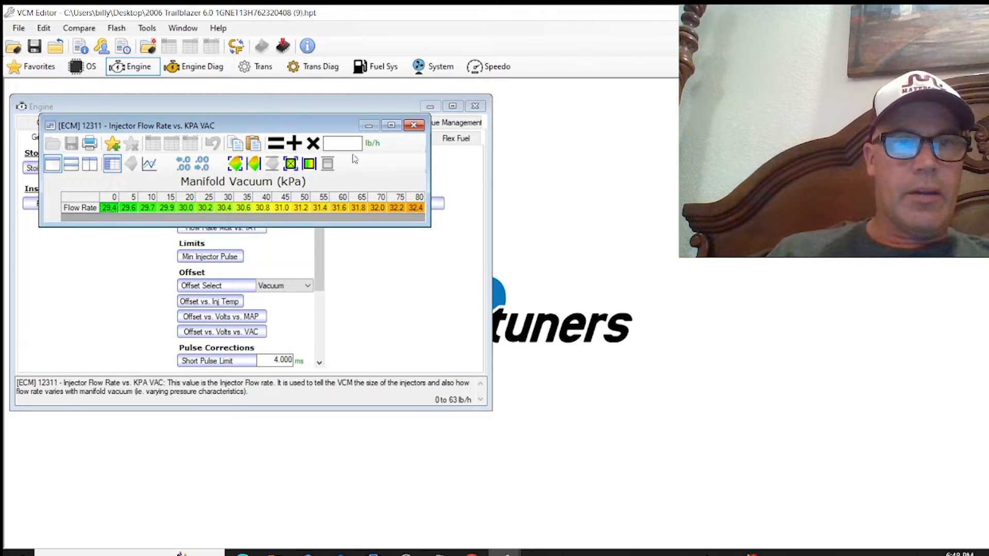
- Copy the entire injector flow rate row with its axis and paste it below the existing tables in the Notepad notes
{"action": "left_click", "coordinate": [72, 203]}
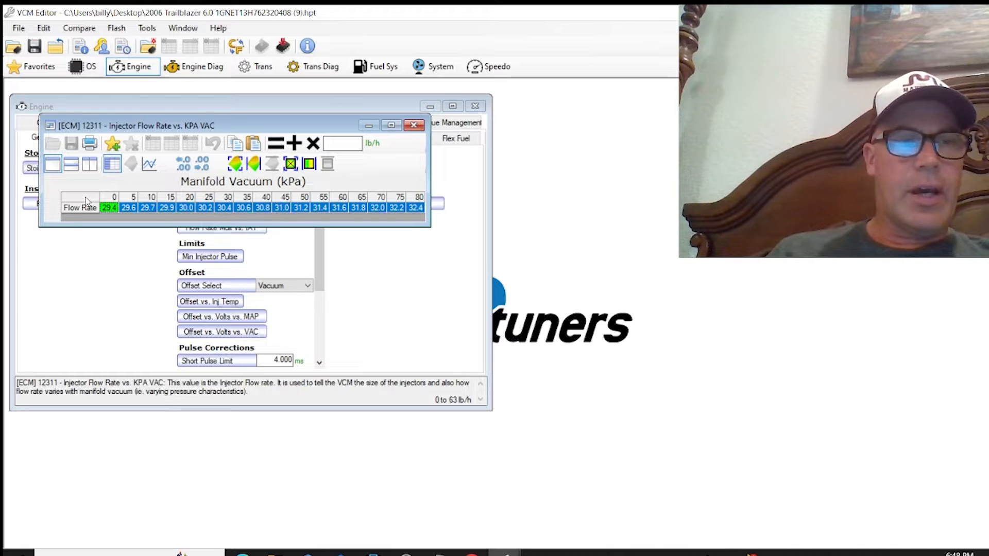
{"action": "right_click", "coordinate": [86, 202]}
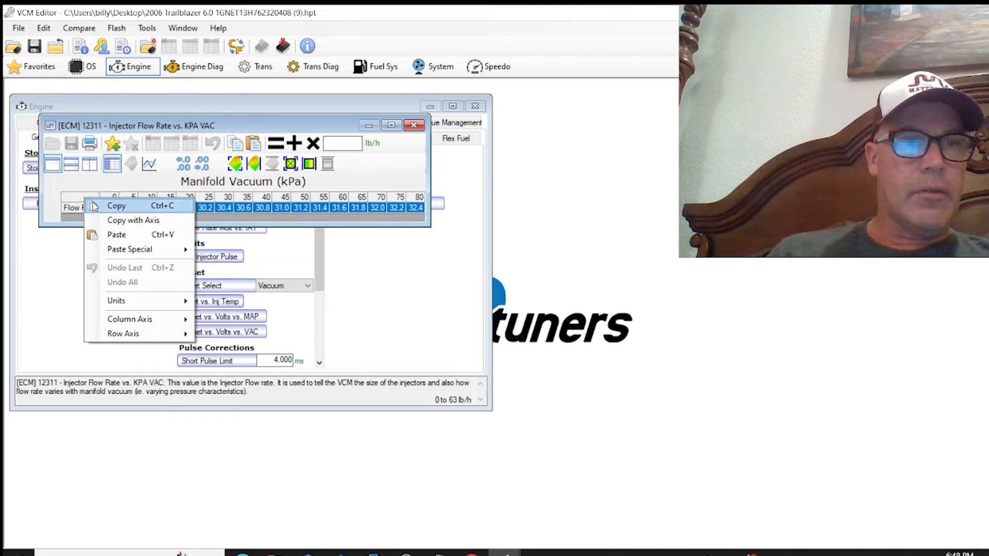
{"action": "left_click", "coordinate": [112, 222]}
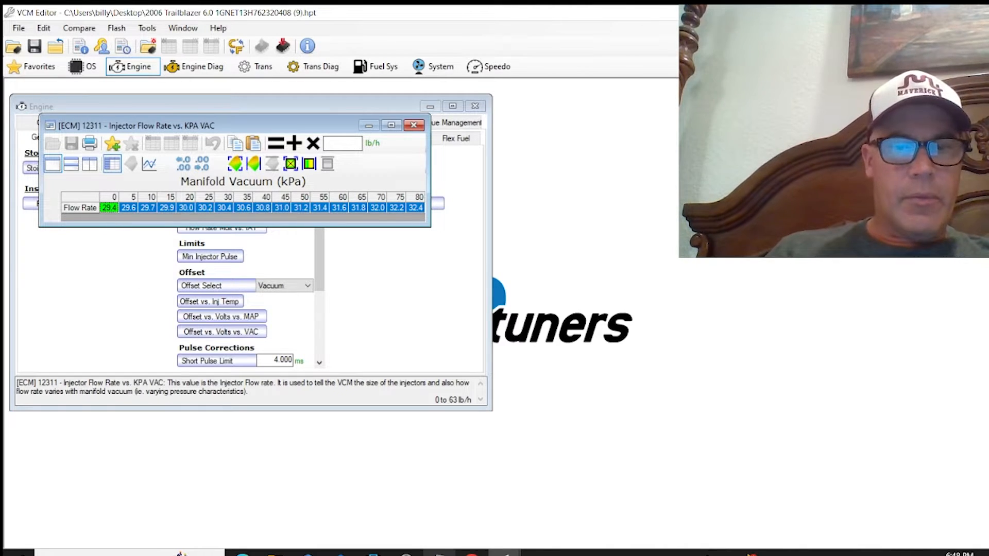
{"action": "left_click", "coordinate": [440, 552]}
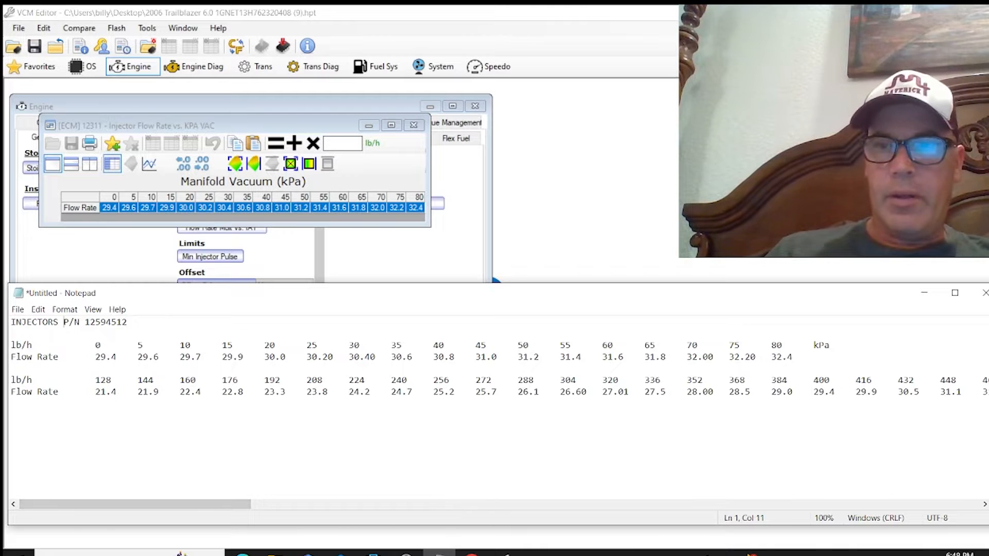
{"action": "left_click", "coordinate": [23, 432]}
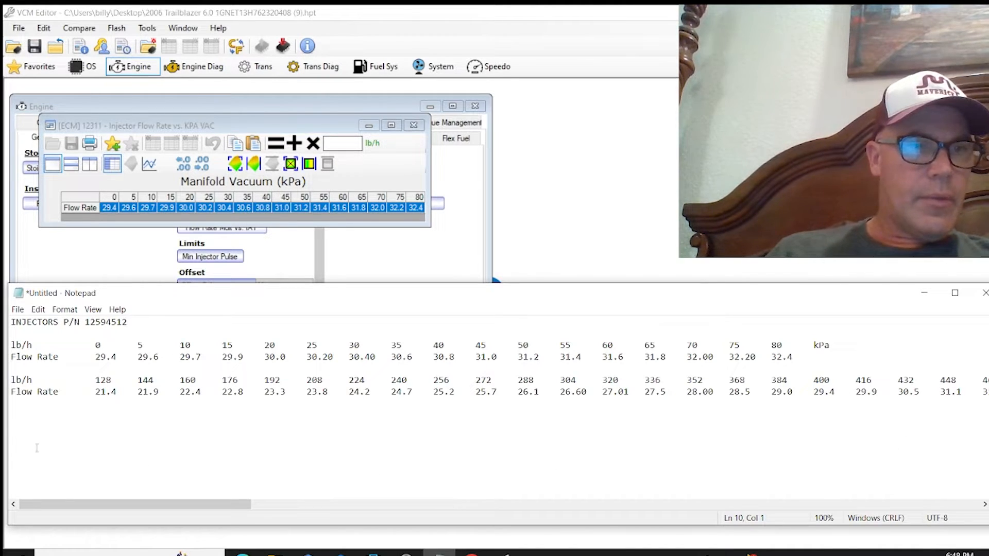
{"action": "right_click", "coordinate": [12, 427]}
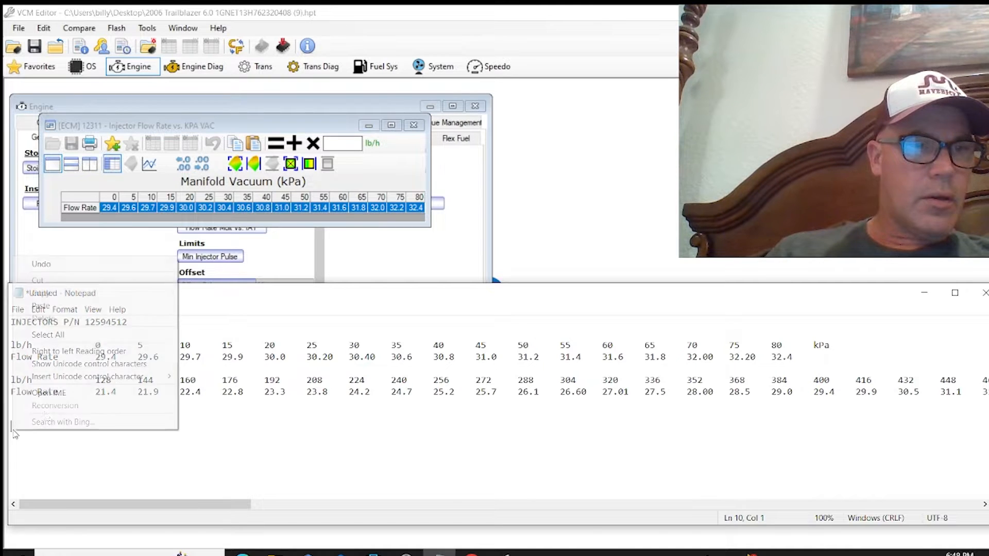
{"action": "left_click", "coordinate": [41, 306]}
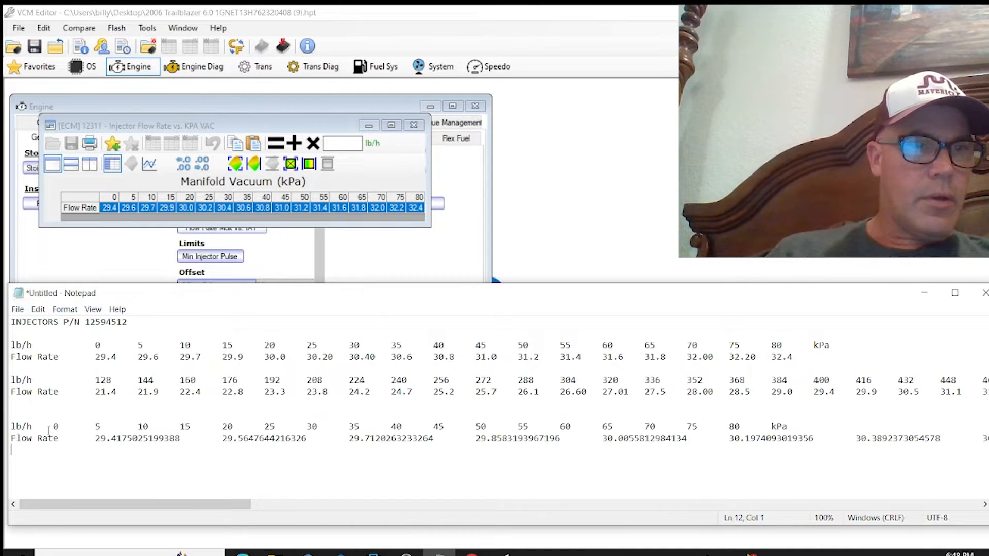
- Align the pasted lb/h axis row with the tables above and trim the first pasted flow rate to 29.4
{"action": "left_click", "coordinate": [53, 426]}
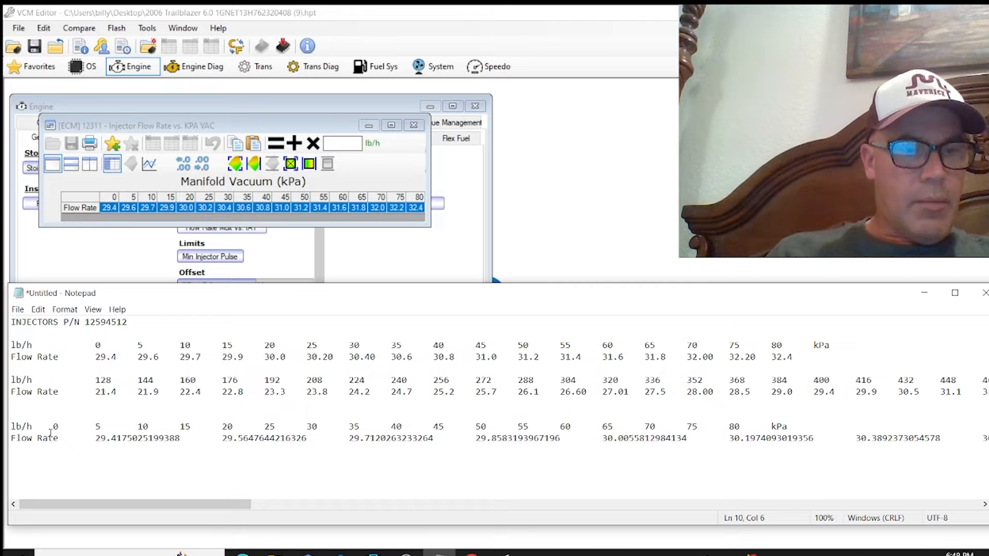
{"action": "key", "text": "Tab"}
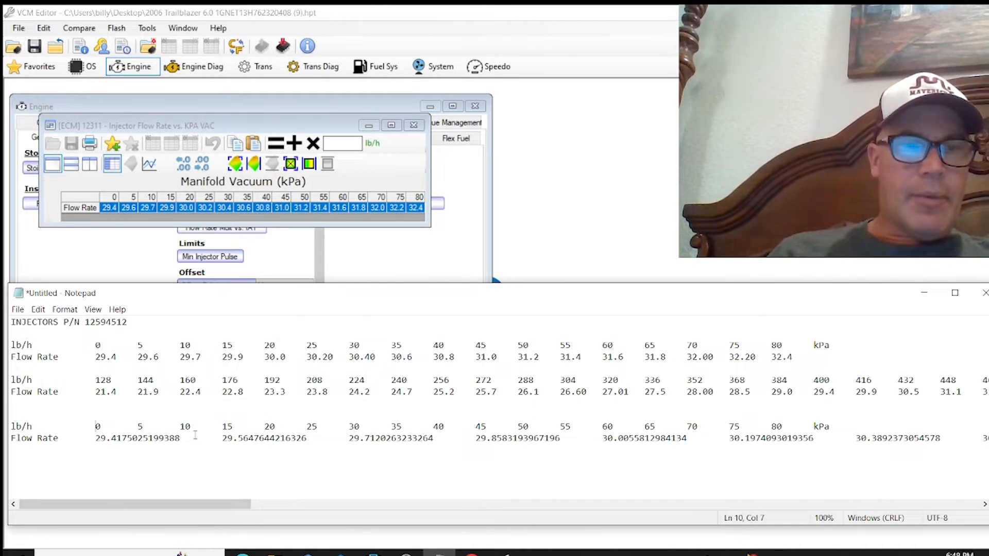
{"action": "mouse_move", "coordinate": [183, 439]}
{"action": "left_mouse_down"}
{"action": "mouse_move", "coordinate": [118, 443]}
{"action": "mouse_move", "coordinate": [179, 440]}
{"action": "left_mouse_up"}
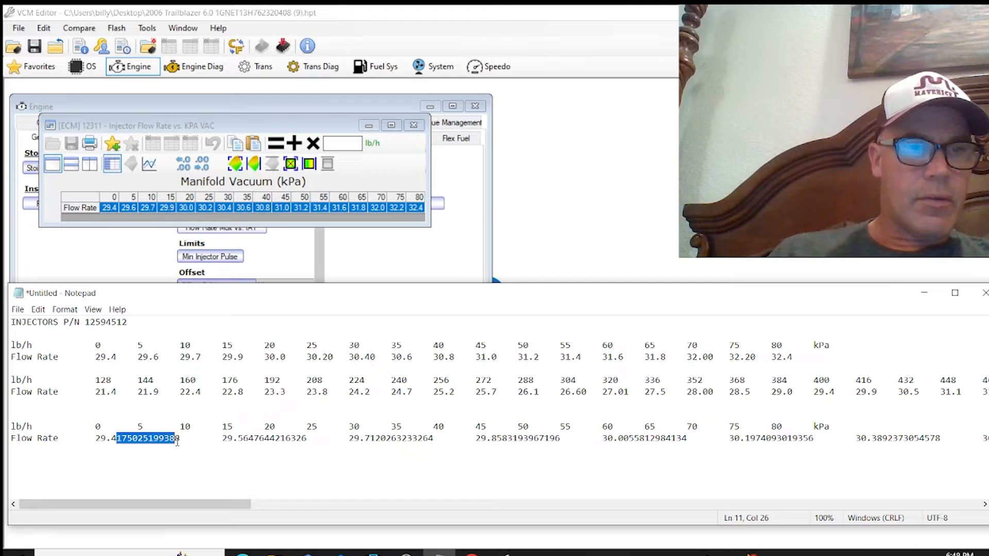
{"action": "key", "text": "Delete"}
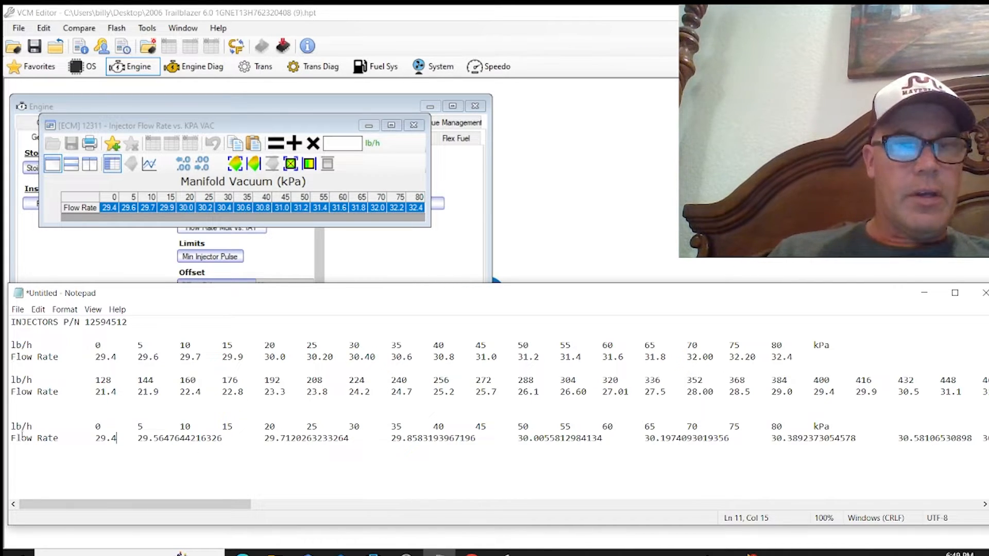
- Delete the pasted lb/h and Flow Rate rows below the two existing tables in the notes
{"action": "scroll", "coordinate": [79, 477], "scroll_direction": "right", "scroll_amount": 8}
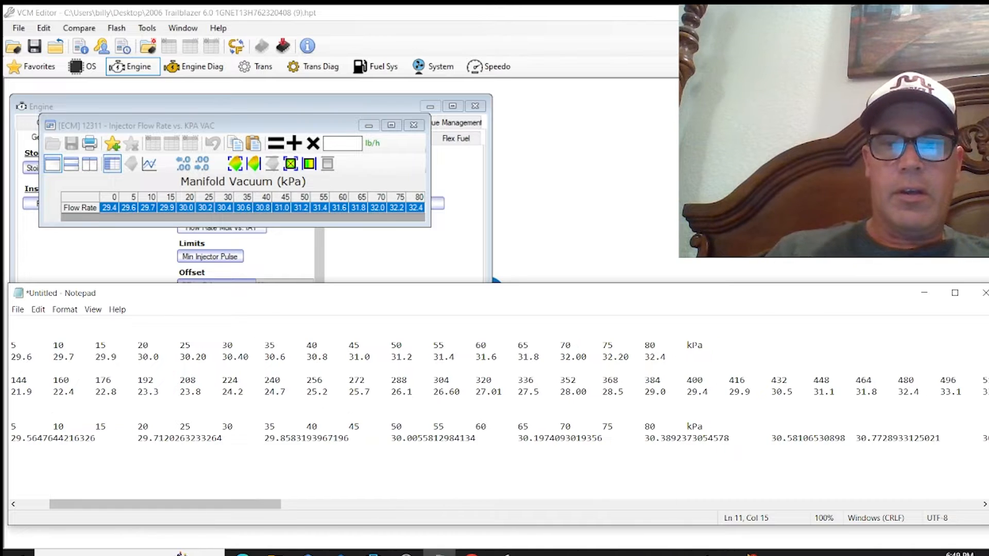
{"action": "scroll", "coordinate": [620, 440], "scroll_direction": "right", "scroll_amount": 10}
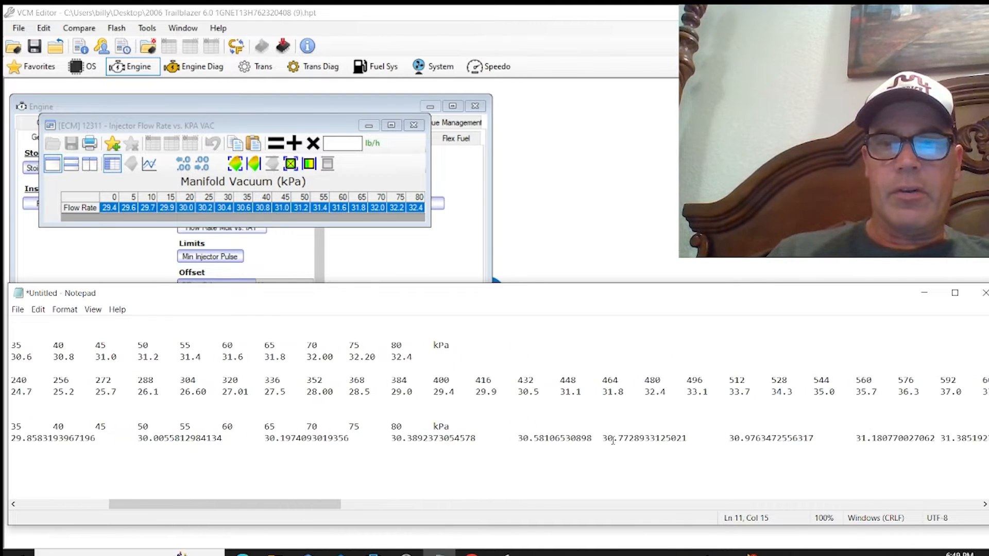
{"action": "scroll", "coordinate": [620, 440], "scroll_direction": "right", "scroll_amount": 4}
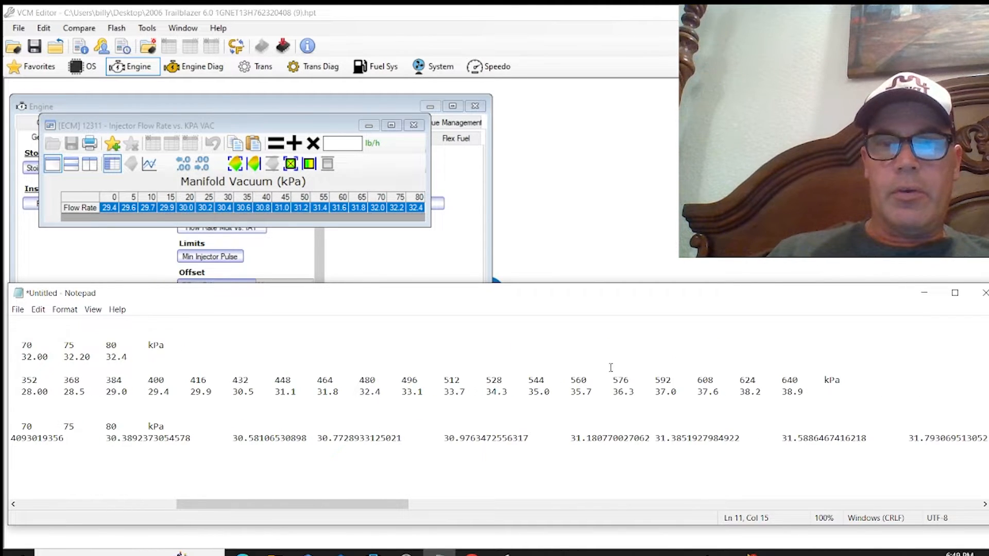
{"action": "scroll", "coordinate": [618, 381], "scroll_direction": "right", "scroll_amount": 2}
{"action": "scroll", "coordinate": [644, 394], "scroll_direction": "left", "scroll_amount": 3}
{"action": "scroll", "coordinate": [653, 399], "scroll_direction": "left", "scroll_amount": 8}
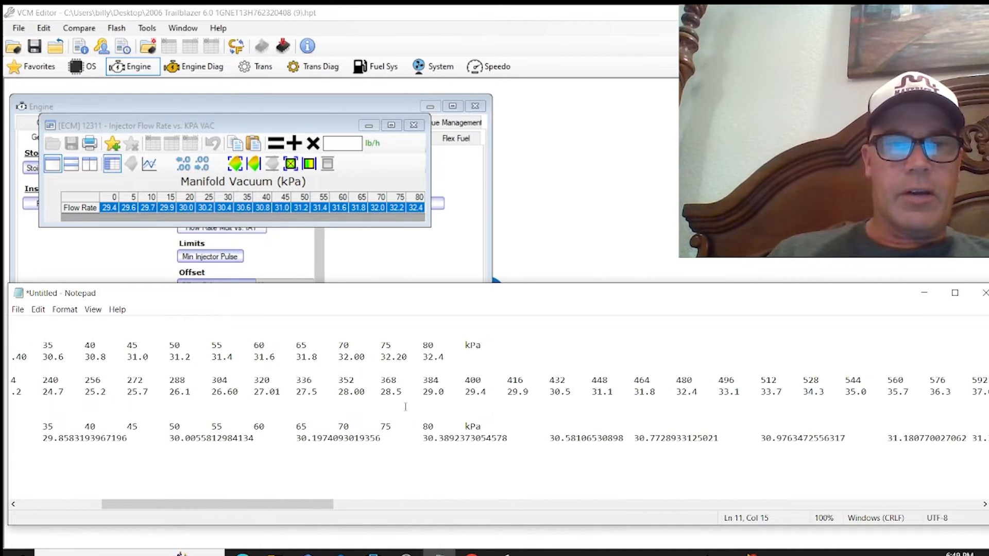
{"action": "scroll", "coordinate": [407, 407], "scroll_direction": "left", "scroll_amount": 9}
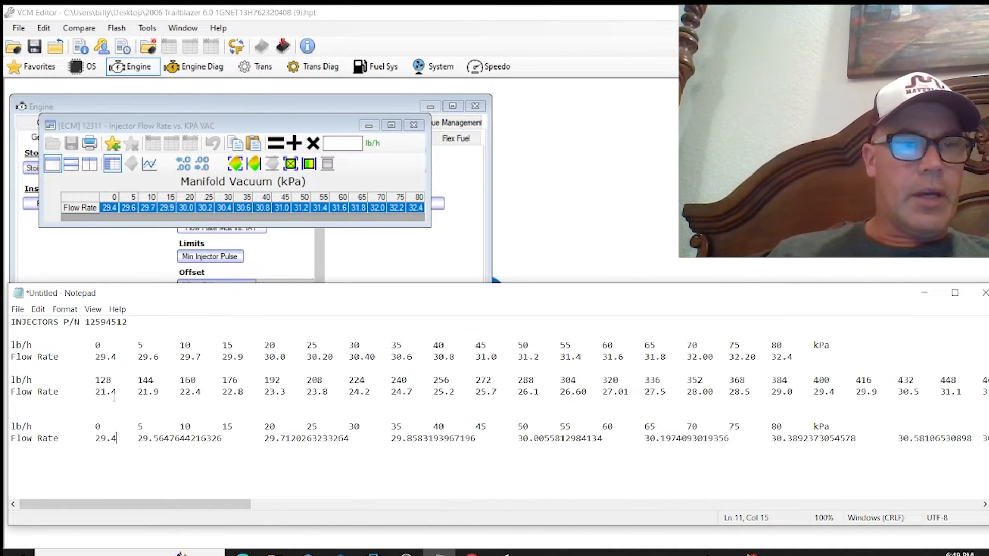
{"action": "left_click_drag", "start_coordinate": [11, 426], "coordinate": [150, 450]}
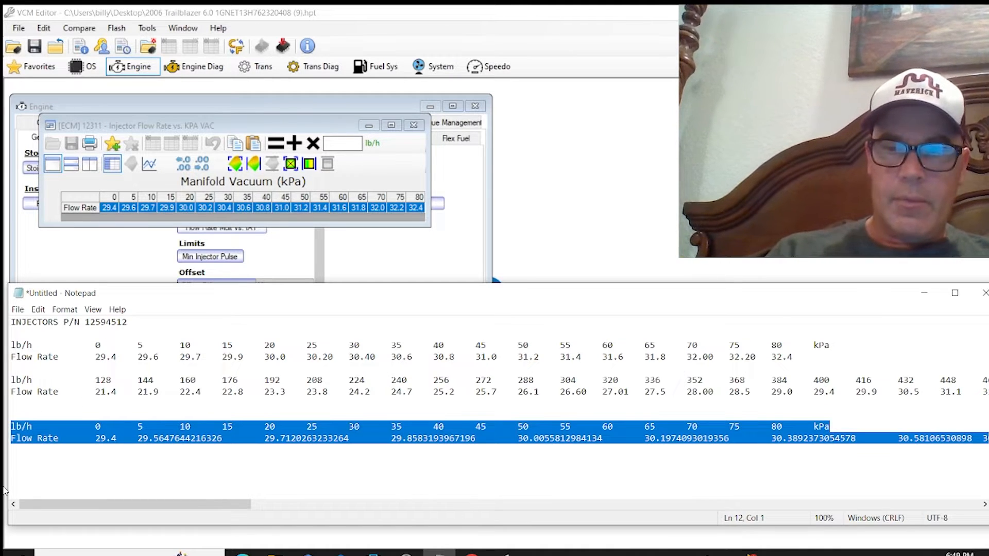
{"action": "key", "text": "Delete"}
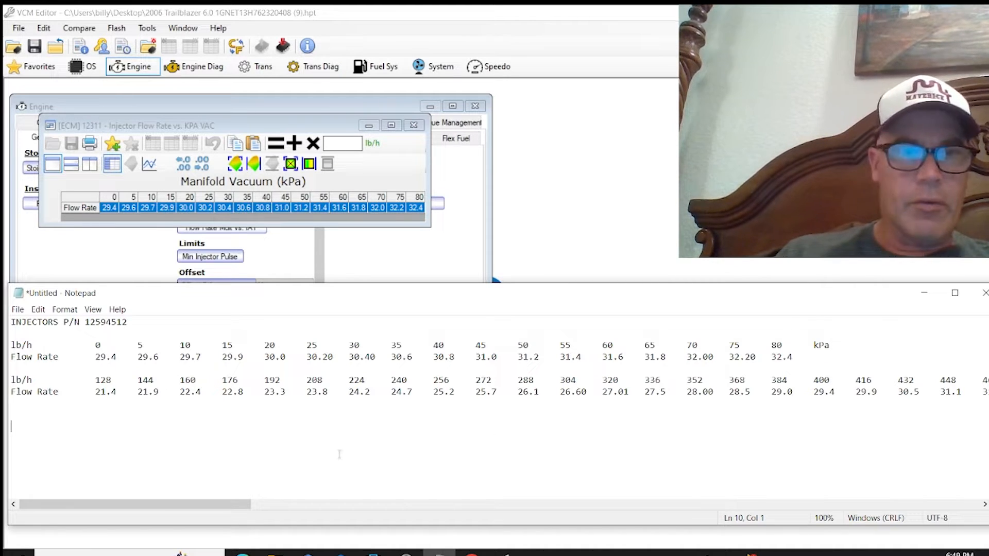
- Start a comparison block below the two tables in the notes with 0, 400 and 29.4 stacked on three lines
{"action": "type", "text": "0"}
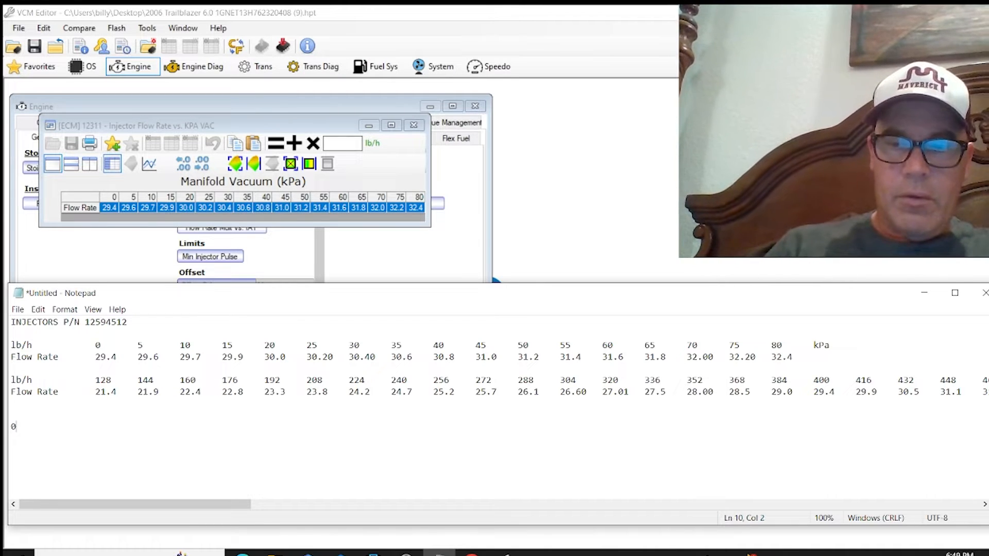
{"action": "key", "text": "Return"}
{"action": "type", "text": "400"}
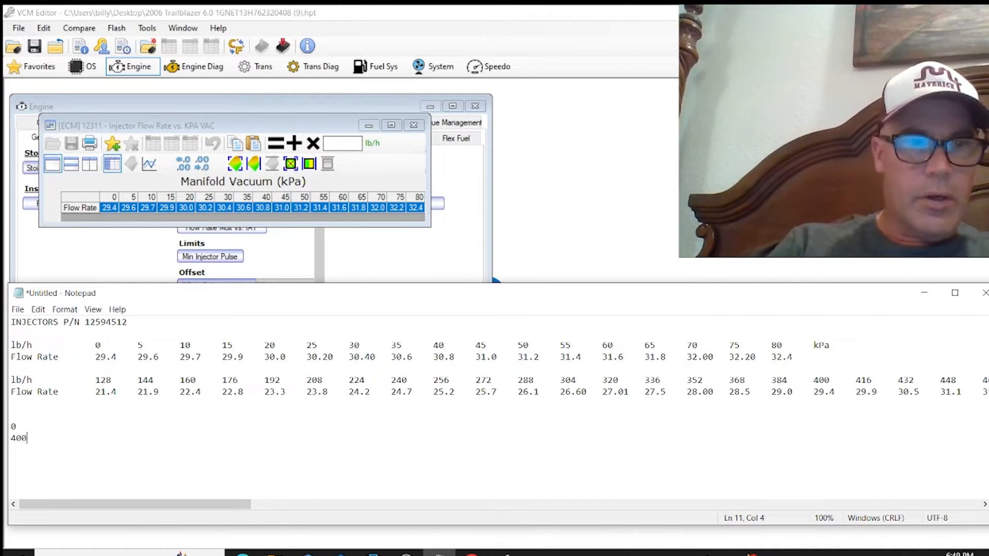
{"action": "key", "text": "Return"}
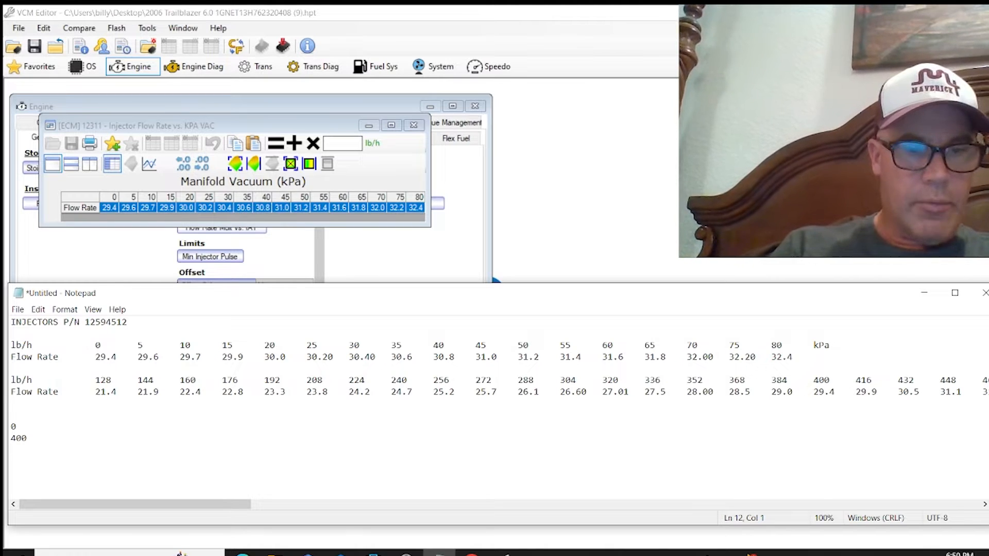
{"action": "type", "text": "29.4"}
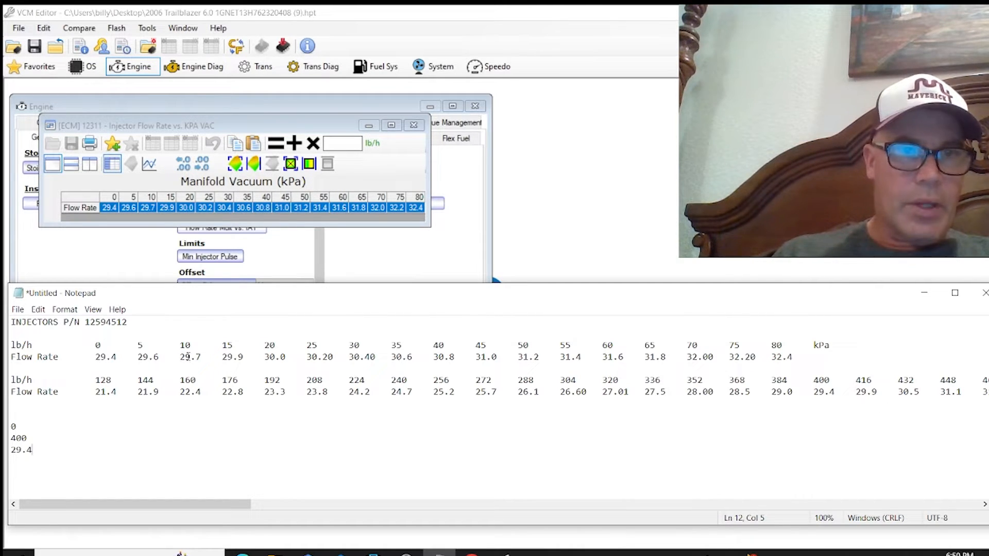
- Add comparison columns 15 / 416 / 29.9, 30 / 432 / 30.4 and 45 / 448 / 31.0 after the first column
{"action": "left_click", "coordinate": [45, 428]}
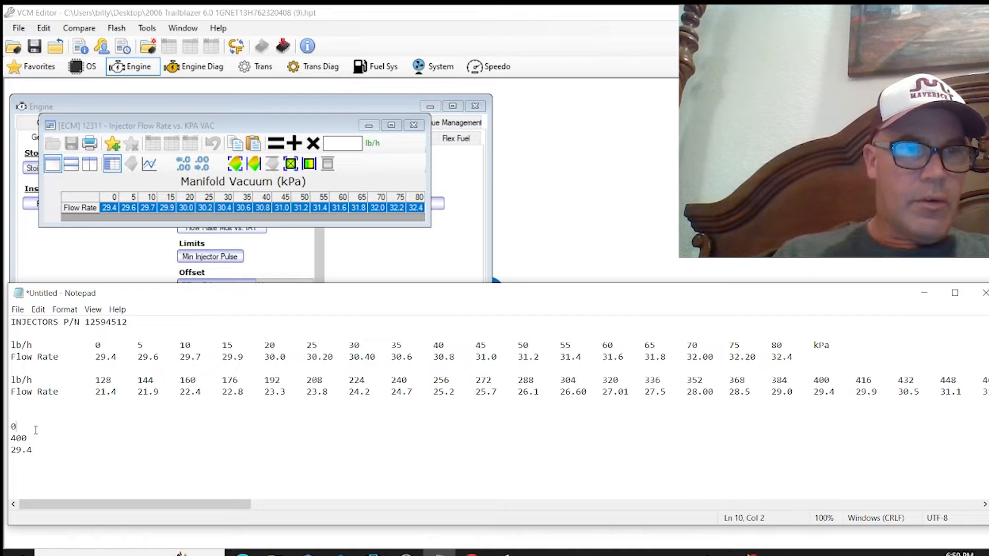
{"action": "key", "text": "Tab"}
{"action": "key", "text": "Tab"}
{"action": "key", "text": "Tab"}
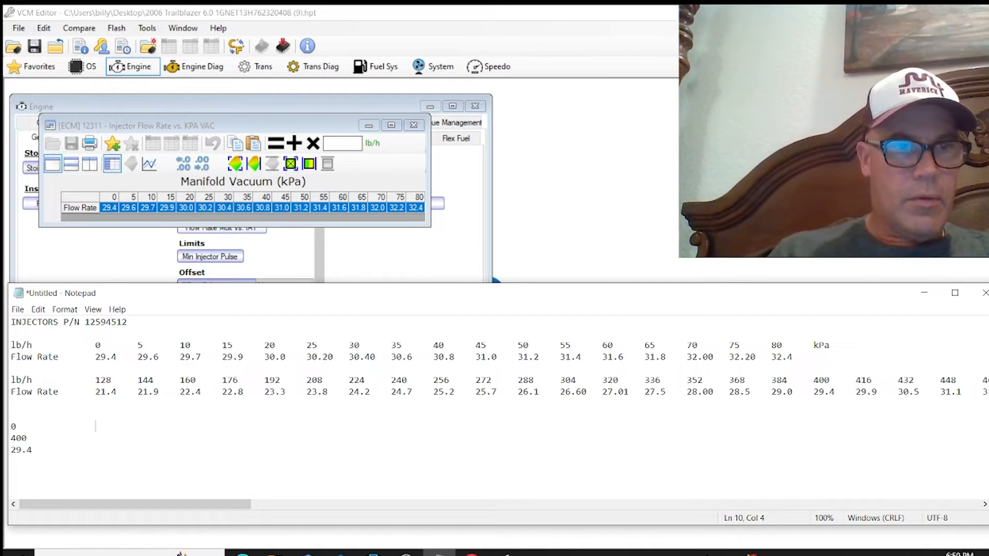
{"action": "type", "text": "15"}
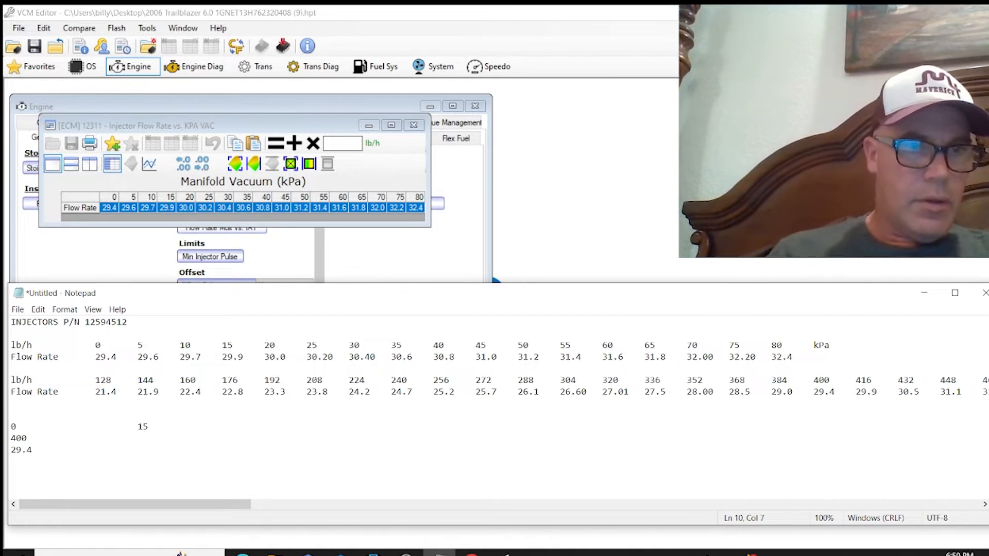
{"action": "left_click", "coordinate": [32, 446]}
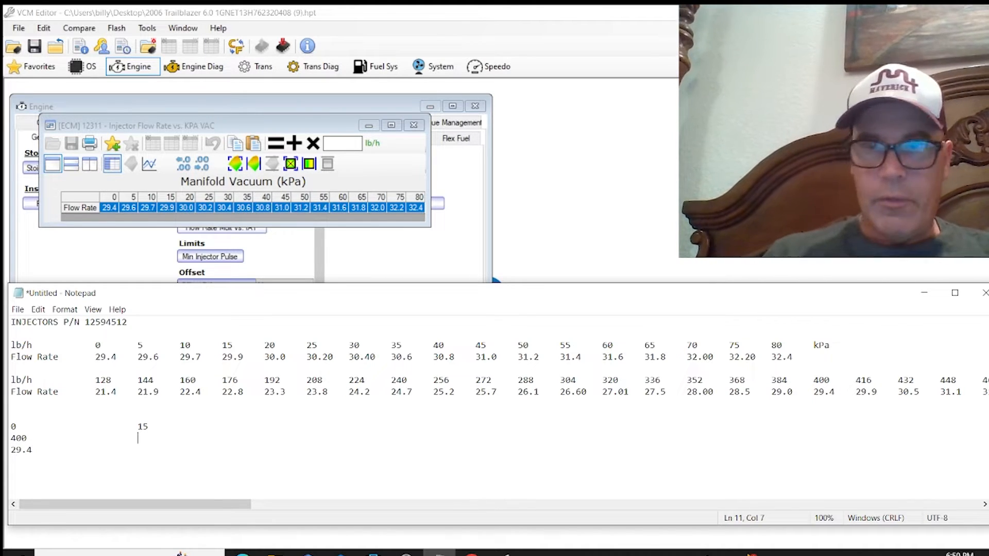
{"action": "type", "text": "416"}
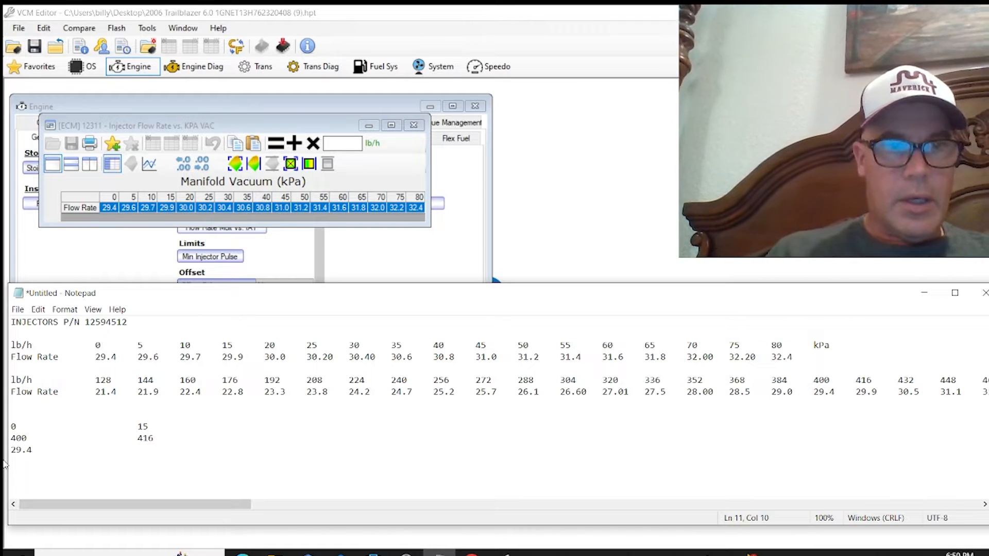
{"action": "left_click", "coordinate": [34, 450]}
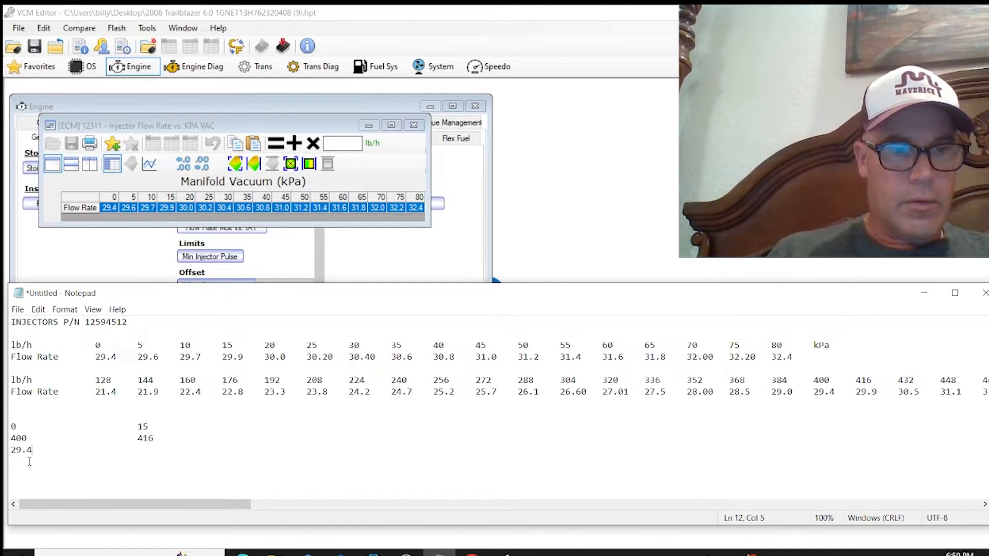
{"action": "type", "text": "29.9          30.4          31.0"}
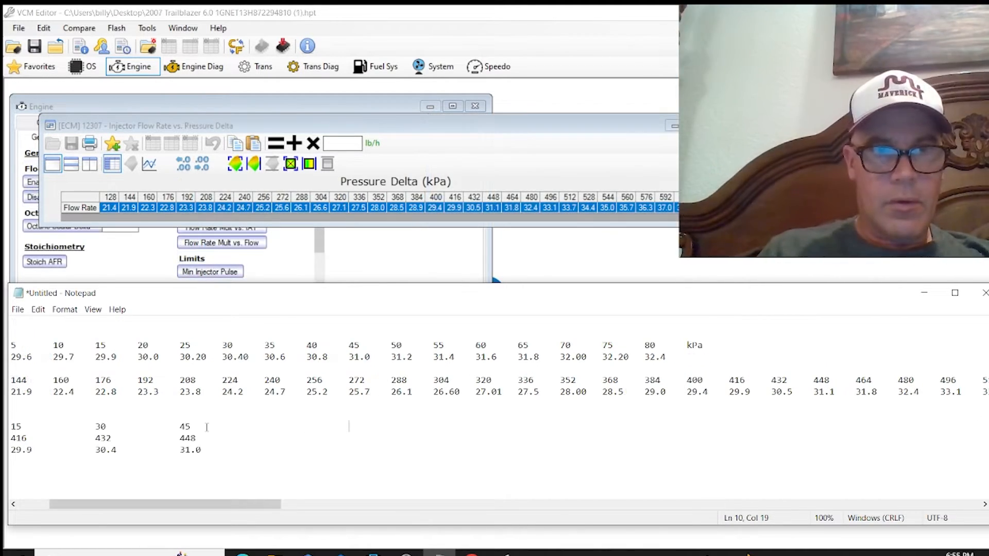
- Add a comparison column with 65, 464 and 31.8, spaced out after the 45 / 448 / 31.0 column
{"action": "type", "text": "65"}
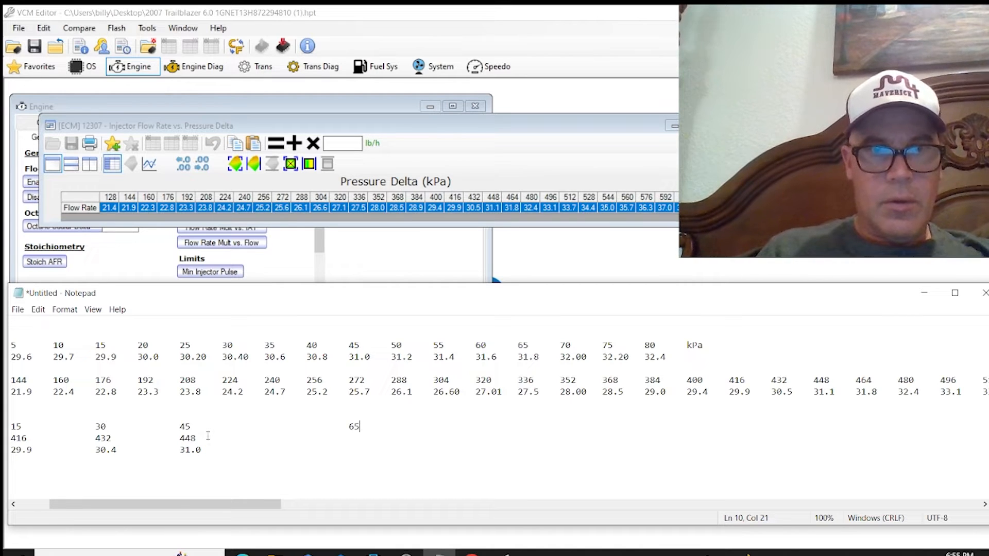
{"action": "left_click", "coordinate": [207, 442]}
{"action": "key", "text": "Tab"}
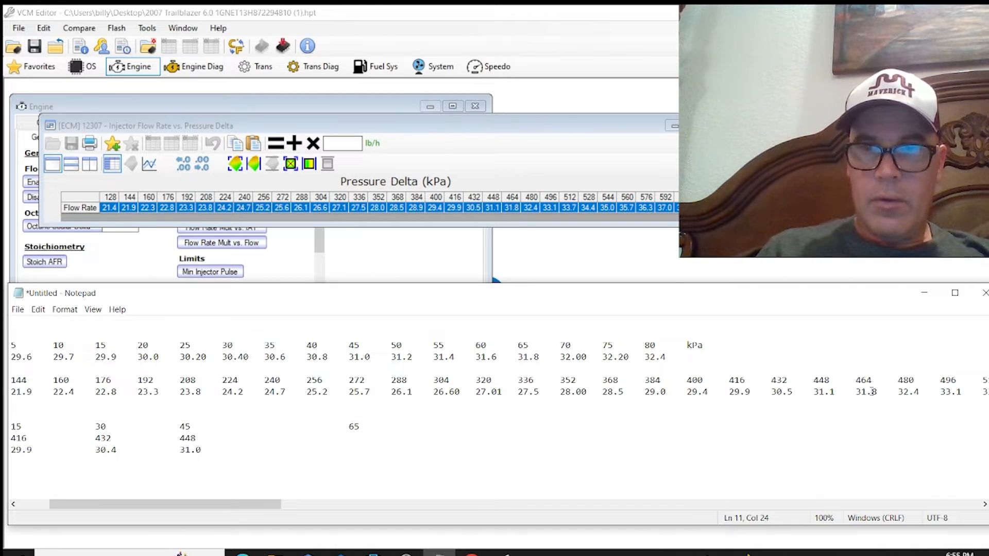
{"action": "type", "text": "464"}
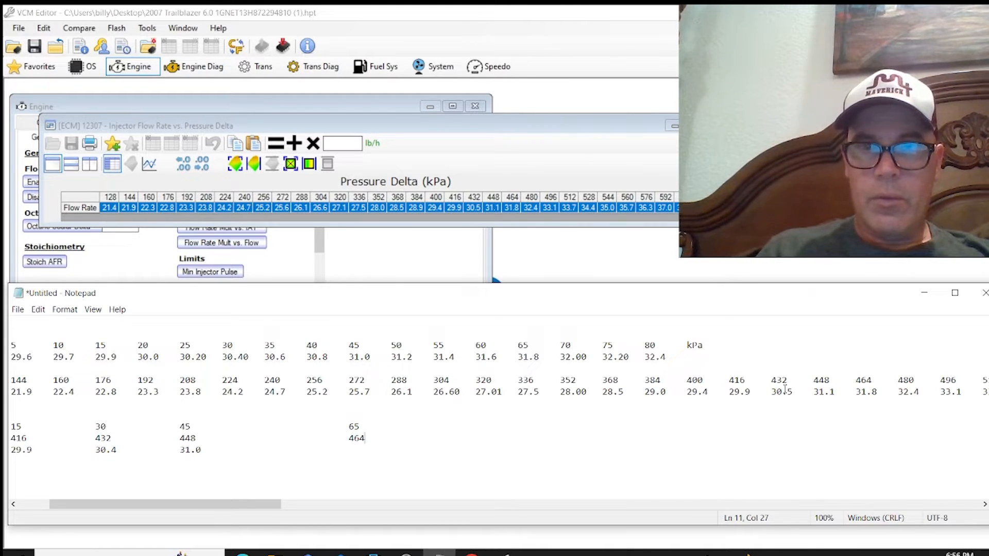
{"action": "left_click", "coordinate": [220, 452]}
{"action": "key", "text": "Tab"}
{"action": "key", "text": "Tab"}
{"action": "key", "text": "Tab"}
{"action": "key", "text": "Tab"}
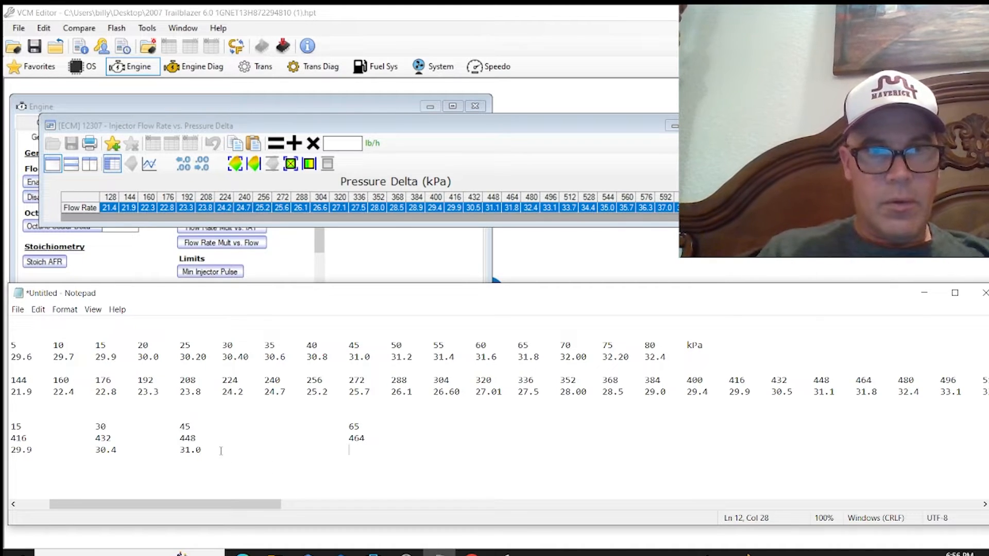
{"action": "type", "text": "31.8"}
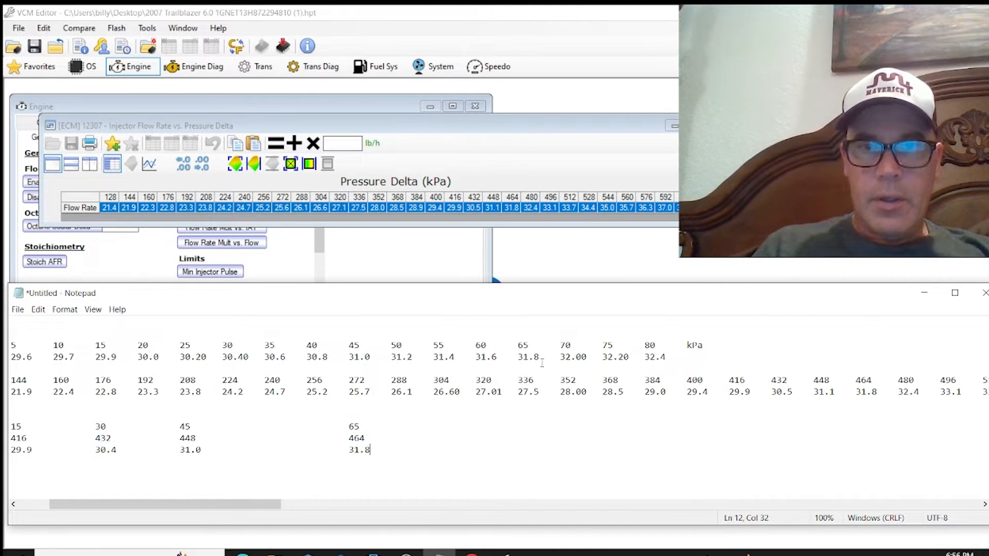
- Complete the comparison block with a last column of 80, 480 and 32.4, and start a new line below it
{"action": "scroll", "coordinate": [592, 361], "scroll_direction": "right", "scroll_amount": 3}
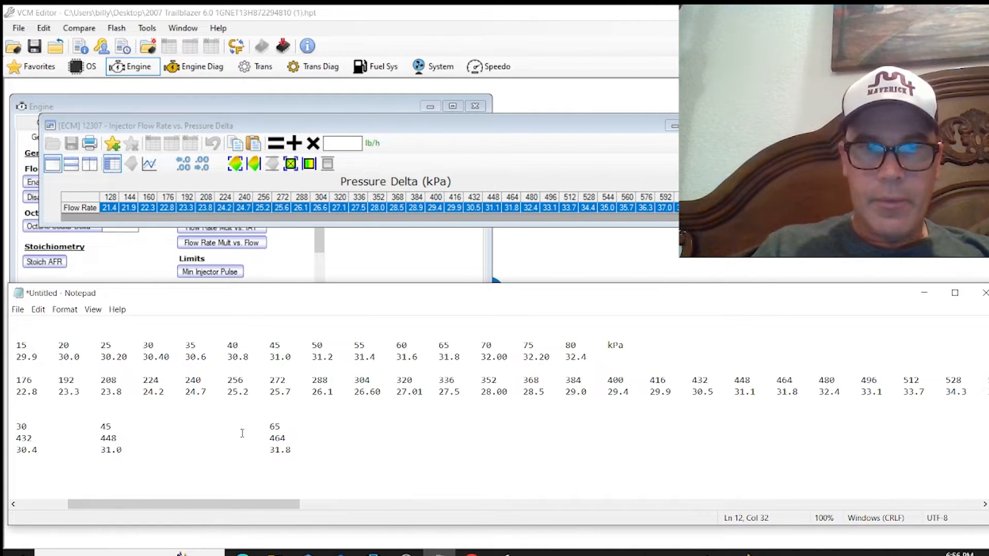
{"action": "left_click", "coordinate": [296, 427]}
{"action": "key", "text": "Tab"}
{"action": "key", "text": "Tab"}
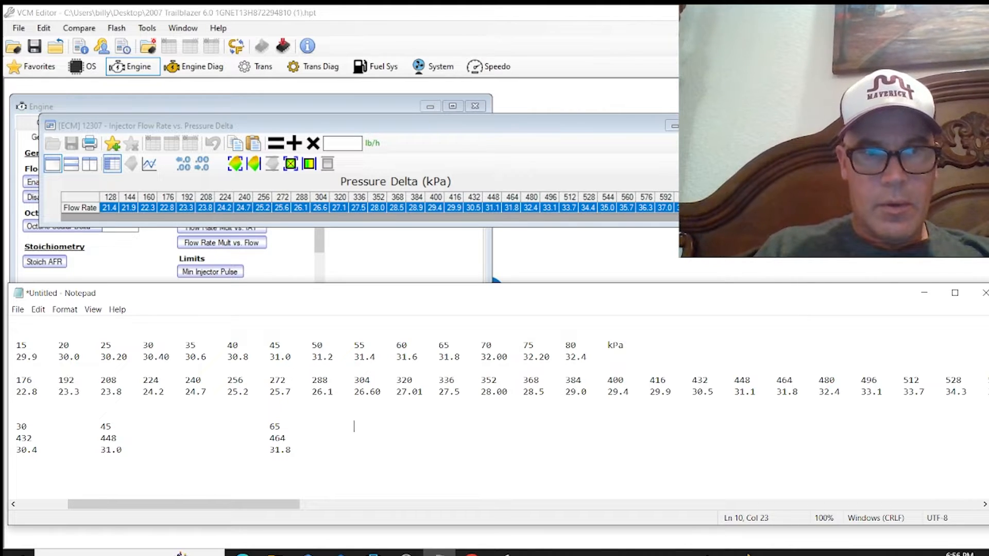
{"action": "type", "text": "80"}
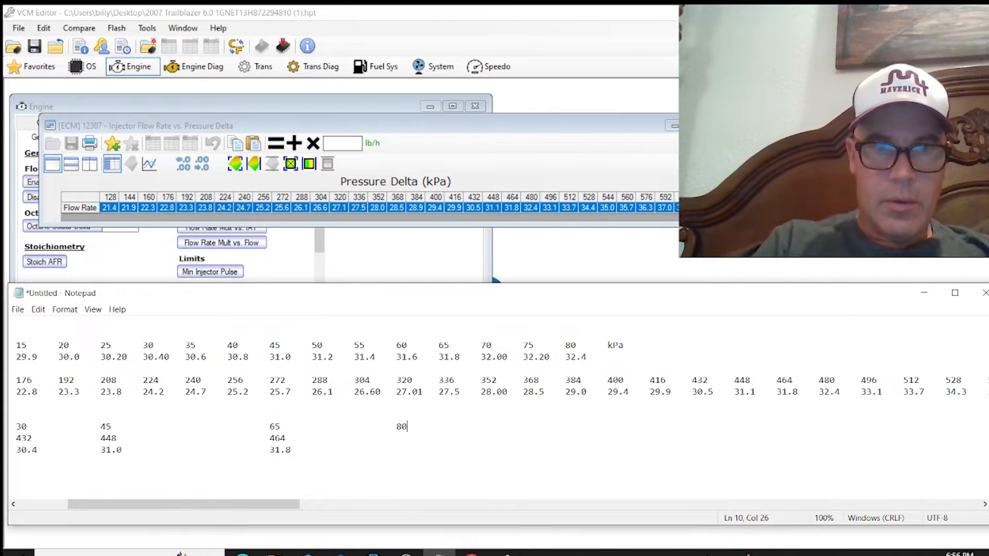
{"action": "left_click", "coordinate": [303, 437]}
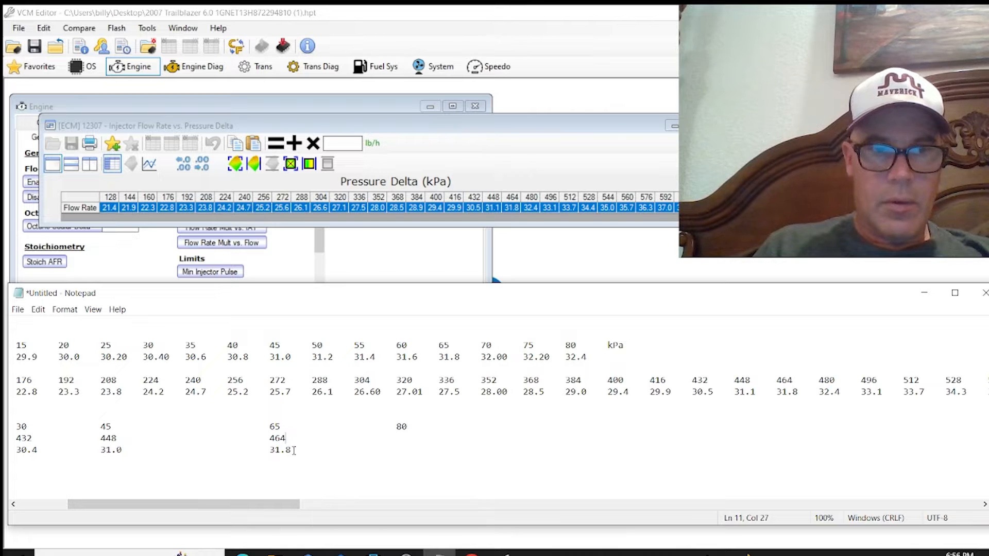
{"action": "key", "text": "Tab"}
{"action": "key", "text": "Tab"}
{"action": "key", "text": "Tab"}
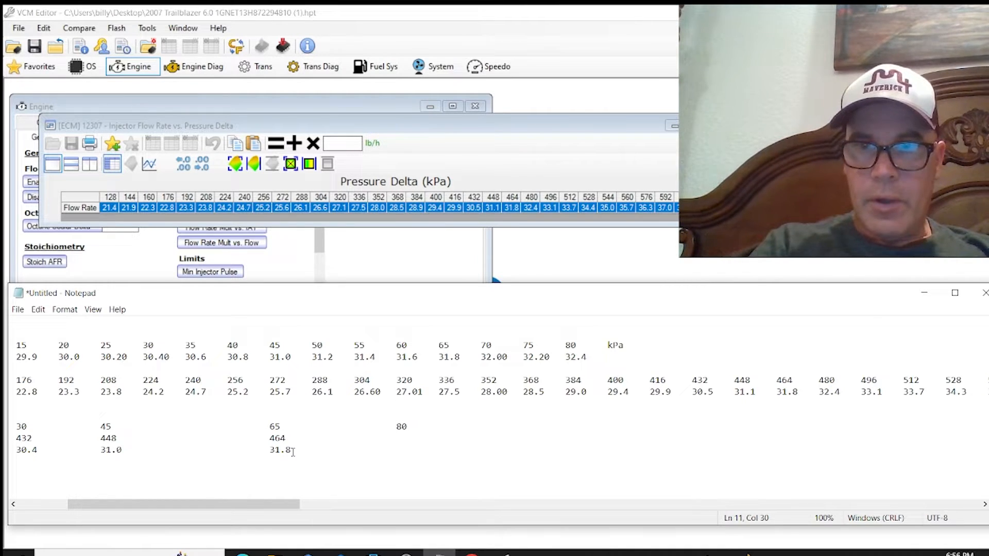
{"action": "type", "text": "480"}
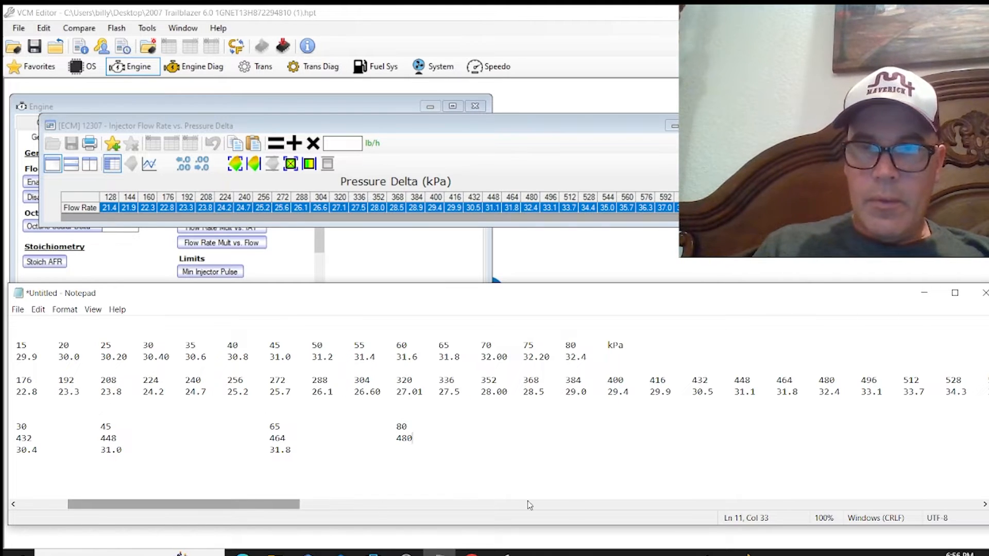
{"action": "left_click", "coordinate": [319, 453]}
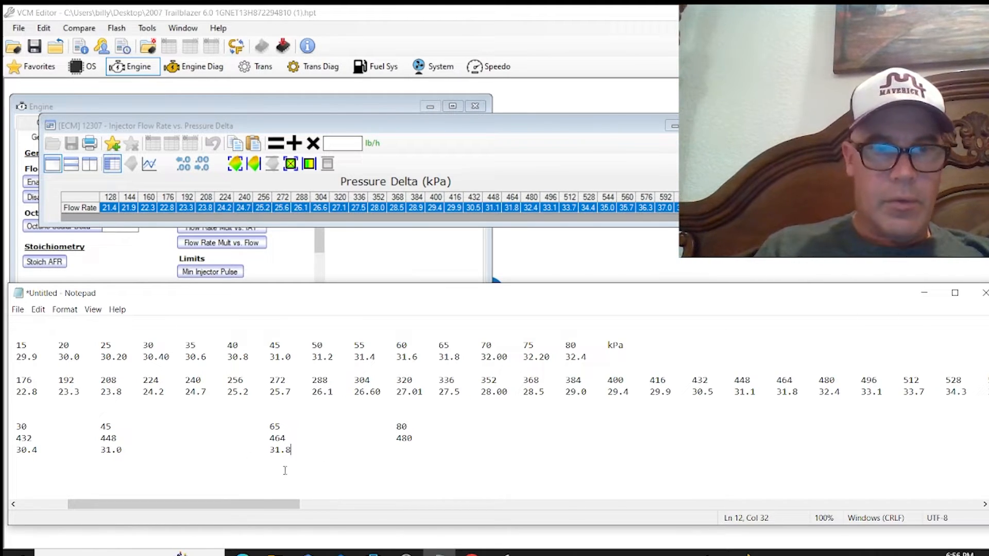
{"action": "left_click", "coordinate": [103, 553]}
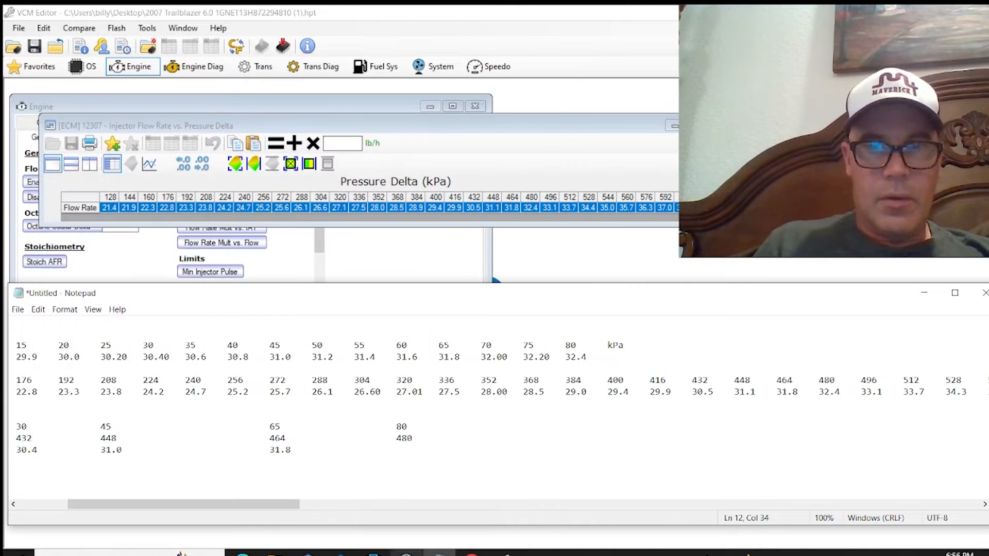
{"action": "key", "text": "Tab"}
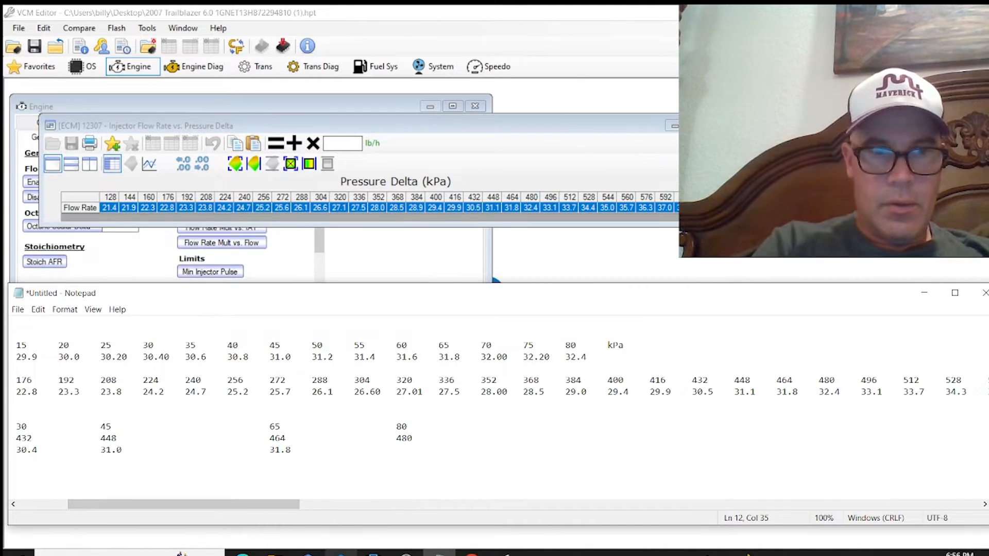
{"action": "type", "text": "32."}
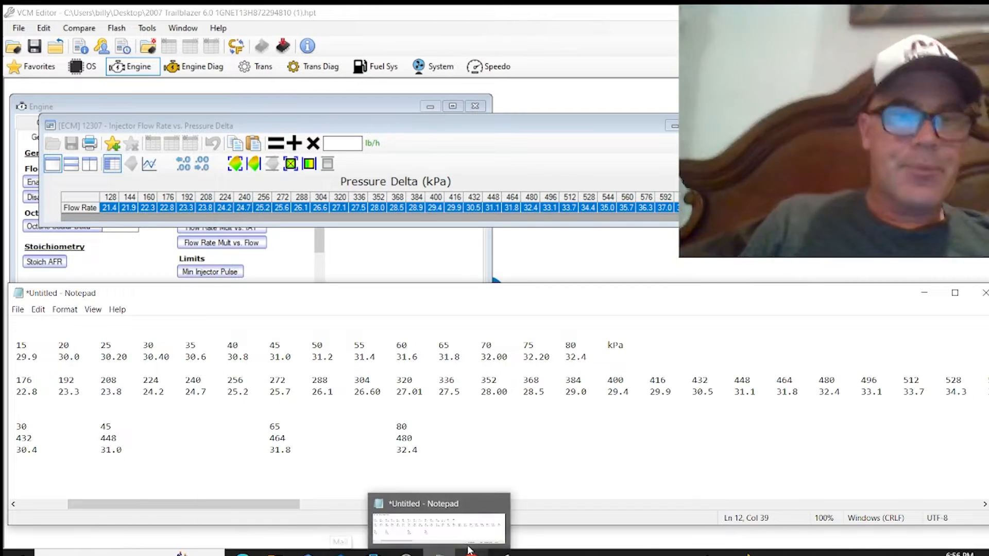
{"action": "type", "text": "4"}
{"action": "key", "text": "Return"}
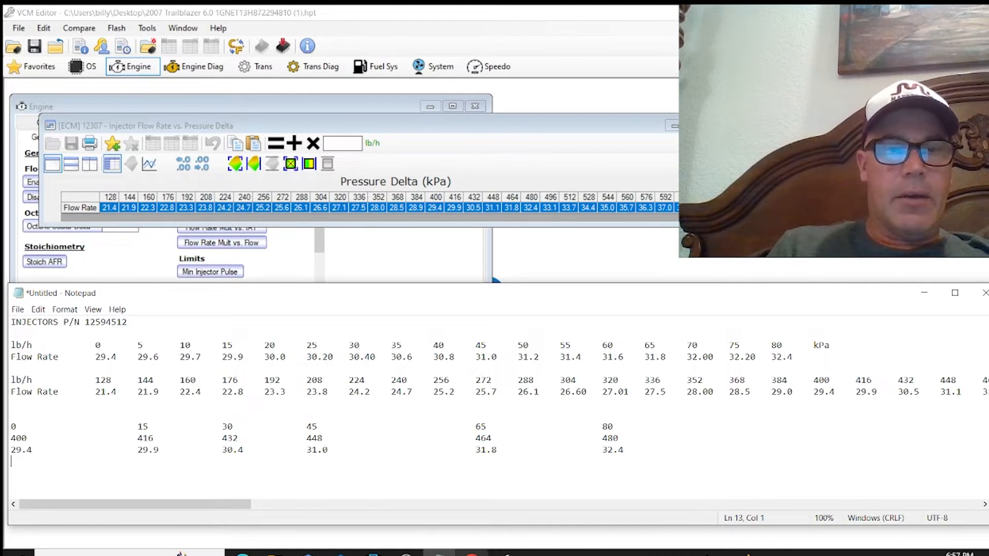
- Minimize the notes and bring up the 07 avalanche.hpt tune in VCM Editor with its Injector Flow Rate vs. Pressure Delta table open
{"action": "mouse_move", "coordinate": [439, 554]}
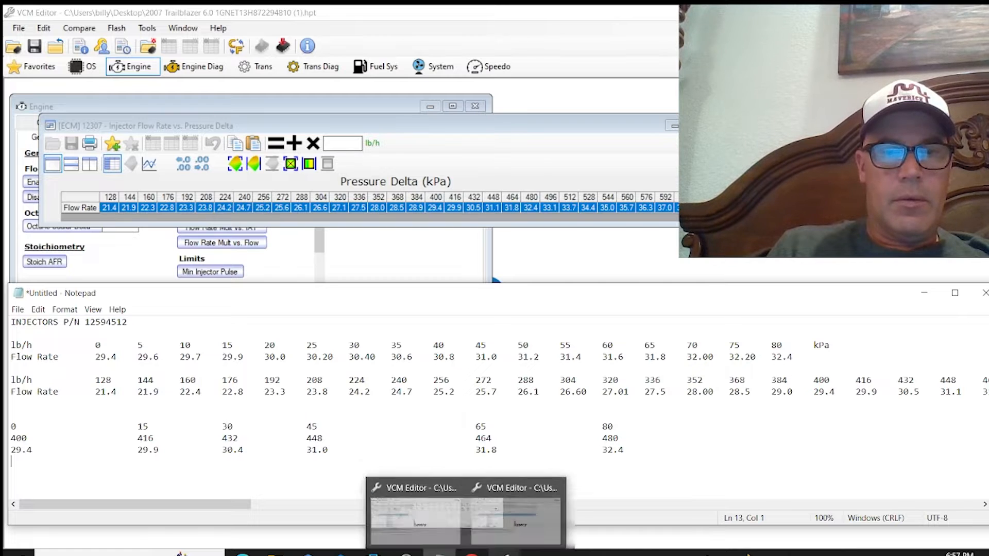
{"action": "left_click", "coordinate": [443, 495]}
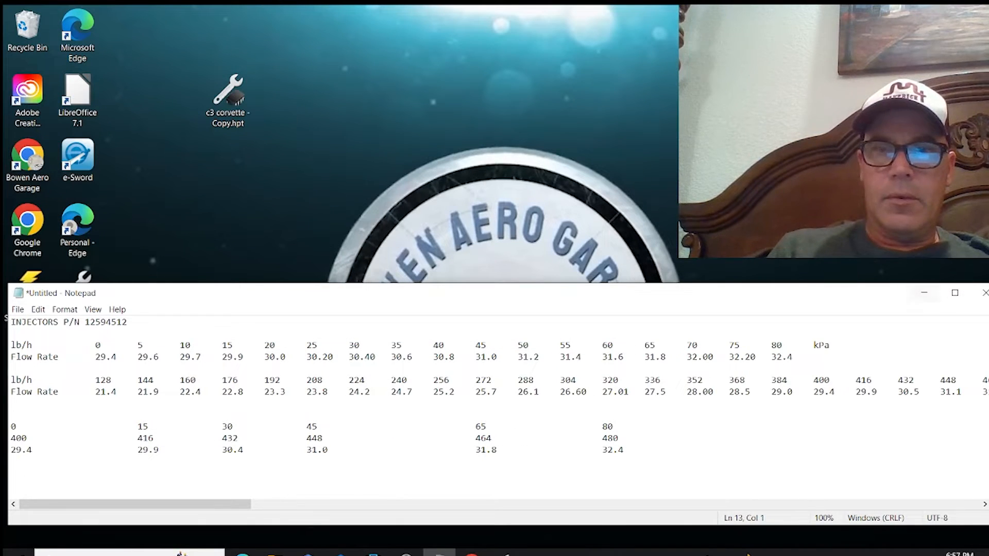
{"action": "left_click", "coordinate": [925, 293]}
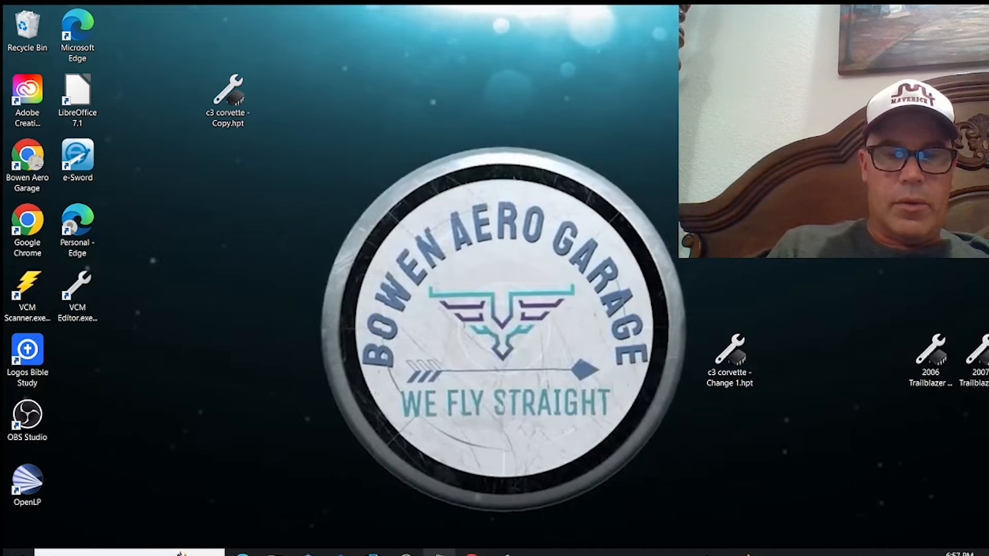
{"action": "mouse_move", "coordinate": [504, 554]}
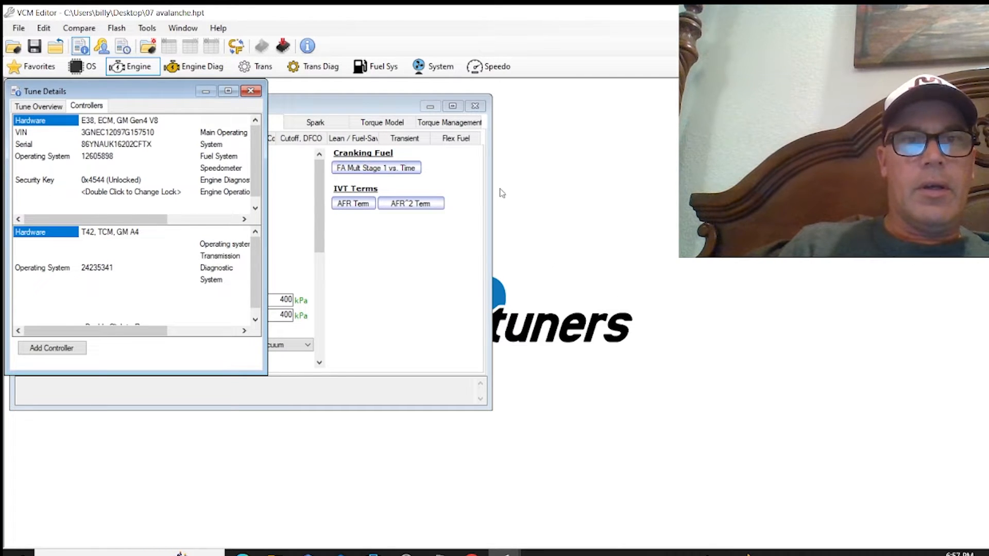
{"action": "left_click", "coordinate": [246, 93]}
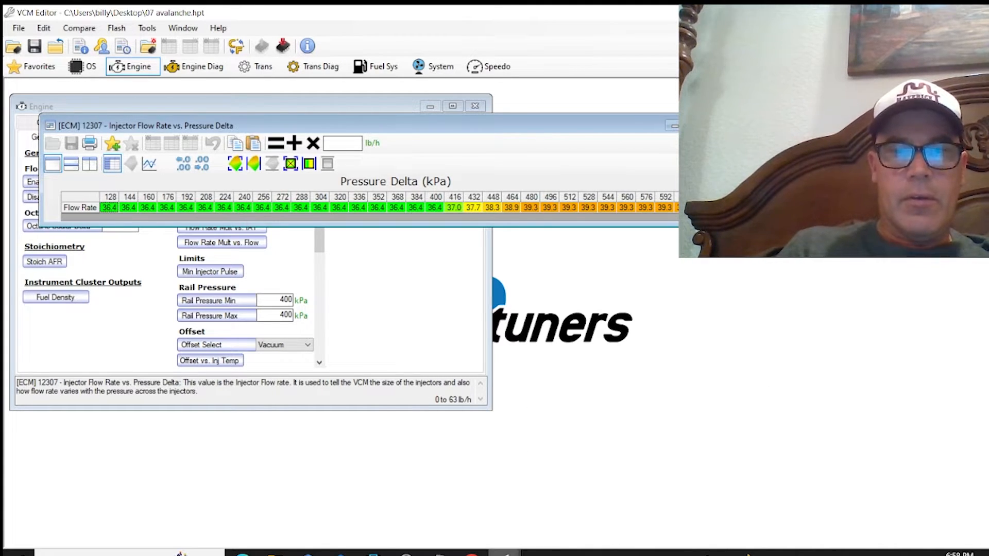
- Return to the Notepad notes and add a long dashed separator line below the comparison block
{"action": "left_click", "coordinate": [440, 553]}
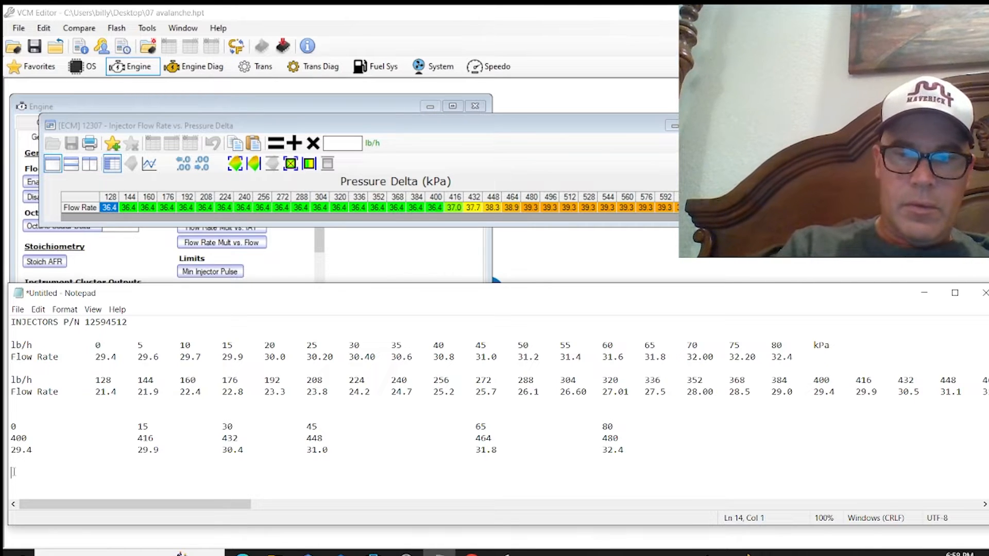
{"action": "type", "text": "----------------------------------------------------------------------------------------------------------------------------"}
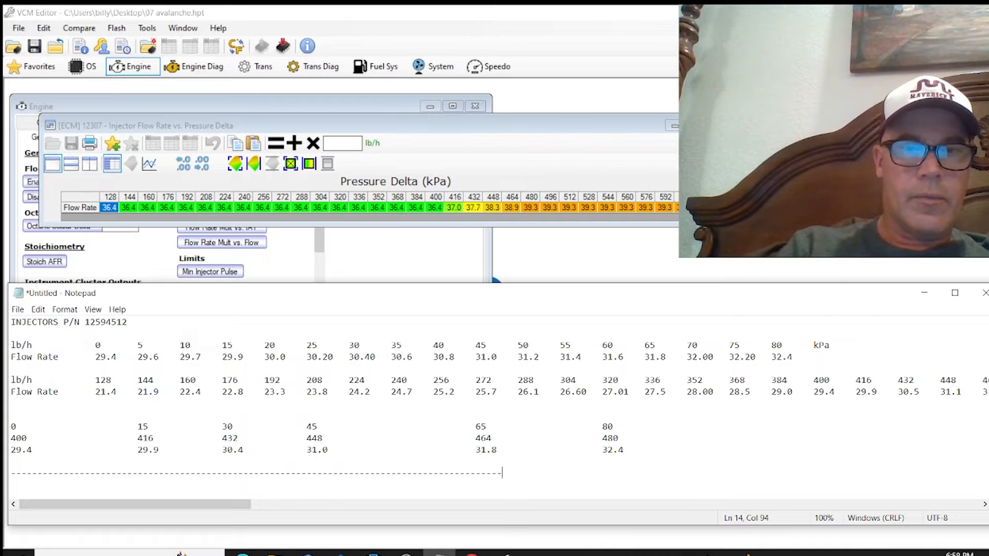
{"action": "type", "text": "--------------------------------------------"}
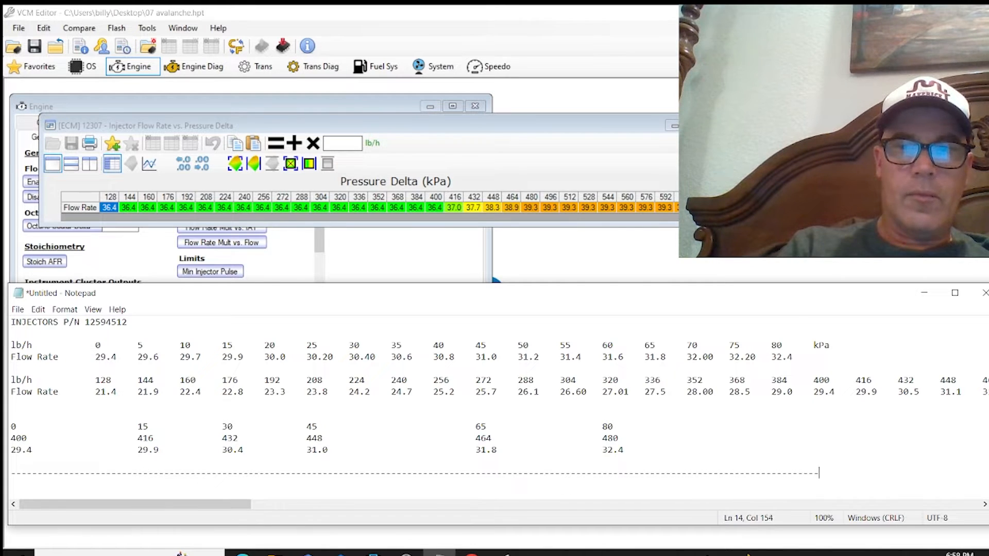
- Extend the dashed separator line and start the Avalanche data beneath it with 400 above 36.4
{"action": "type", "text": "------------------------"}
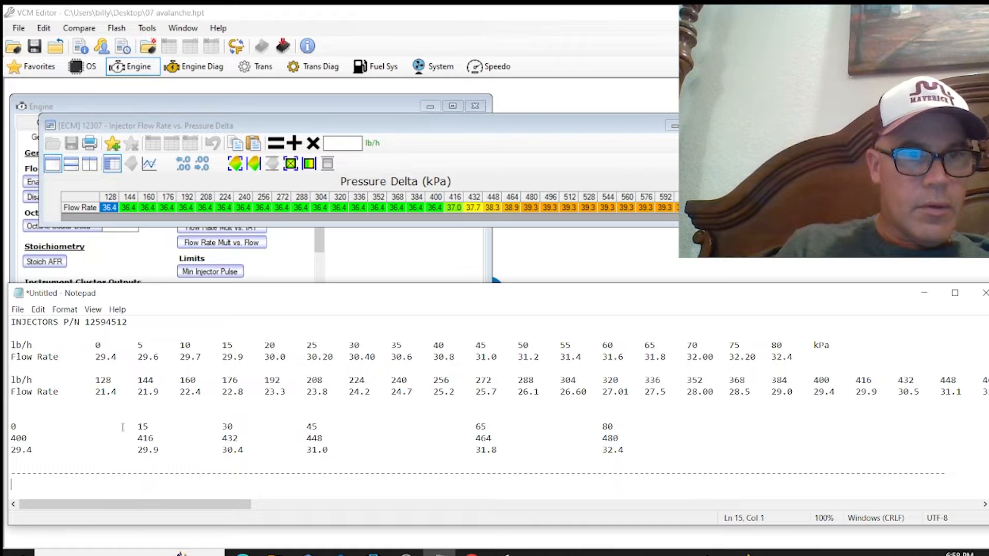
{"action": "type", "text": "4"}
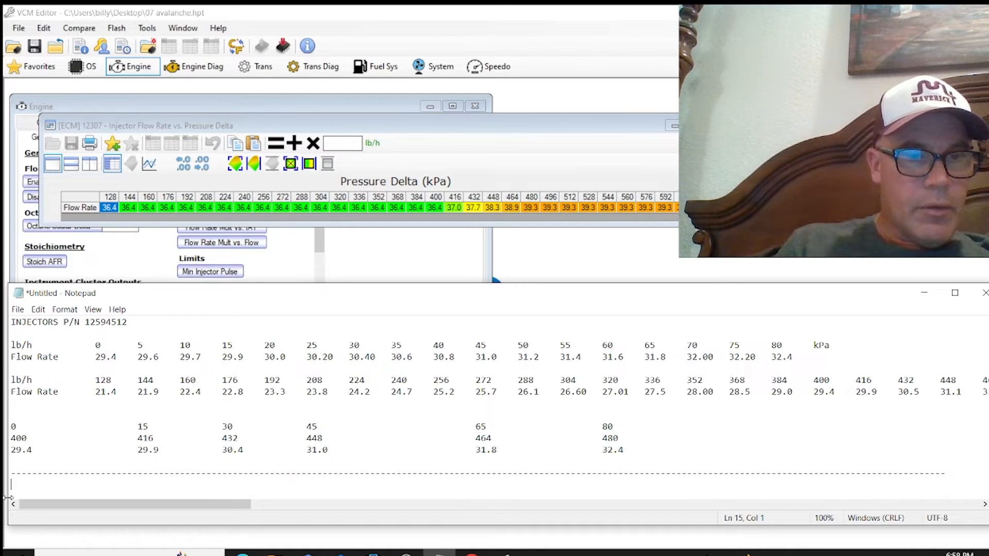
{"action": "type", "text": "00"}
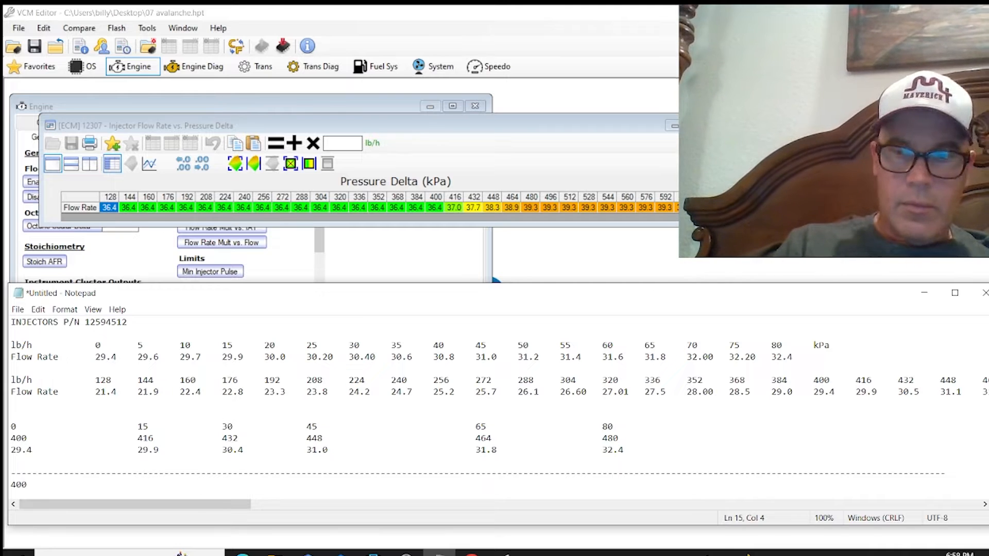
{"action": "key", "text": "Return"}
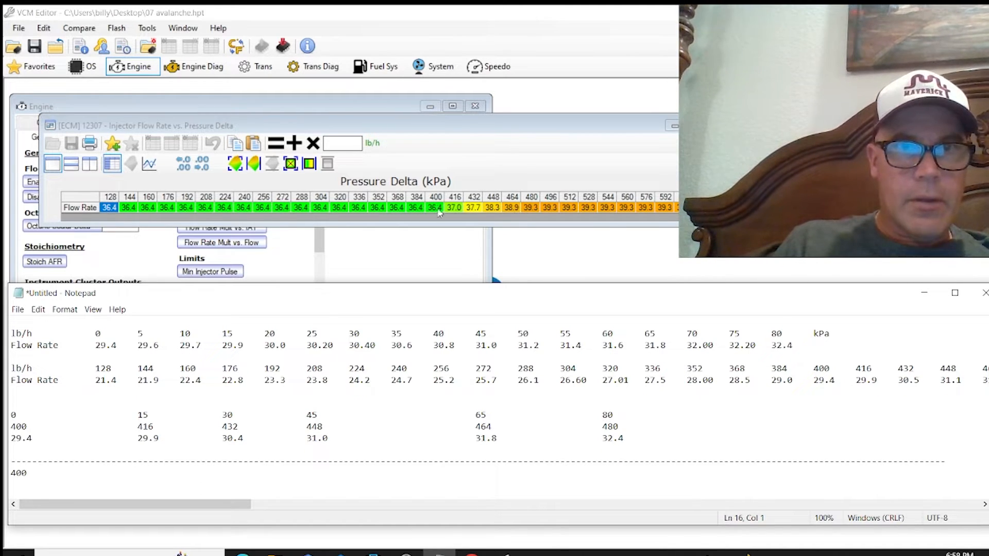
{"action": "type", "text": "36.4"}
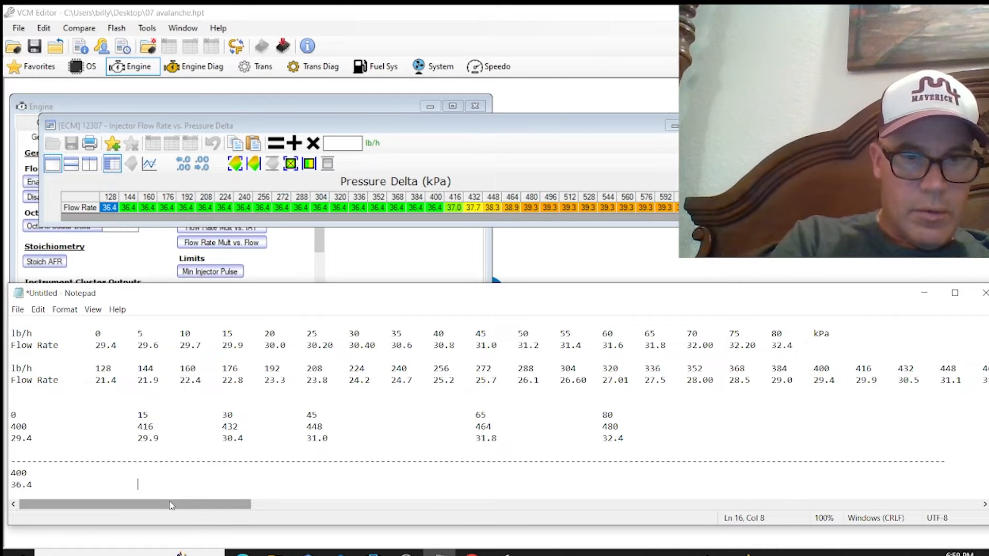
- Add 416 above 37.0 as the second Avalanche column, and begin the third column with 432
{"action": "type", "text": "37"}
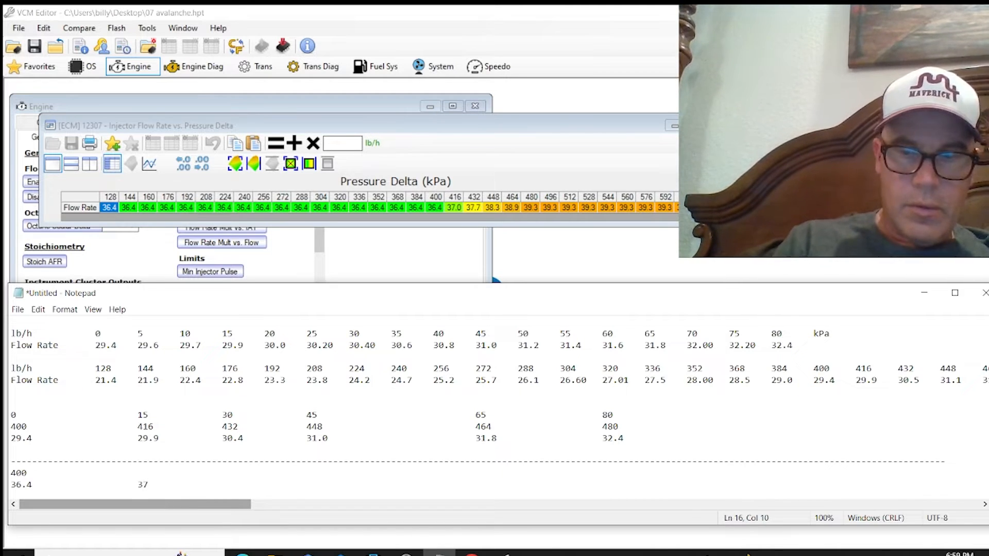
{"action": "left_click", "coordinate": [35, 473]}
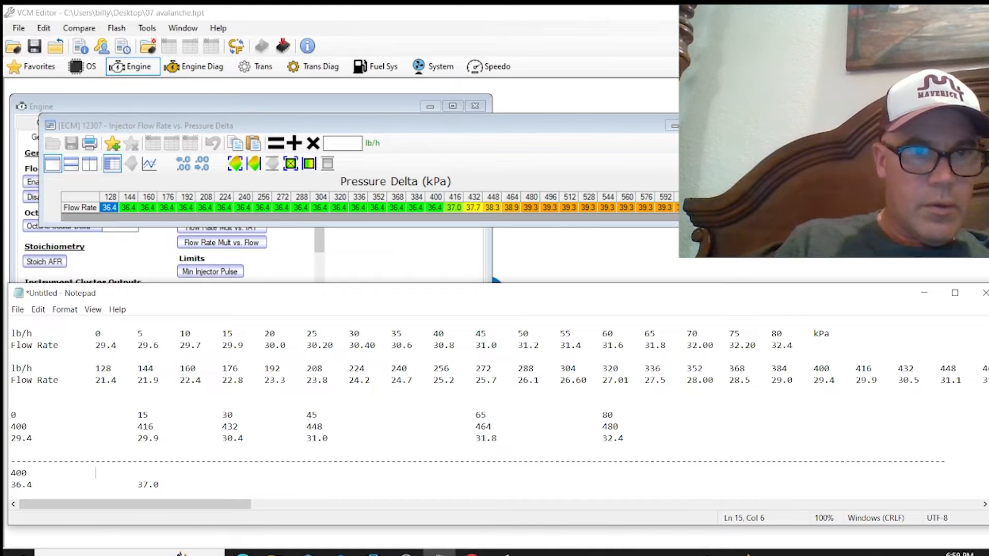
{"action": "type", "text": "416"}
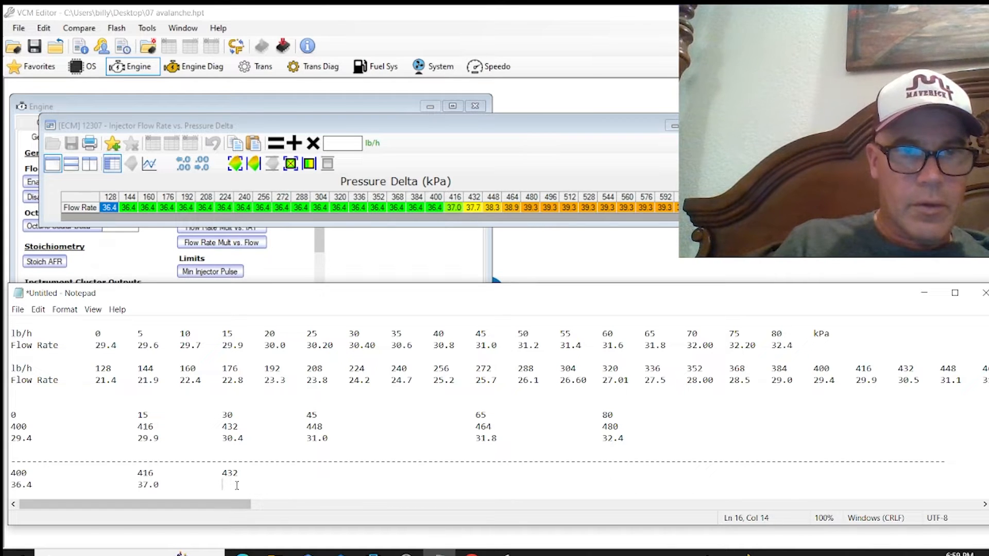
{"action": "key", "text": "BackSpace"}
{"action": "type", "text": "37."}
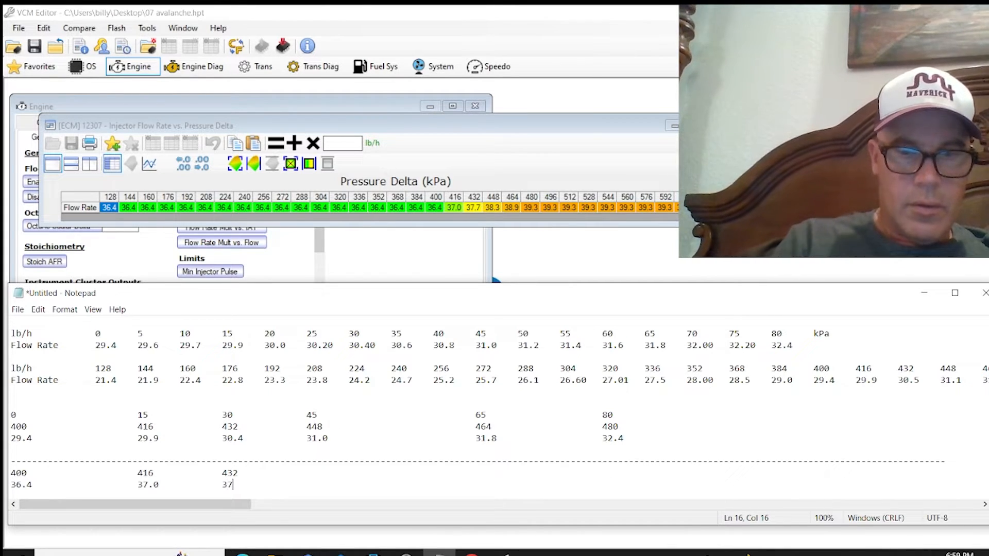
- Complete the flow rate under 432 as 37.7 and add the next Avalanche column with 448 above 38.3
{"action": "type", "text": "7            38."}
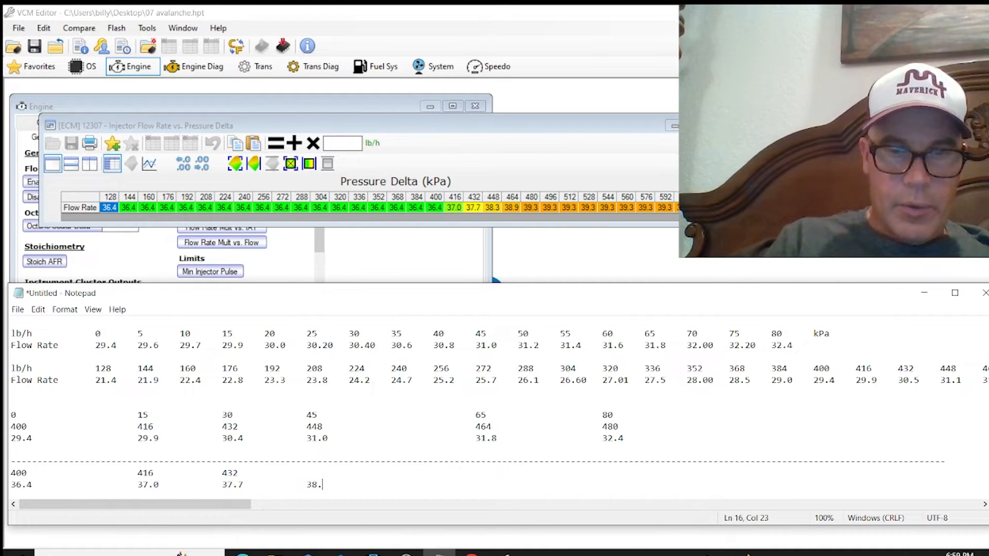
{"action": "type", "text": "3"}
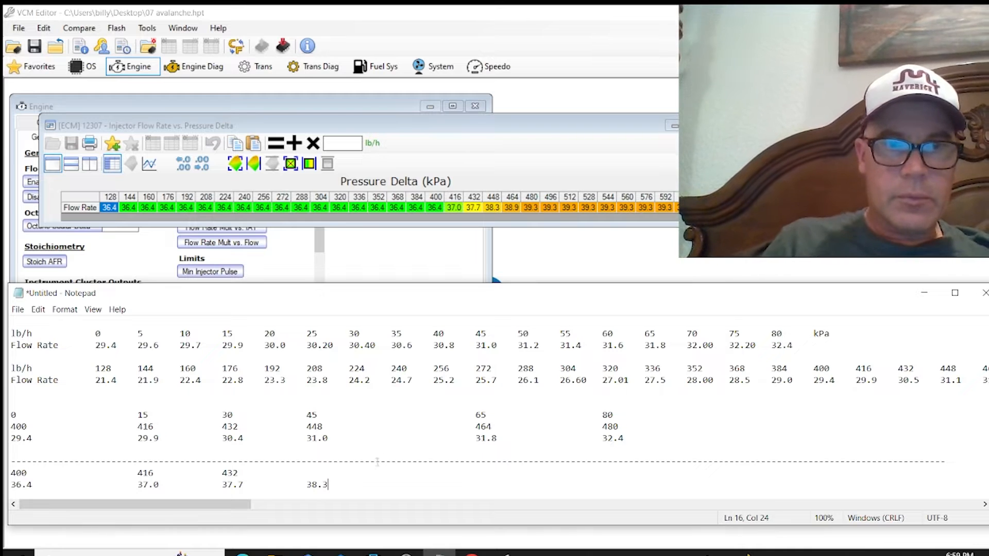
{"action": "left_click", "coordinate": [272, 473]}
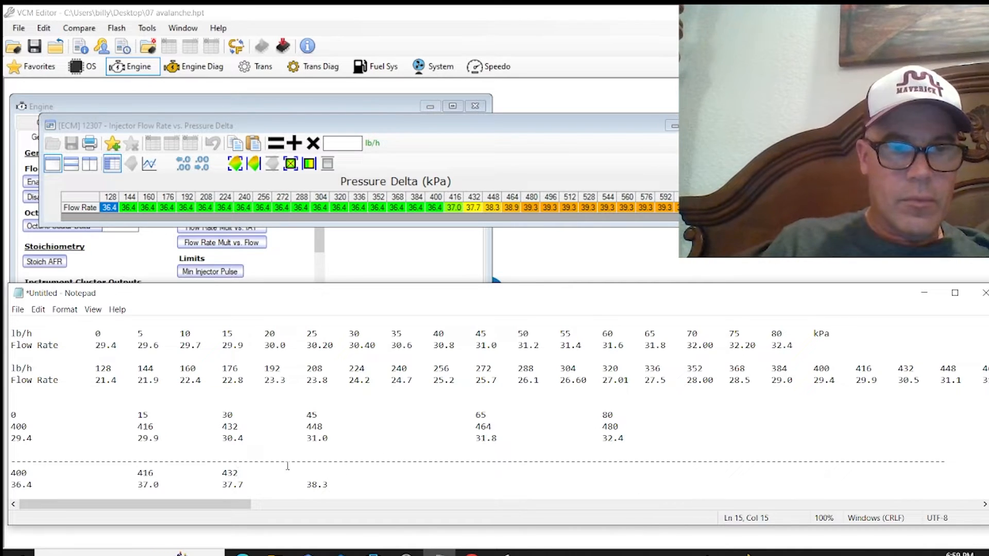
{"action": "key", "text": "Tab"}
{"action": "key", "text": "Tab"}
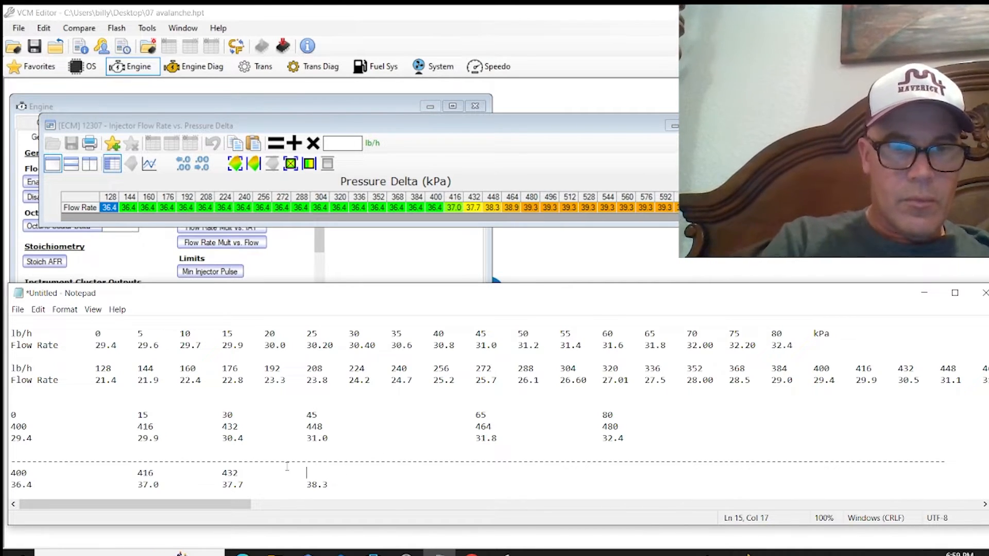
{"action": "type", "text": "448"}
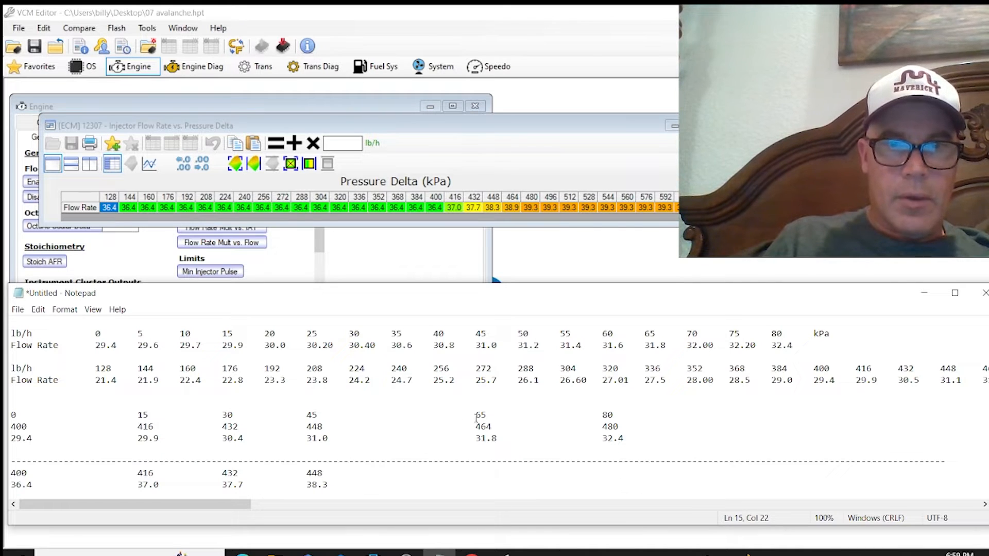
- Close the wide gap before the 65 / 464 / 31.8 column in the upper block, matching the spacing of the other columns
{"action": "key", "text": "BackSpace"}
{"action": "key", "text": "BackSpace"}
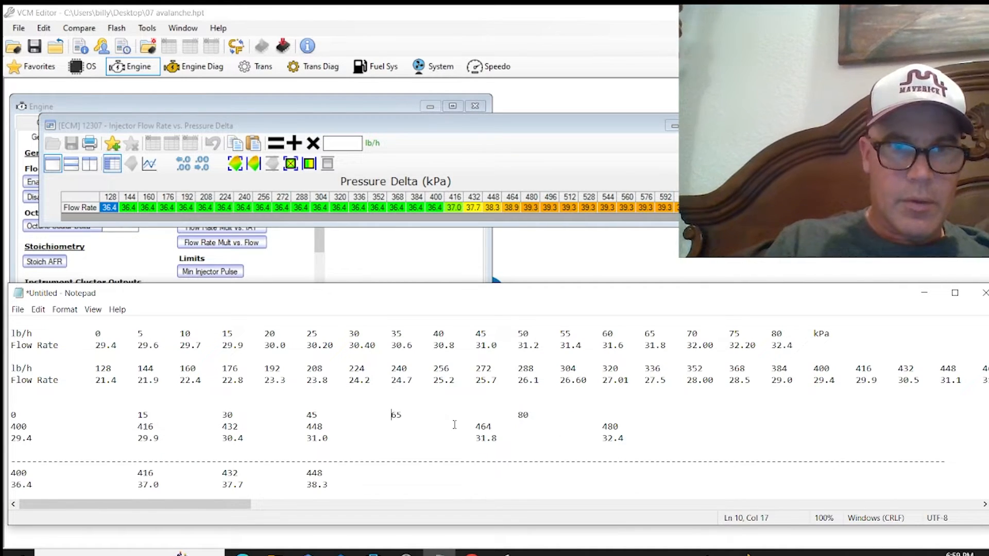
{"action": "left_click", "coordinate": [476, 426]}
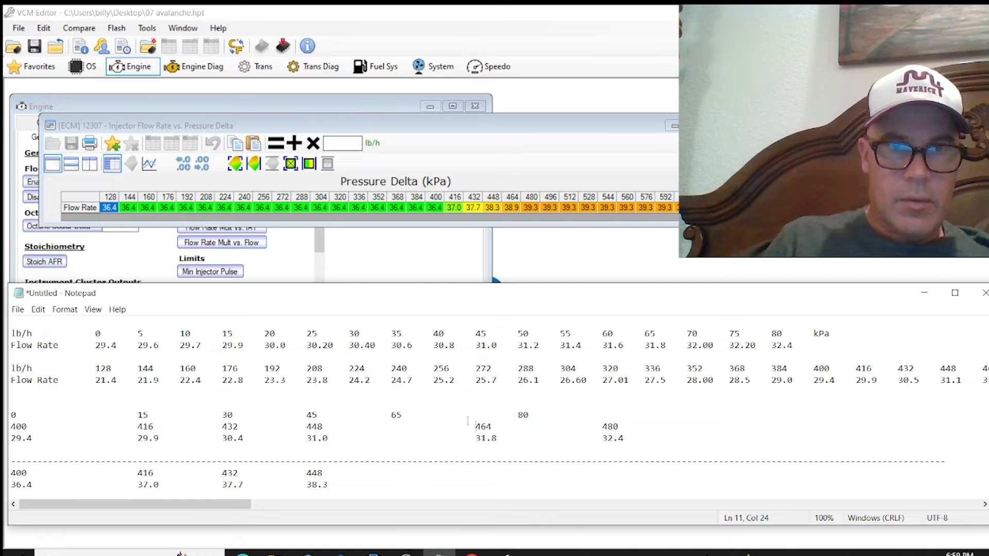
{"action": "key", "text": "BackSpace"}
{"action": "key", "text": "BackSpace"}
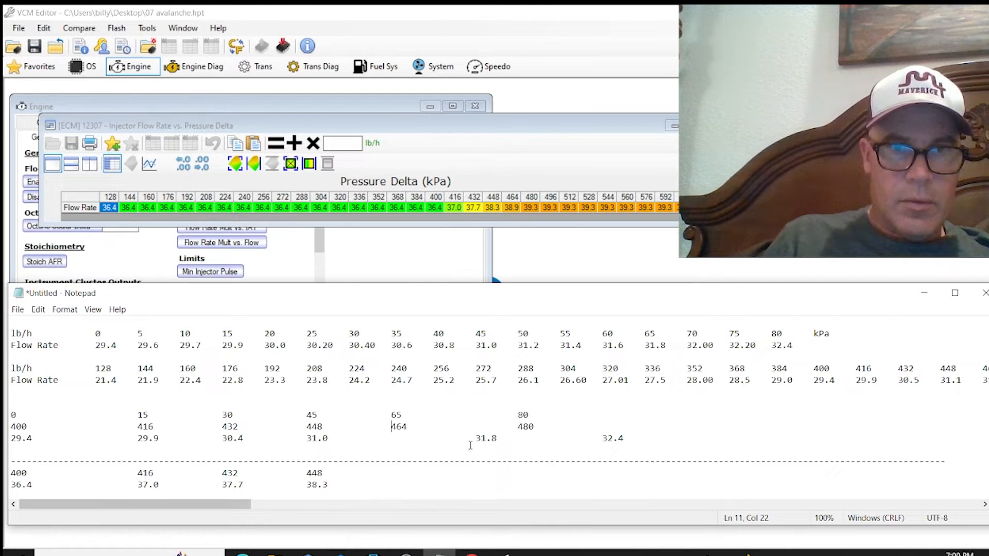
{"action": "key", "text": "BackSpace"}
{"action": "key", "text": "BackSpace"}
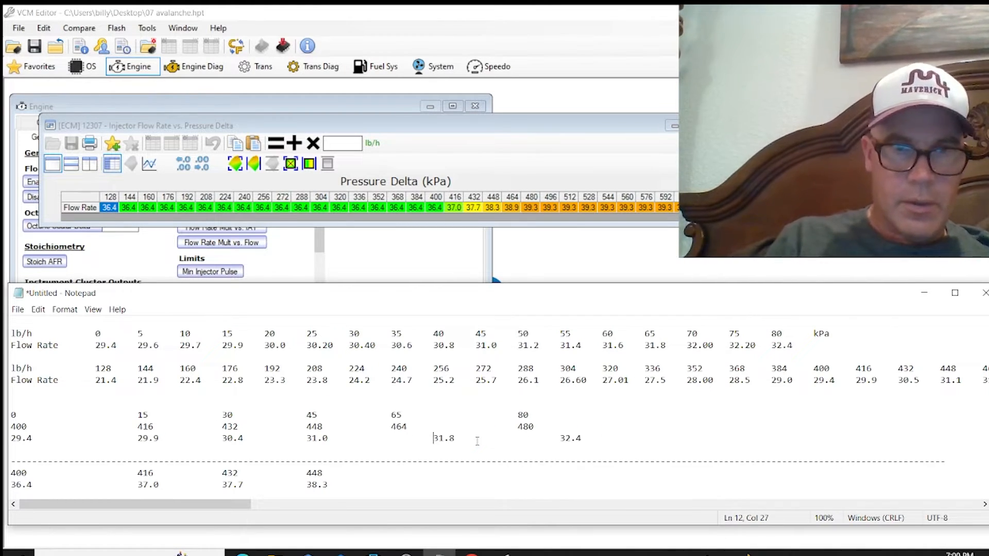
- Add an Avalanche column with 464 above 38.9, aligned under the 65 / 464 / 31.8 column
{"action": "left_click_drag", "start_coordinate": [331, 486], "coordinate": [327, 473]}
{"action": "left_click", "coordinate": [332, 466]}
{"action": "left_click", "coordinate": [329, 475]}
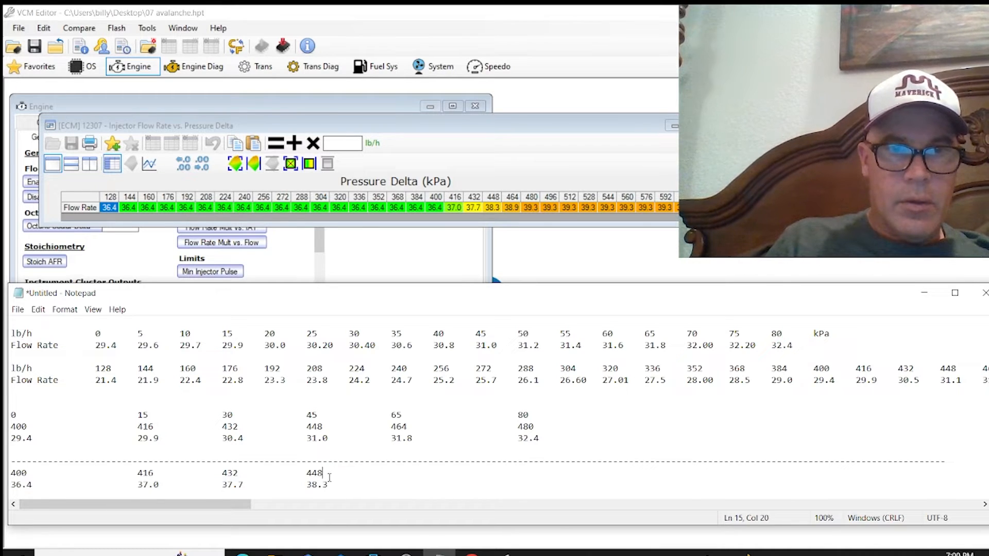
{"action": "key", "text": "Tab"}
{"action": "key", "text": "Tab"}
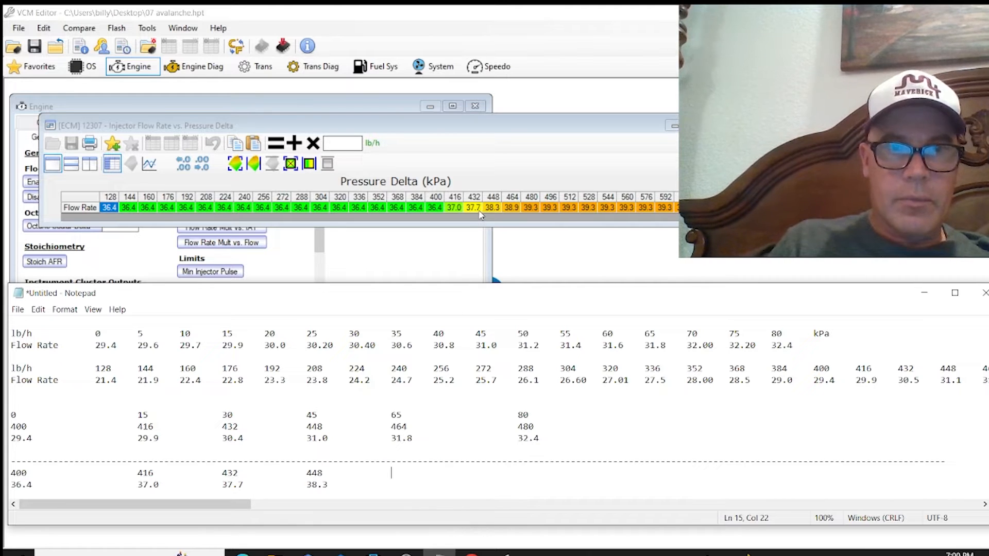
{"action": "type", "text": "464"}
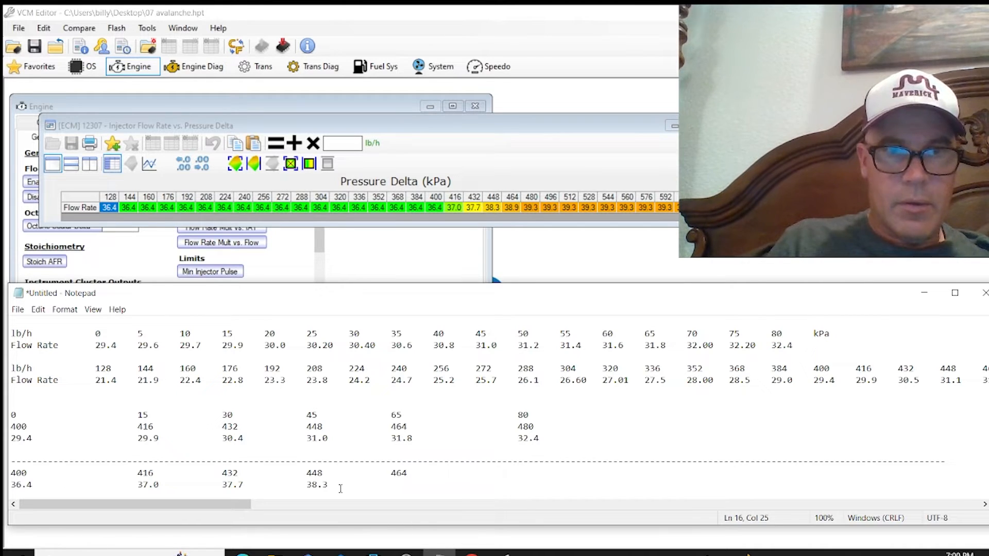
{"action": "key", "text": "Tab"}
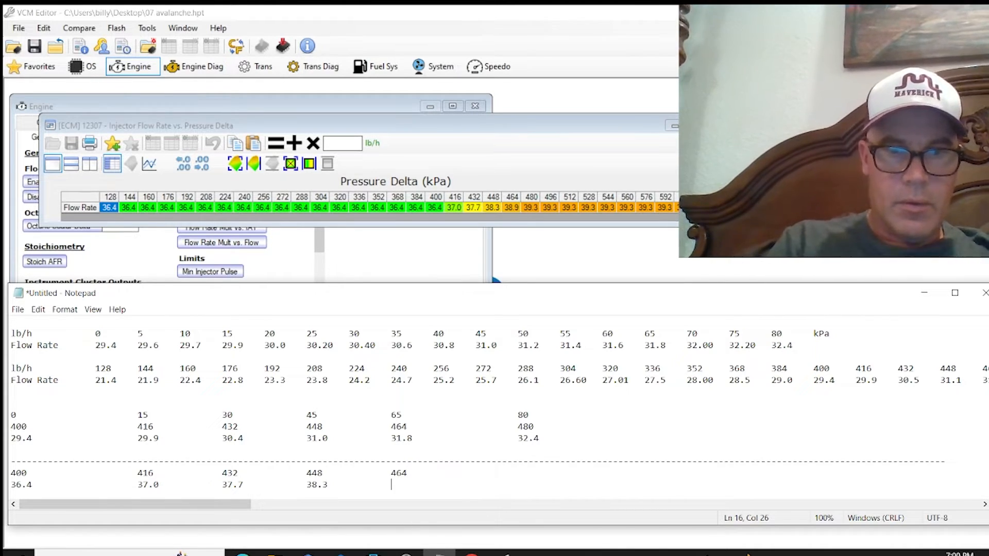
{"action": "type", "text": "38.9"}
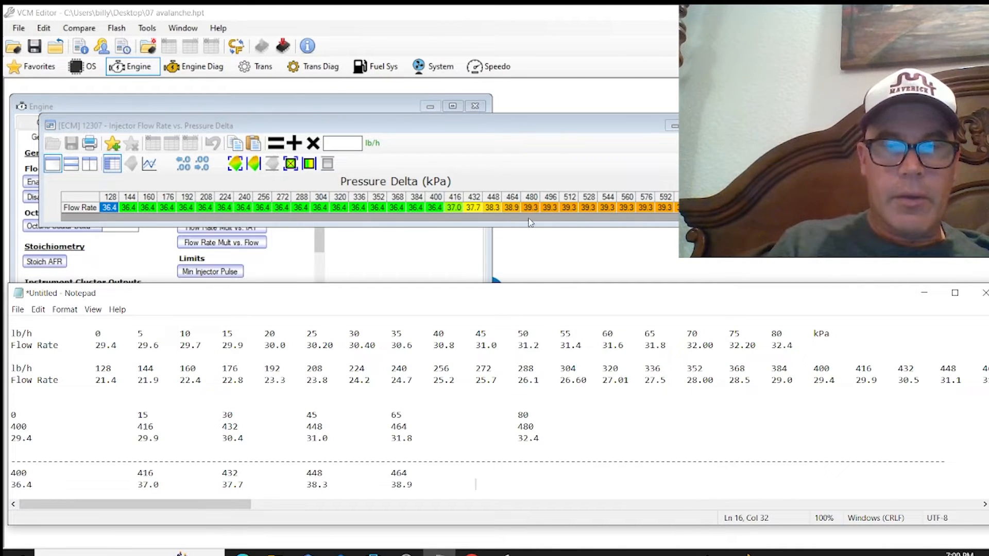
- Add the last Avalanche column with 480 above 39.3, and shift the upper block's 80 / 480 / 32.4 column one tab stop closer to line up
{"action": "type", "text": "3"}
{"action": "type", "text": ".3"}
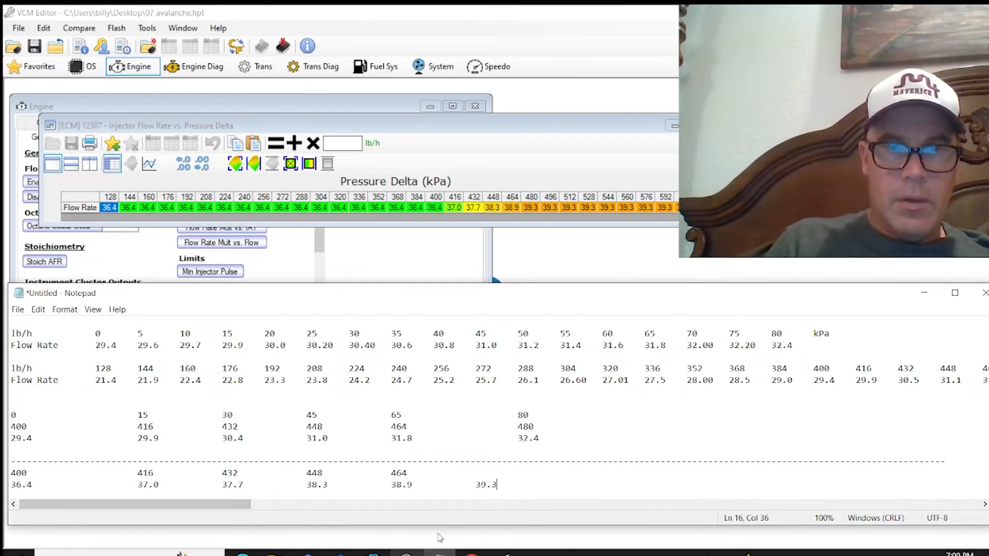
{"action": "key", "text": "BackSpace"}
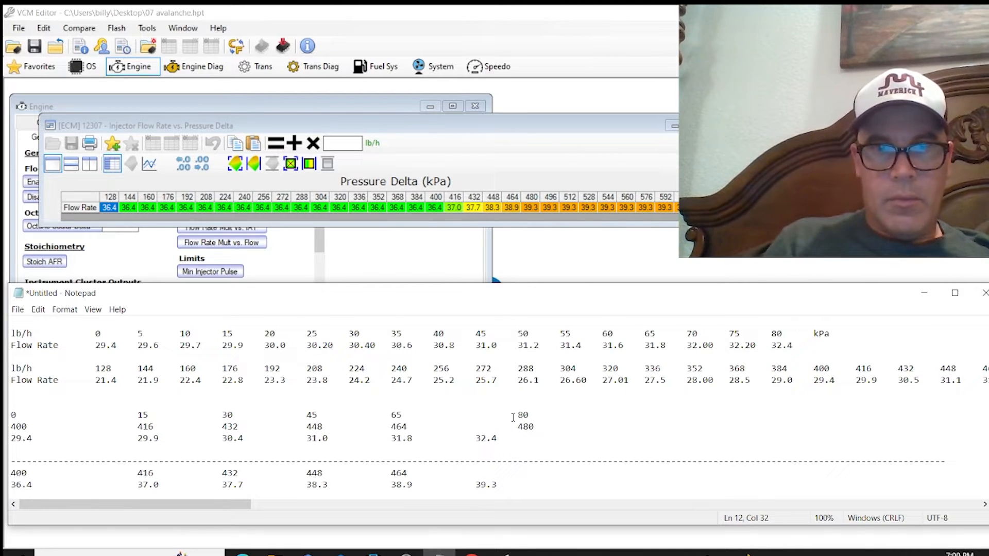
{"action": "left_click", "coordinate": [508, 428]}
{"action": "key", "text": "BackSpace"}
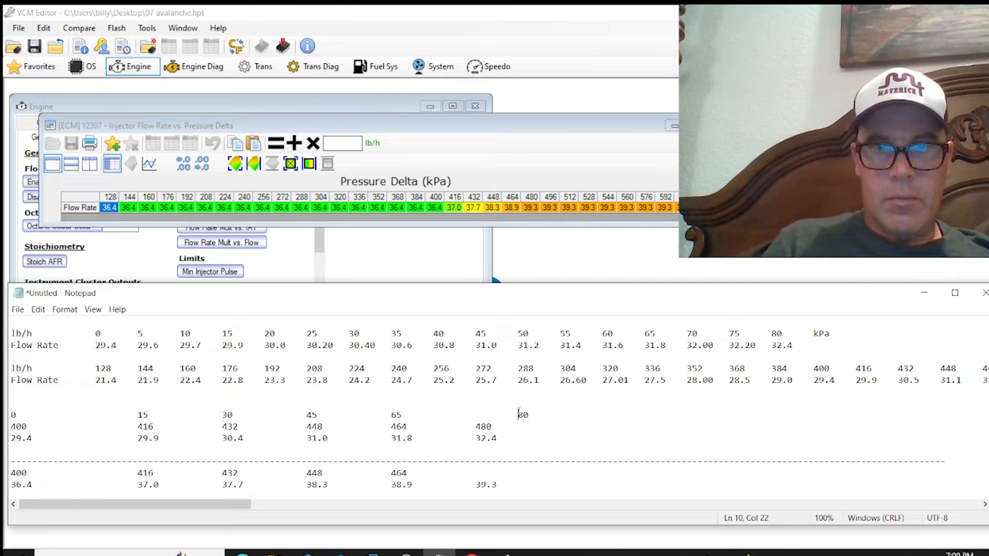
{"action": "key", "text": "BackSpace"}
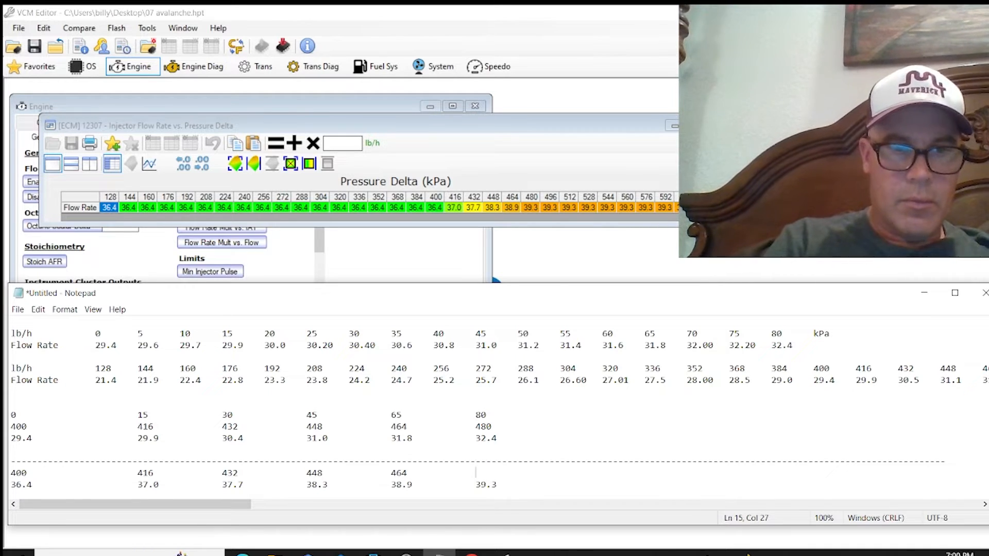
{"action": "type", "text": "0"}
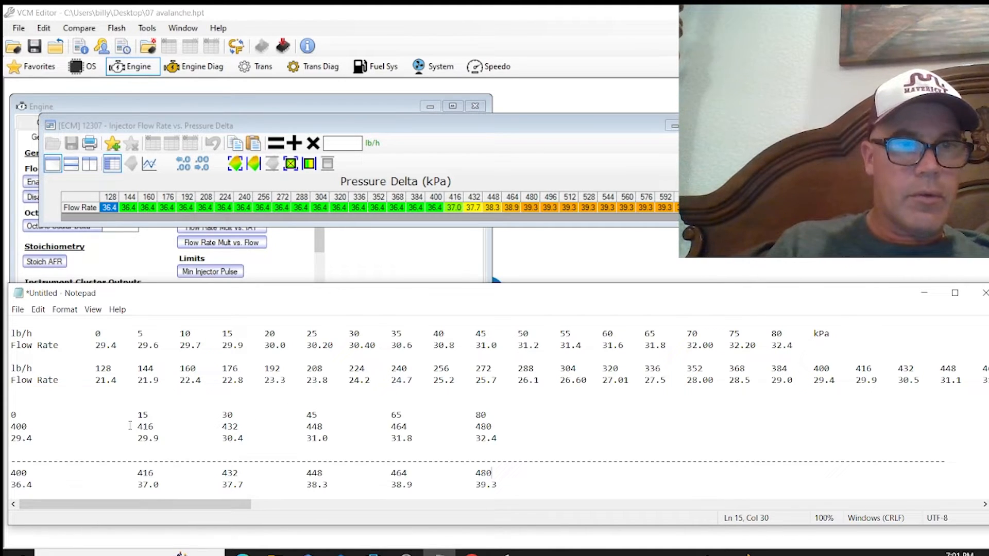
- Indent all five rows of the upper and Avalanche blocks by one tab stop
{"action": "left_click", "coordinate": [13, 415]}
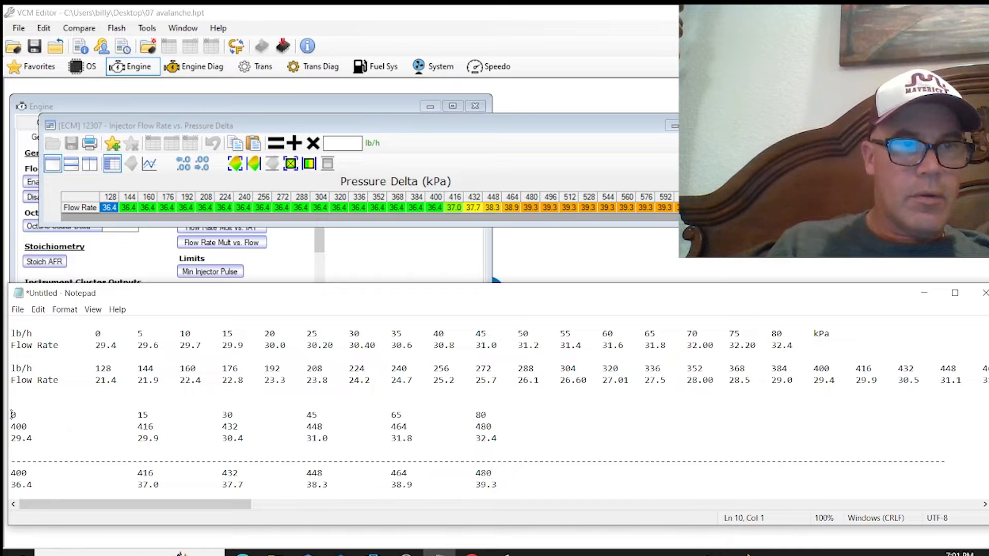
{"action": "key", "text": "Tab"}
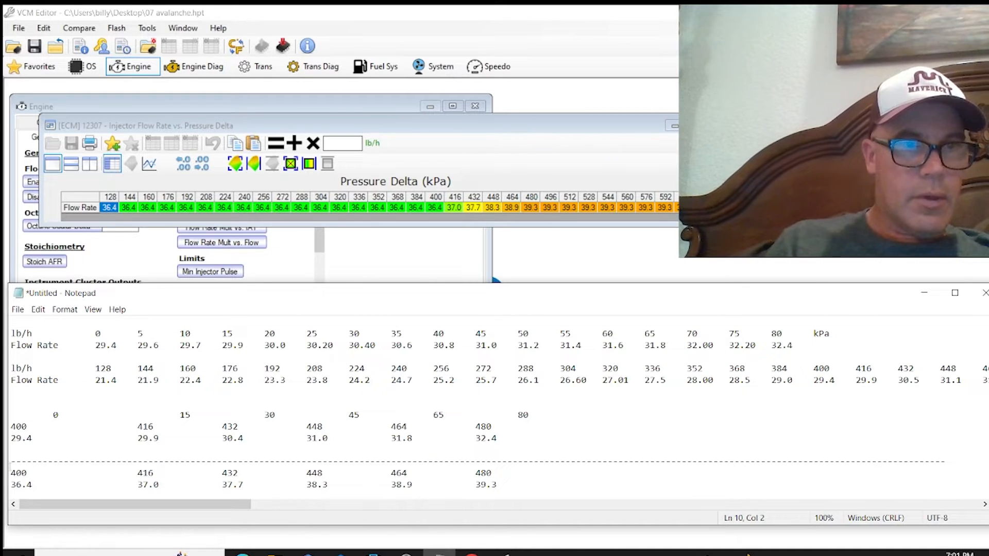
{"action": "left_click", "coordinate": [12, 473]}
{"action": "key", "text": "Tab"}
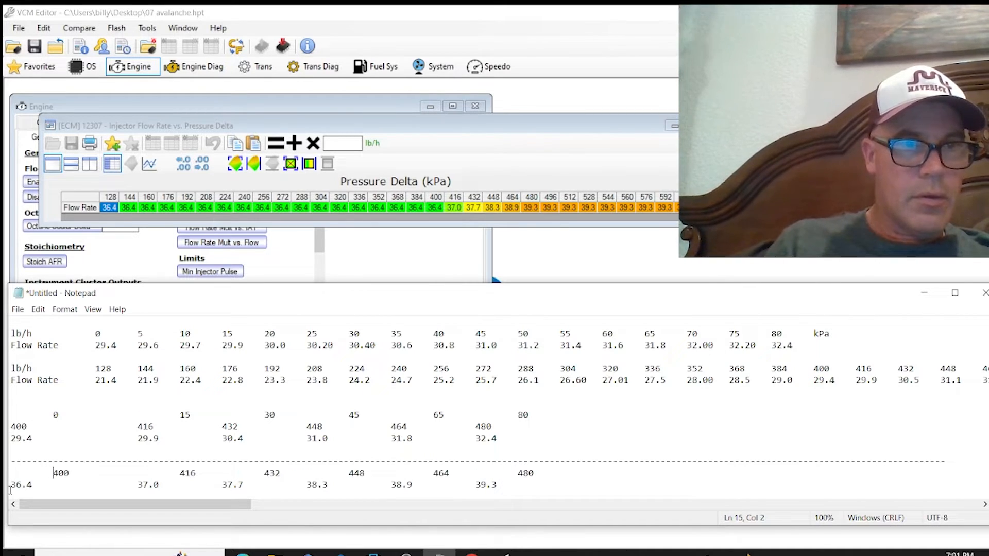
{"action": "left_click_drag", "start_coordinate": [10, 486], "coordinate": [11, 482]}
{"action": "left_click", "coordinate": [12, 473]}
{"action": "key", "text": "Tab"}
{"action": "key", "text": "Tab"}
{"action": "key", "text": "Tab"}
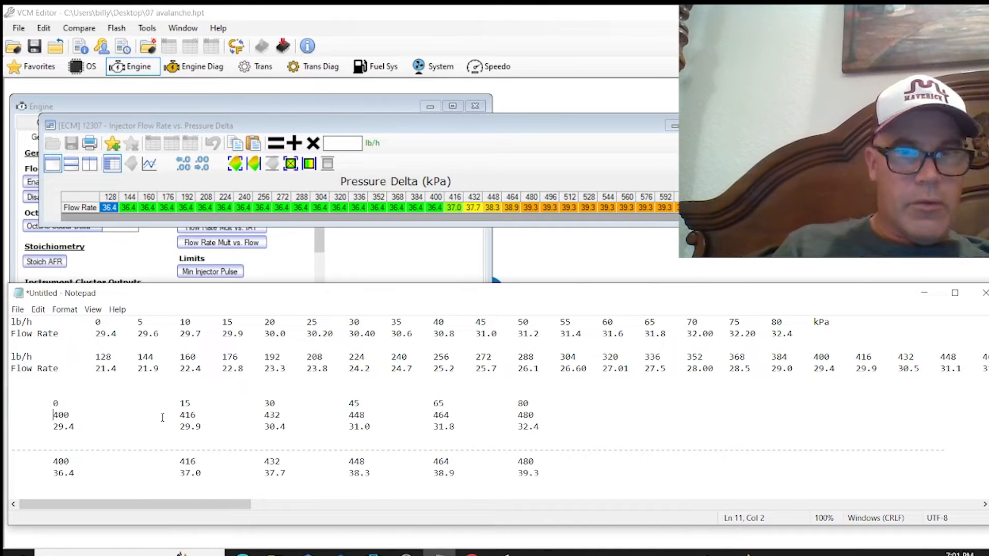
- Remove one tab after the first column in the upper block's three rows to even out the column spacing
{"action": "left_click", "coordinate": [178, 405]}
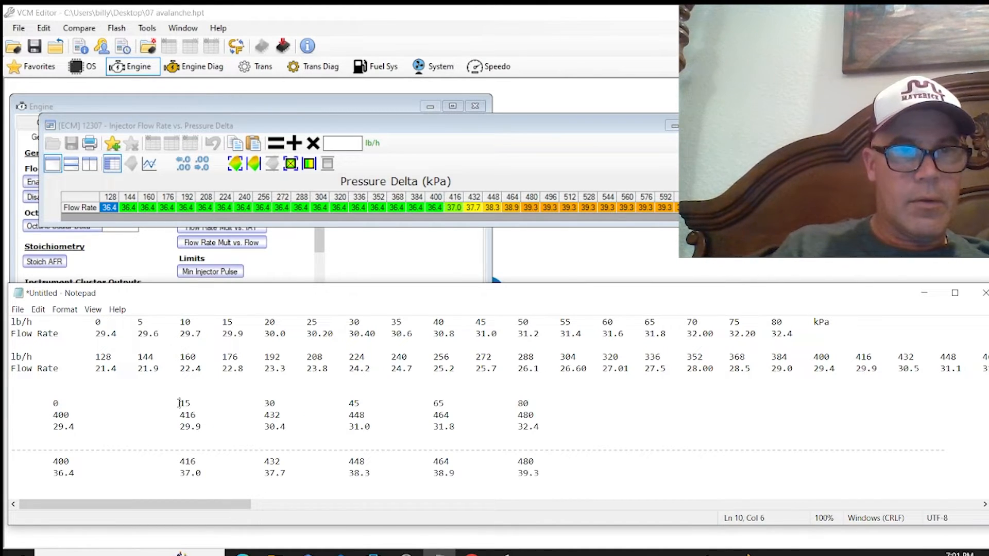
{"action": "key", "text": "BackSpace"}
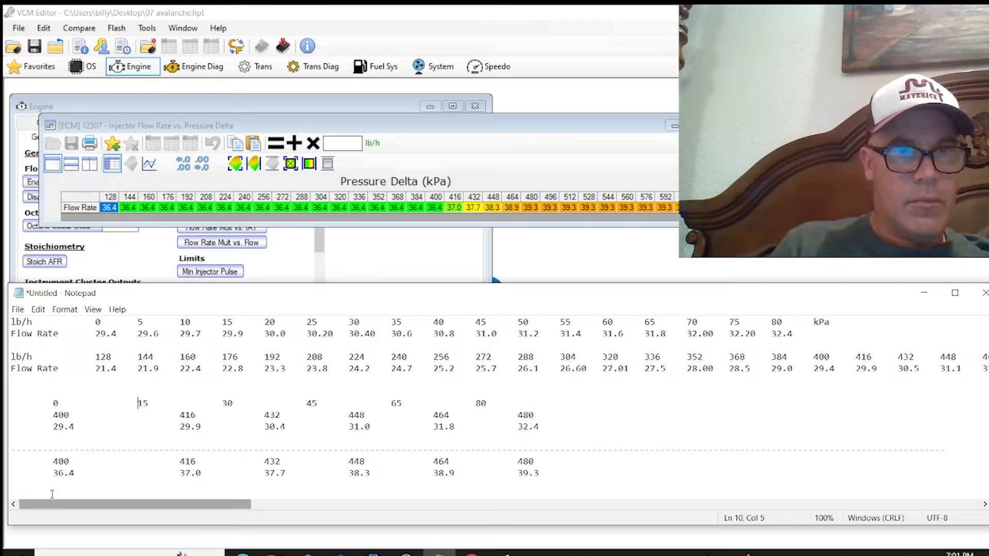
{"action": "key", "text": "BackSpace"}
{"action": "left_click", "coordinate": [179, 428]}
{"action": "key", "text": "BackSpace"}
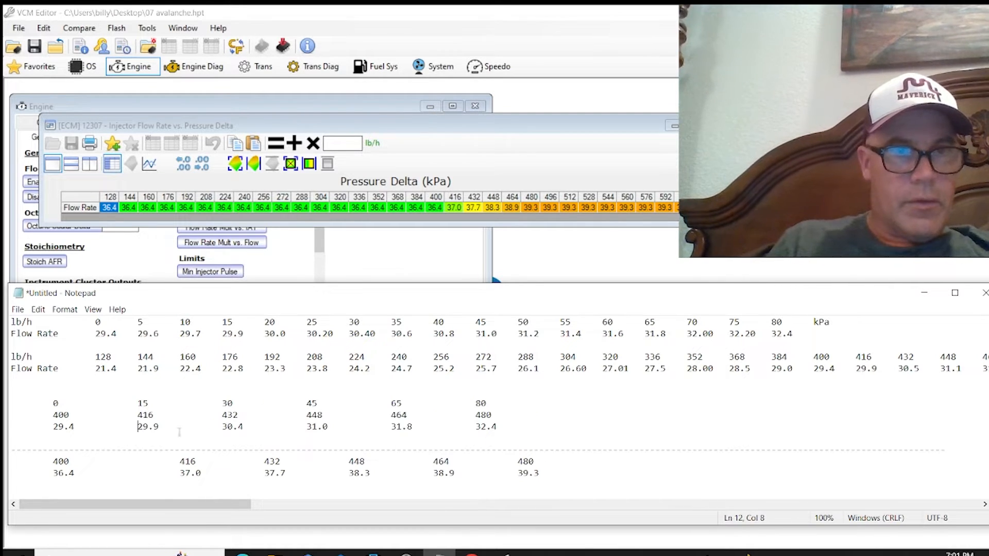
- Remove one tab after the first column in both rows of the Avalanche block to align it with the upper block
{"action": "left_click", "coordinate": [181, 462]}
{"action": "key", "text": "BackSpace"}
{"action": "left_click", "coordinate": [180, 474]}
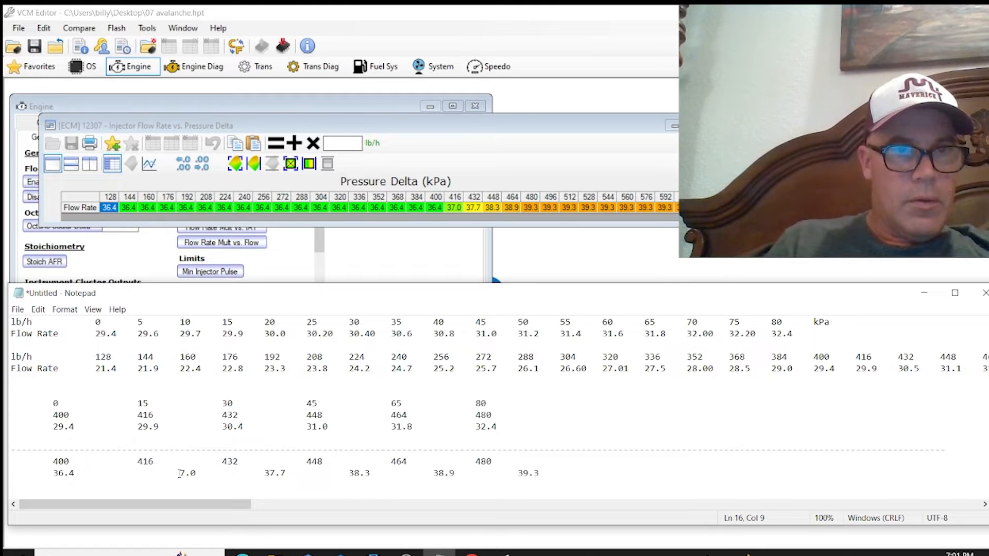
{"action": "key", "text": "BackSpace"}
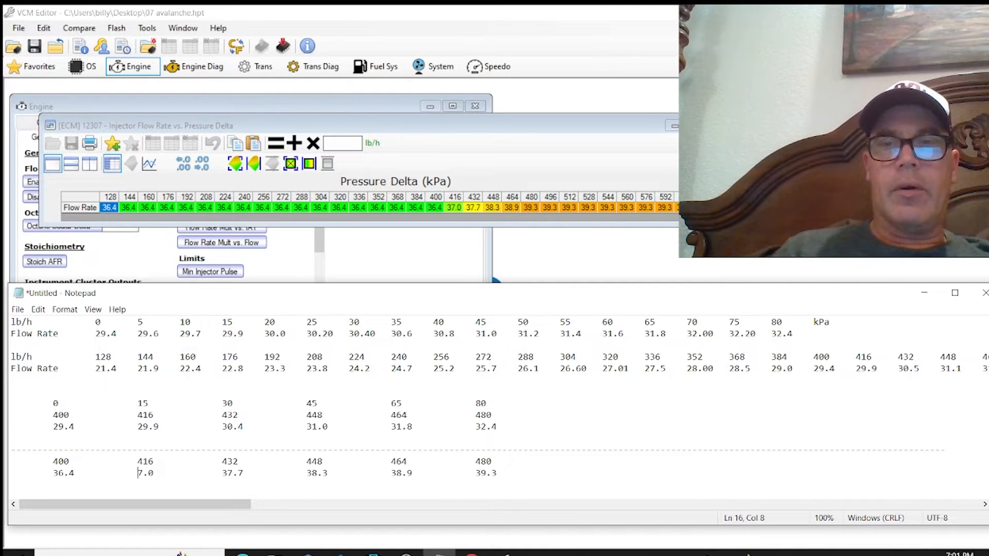
- Switch to the desktop and delete the file "c3 corvette - Copy.hpt"
{"action": "key", "text": "alt+Tab"}
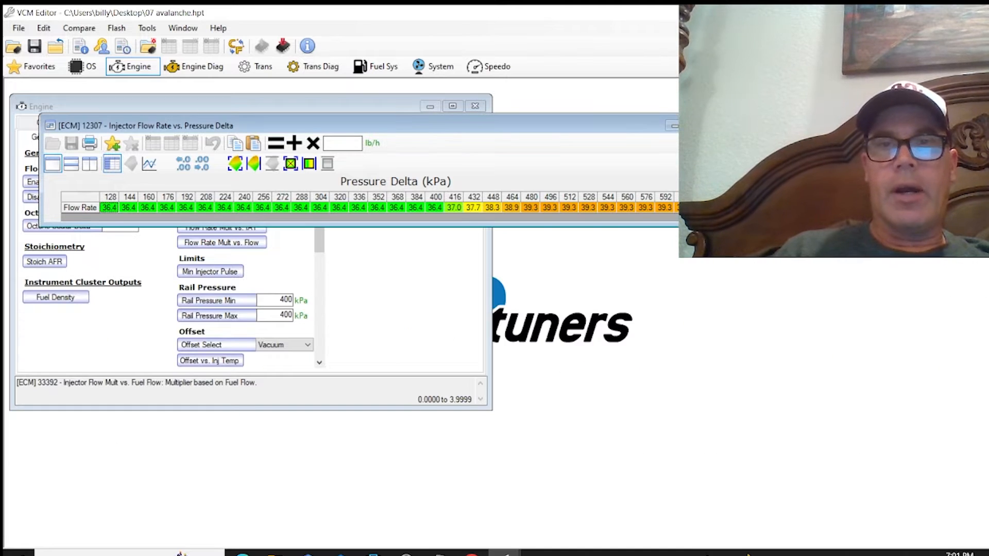
{"action": "left_click", "coordinate": [506, 554]}
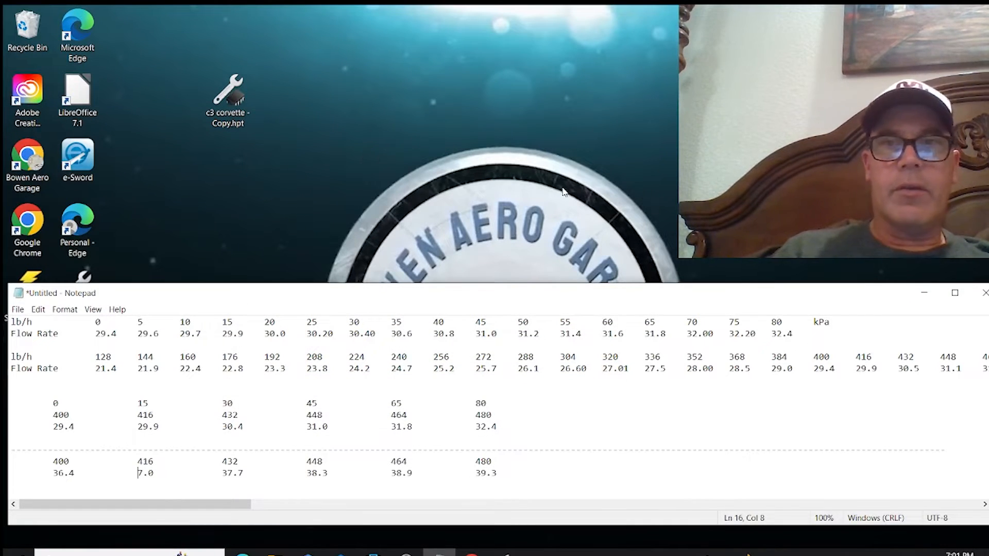
{"action": "left_click", "coordinate": [252, 109]}
{"action": "right_click", "coordinate": [234, 102]}
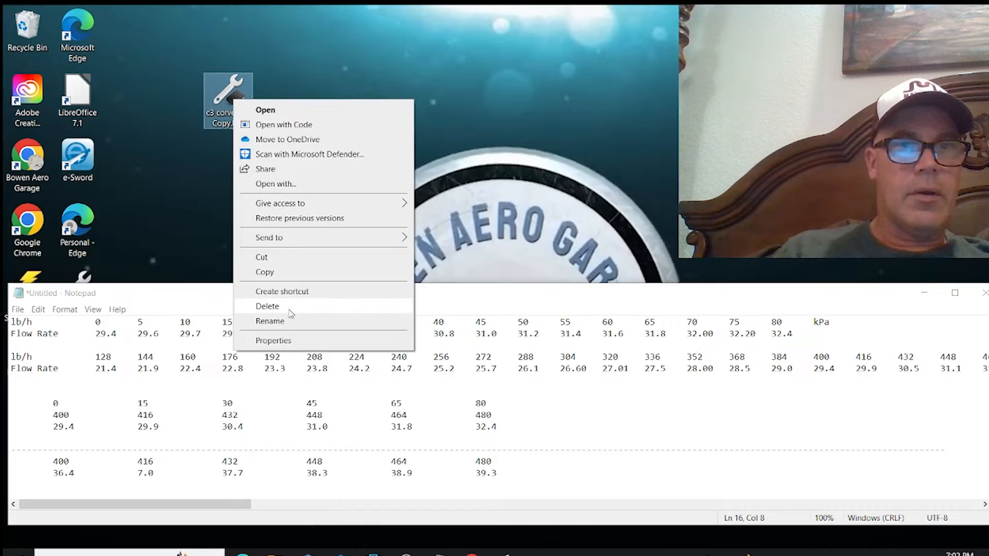
{"action": "left_click", "coordinate": [273, 307]}
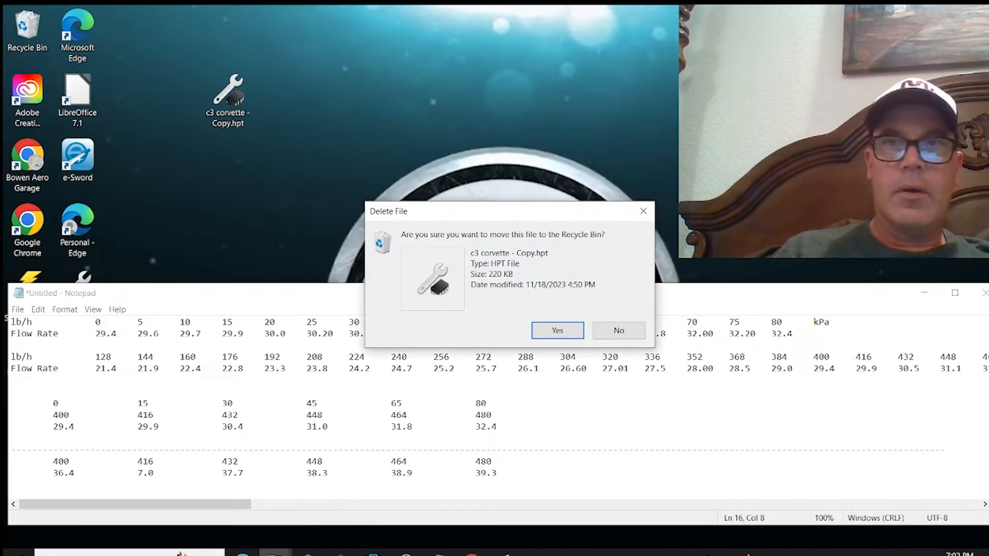
{"action": "left_click", "coordinate": [561, 331]}
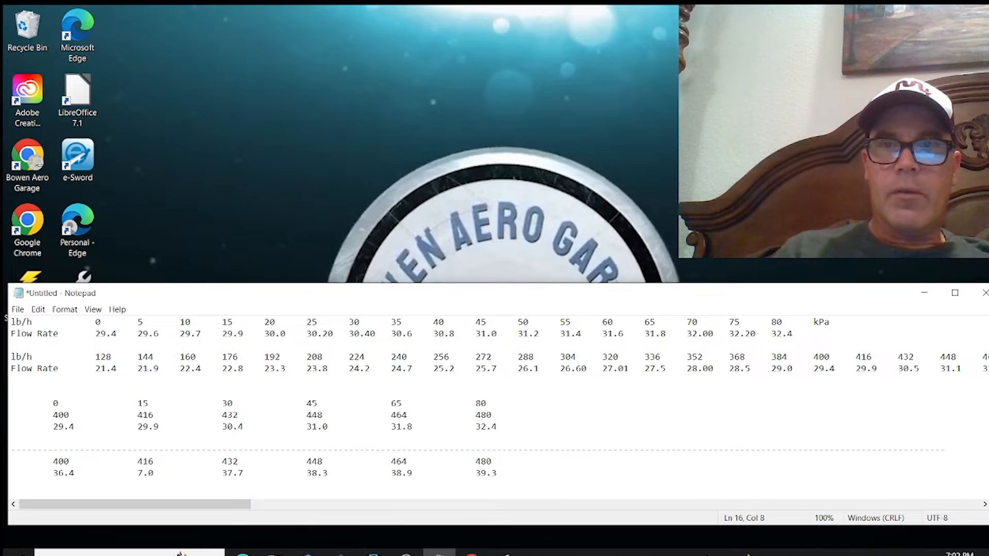
- Minimize Notepad and make a desktop copy of the "as found c3 corvette" tune file
{"action": "left_click", "coordinate": [924, 293]}
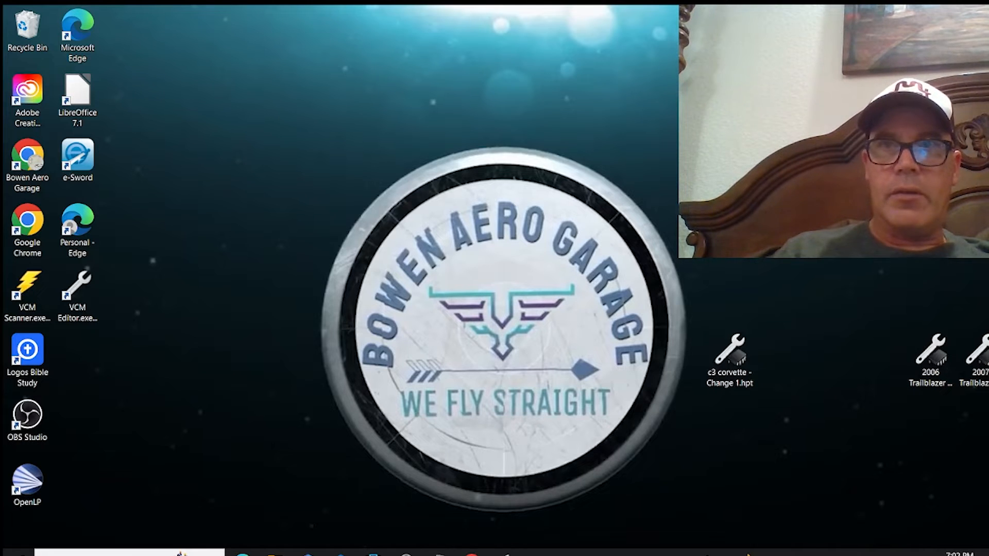
{"action": "double_click", "coordinate": [729, 154]}
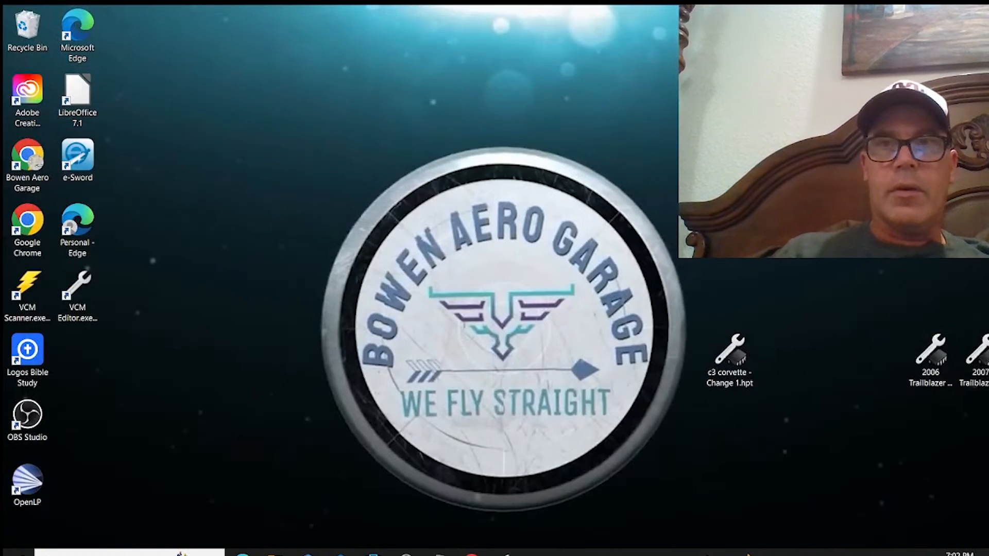
{"action": "right_click", "coordinate": [725, 48]}
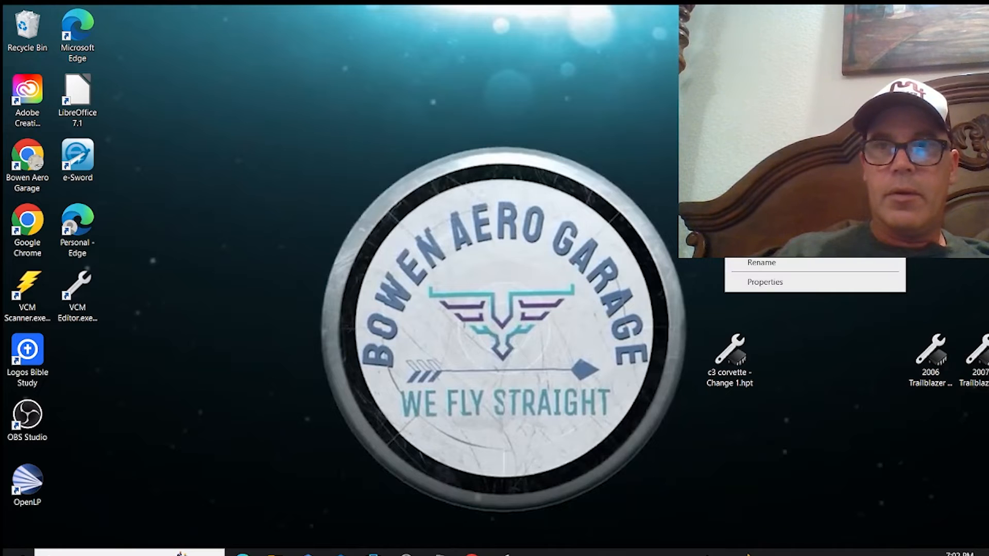
{"action": "key", "text": "Escape"}
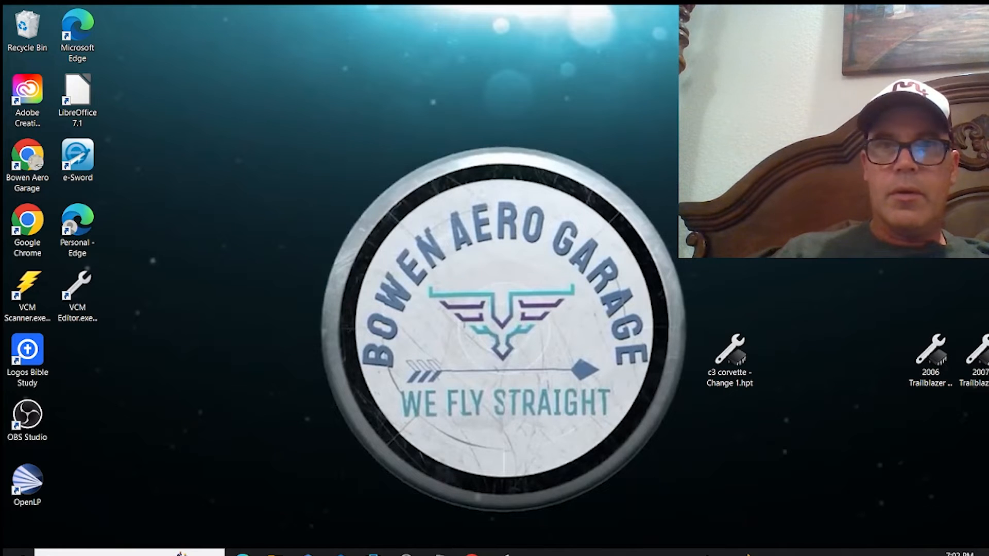
{"action": "right_click", "coordinate": [244, 91]}
{"action": "left_click", "coordinate": [254, 148]}
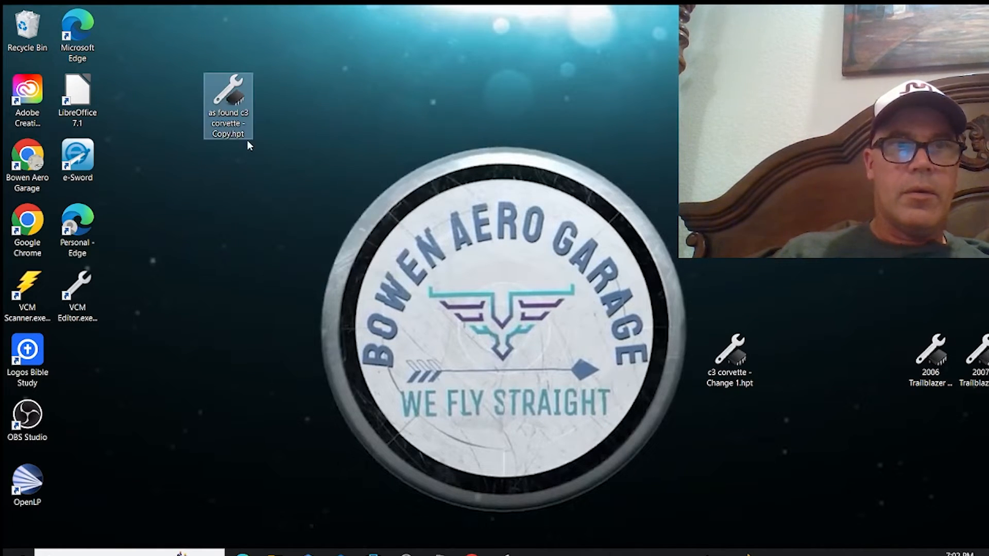
- Rename the copied tune file "C3 TEST 1.hpt"
{"action": "left_click", "coordinate": [222, 124]}
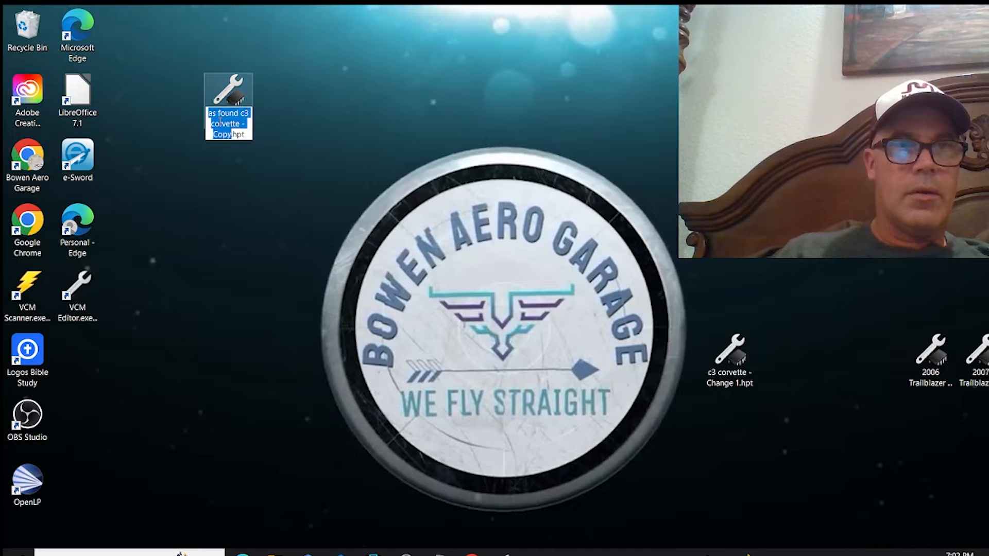
{"action": "right_click", "coordinate": [221, 121]}
{"action": "left_click", "coordinate": [321, 122]}
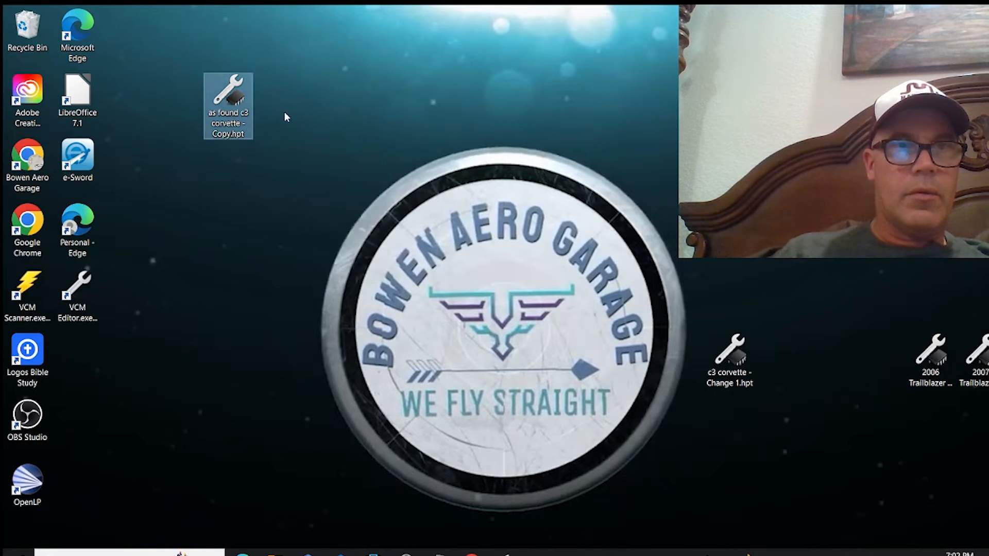
{"action": "right_click", "coordinate": [227, 117]}
{"action": "left_click", "coordinate": [259, 339]}
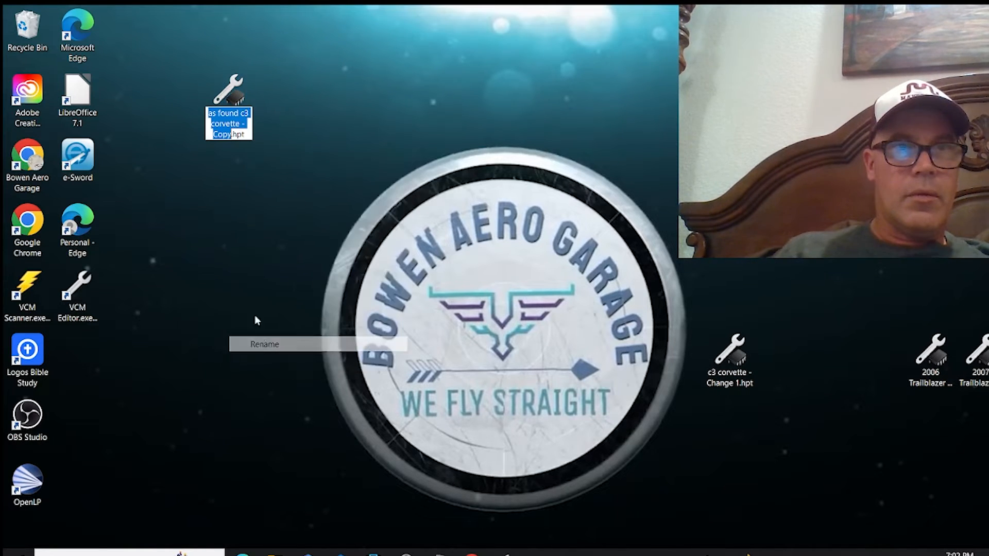
{"action": "type", "text": "C3 TEST "}
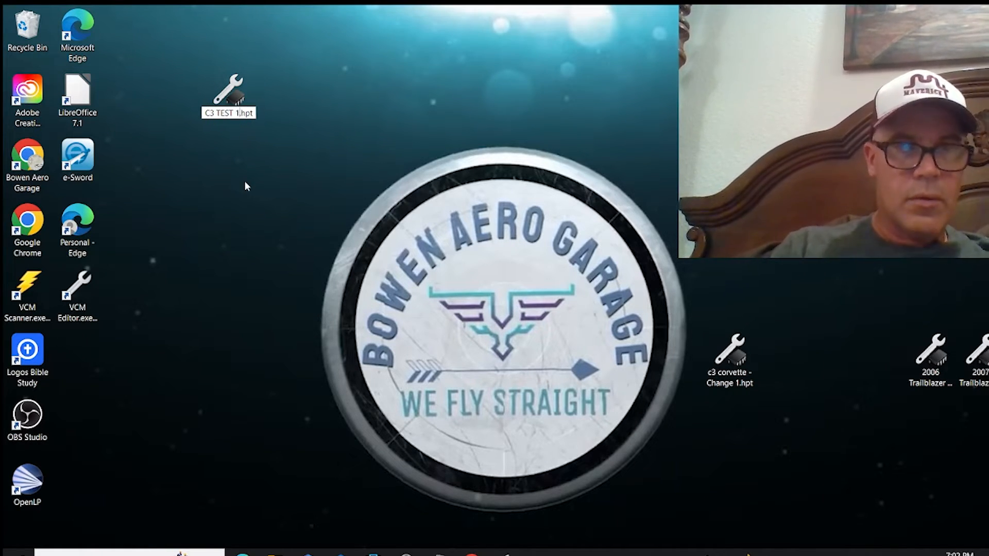
{"action": "type", "text": "1"}
{"action": "key", "text": "Return"}
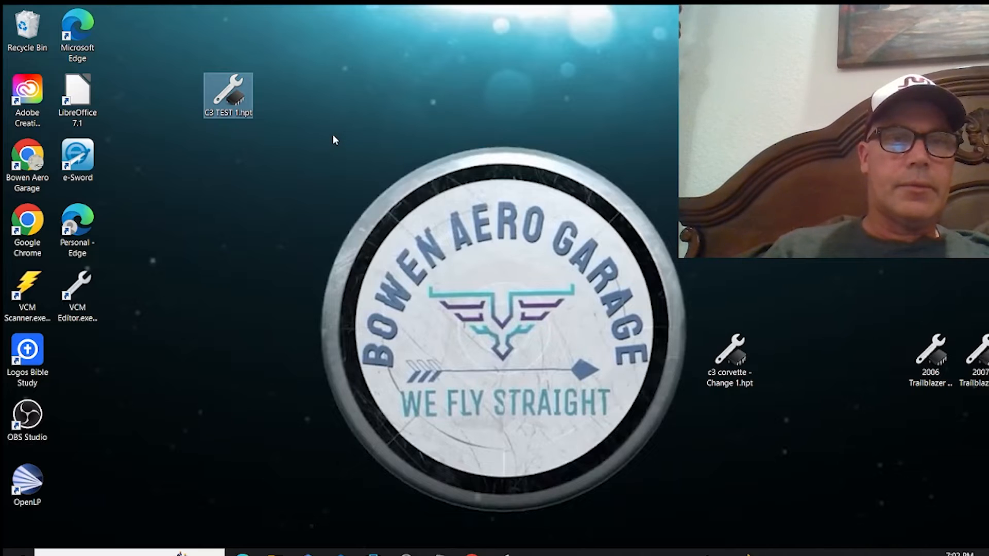
- Open C3 TEST 1.hpt in VCM Editor, close the tune details, and display the fuel Flow Rate vs. KPA table
{"action": "key", "text": "Return"}
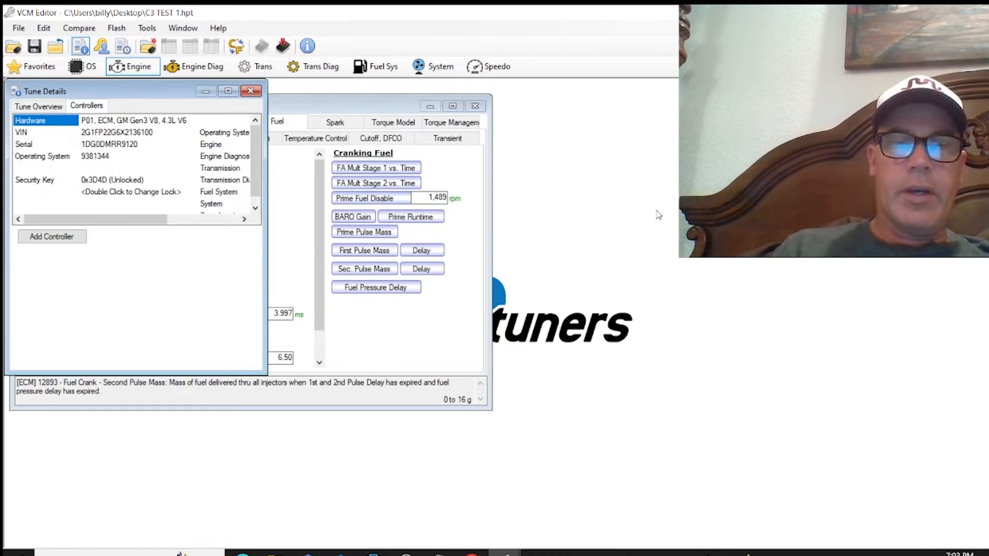
{"action": "left_click", "coordinate": [250, 91]}
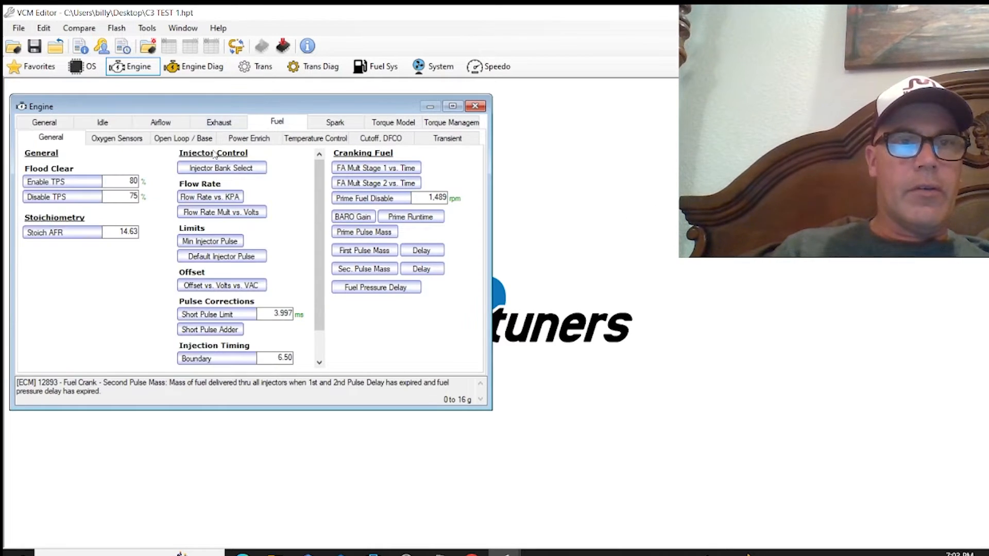
{"action": "left_click", "coordinate": [204, 198]}
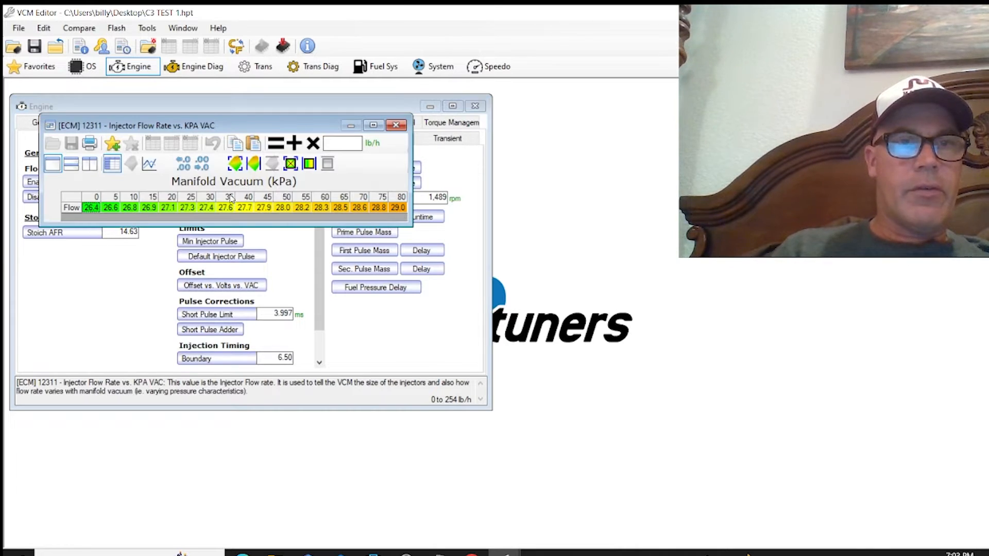
- Maximize the flow rate table inside a smaller editor window and bring back the Notepad notes for reference
{"action": "left_click", "coordinate": [372, 129]}
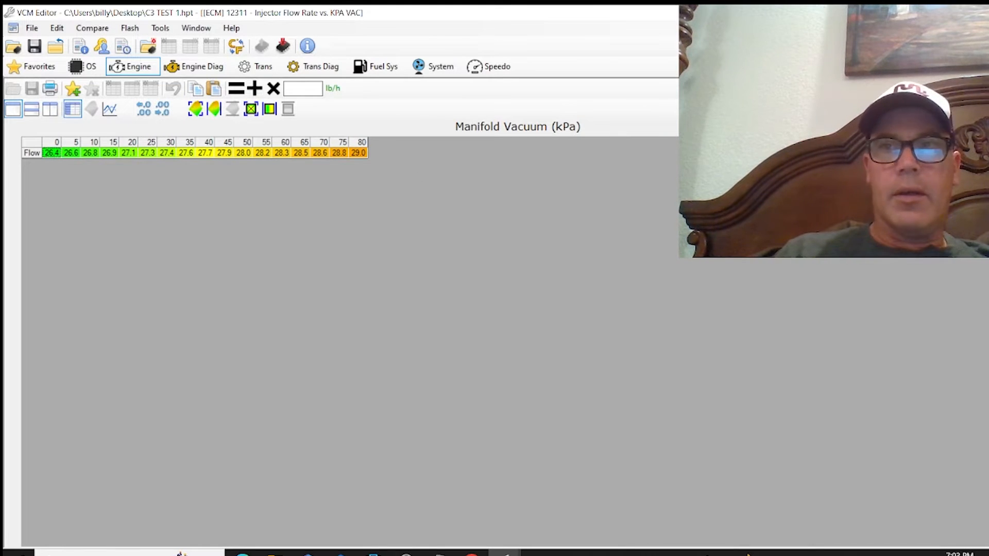
{"action": "left_click", "coordinate": [971, 12]}
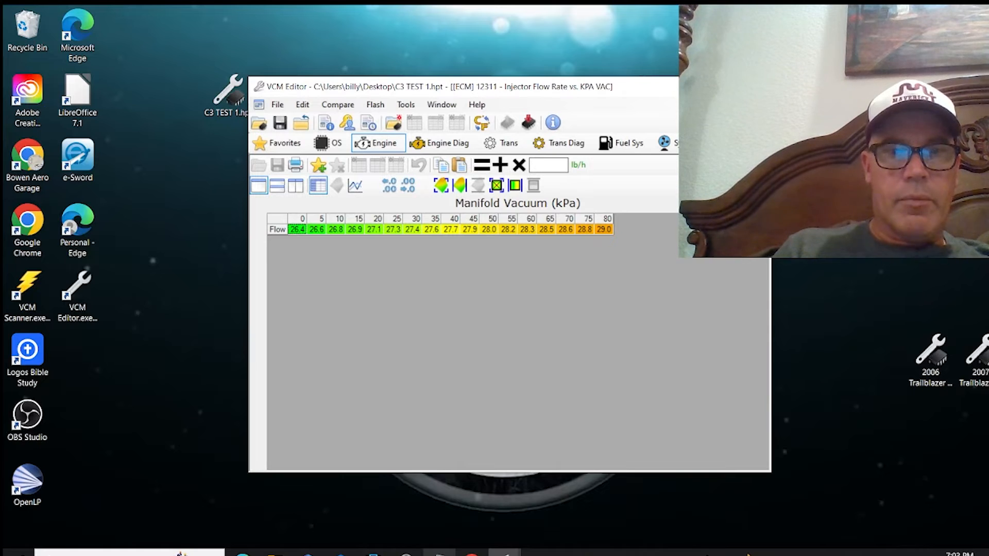
{"action": "left_click", "coordinate": [440, 553]}
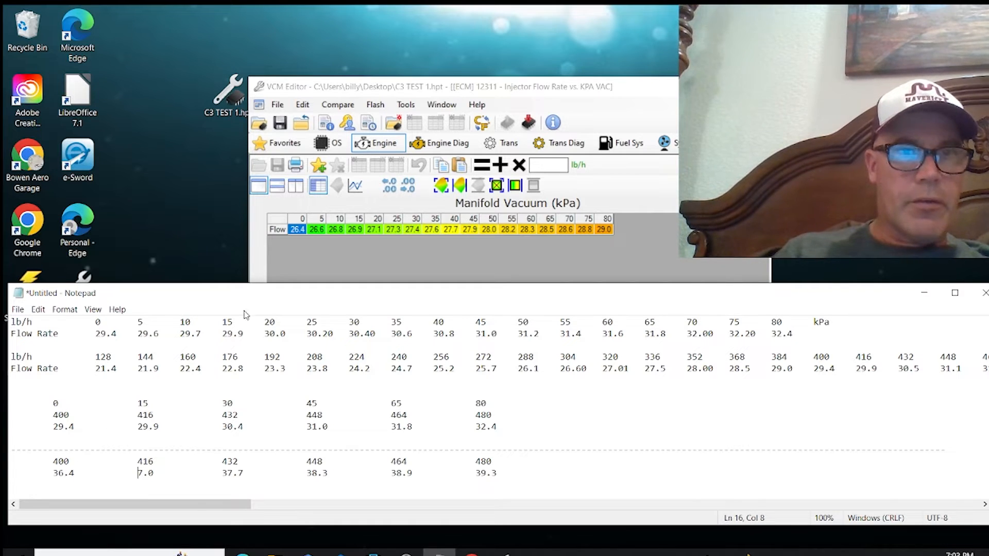
- Set every cell of the Injector Flow Rate vs. KPA table to 0 lb/h
{"action": "left_click", "coordinate": [281, 221]}
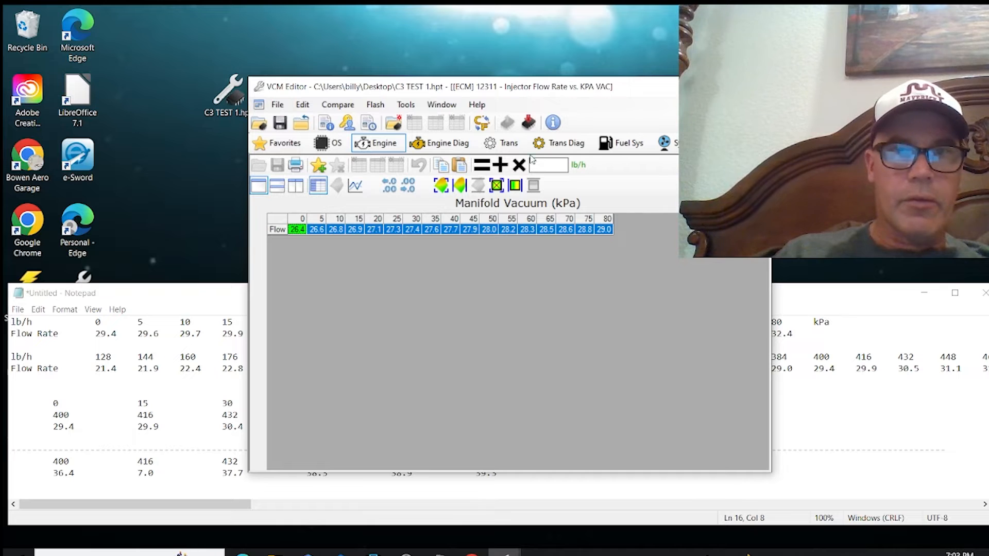
{"action": "type", "text": "0"}
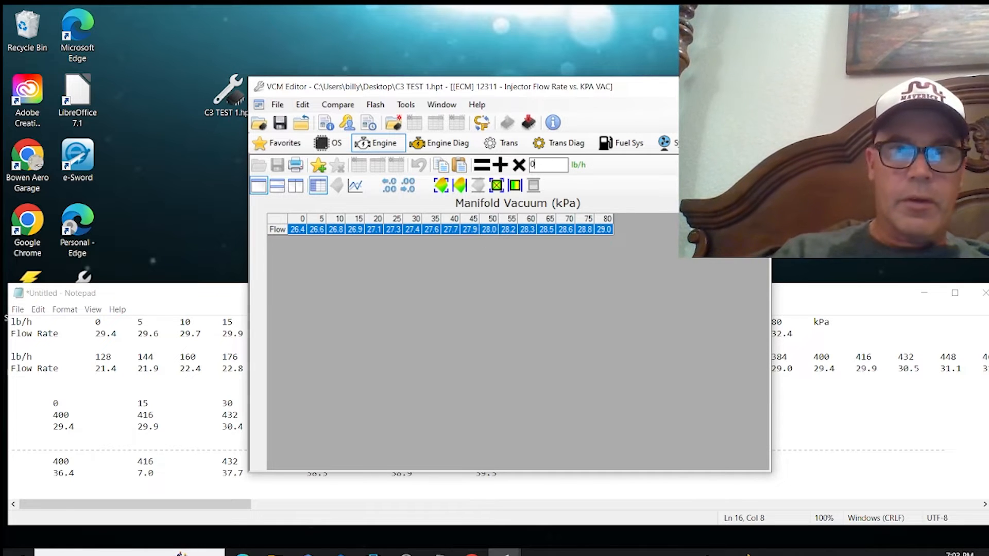
{"action": "left_click", "coordinate": [482, 165]}
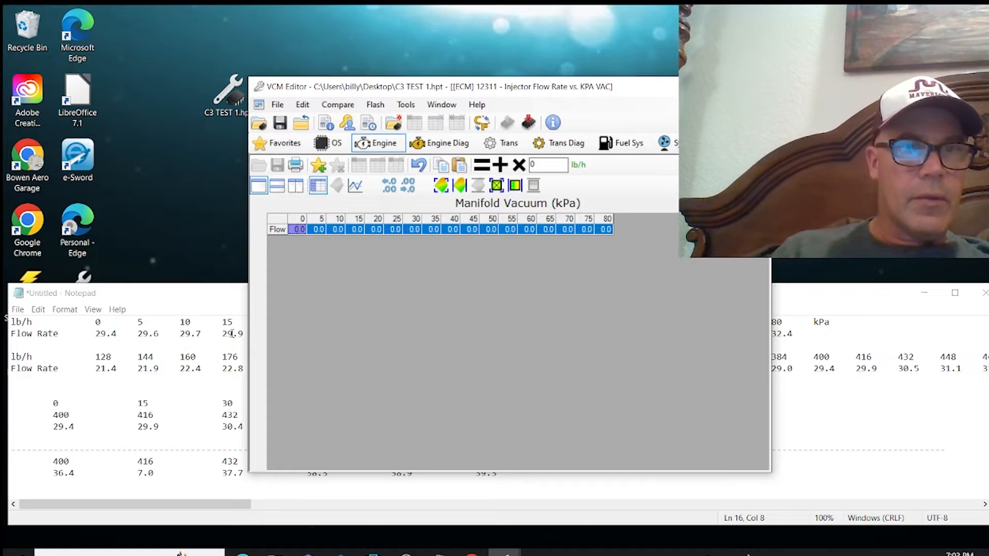
- Set the flow rate at 0 kPa manifold vacuum to 36.4 lb/h
{"action": "left_click", "coordinate": [299, 230]}
{"action": "left_click", "coordinate": [552, 161]}
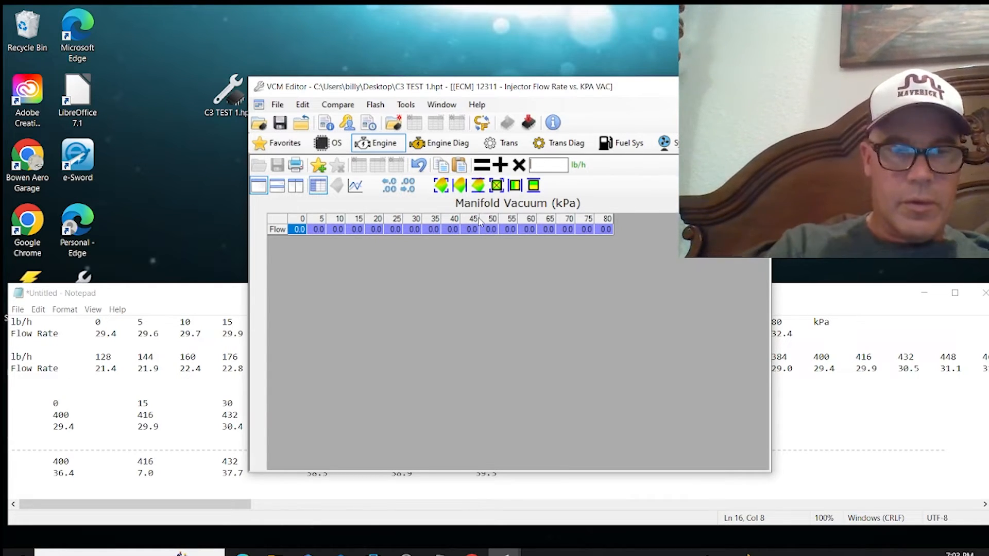
{"action": "type", "text": "36"}
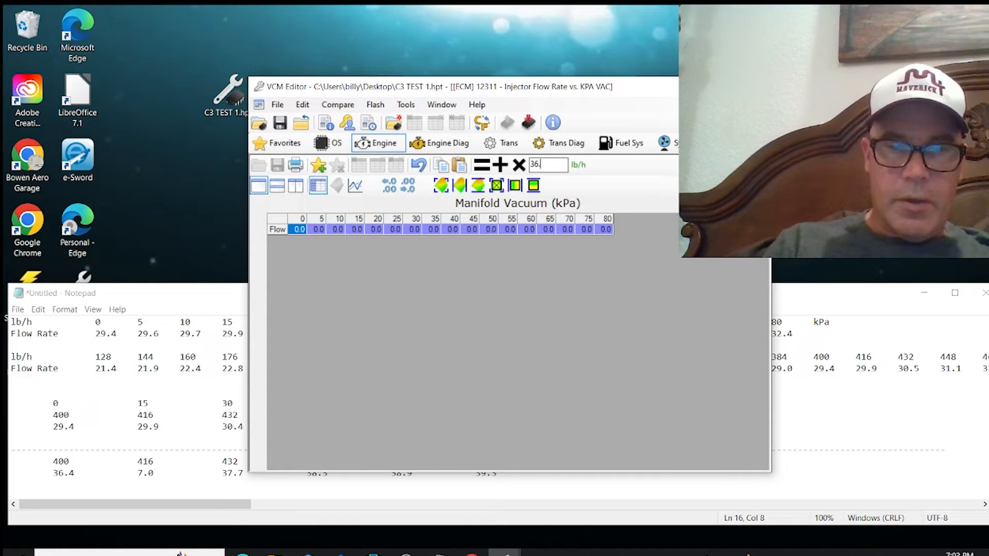
{"action": "type", "text": ".4"}
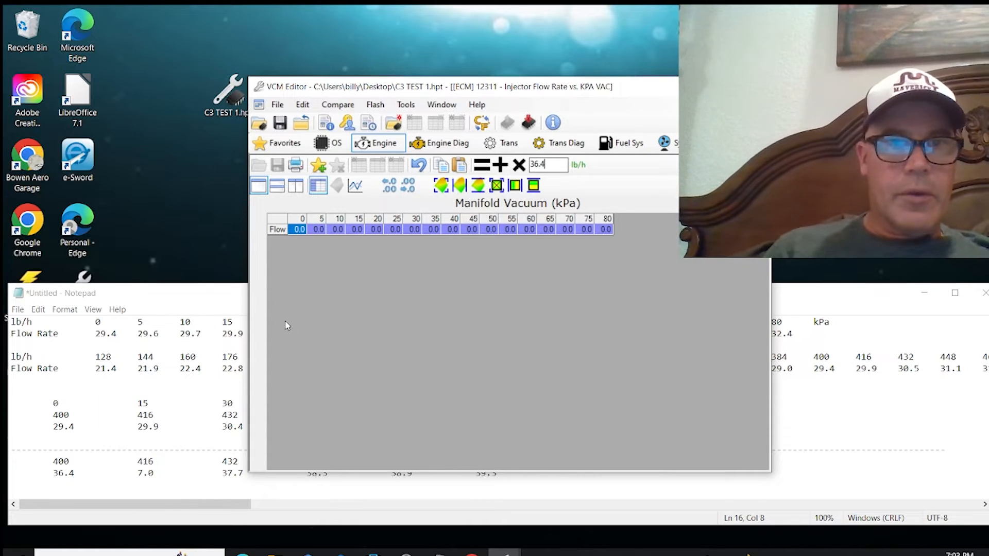
{"action": "left_click", "coordinate": [554, 166]}
{"action": "left_click", "coordinate": [482, 164]}
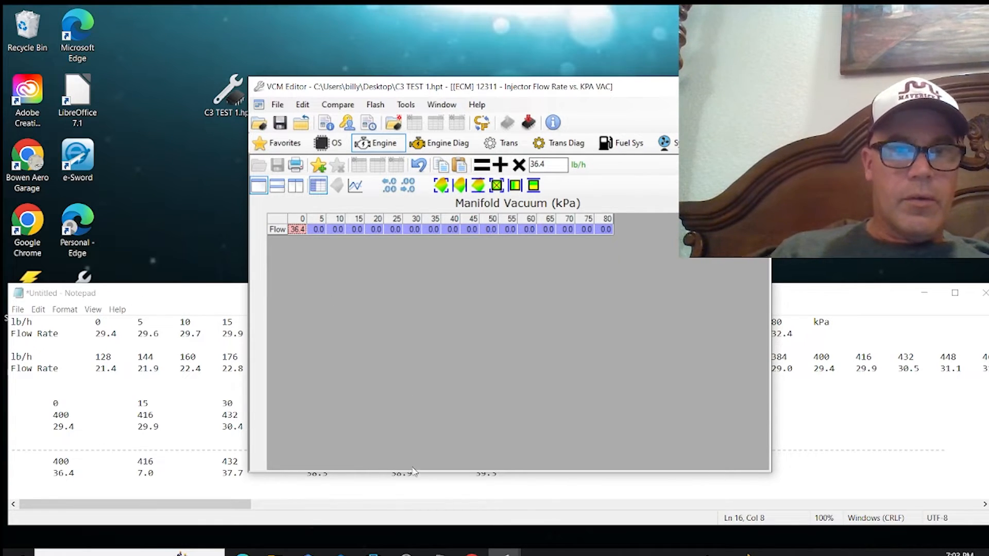
- Resize the editor window to uncover Notepad's lower blocks, and correct the Avalanche flow rate under 416 to 37.0
{"action": "left_click_drag", "start_coordinate": [417, 78], "coordinate": [416, 44]}
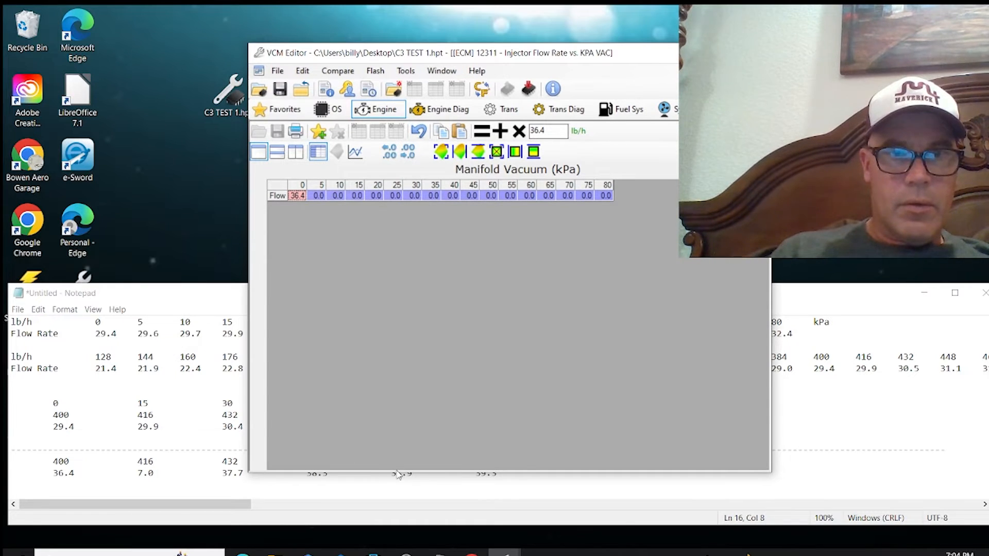
{"action": "left_click_drag", "start_coordinate": [381, 473], "coordinate": [330, 443]}
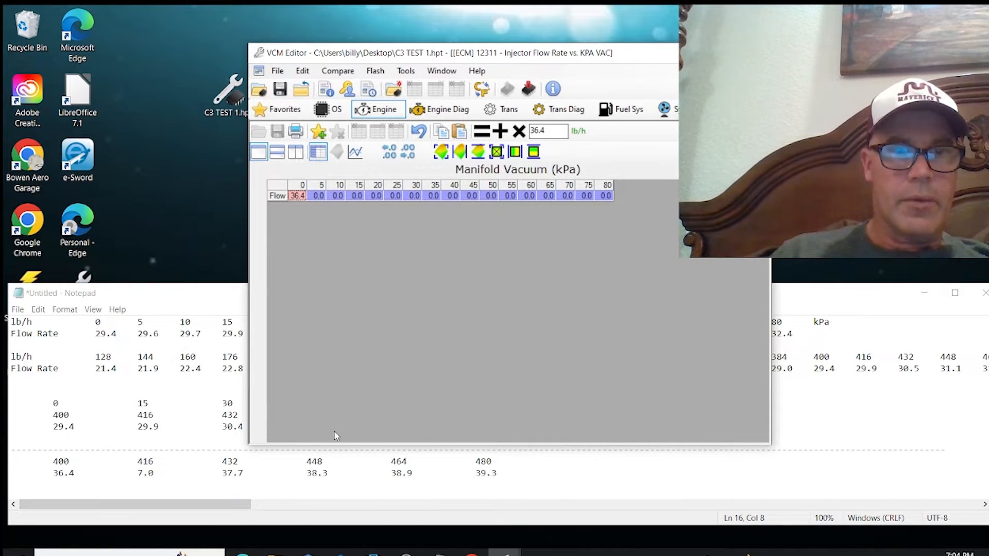
{"action": "left_click_drag", "start_coordinate": [333, 446], "coordinate": [330, 395]}
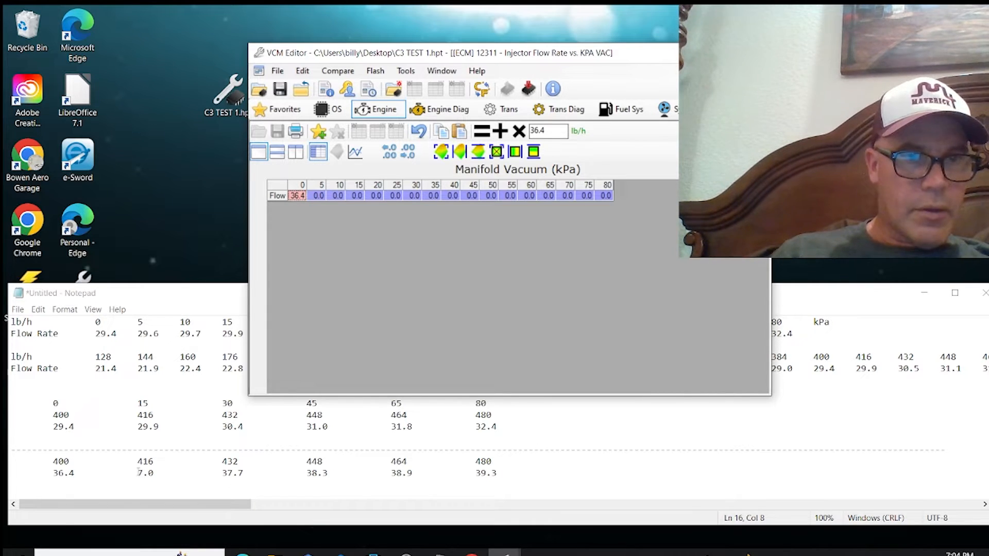
{"action": "left_click", "coordinate": [138, 471]}
{"action": "type", "text": "3"}
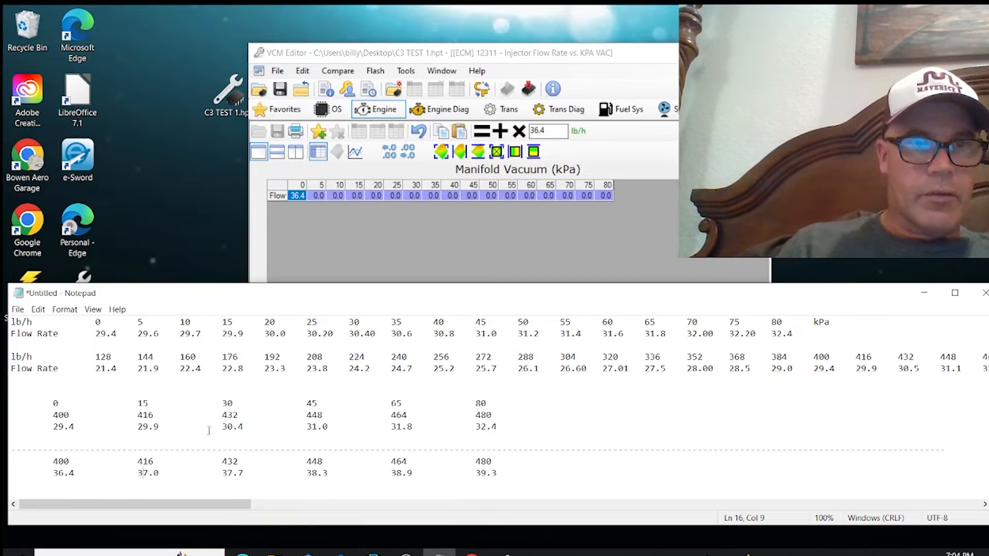
- Set the flow rate at 15 kPa manifold vacuum to 37.0 lb/h
{"action": "left_click", "coordinate": [558, 128]}
{"action": "key", "text": "BackSpace"}
{"action": "key", "text": "BackSpace"}
{"action": "key", "text": "BackSpace"}
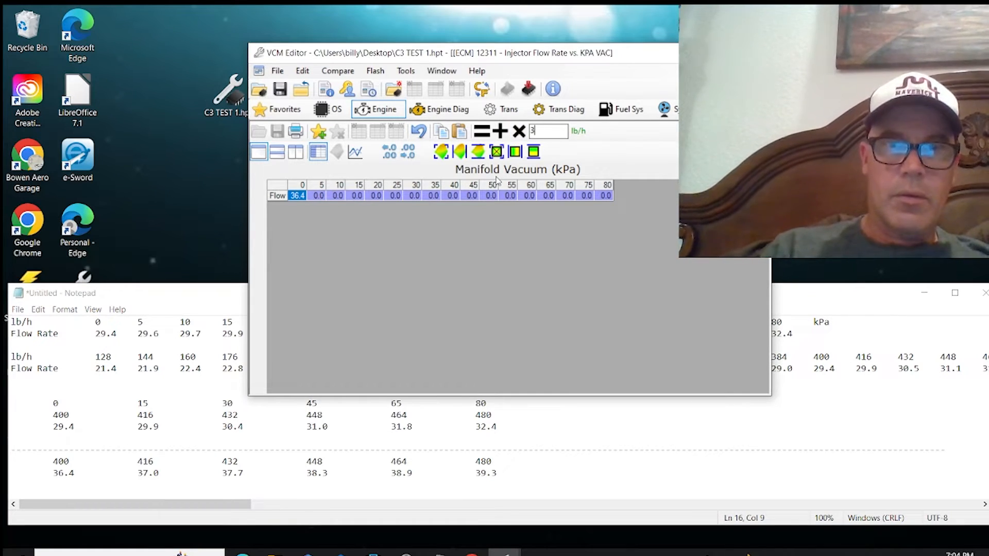
{"action": "type", "text": "7.0"}
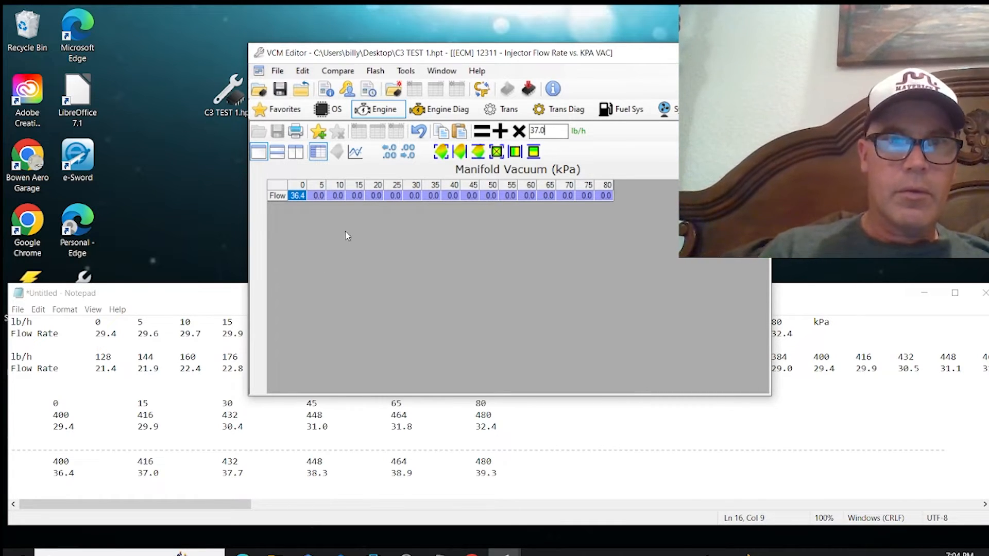
{"action": "left_click", "coordinate": [354, 196]}
{"action": "left_click", "coordinate": [481, 131]}
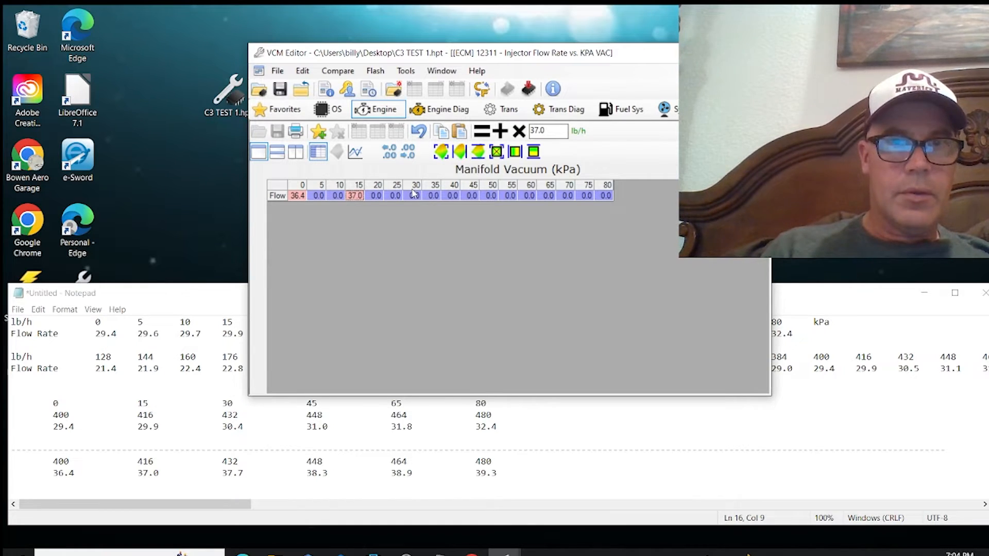
- Set the flow rate at 30 kPa manifold vacuum to 37.7 lb/h
{"action": "left_click", "coordinate": [551, 130]}
{"action": "key", "text": "BackSpace"}
{"action": "type", "text": "7"}
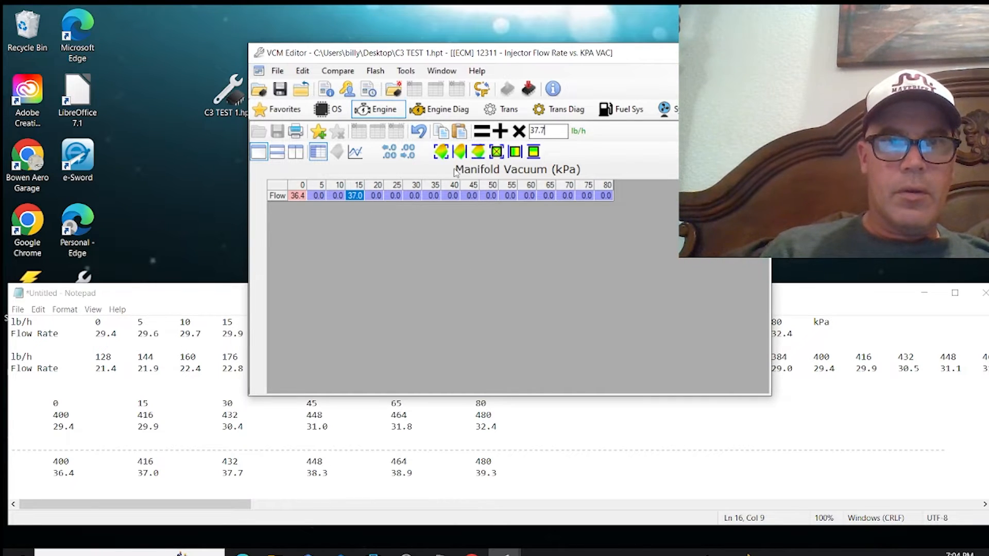
{"action": "left_click", "coordinate": [414, 195]}
{"action": "left_click", "coordinate": [482, 131]}
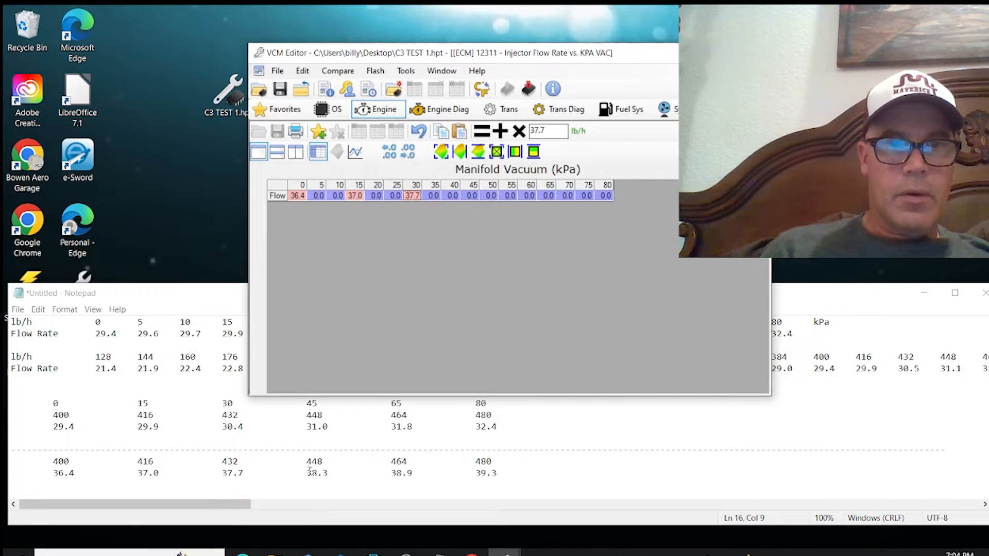
- Set the flow rate at 45 kPa manifold vacuum to 38.3 lb/h
{"action": "left_click", "coordinate": [558, 131]}
{"action": "key", "text": "BackSpace"}
{"action": "key", "text": "BackSpace"}
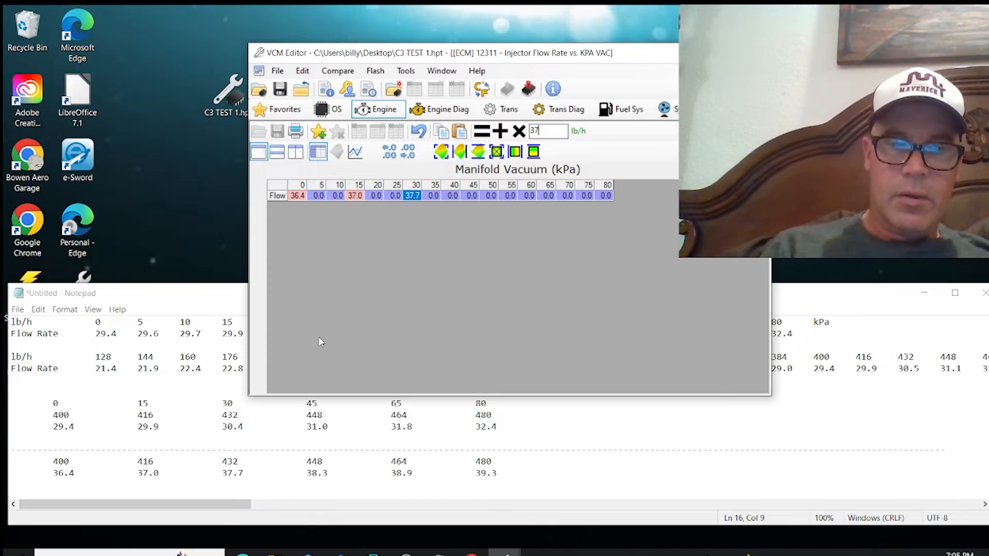
{"action": "type", "text": "8"}
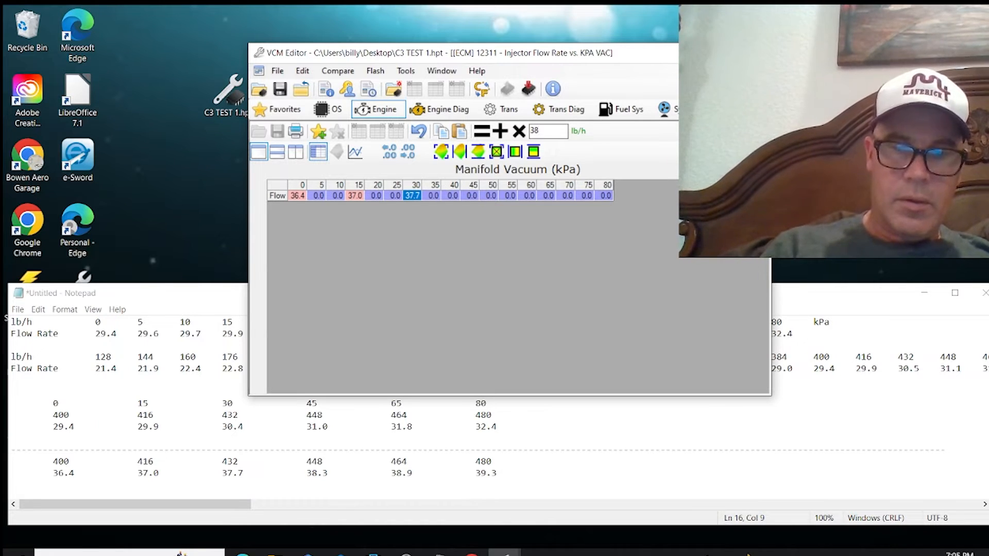
{"action": "type", "text": ".3"}
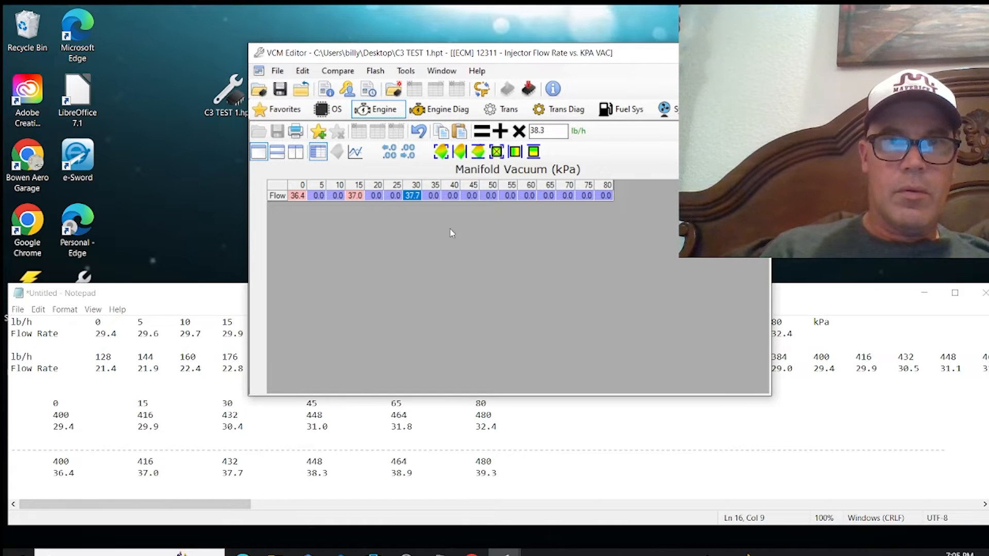
{"action": "left_click", "coordinate": [473, 195]}
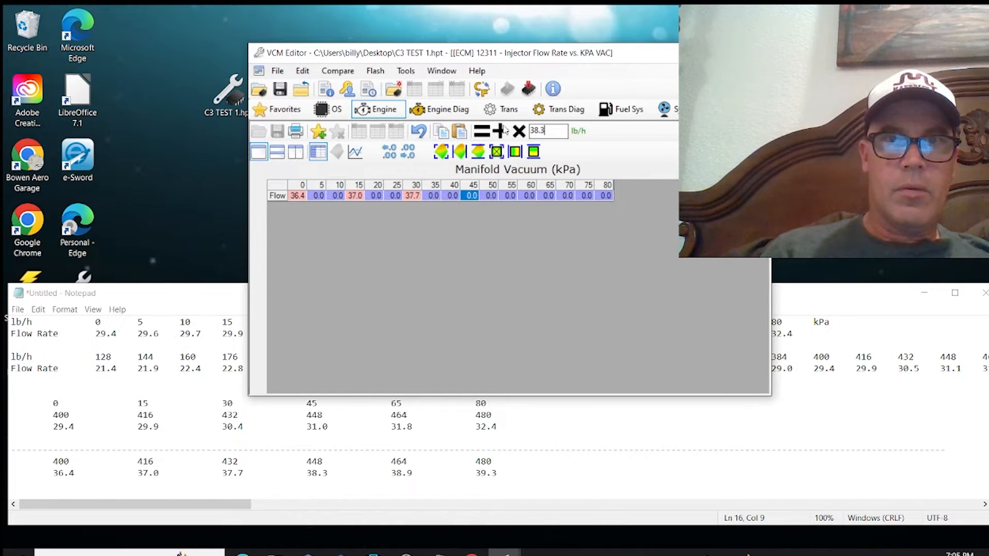
{"action": "left_click", "coordinate": [484, 131]}
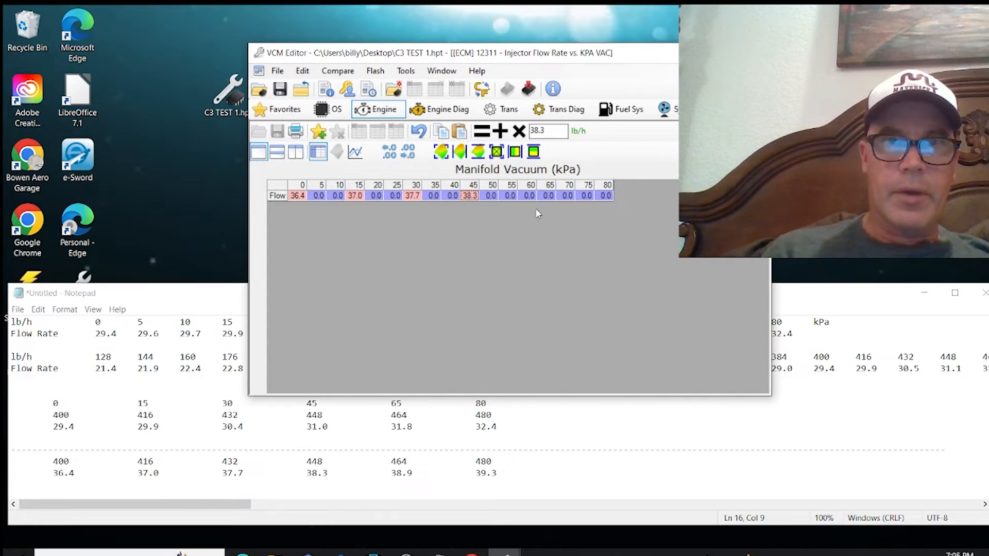
- Set the flow rate at 65 kPa manifold vacuum to 38.9 lb/h
{"action": "left_click", "coordinate": [549, 131]}
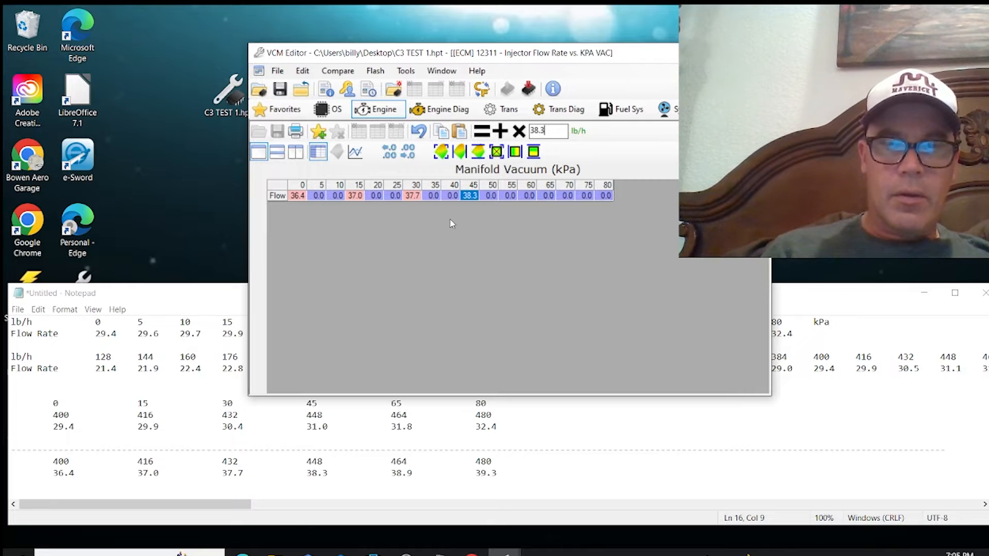
{"action": "key", "text": "BackSpace"}
{"action": "type", "text": "9"}
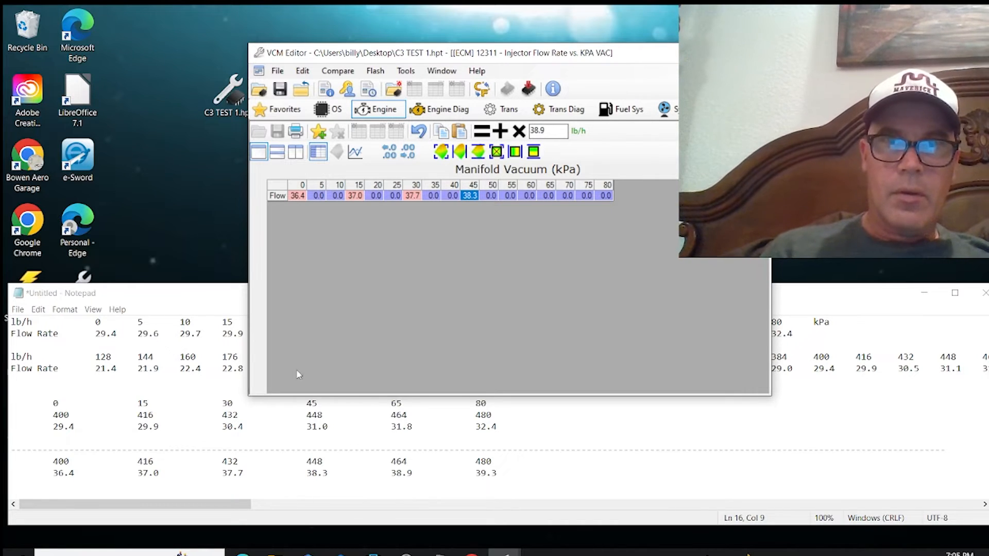
{"action": "left_click", "coordinate": [554, 196]}
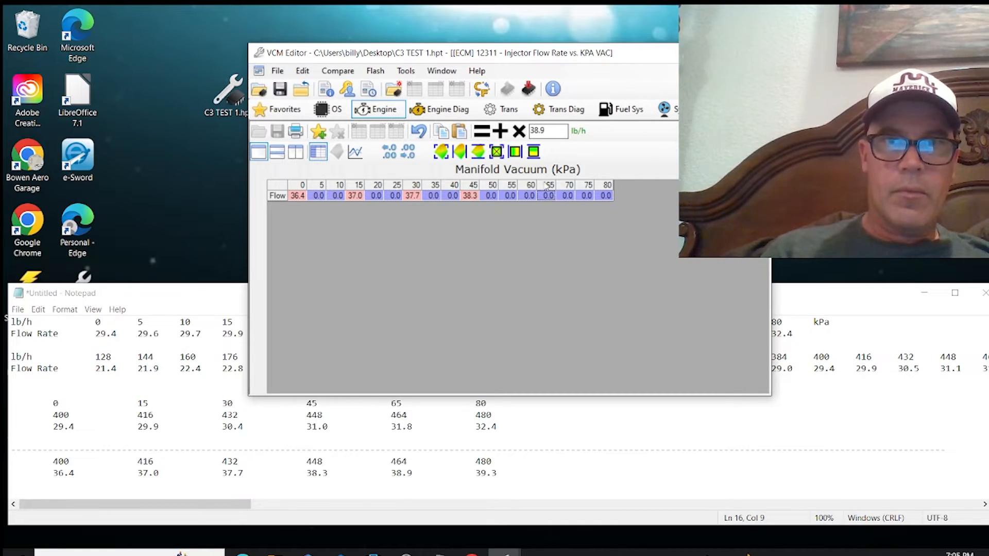
{"action": "left_click", "coordinate": [481, 131]}
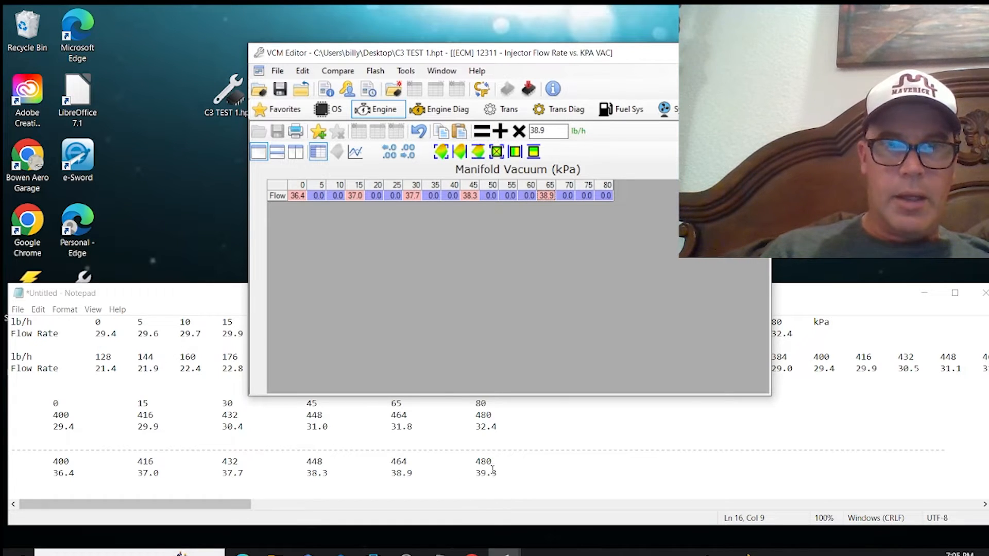
- Set the flow rate at 80 kPa manifold vacuum to 39.3 lb/h
{"action": "left_click", "coordinate": [556, 134]}
{"action": "key", "text": "BackSpace"}
{"action": "key", "text": "BackSpace"}
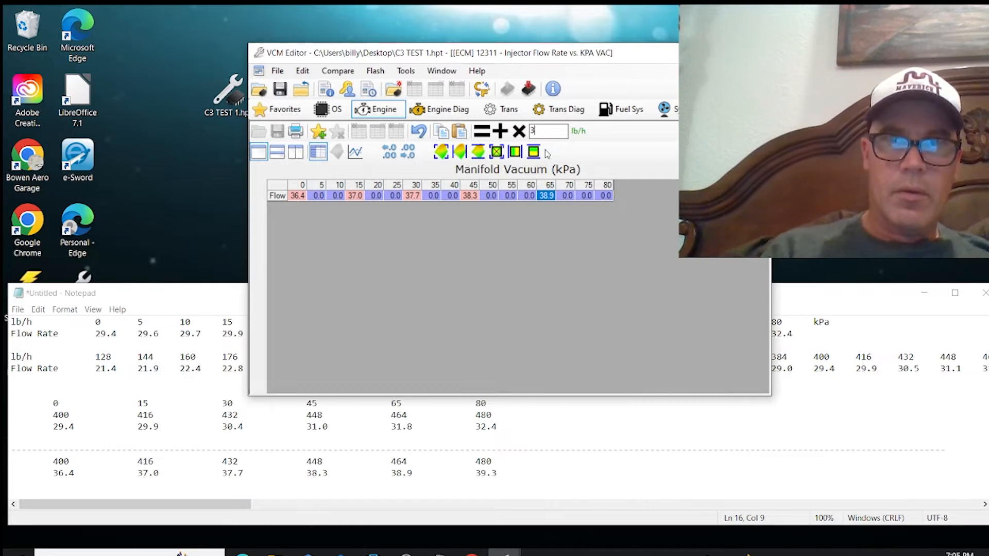
{"action": "key", "text": "BackSpace"}
{"action": "type", "text": "9.3"}
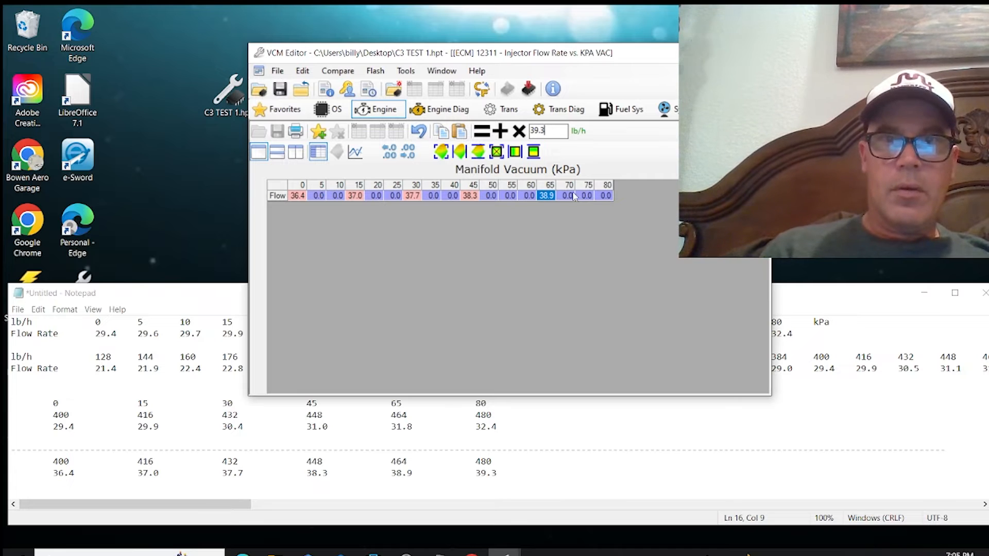
{"action": "left_click", "coordinate": [606, 196]}
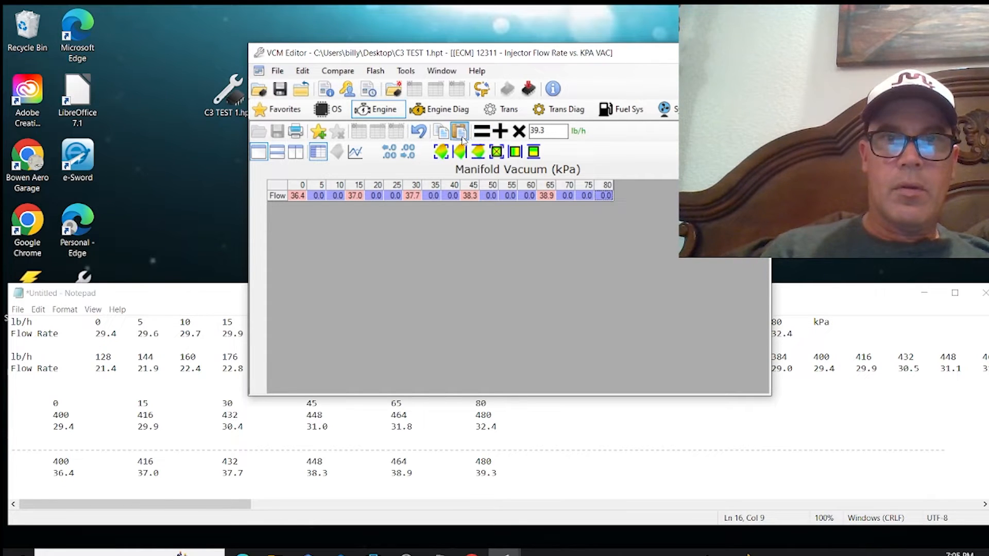
{"action": "left_click", "coordinate": [482, 131]}
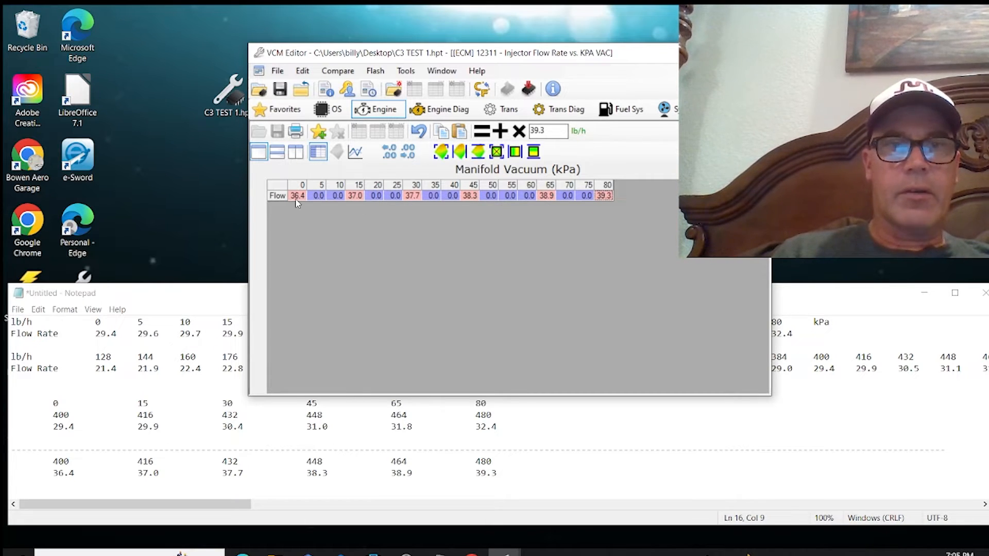
- Interpolate the empty flow rate cells between 0 and 15 kPa and between 15 and 30 kPa
{"action": "left_click_drag", "start_coordinate": [298, 200], "coordinate": [349, 201]}
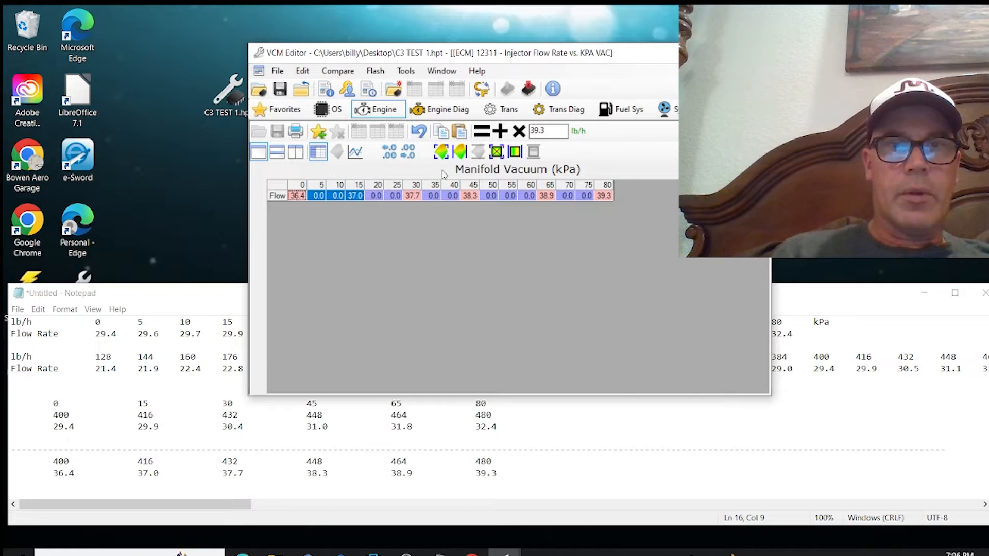
{"action": "left_click", "coordinate": [497, 152]}
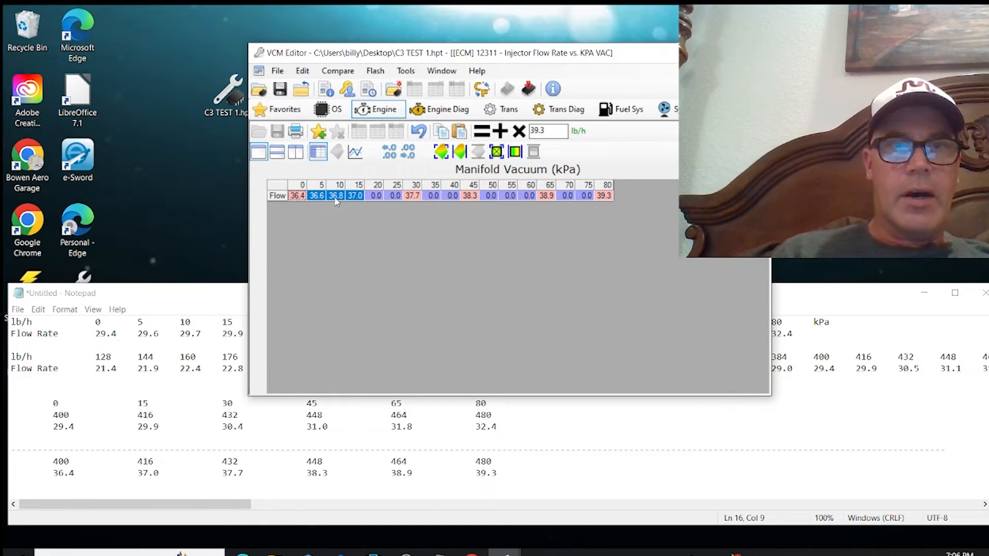
{"action": "left_click", "coordinate": [359, 200]}
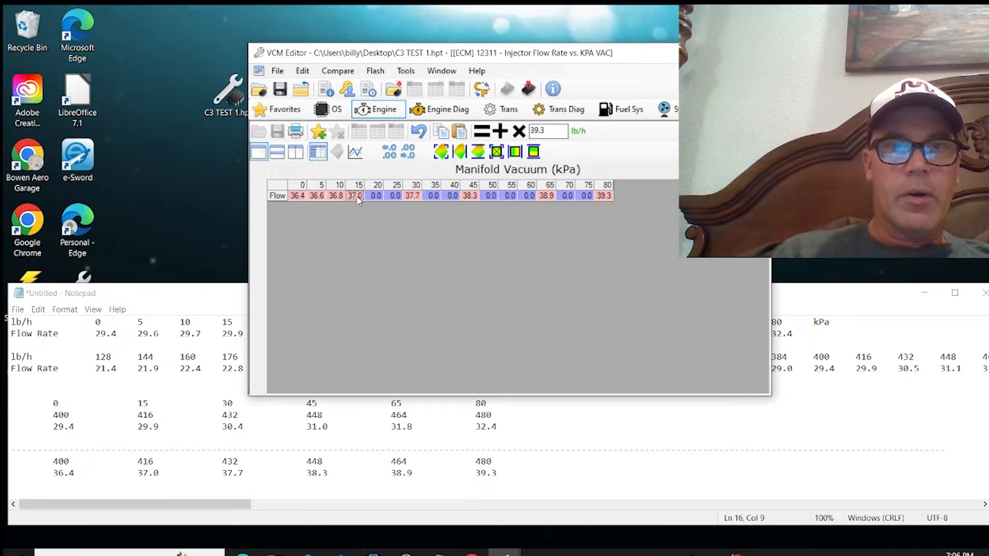
{"action": "left_click_drag", "start_coordinate": [370, 198], "coordinate": [415, 198]}
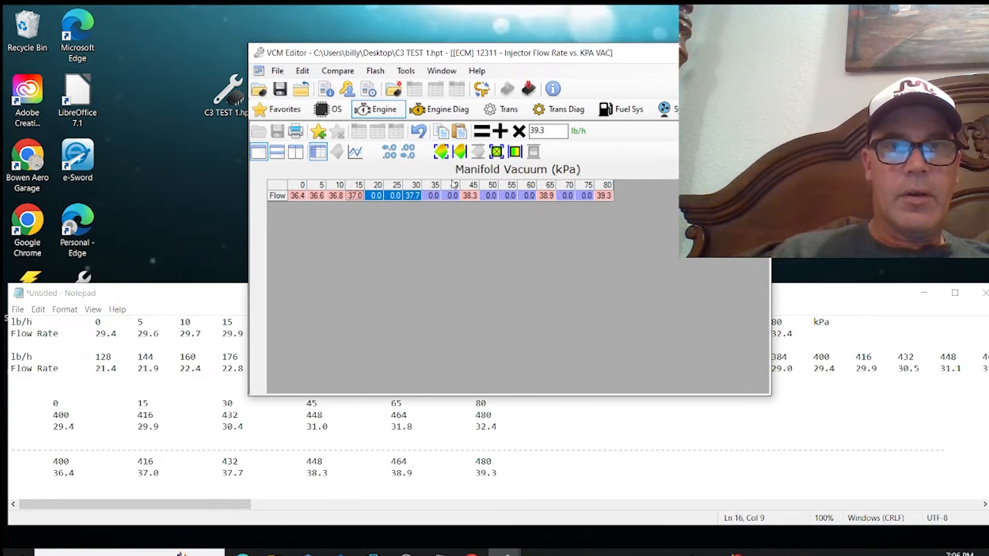
{"action": "left_click", "coordinate": [513, 152]}
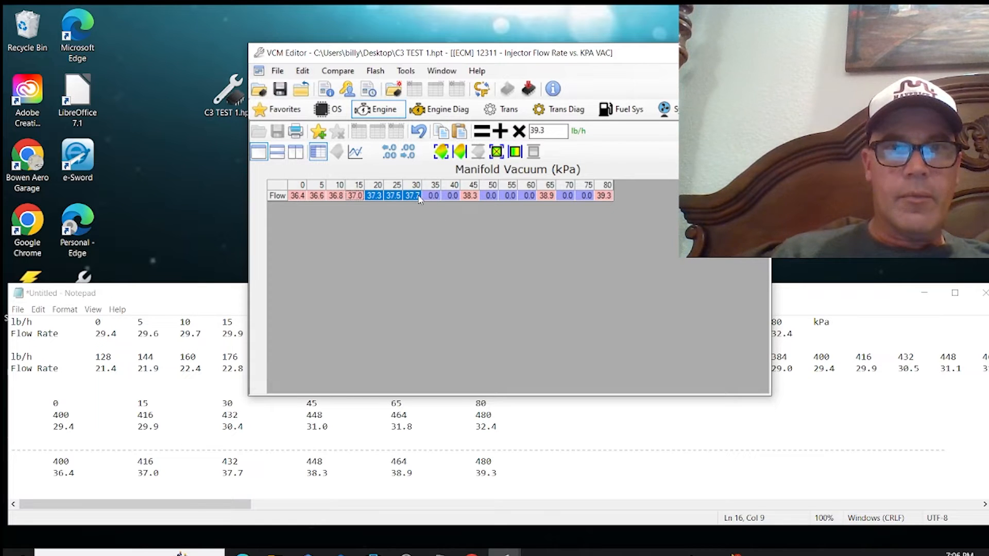
- Interpolate the remaining empty flow rate cells between the filled values from 30 to 80 kPa
{"action": "left_click", "coordinate": [417, 200]}
{"action": "left_click_drag", "start_coordinate": [422, 199], "coordinate": [579, 205]}
{"action": "left_click", "coordinate": [514, 151]}
{"action": "left_click", "coordinate": [515, 151]}
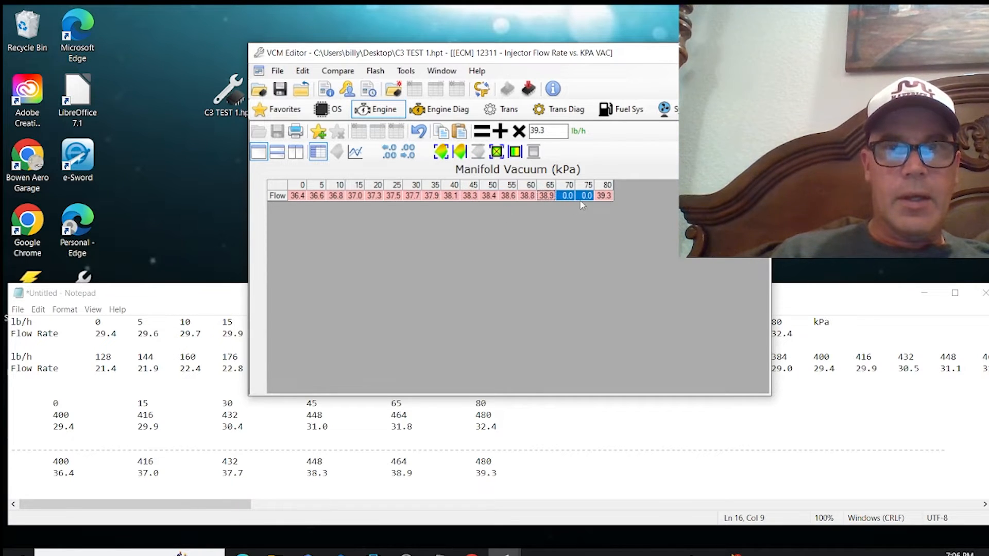
{"action": "left_click", "coordinate": [515, 151]}
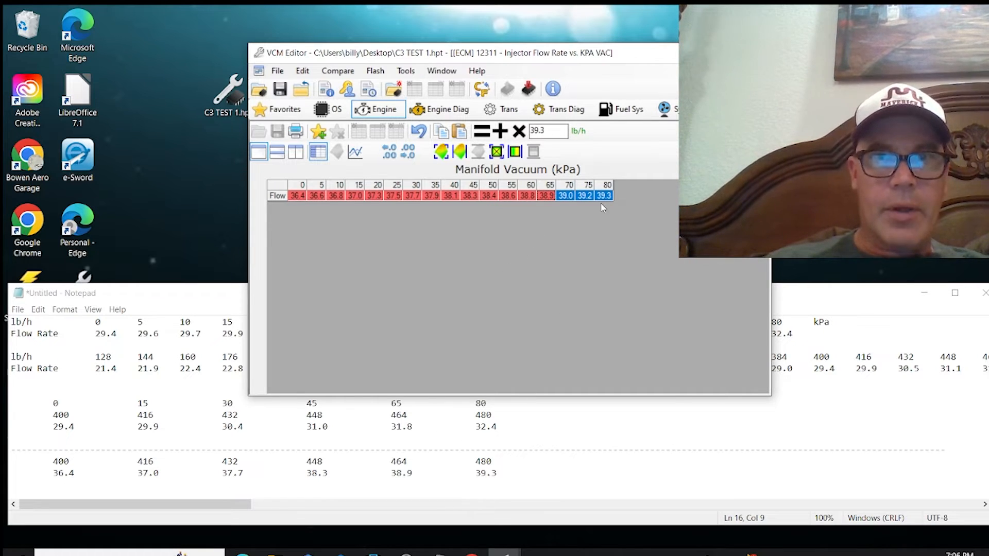
- Save the C3 TEST 1 tune with the completed flow rate table
{"action": "left_click", "coordinate": [522, 475]}
{"action": "left_click", "coordinate": [411, 249]}
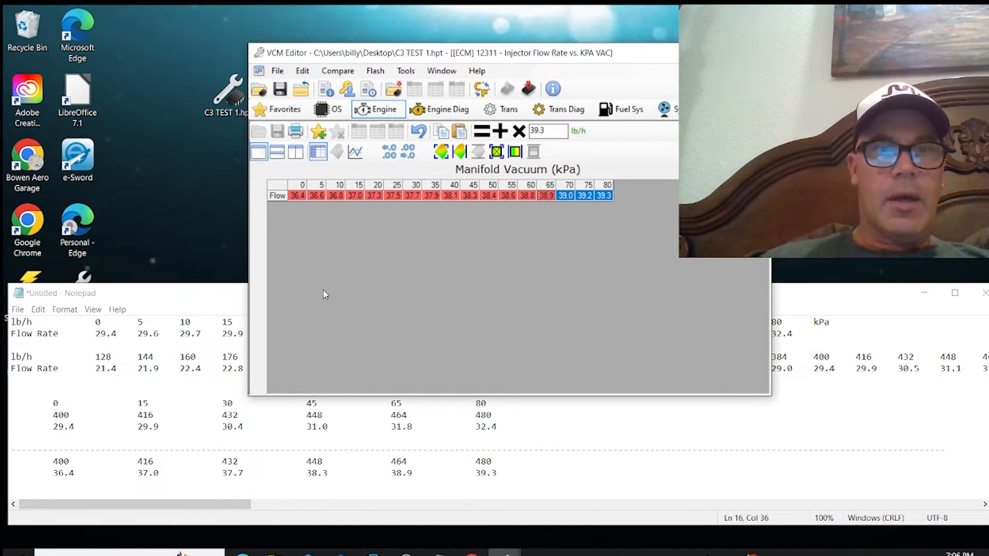
{"action": "left_click", "coordinate": [285, 90]}
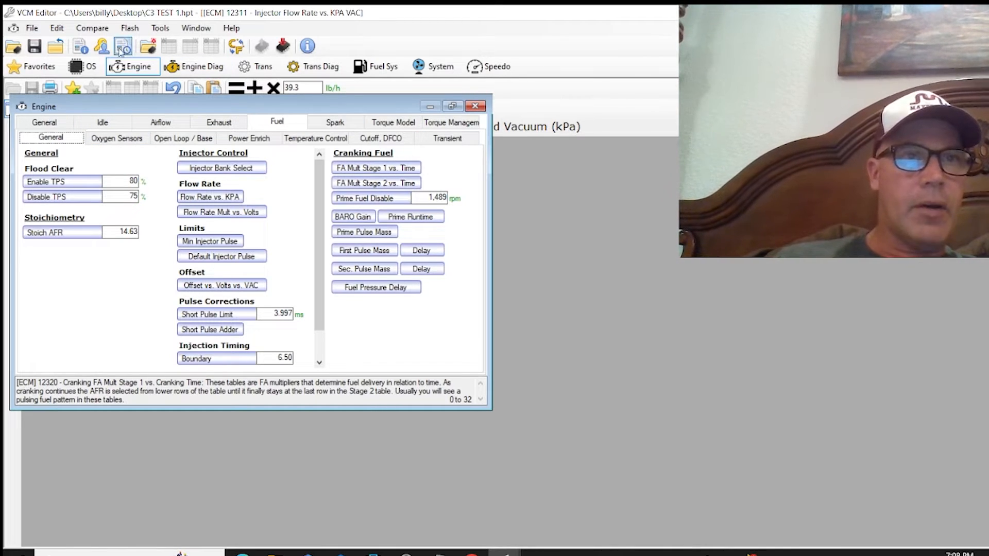
- Load as found c3 corvette.hpt as the compare file and open the injector Flow Rate vs. KPA table
{"action": "left_click", "coordinate": [101, 30]}
{"action": "left_click", "coordinate": [114, 43]}
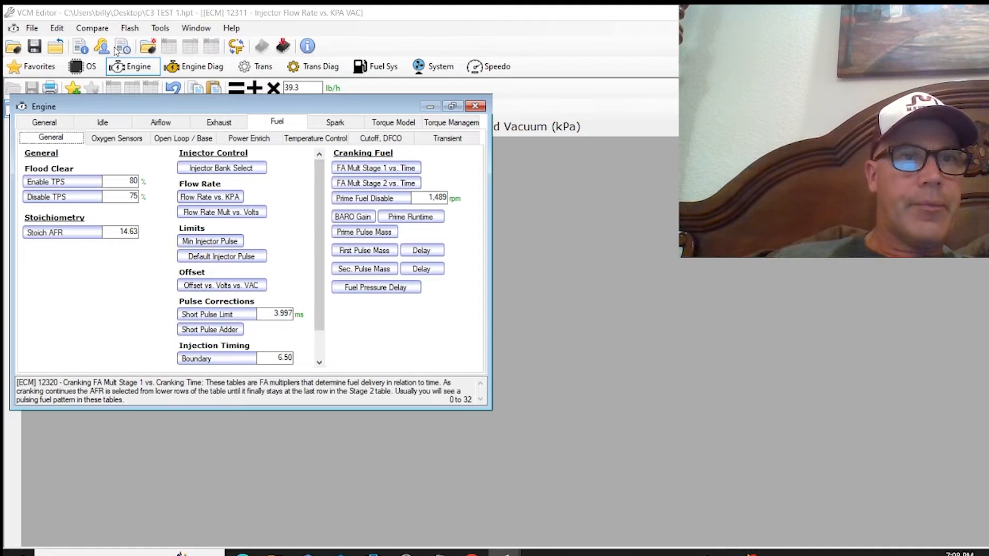
{"action": "double_click", "coordinate": [175, 158]}
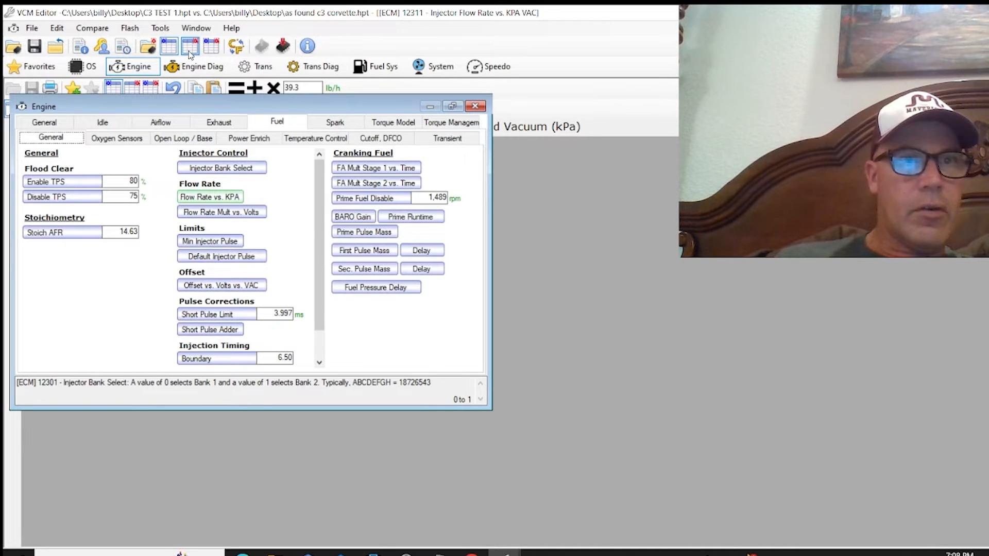
{"action": "left_click", "coordinate": [191, 195]}
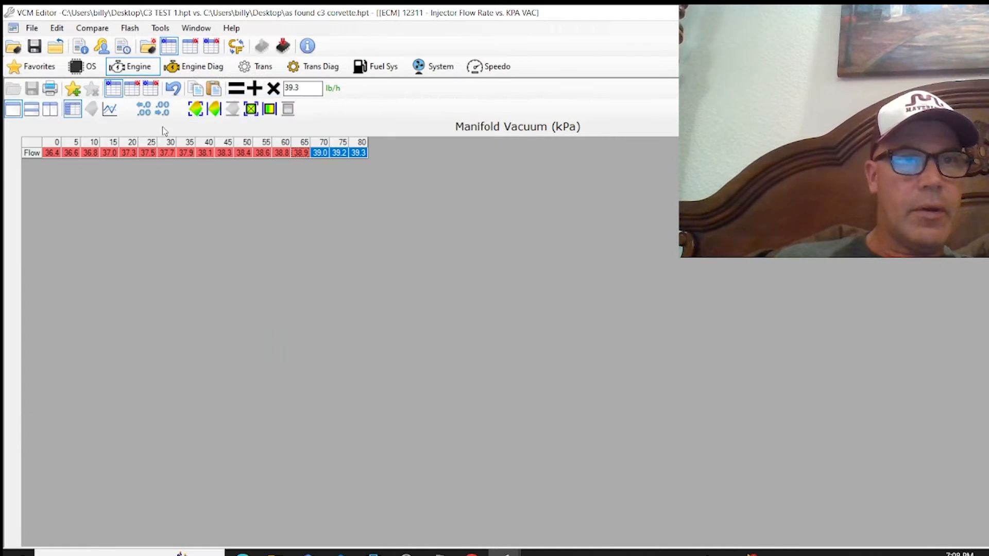
- View the compare file's injector flow rates and the differences from the main file, and close the compare file
{"action": "left_click", "coordinate": [190, 46]}
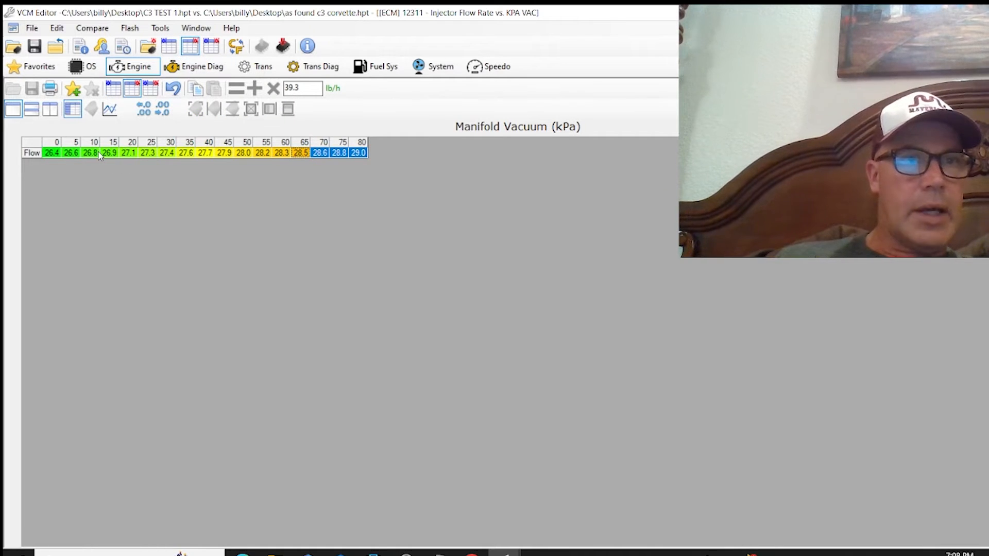
{"action": "left_click", "coordinate": [213, 50]}
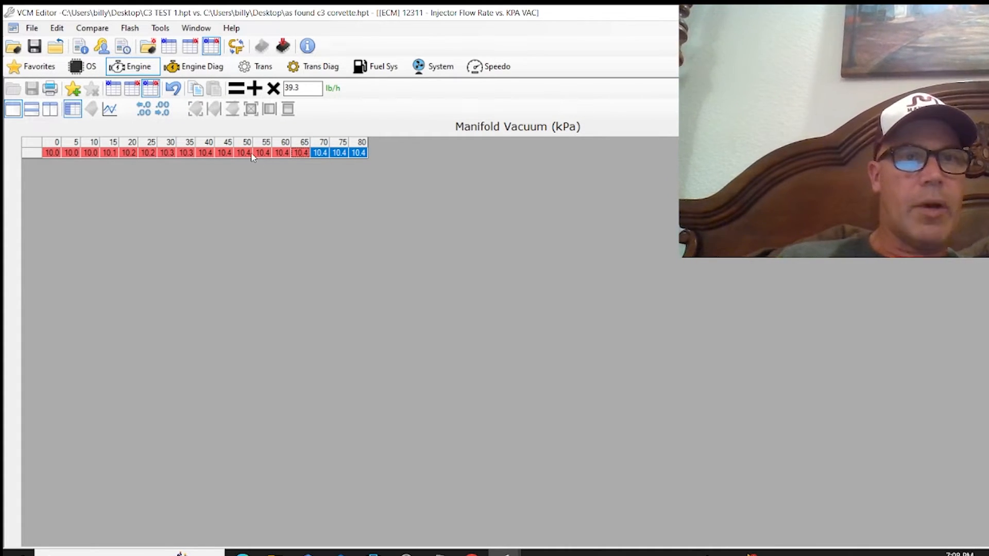
{"action": "left_click", "coordinate": [190, 47]}
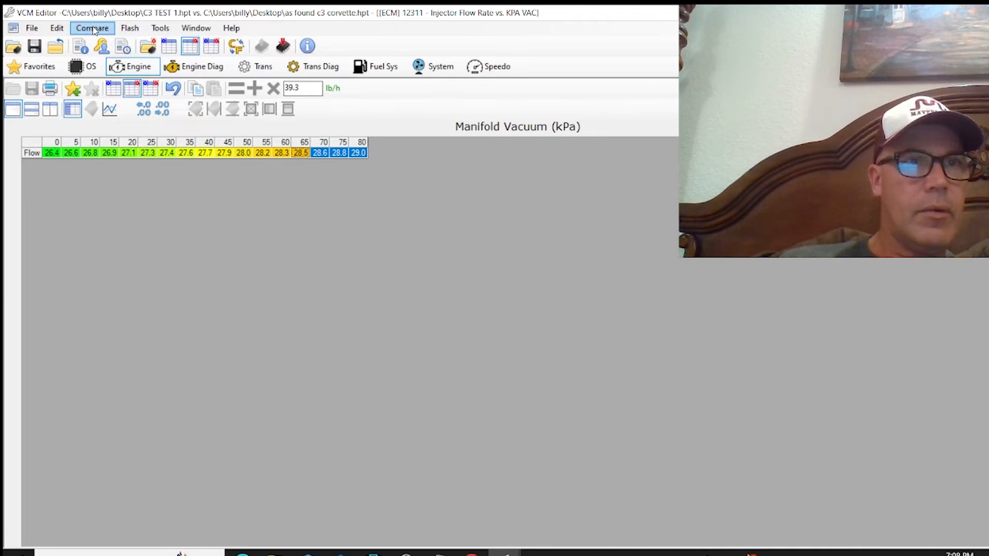
{"action": "left_click", "coordinate": [108, 31]}
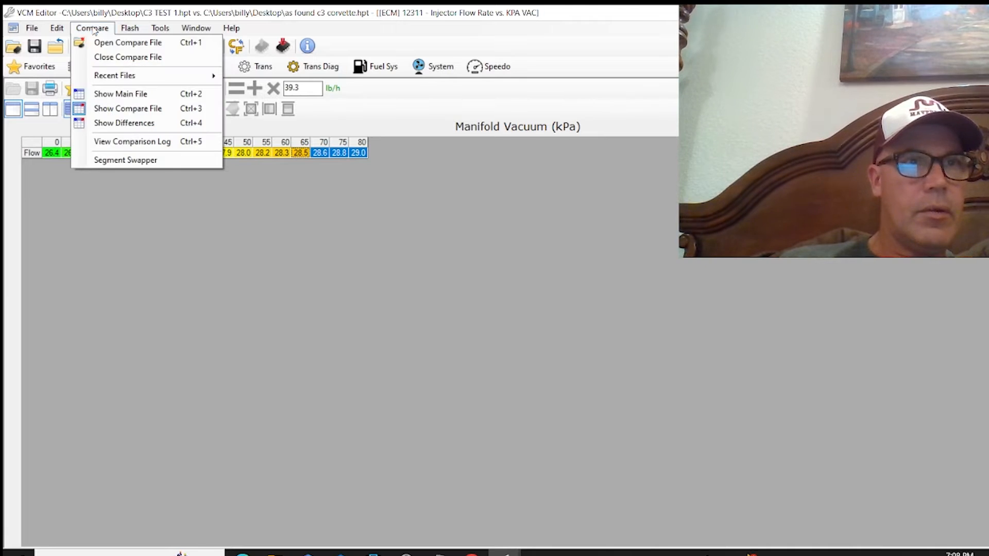
{"action": "left_click", "coordinate": [114, 58]}
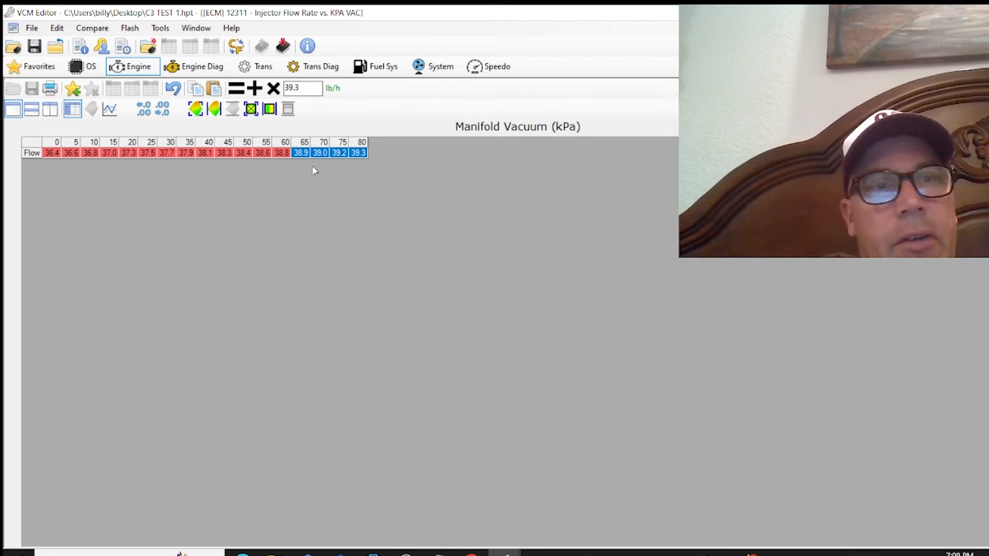
- View the Flow Rate Mult vs. Volts, Min Injector Pulse and Default Injector Pulse tables of the C3 TEST 1 tune
{"action": "left_click", "coordinate": [144, 69]}
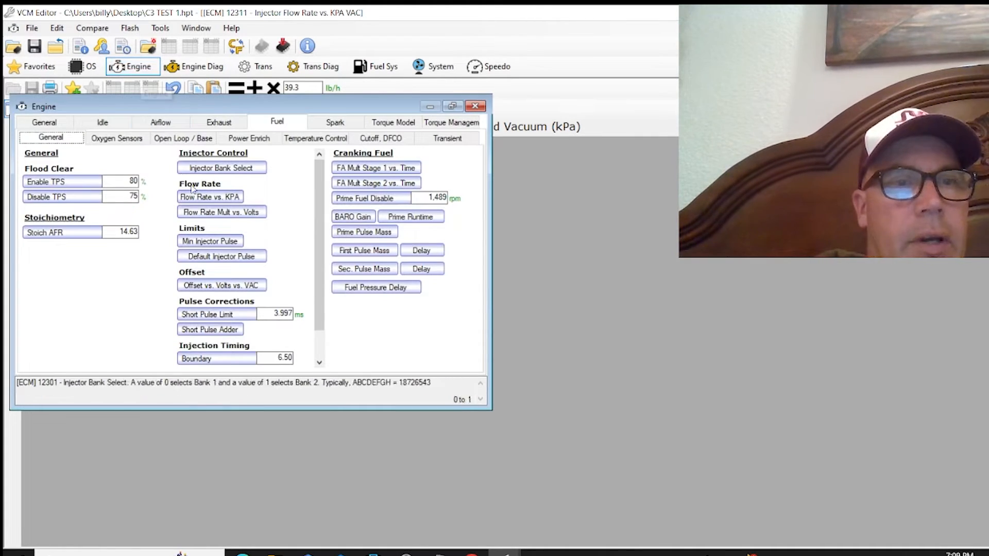
{"action": "left_click", "coordinate": [227, 213]}
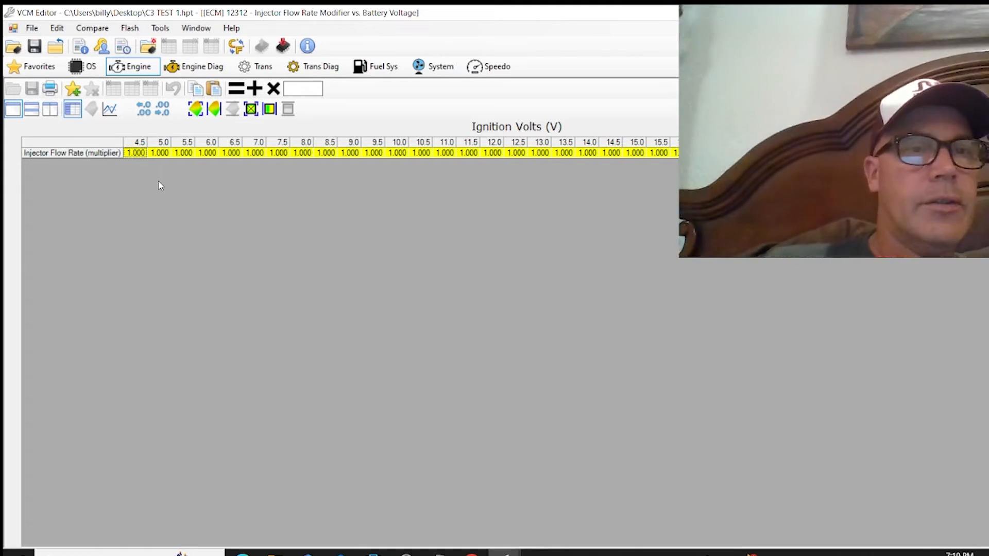
{"action": "left_click", "coordinate": [131, 67]}
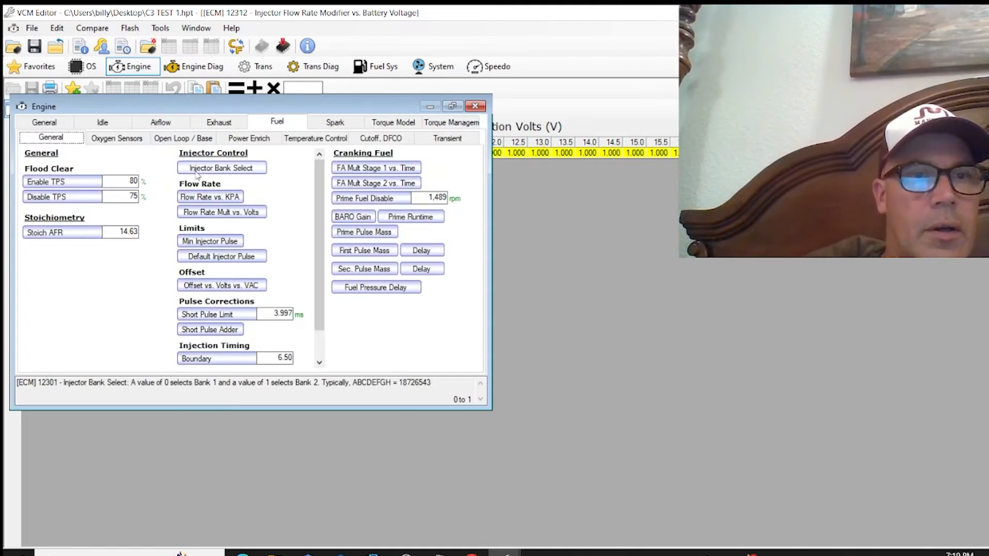
{"action": "left_click", "coordinate": [216, 242]}
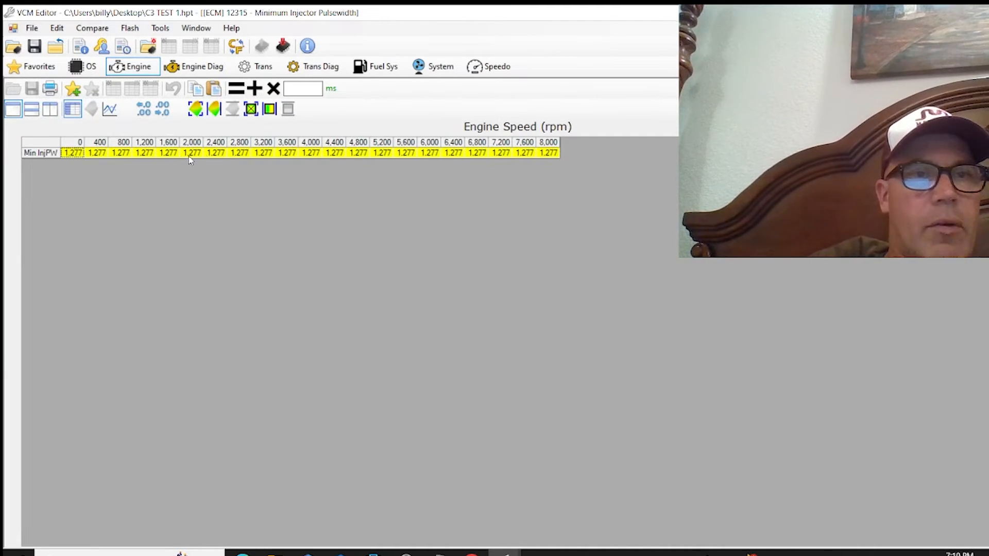
{"action": "left_click", "coordinate": [135, 68]}
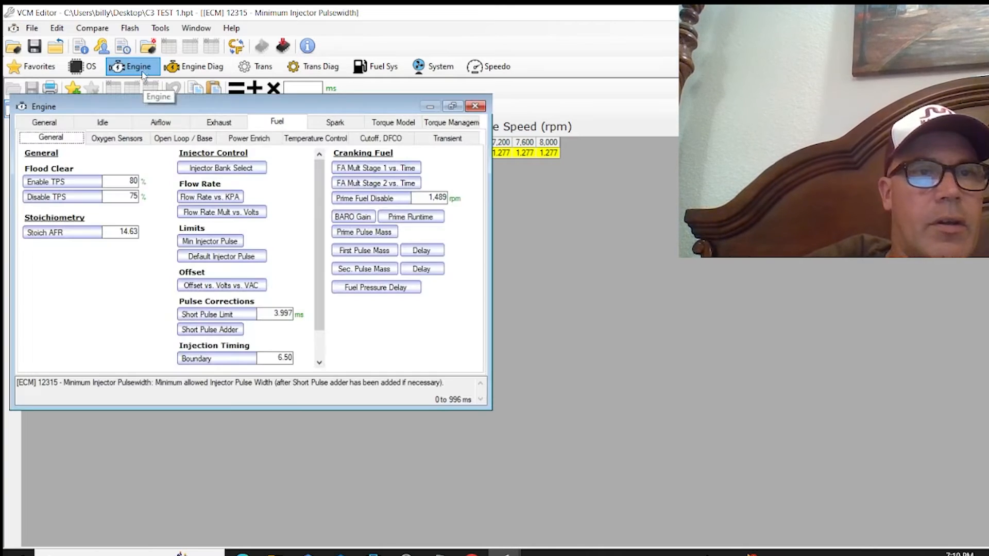
{"action": "left_click", "coordinate": [211, 256]}
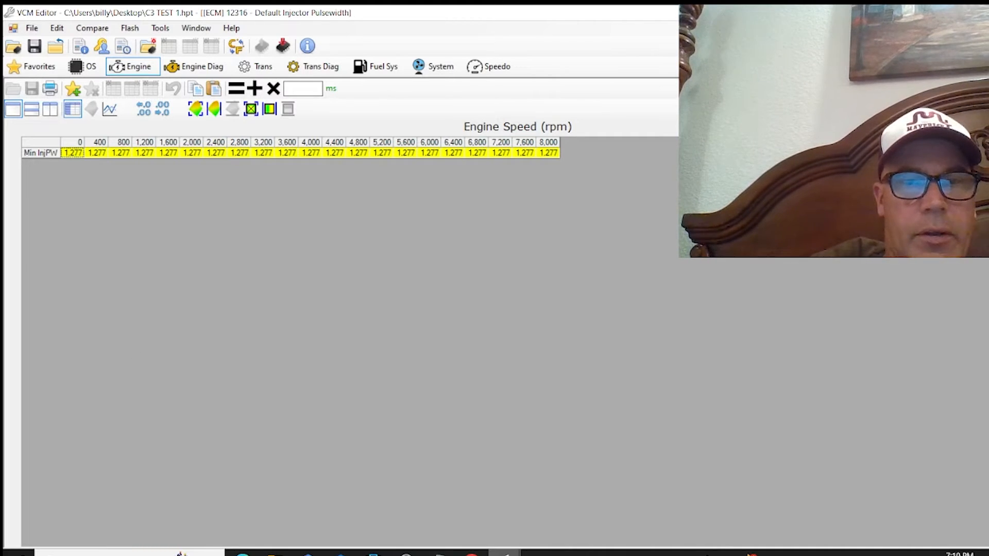
- Close the 2006 and 2007 Trailblazer 6.0 tune files
{"action": "mouse_move", "coordinate": [505, 552]}
{"action": "mouse_move", "coordinate": [433, 496]}
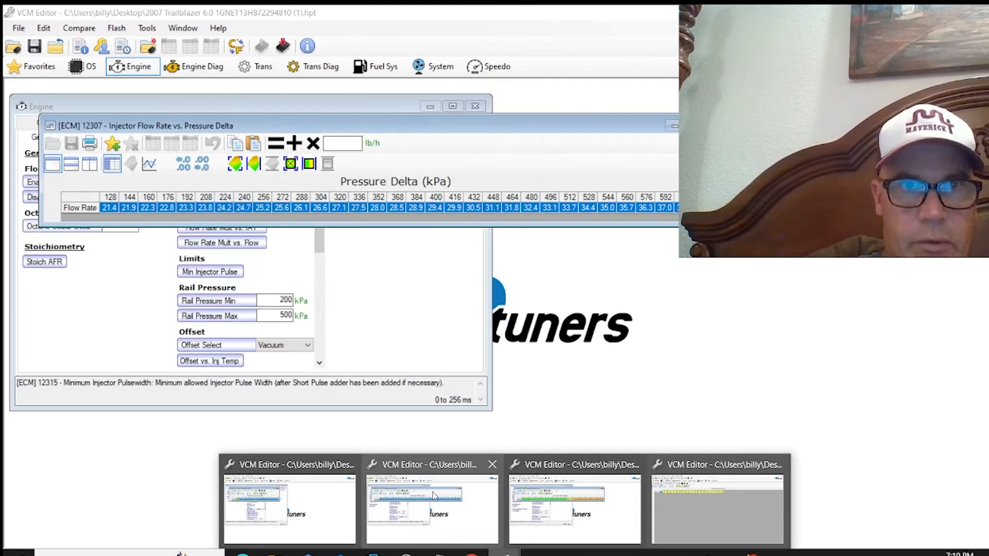
{"action": "mouse_move", "coordinate": [332, 497]}
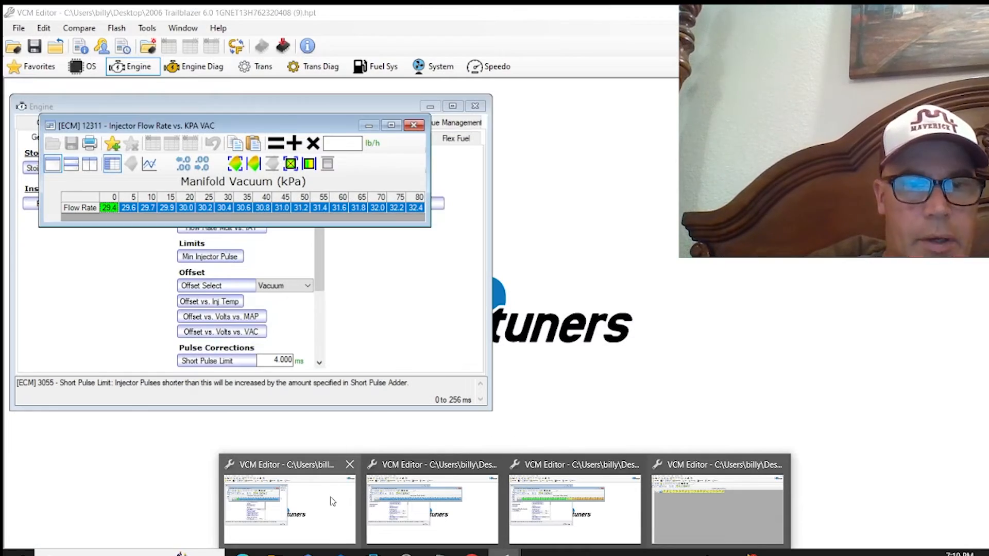
{"action": "left_click", "coordinate": [349, 466]}
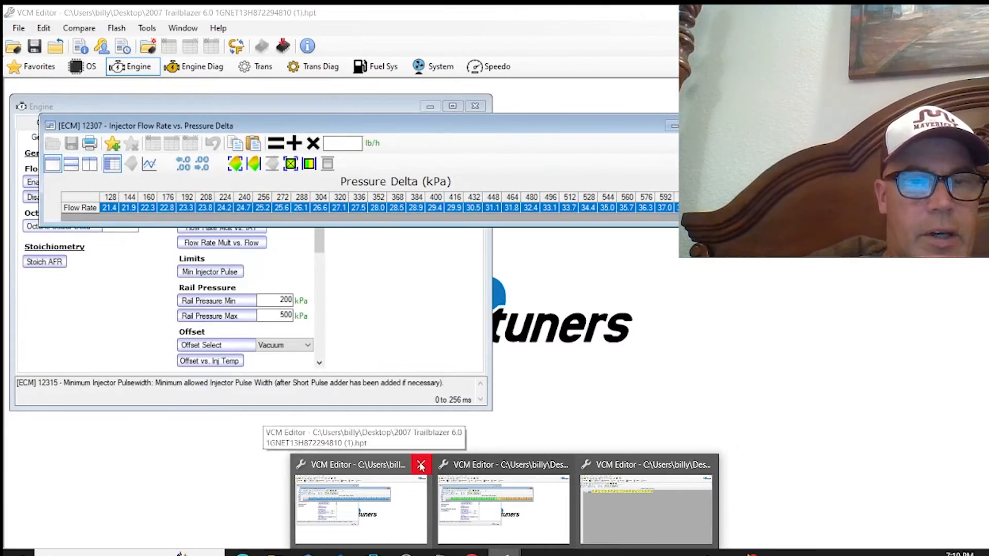
{"action": "left_click", "coordinate": [421, 466]}
- Switch to the 07 avalanche.hpt tune and close its Injector Flow Rate vs. Pressure Delta table
{"action": "mouse_move", "coordinate": [451, 500]}
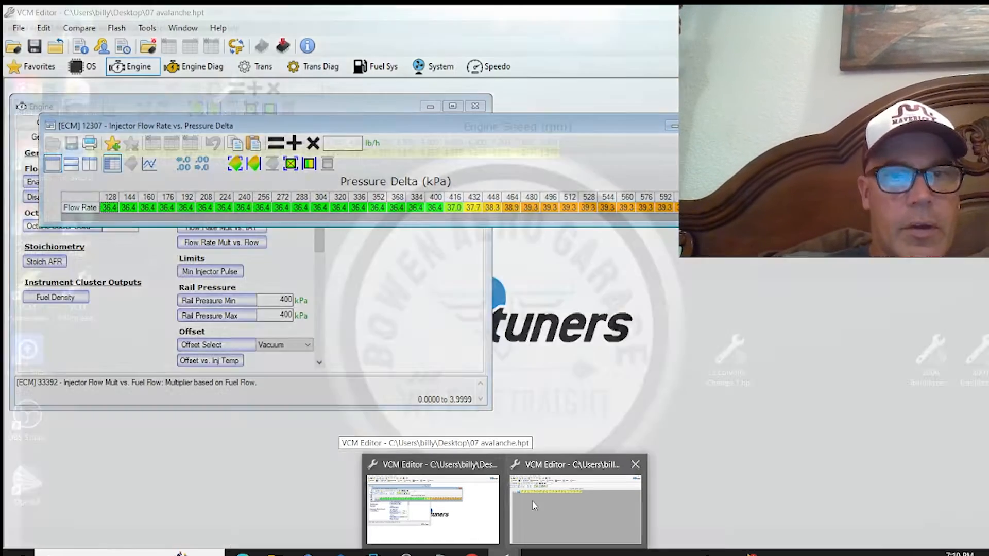
{"action": "mouse_move", "coordinate": [555, 495]}
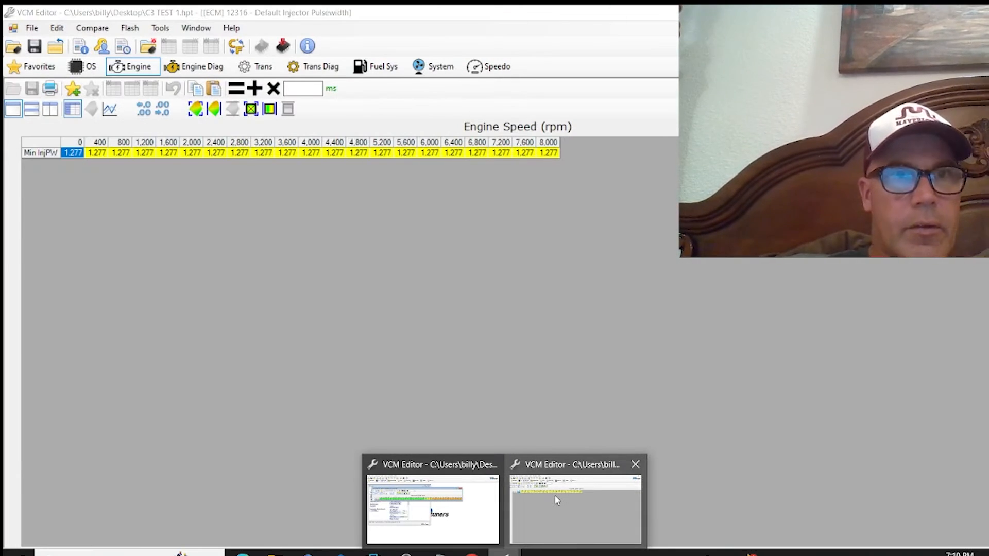
{"action": "mouse_move", "coordinate": [471, 528]}
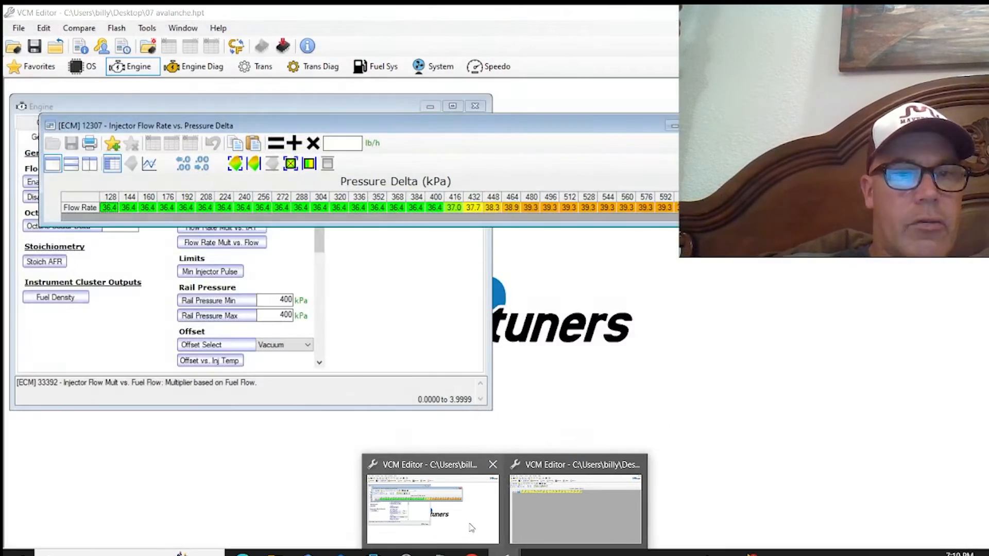
{"action": "mouse_move", "coordinate": [586, 506]}
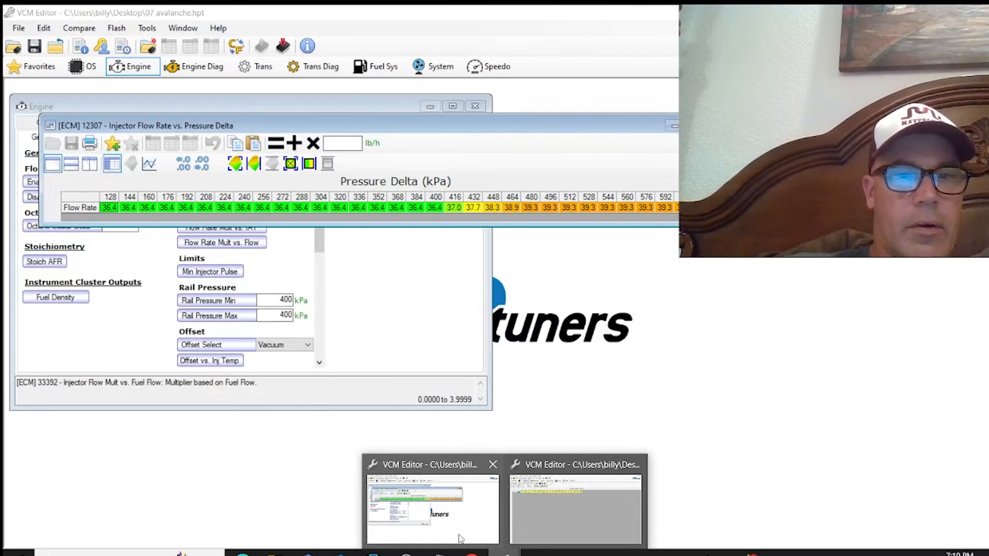
{"action": "left_click", "coordinate": [455, 520]}
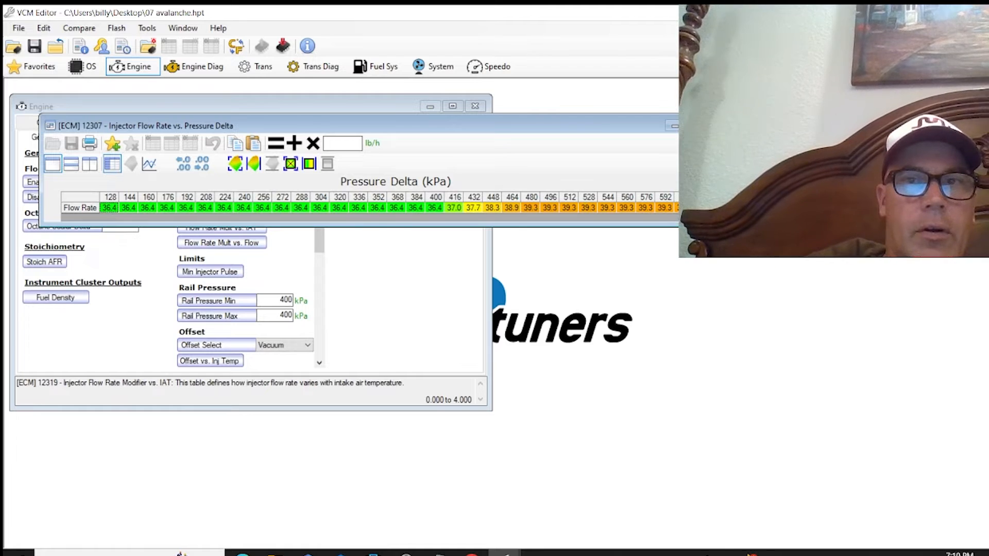
{"action": "left_click", "coordinate": [720, 125]}
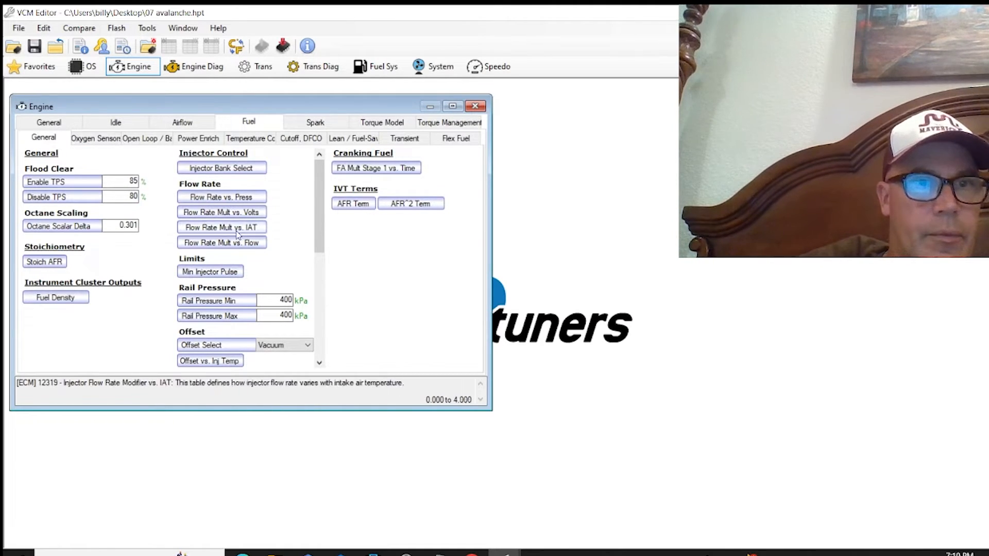
- Open the Avalanche tune's Minimum Injector Pulsewidth table and copy its entire row of values
{"action": "left_click", "coordinate": [205, 273]}
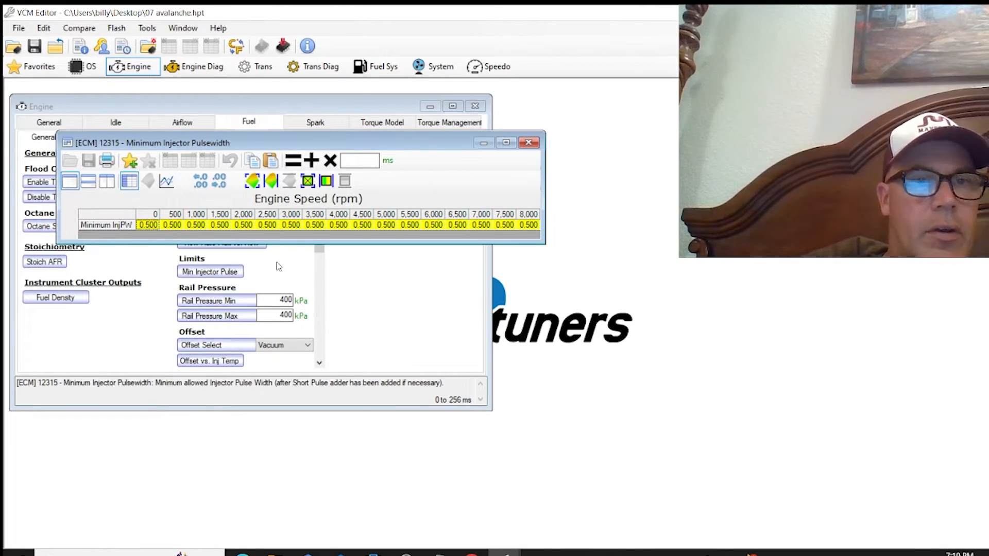
{"action": "left_click", "coordinate": [526, 143]}
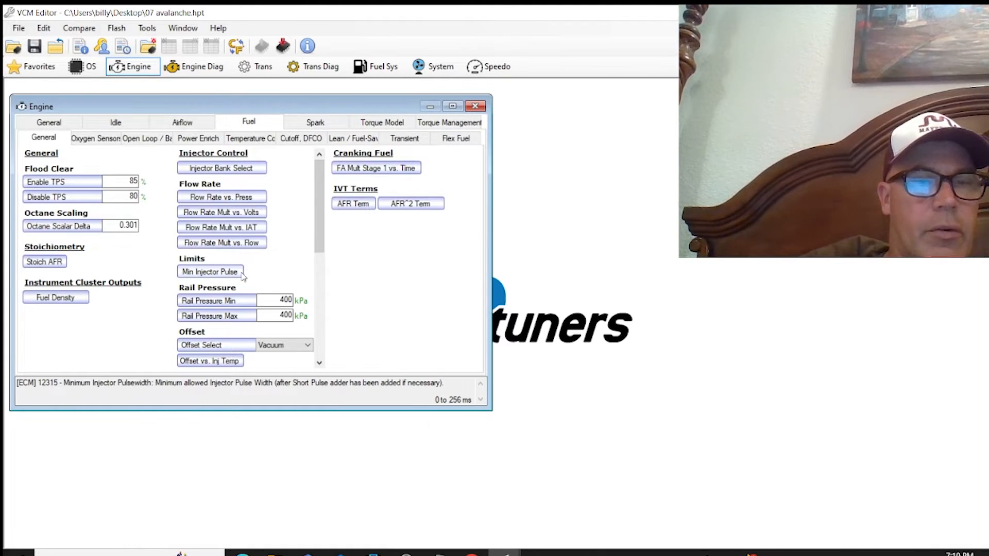
{"action": "left_click", "coordinate": [185, 273]}
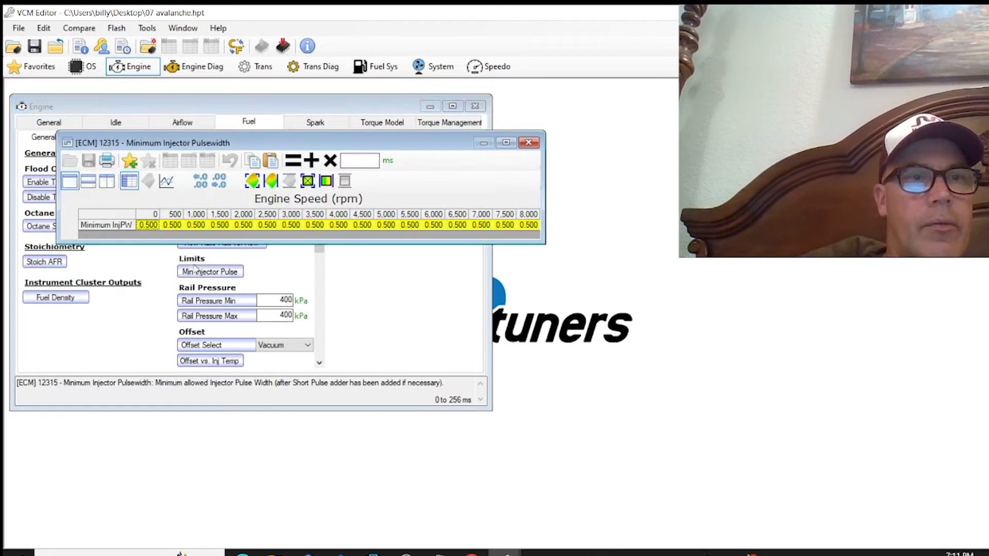
{"action": "left_click", "coordinate": [101, 223]}
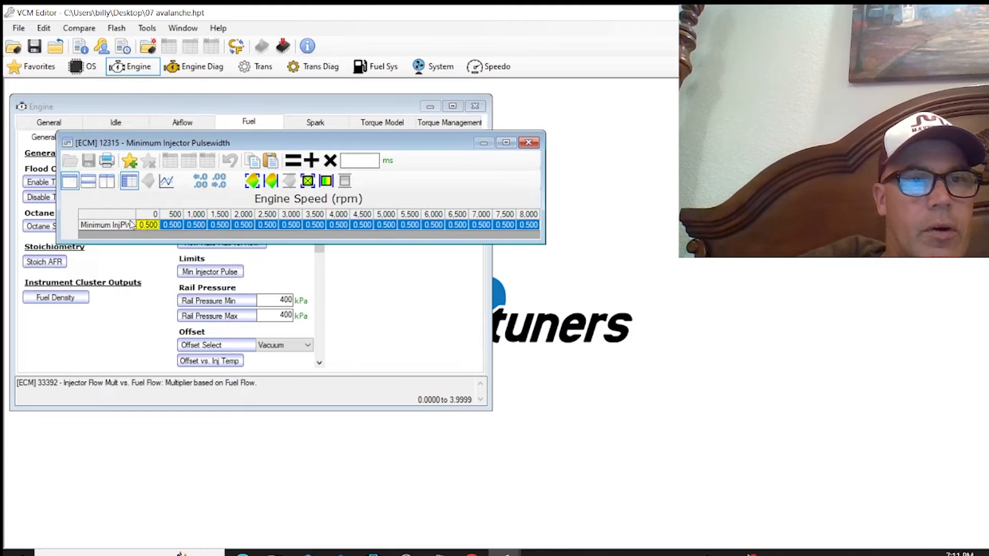
{"action": "right_click", "coordinate": [146, 225]}
{"action": "left_click", "coordinate": [178, 234]}
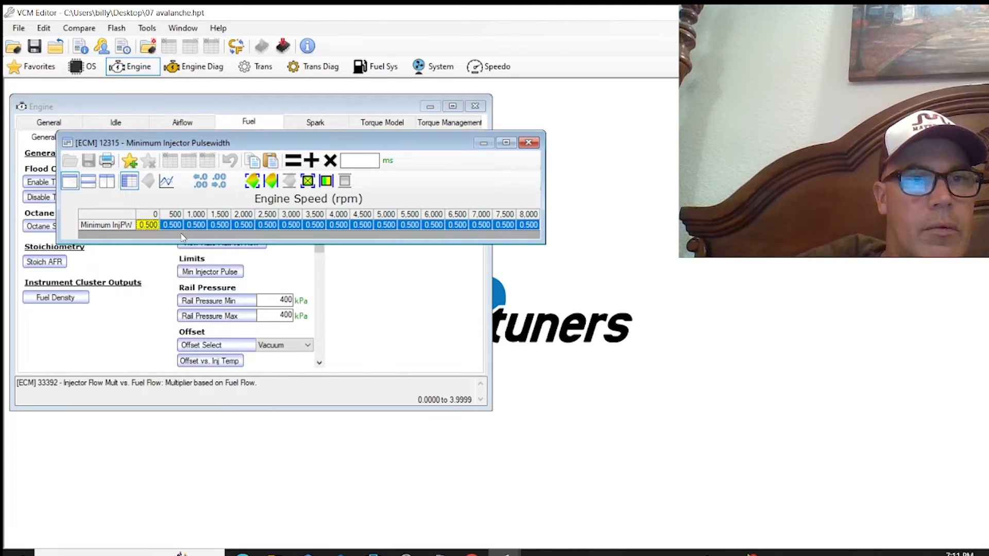
{"action": "left_click", "coordinate": [300, 280]}
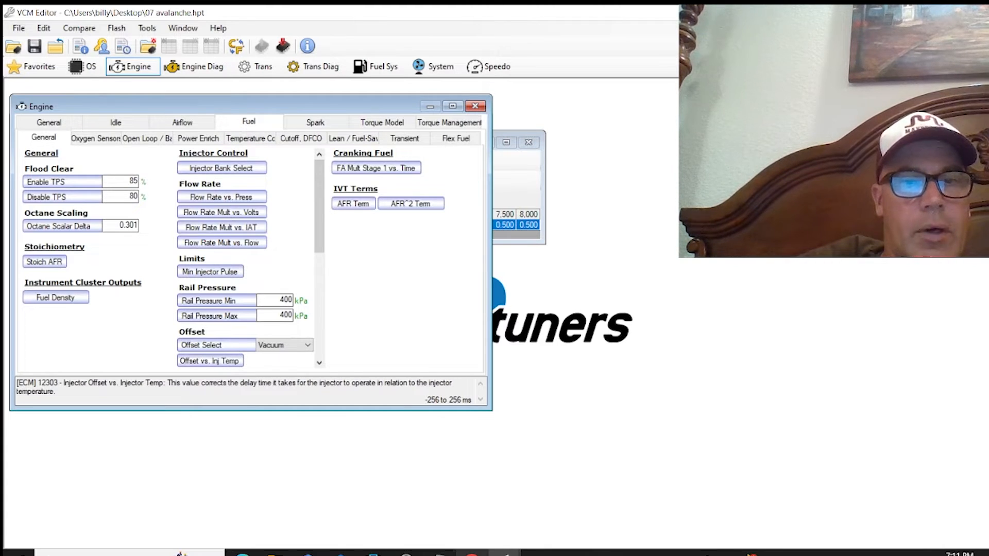
- Paste the copied Avalanche pulse widths across C3 TEST 1's Default Injector Pulsewidth row, filling the remaining 6,800 to 8,000 rpm cells as well
{"action": "left_click", "coordinate": [505, 553]}
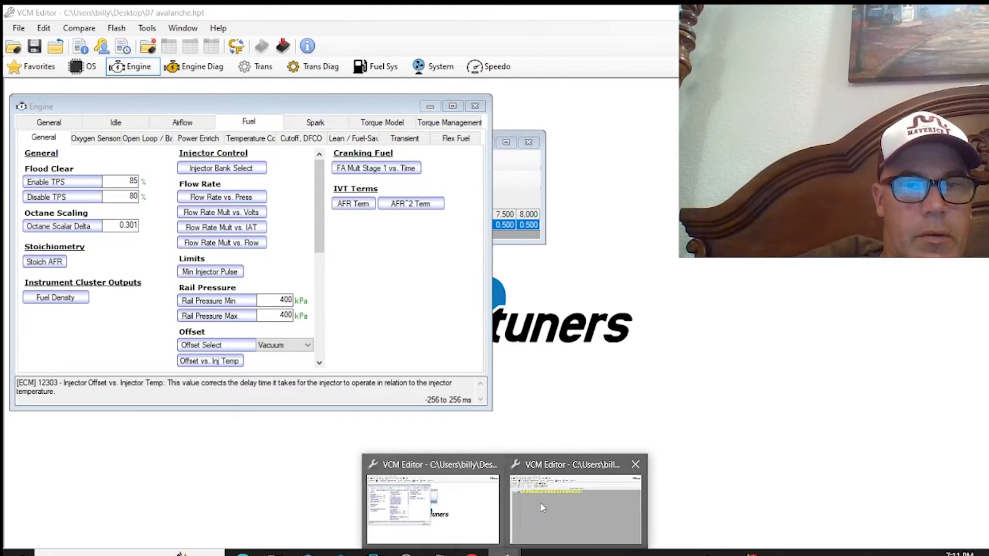
{"action": "left_click", "coordinate": [559, 504]}
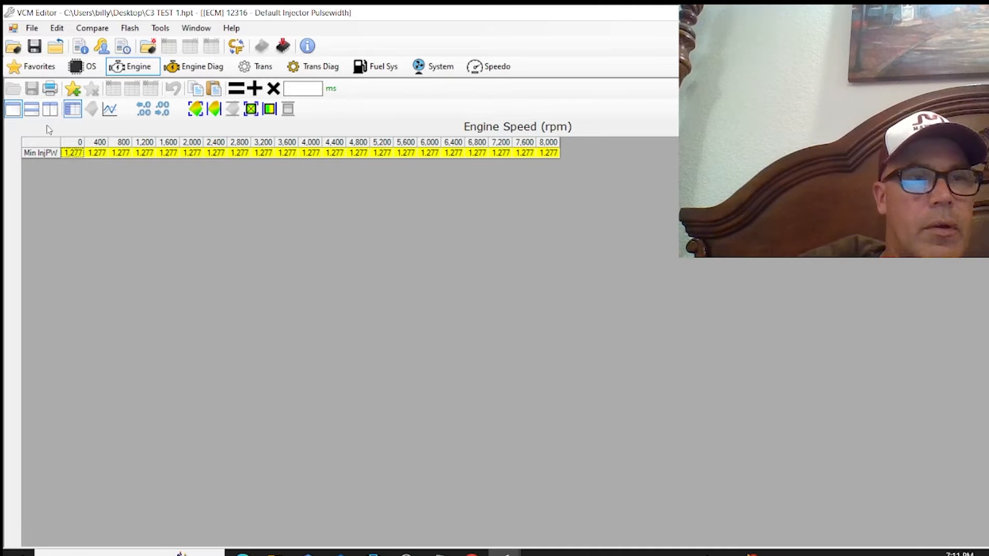
{"action": "left_click", "coordinate": [51, 148]}
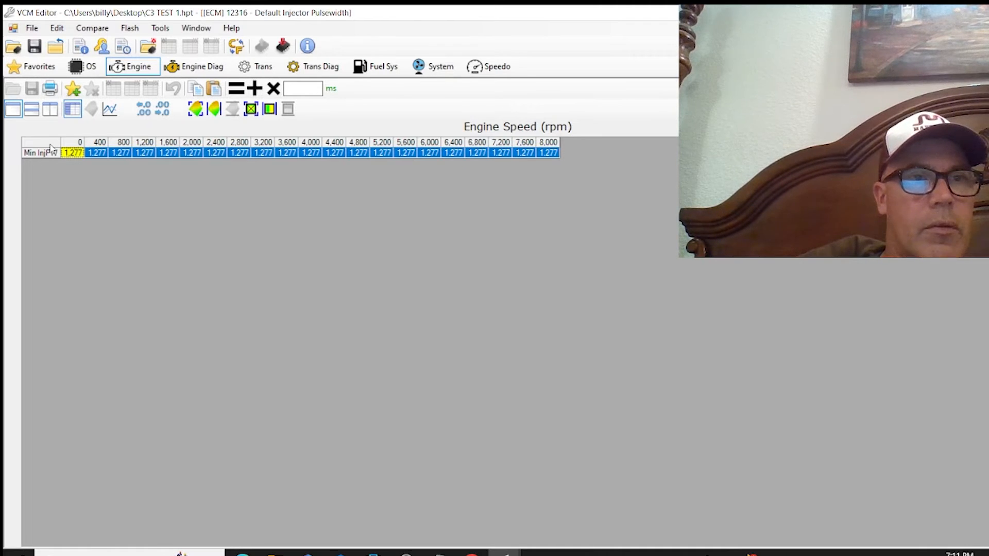
{"action": "right_click", "coordinate": [81, 149]}
{"action": "left_click", "coordinate": [130, 196]}
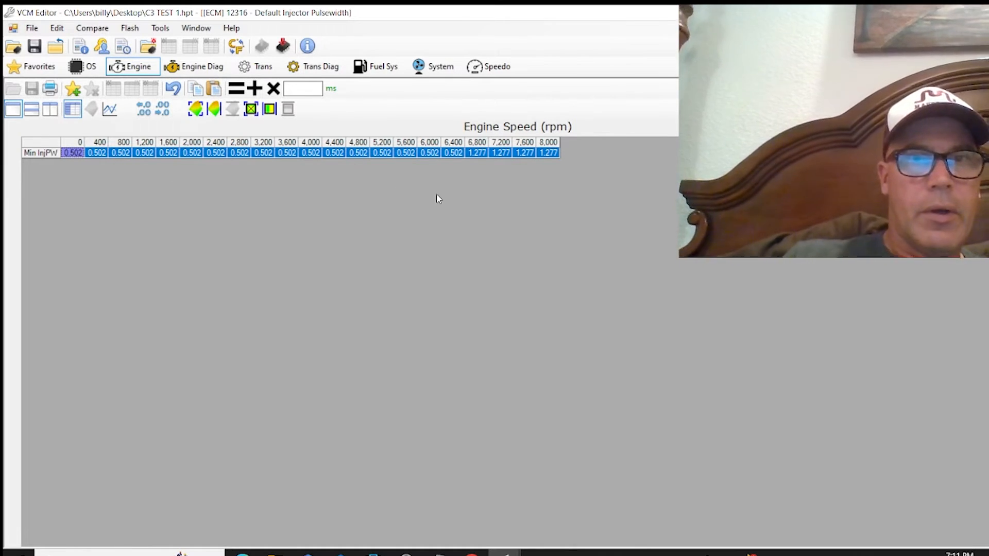
{"action": "left_click_drag", "start_coordinate": [477, 153], "coordinate": [539, 155]}
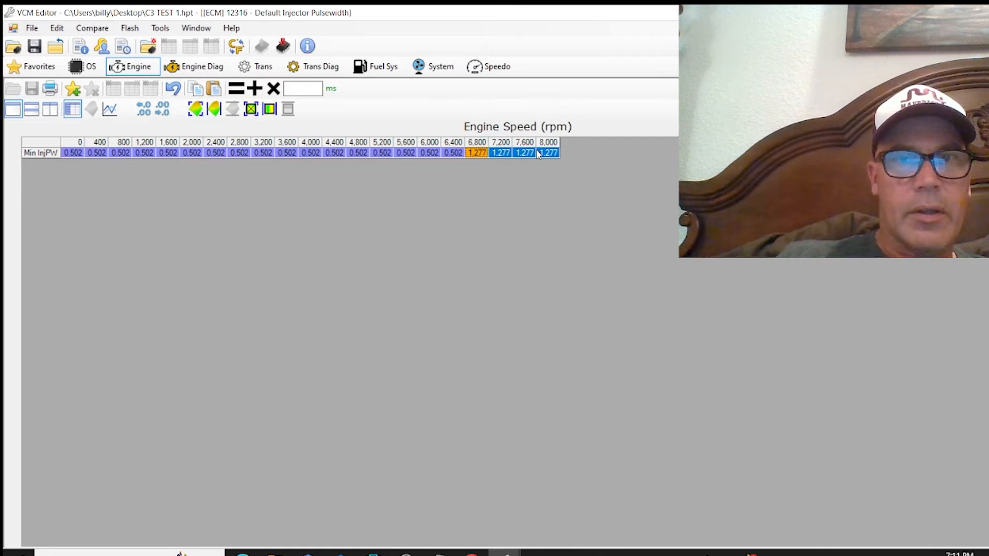
{"action": "right_click", "coordinate": [470, 154]}
{"action": "left_click", "coordinate": [514, 190]}
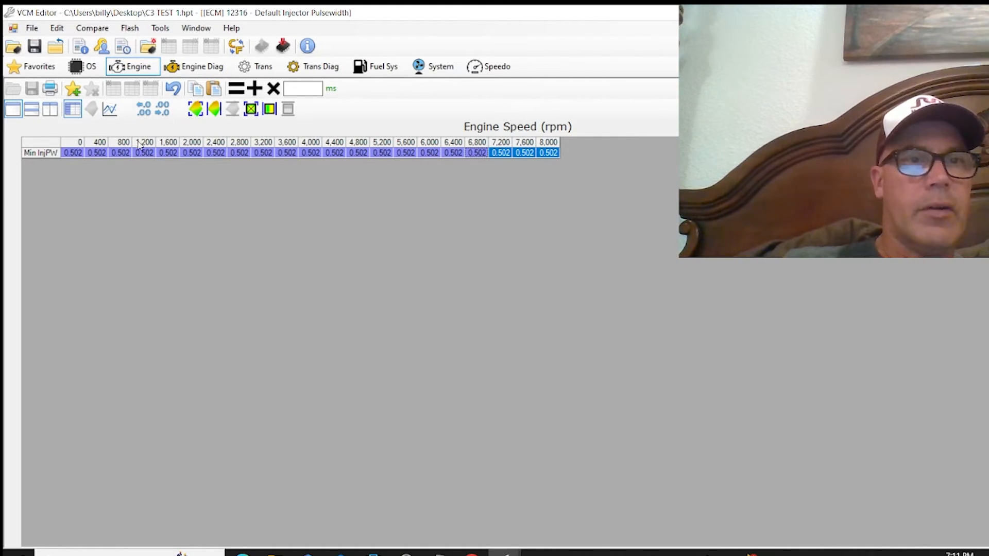
- Paste the same Avalanche values across C3 TEST 1's Minimum Injector Pulsewidth row, including the 6,800 to 8,000 rpm cells
{"action": "left_click", "coordinate": [146, 74]}
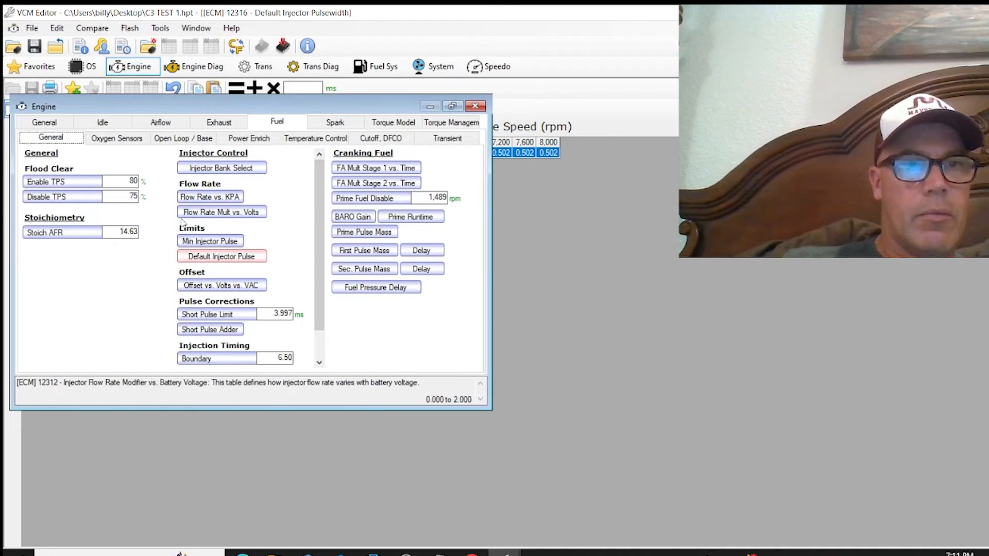
{"action": "left_click", "coordinate": [210, 241]}
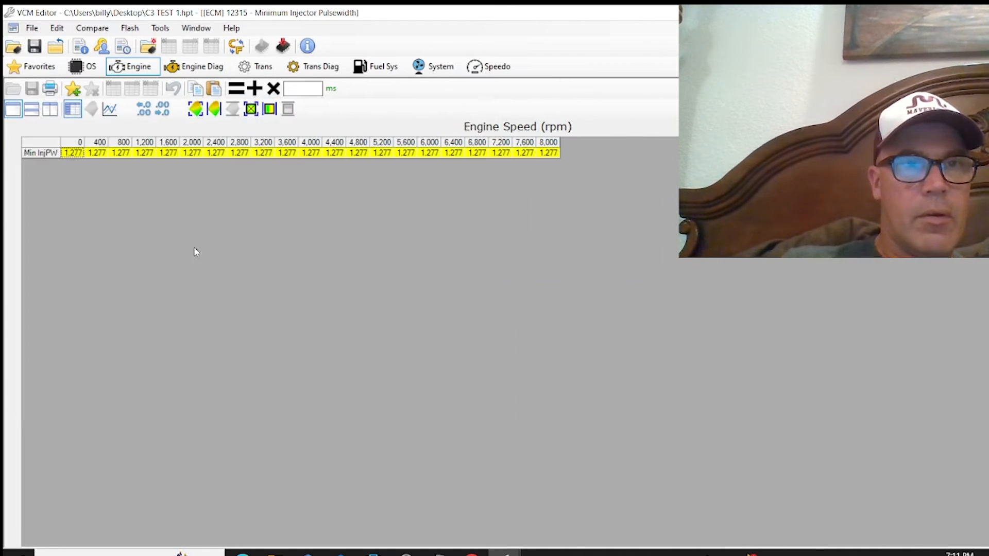
{"action": "left_click", "coordinate": [49, 146]}
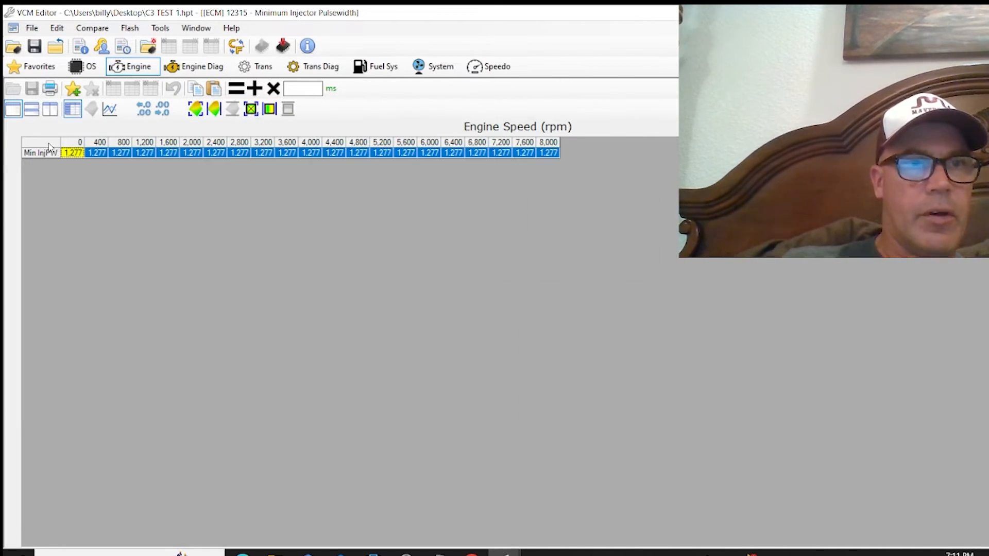
{"action": "right_click", "coordinate": [73, 159]}
{"action": "left_click", "coordinate": [105, 190]}
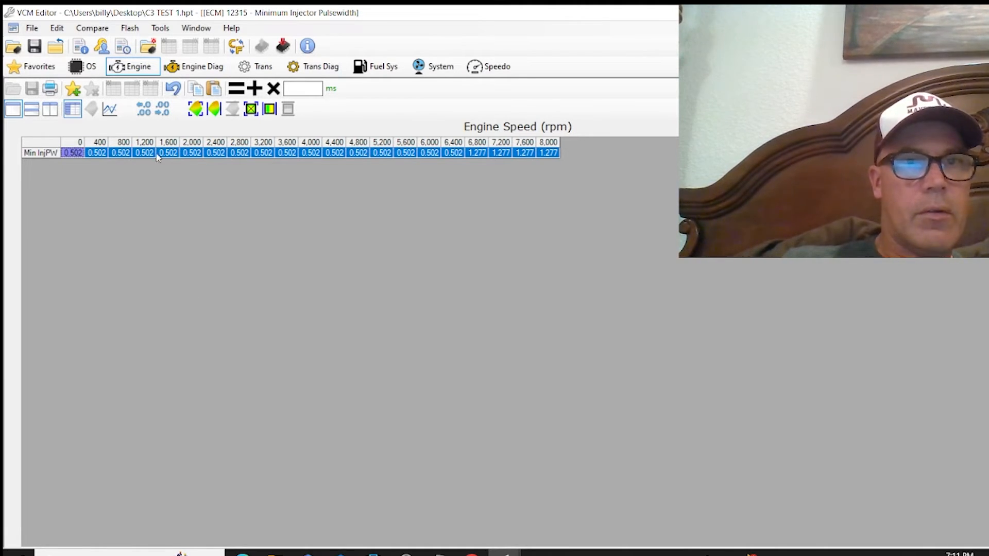
{"action": "left_click_drag", "start_coordinate": [486, 155], "coordinate": [543, 152]}
{"action": "right_click", "coordinate": [484, 154]}
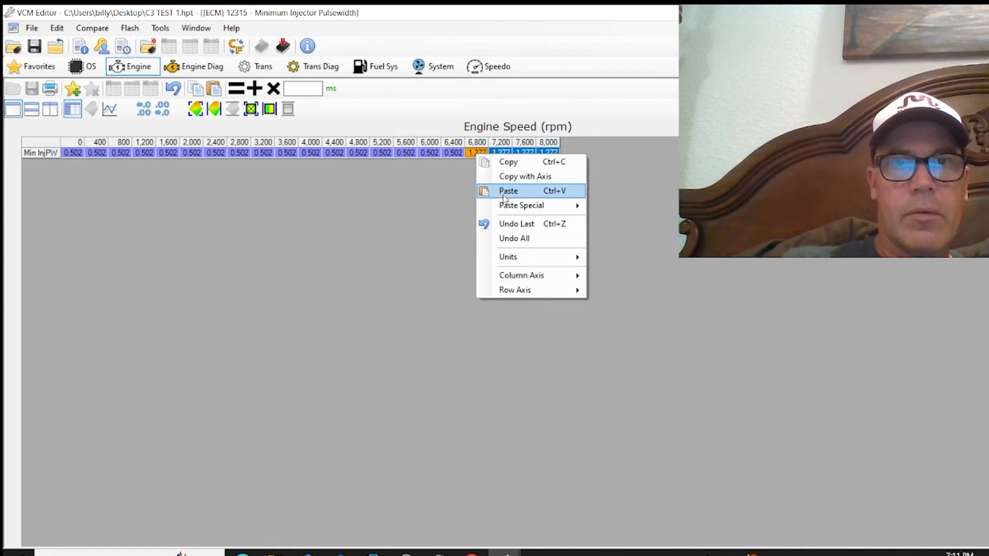
{"action": "left_click", "coordinate": [507, 190]}
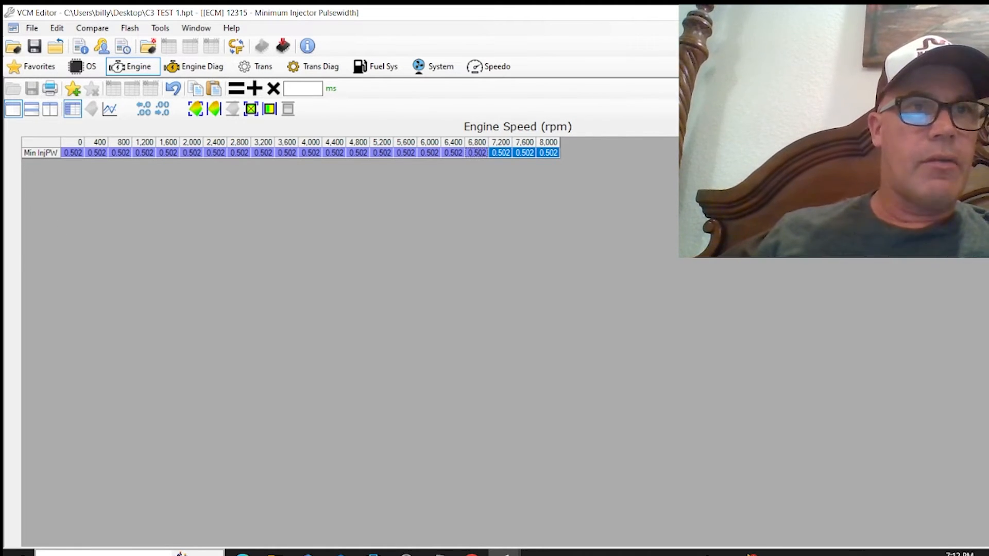
- Display the C3 TEST 1 injector Flow Rate vs. KPA table as a line graph
{"action": "left_click", "coordinate": [109, 110]}
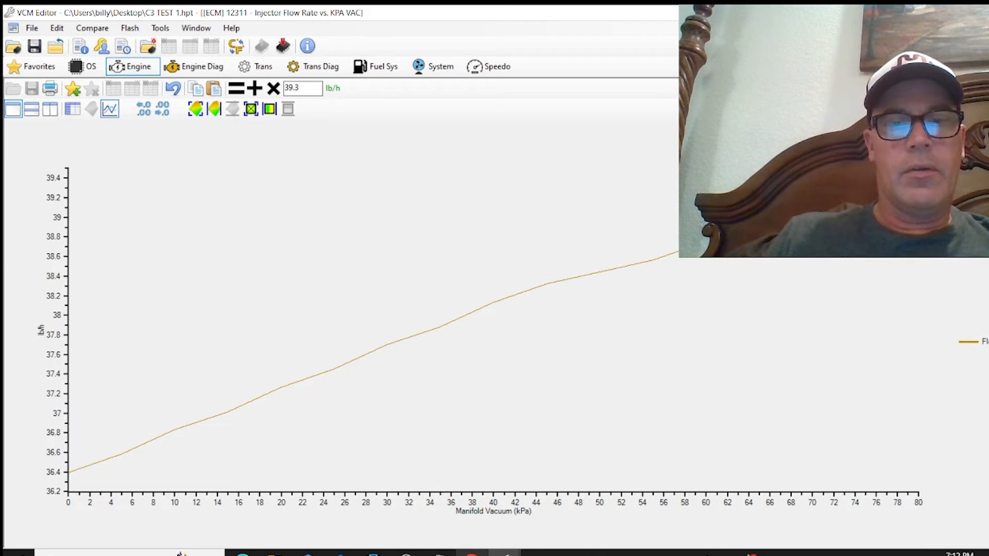
{"action": "mouse_move", "coordinate": [505, 552]}
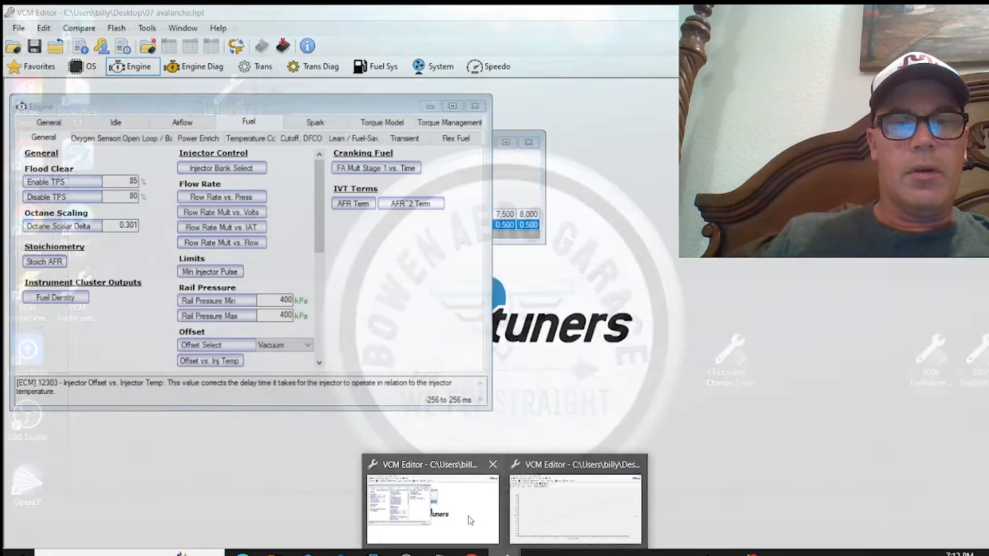
- Open the Avalanche tune's Flow Rate vs. Press graph full size and compare its curve with C3 TEST 1's Flow Rate vs. KPA graph
{"action": "left_click", "coordinate": [467, 515]}
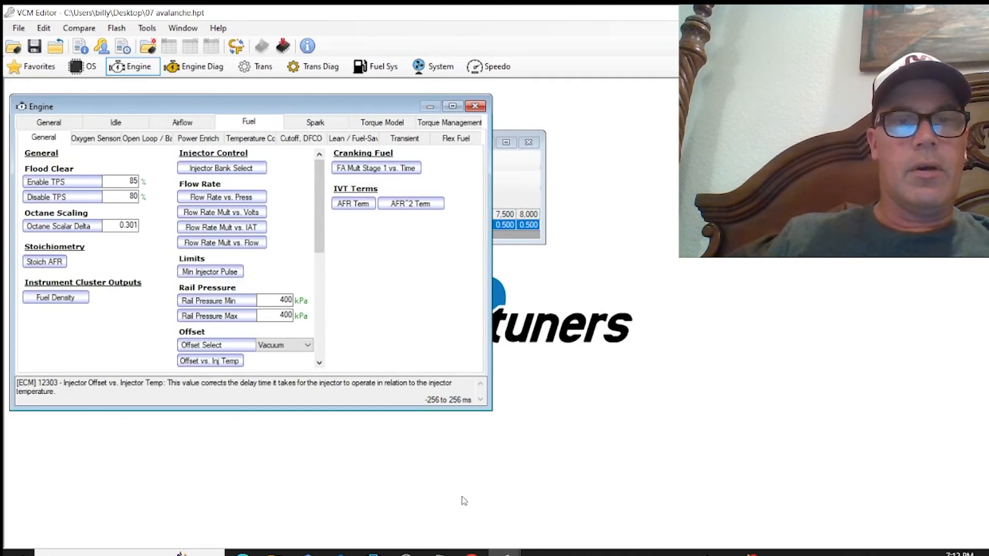
{"action": "left_click", "coordinate": [211, 196]}
{"action": "left_click", "coordinate": [154, 165]}
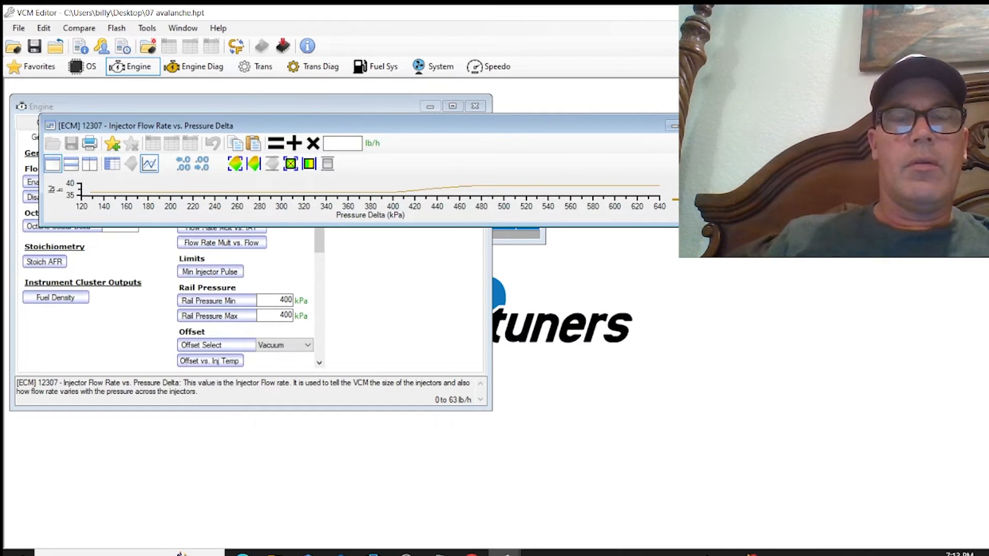
{"action": "left_click", "coordinate": [698, 126]}
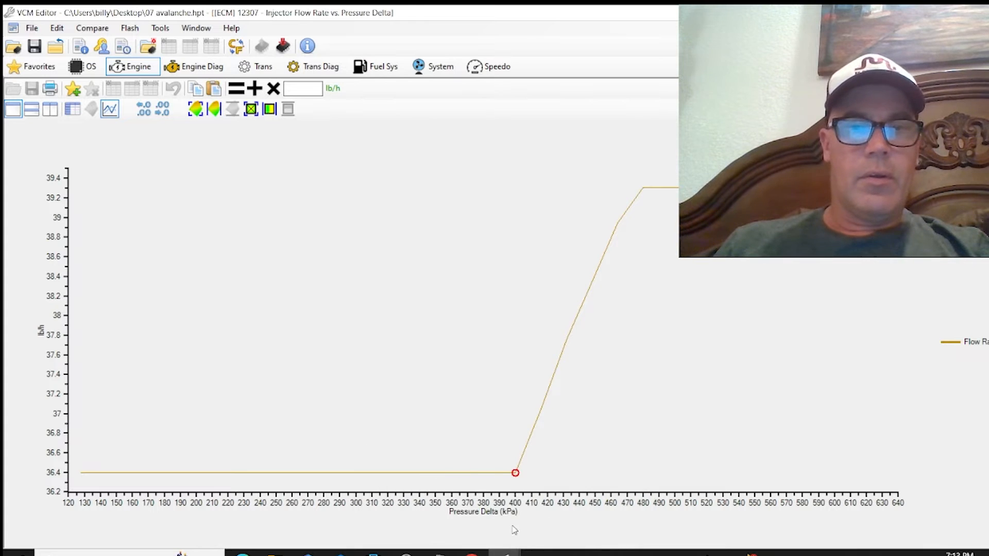
{"action": "mouse_move", "coordinate": [504, 552]}
{"action": "left_click", "coordinate": [536, 517]}
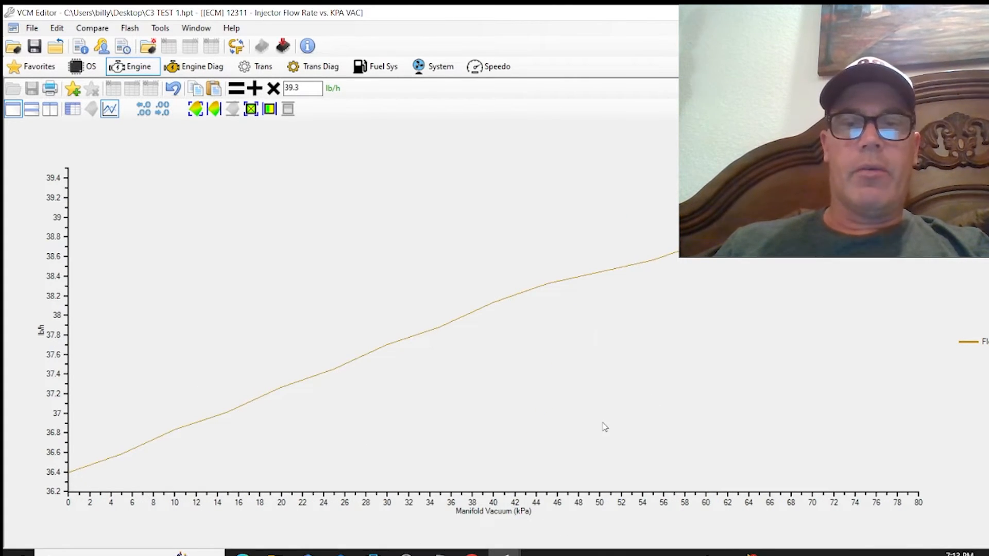
{"action": "mouse_move", "coordinate": [504, 553]}
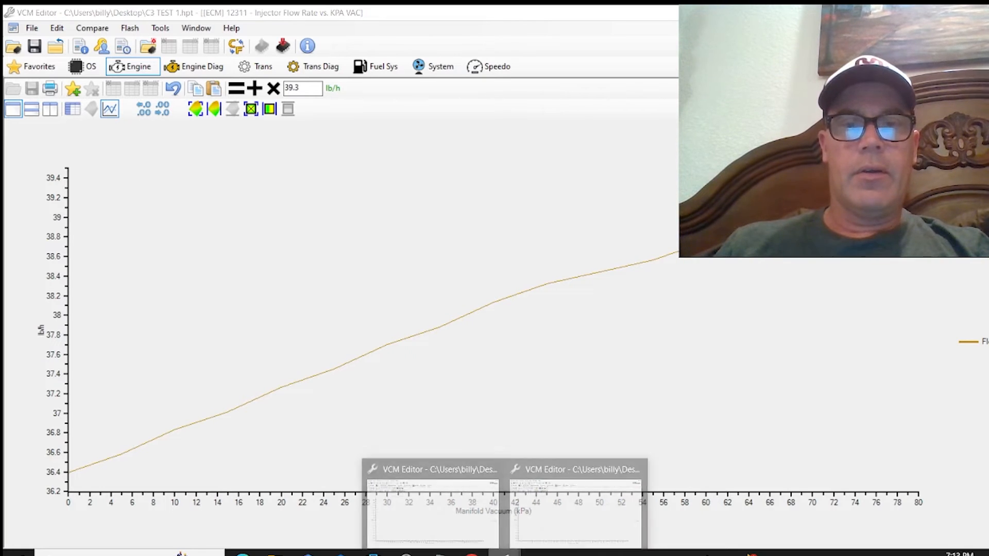
{"action": "left_click", "coordinate": [456, 517]}
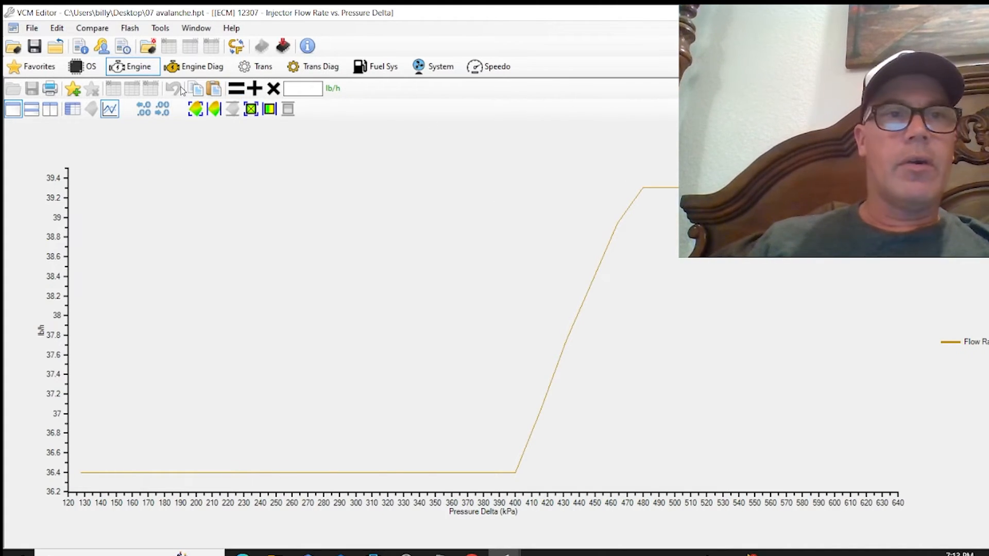
- Open the Avalanche tune's Offset vs. Press vs. IGNV table and copy the 400 to 480 kPa columns for all ignition voltages
{"action": "left_click", "coordinate": [139, 71]}
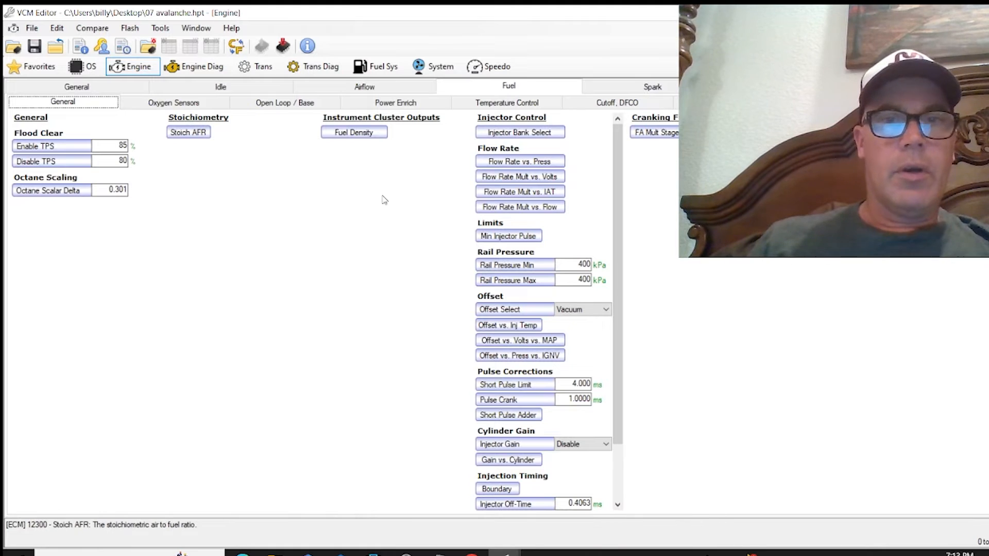
{"action": "left_click", "coordinate": [467, 88]}
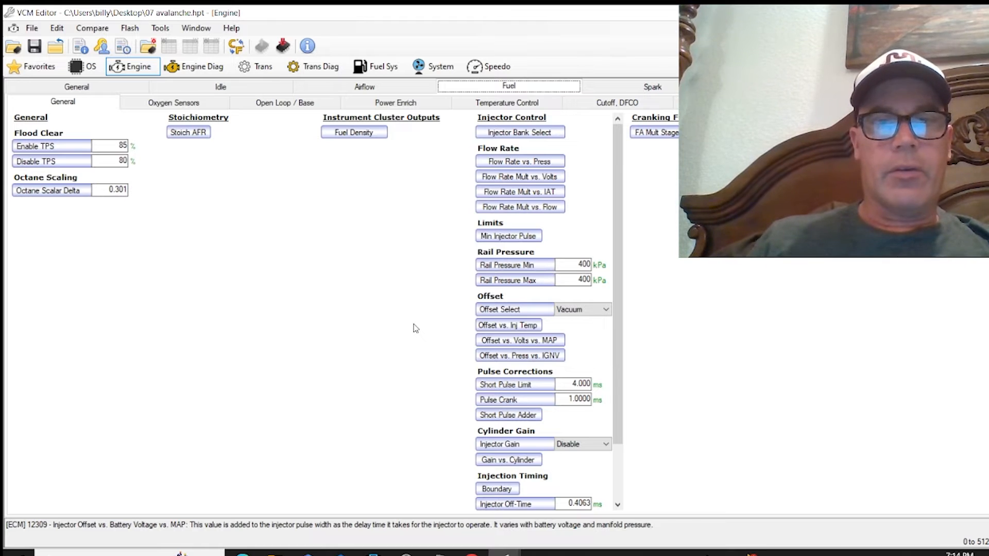
{"action": "left_click", "coordinate": [521, 357]}
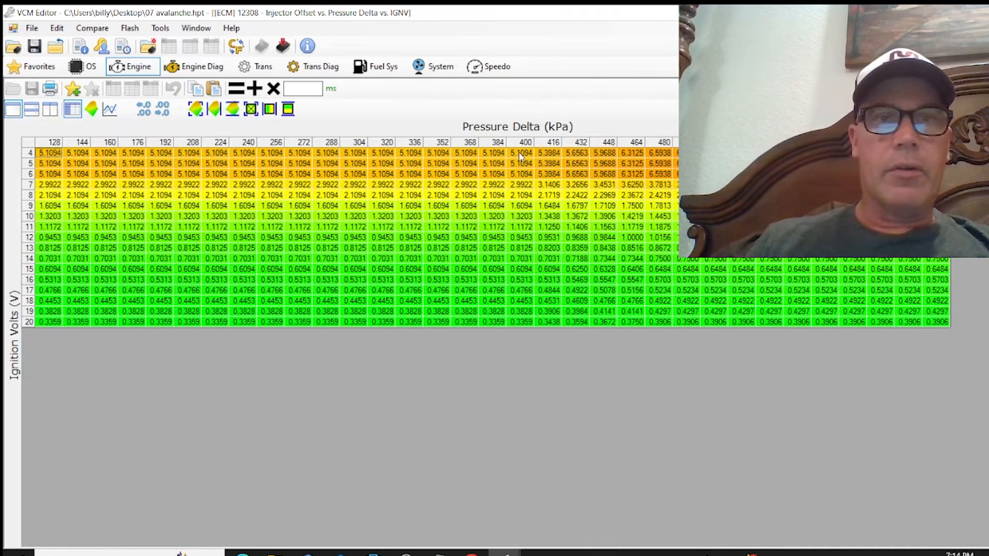
{"action": "left_click_drag", "start_coordinate": [520, 144], "coordinate": [651, 189]}
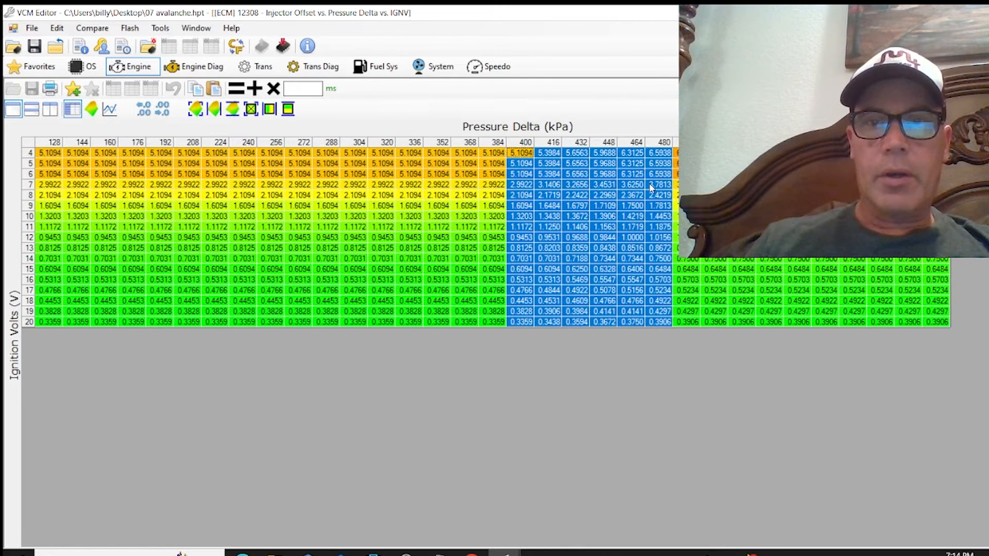
{"action": "right_click", "coordinate": [527, 159]}
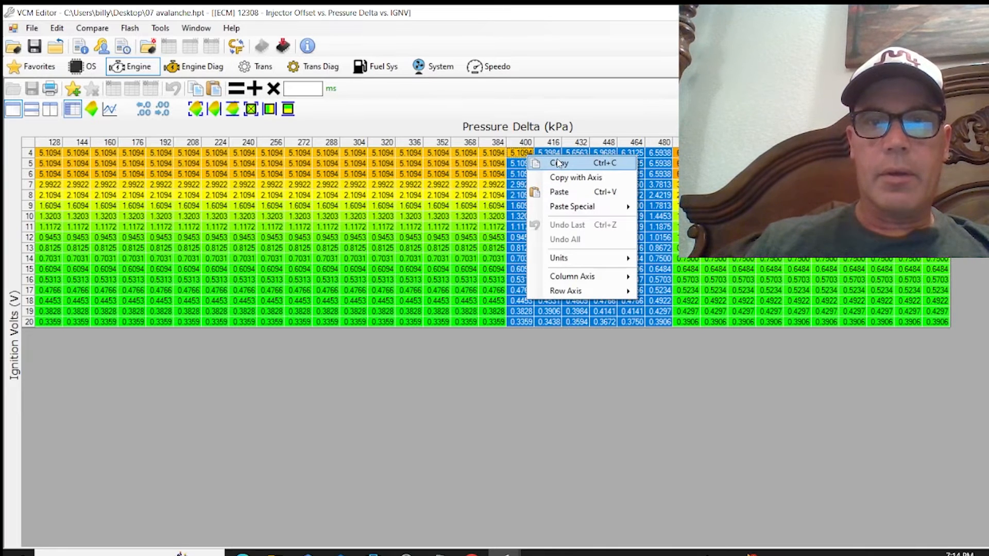
{"action": "left_click", "coordinate": [559, 164]}
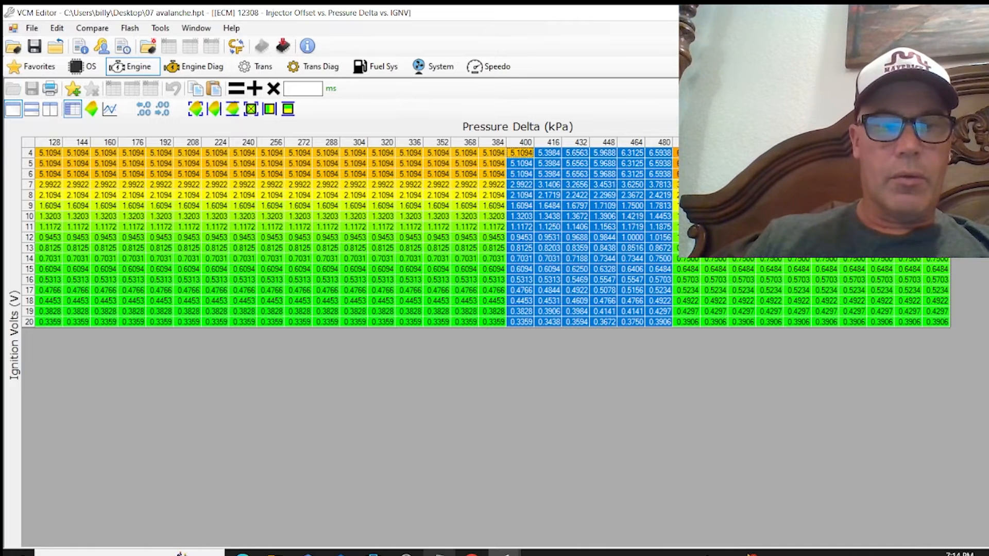
- Open C3 TEST 1's Offset vs. Volts vs. VAC table to examine its voltage and vacuum axes, and return to the Avalanche offset table
{"action": "mouse_move", "coordinate": [512, 553]}
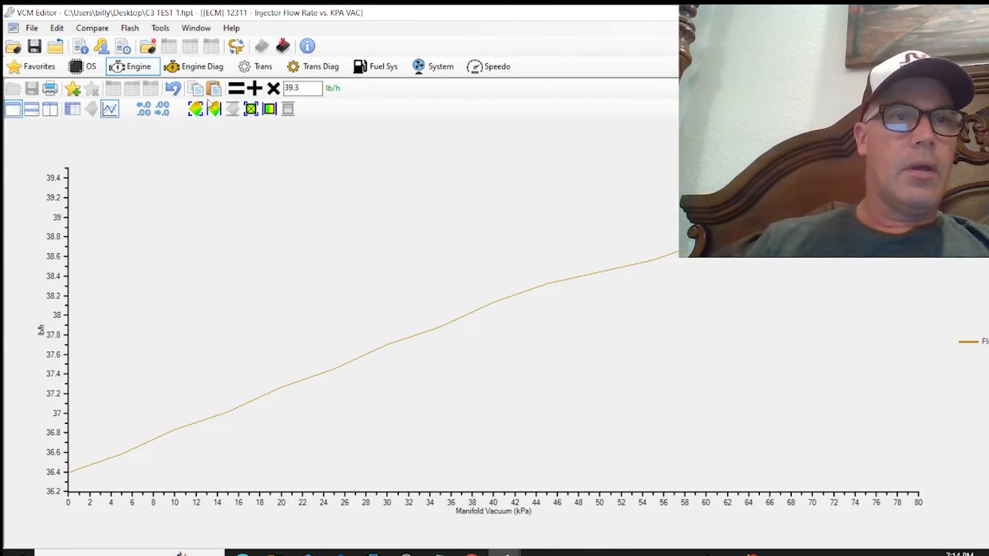
{"action": "left_click", "coordinate": [131, 67]}
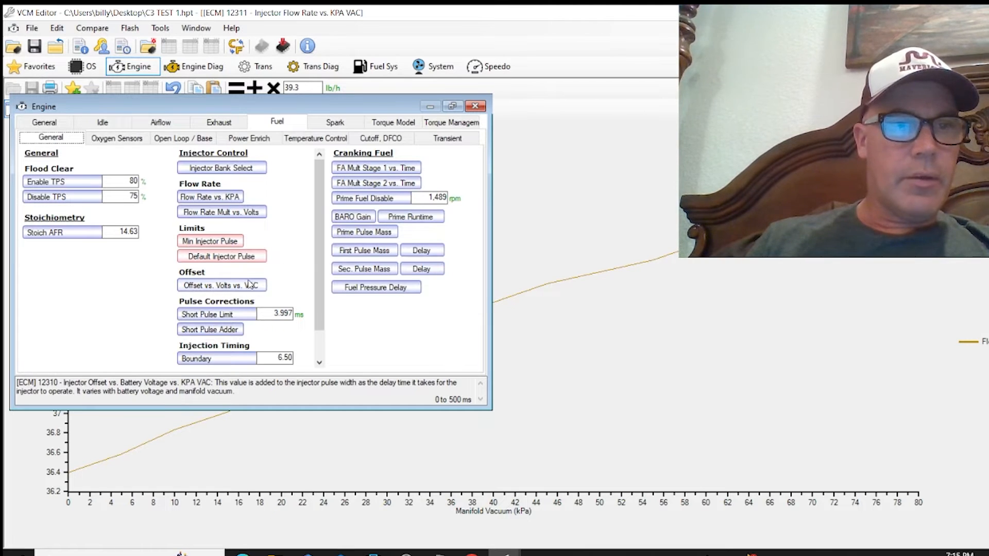
{"action": "left_click", "coordinate": [225, 289]}
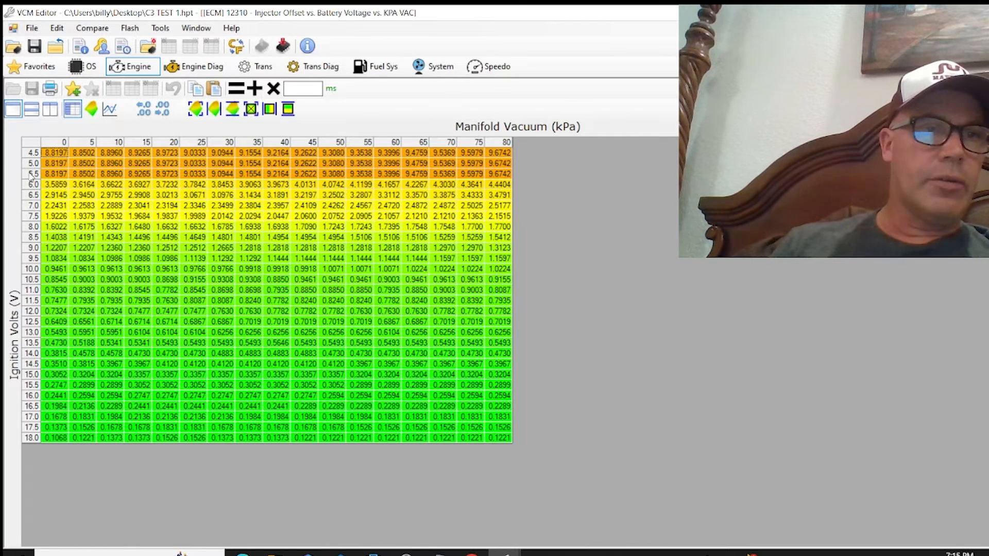
{"action": "left_click", "coordinate": [505, 554]}
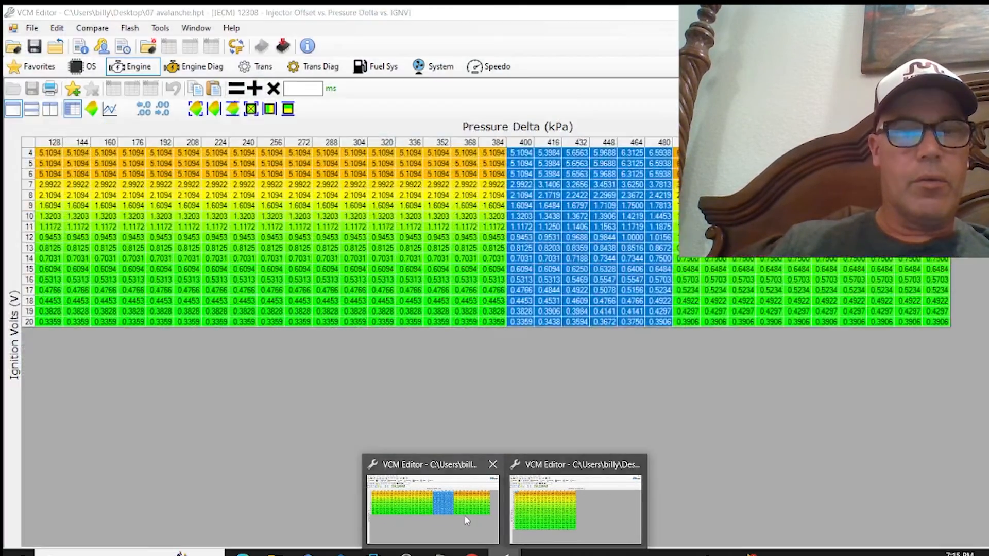
{"action": "left_click", "coordinate": [466, 521]}
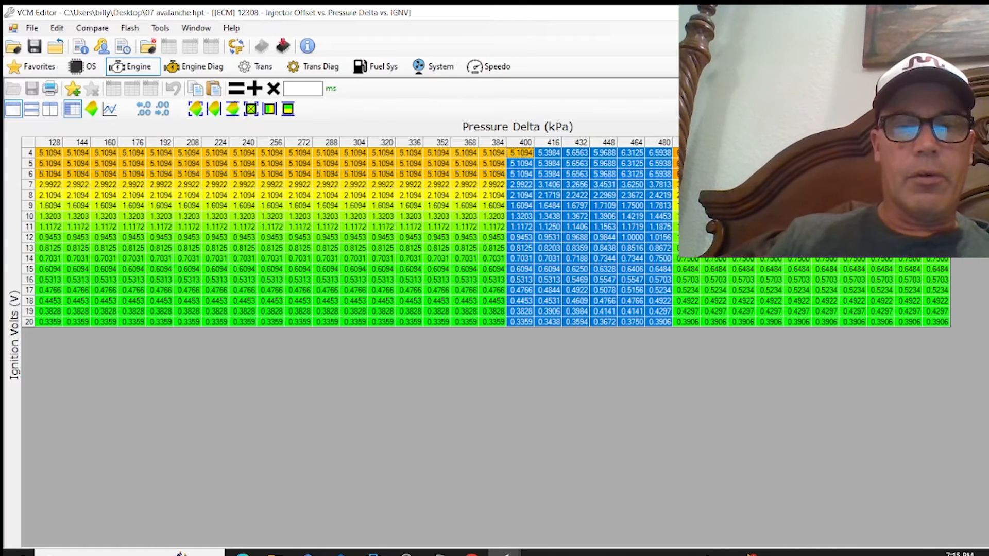
- In the Notepad notes, add a dashed separator line below the flow rates and paste the copied Avalanche offset values under it
{"action": "left_click", "coordinate": [439, 553]}
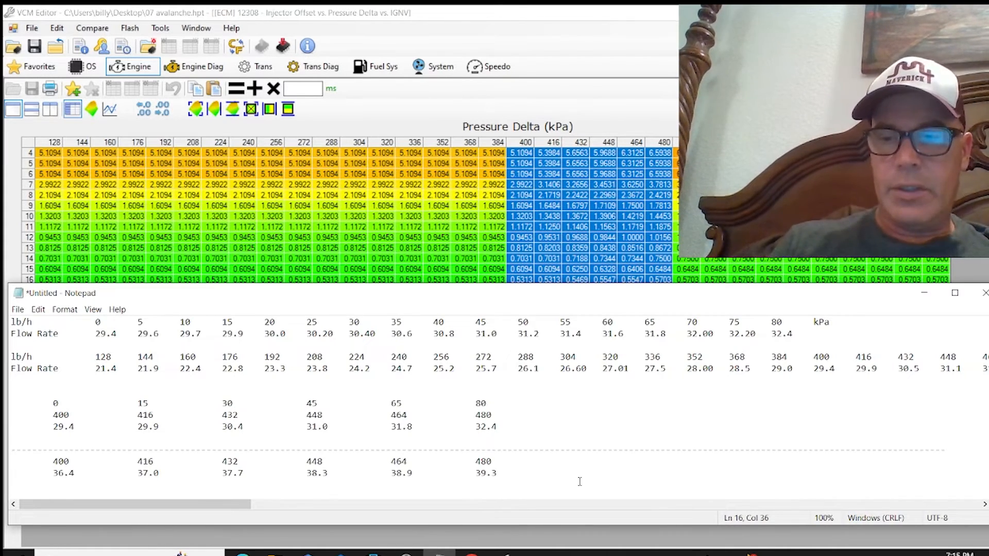
{"action": "key", "text": "Return"}
{"action": "type", "text": "-------------------------------------------------------------------------------------------------------------------------------------------------------------"}
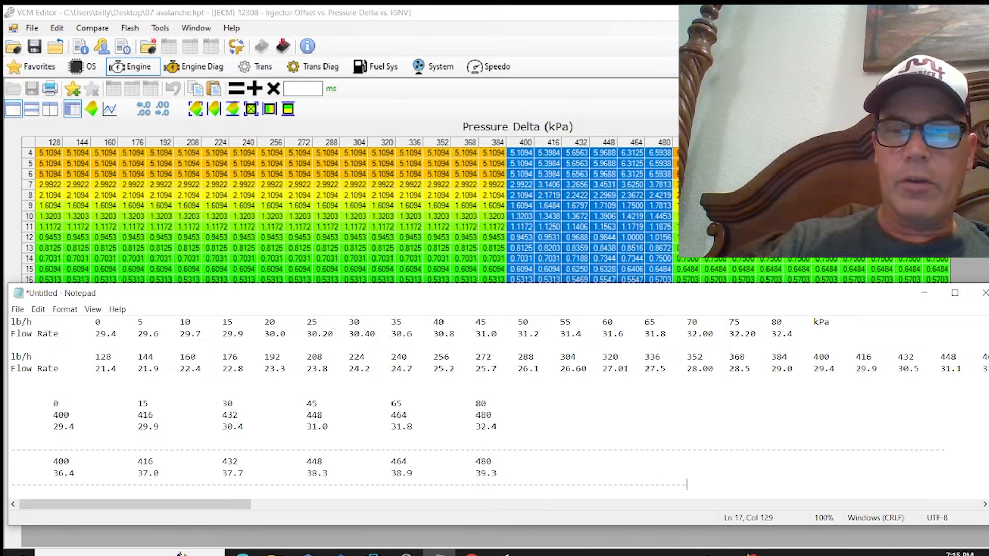
{"action": "type", "text": "--------------------------------------------------------------"}
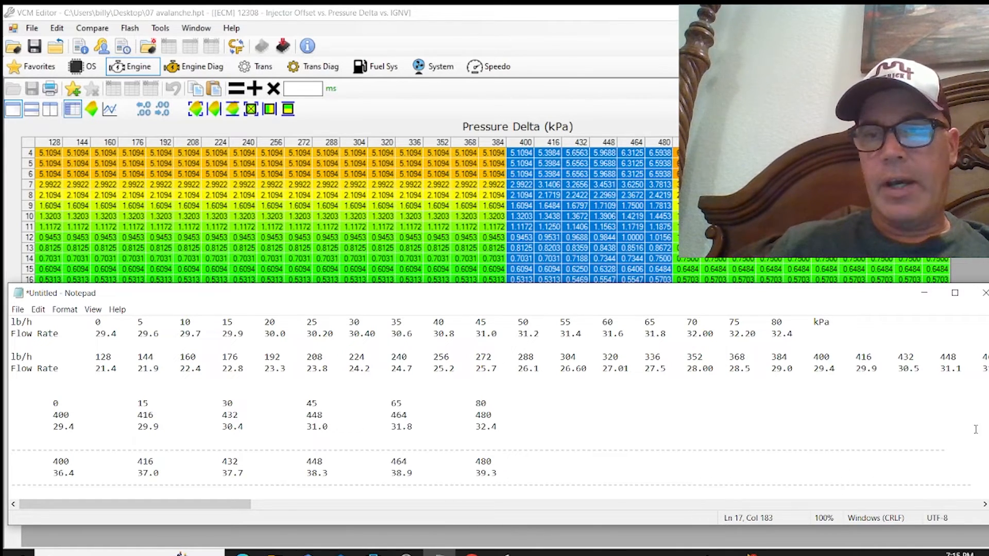
{"action": "scroll", "coordinate": [974, 452], "scroll_direction": "down", "scroll_amount": 1}
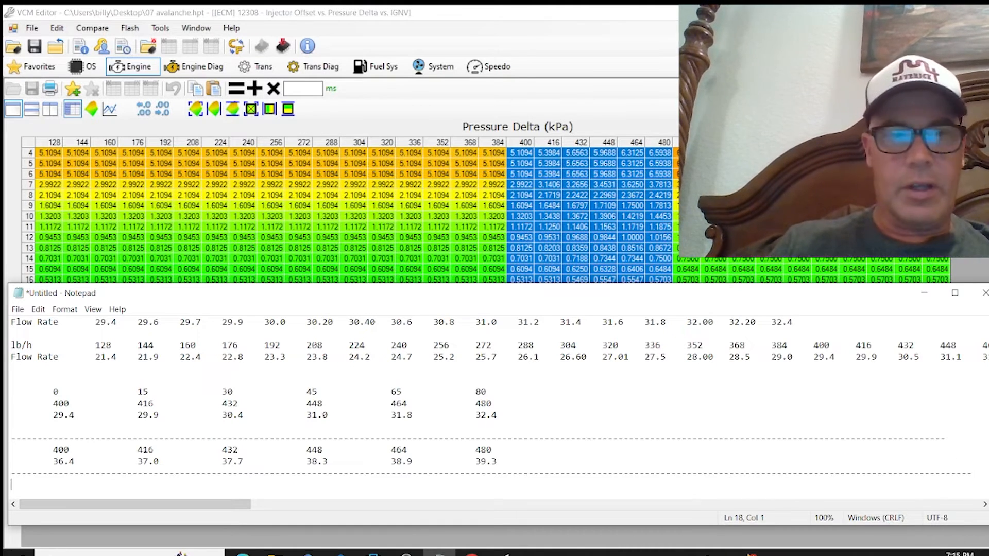
{"action": "left_click", "coordinate": [23, 485]}
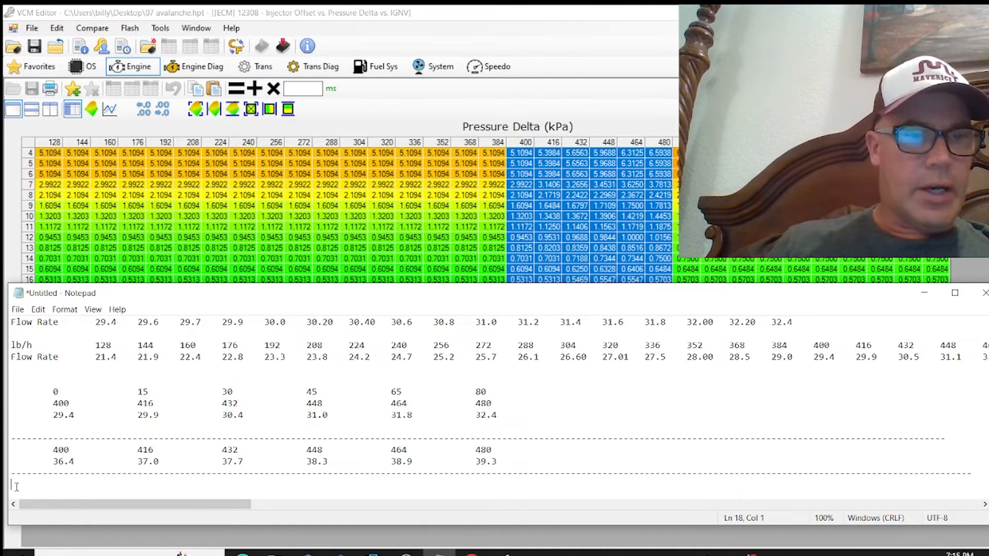
{"action": "right_click", "coordinate": [14, 487]}
{"action": "left_click", "coordinate": [41, 363]}
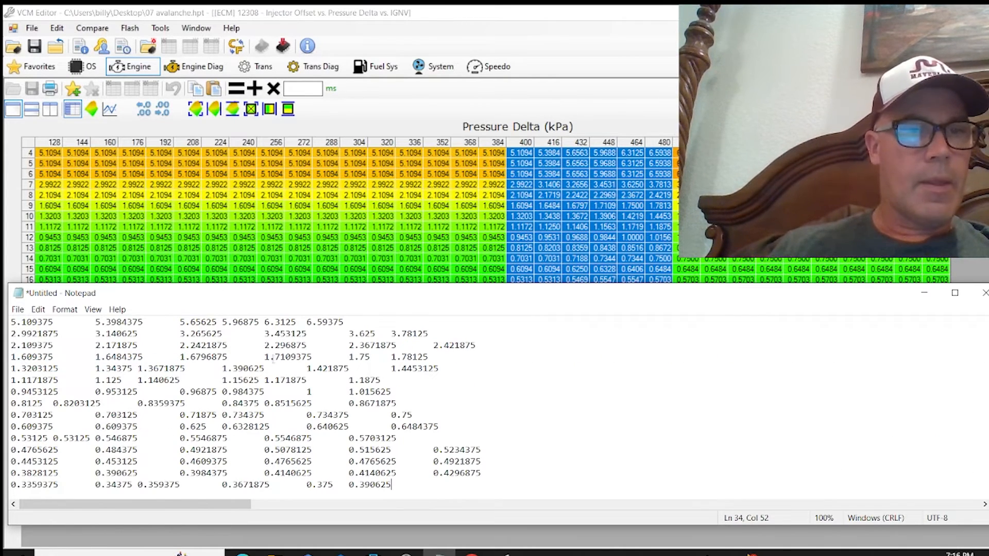
- Line up the second and third columns of the pasted offset values by adding tab spacing in the misaligned rows
{"action": "left_click", "coordinate": [54, 406]}
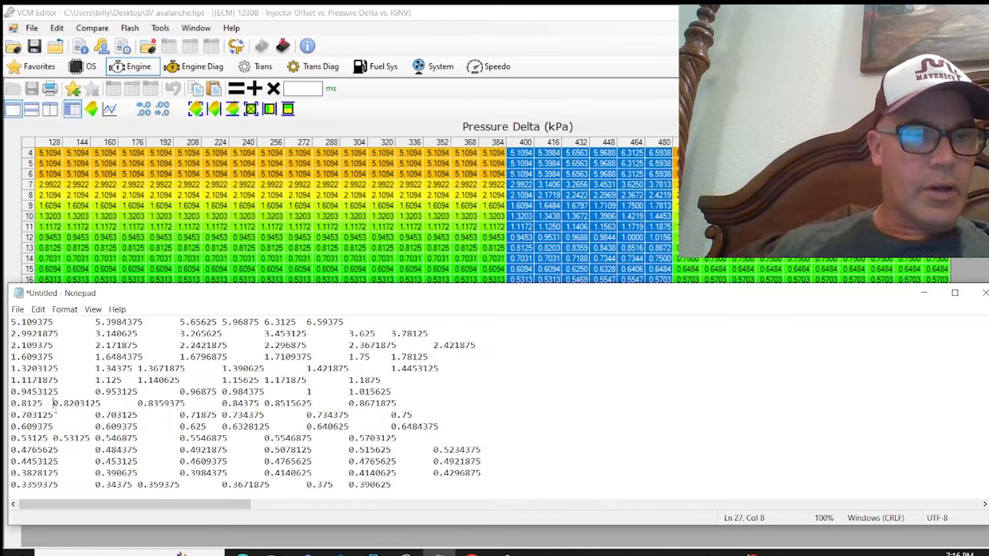
{"action": "key", "text": "Tab"}
{"action": "left_click", "coordinate": [54, 439]}
{"action": "key", "text": "Tab"}
{"action": "left_click", "coordinate": [139, 369]}
{"action": "key", "text": "Tab"}
{"action": "left_click", "coordinate": [137, 380]}
{"action": "key", "text": "Tab"}
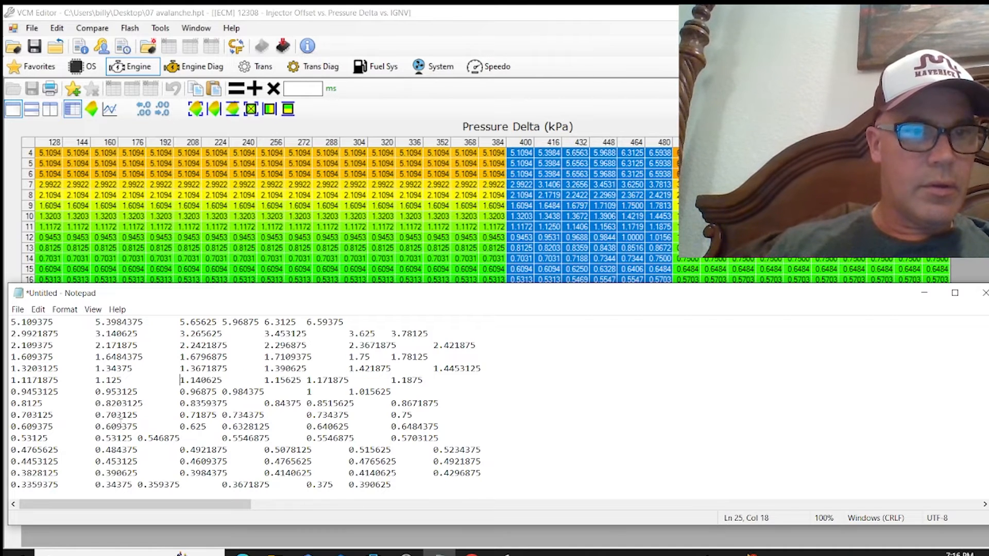
{"action": "key", "text": "Tab"}
{"action": "left_click", "coordinate": [137, 485]}
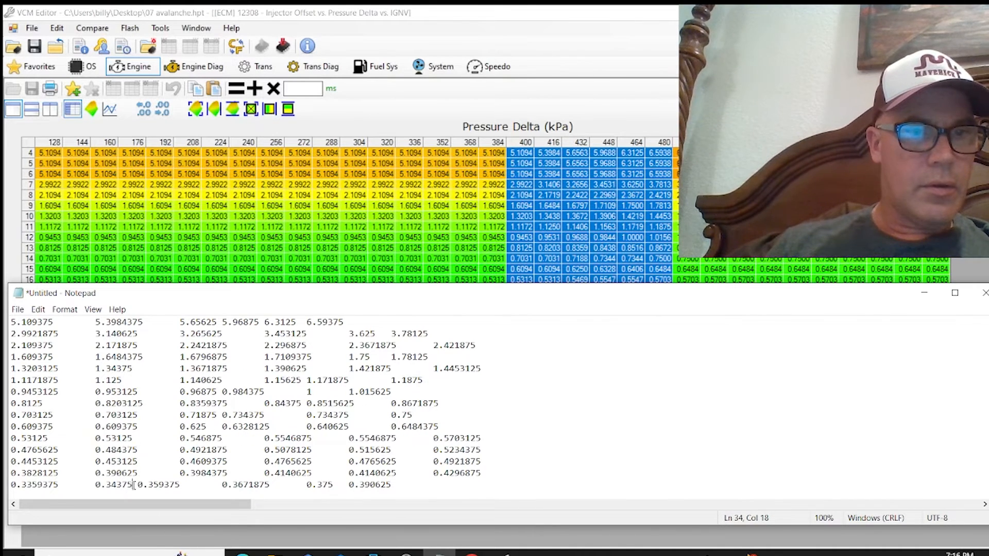
{"action": "key", "text": "Tab"}
- Line up the fourth and fifth columns of the offset values with tab spacing, starting from the 5.109375 row directly above 2.9921875
{"action": "left_click", "coordinate": [223, 322]}
{"action": "key", "text": "Tab"}
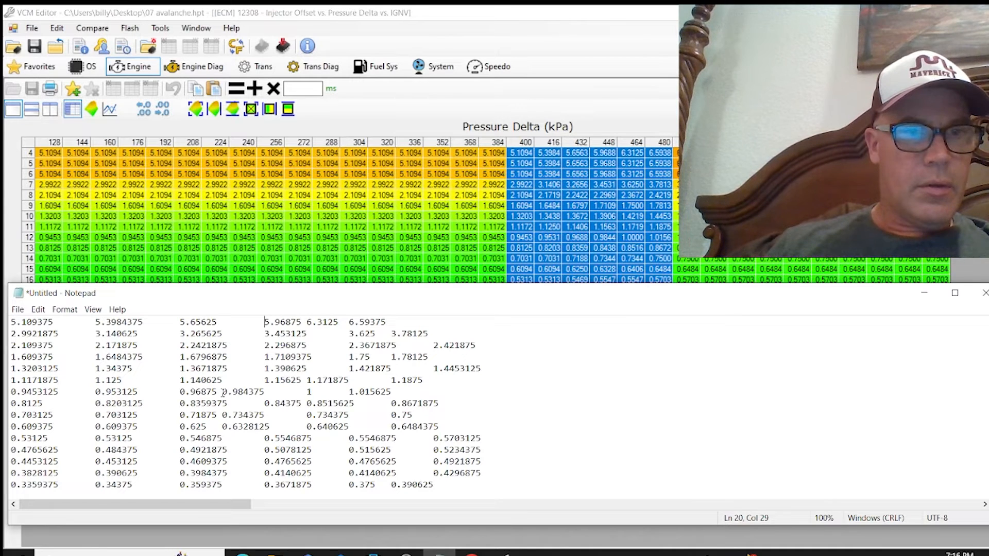
{"action": "left_click", "coordinate": [222, 392]}
{"action": "key", "text": "Tab"}
{"action": "key", "text": "Tab"}
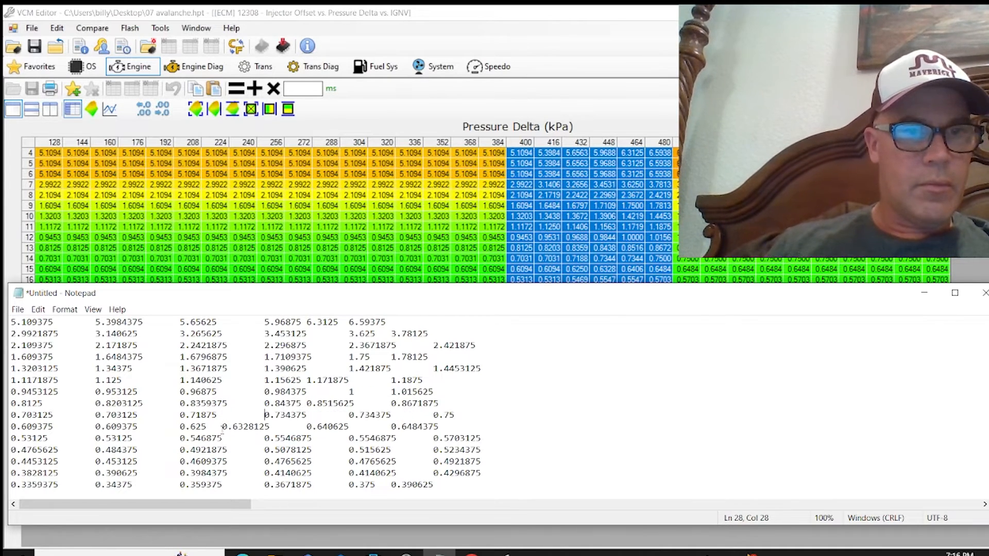
{"action": "left_click", "coordinate": [222, 427]}
{"action": "key", "text": "Tab"}
{"action": "left_click", "coordinate": [306, 323]}
{"action": "key", "text": "Tab"}
{"action": "key", "text": "Tab"}
{"action": "left_click", "coordinate": [308, 403]}
{"action": "key", "text": "Tab"}
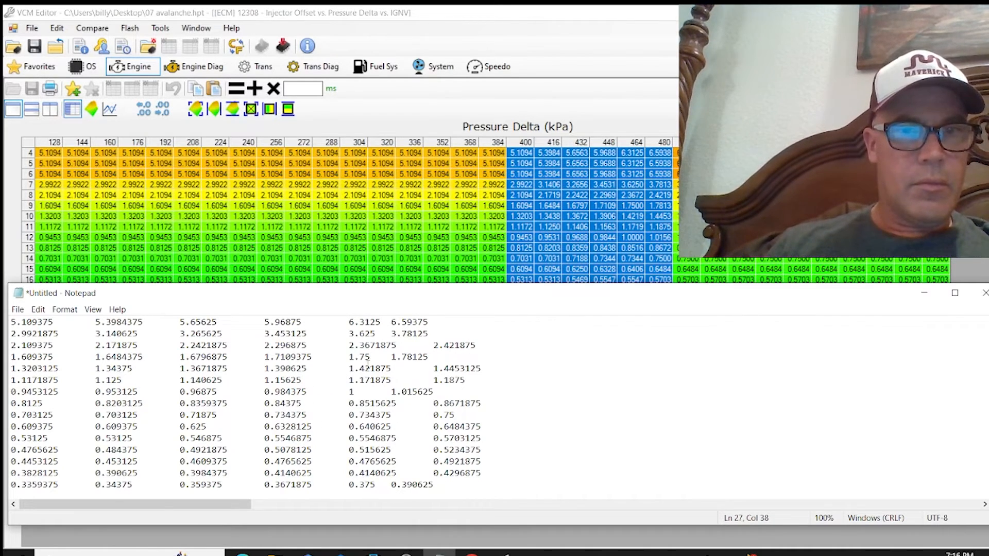
- Line up the sixth column of the offset values with tab spacing, down to the last row ending in 0.390625
{"action": "left_click", "coordinate": [393, 325]}
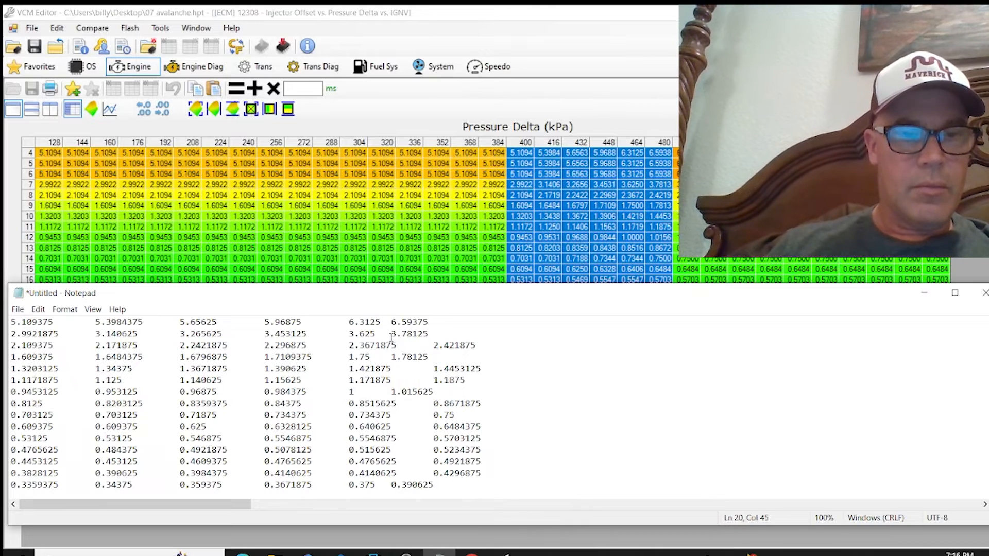
{"action": "key", "text": "Tab"}
{"action": "left_click", "coordinate": [391, 333]}
{"action": "key", "text": "Tab"}
{"action": "key", "text": "Tab"}
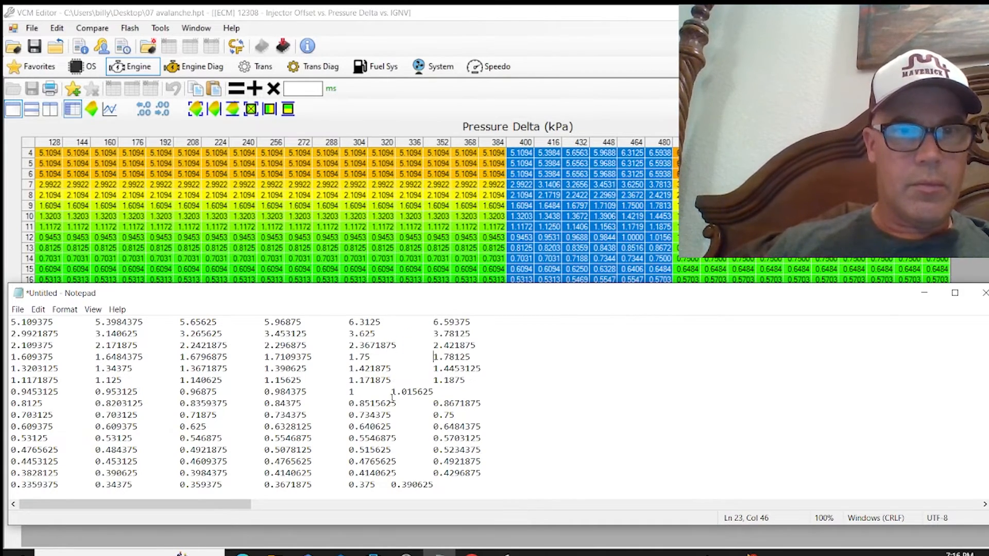
{"action": "key", "text": "Tab"}
{"action": "left_click", "coordinate": [390, 487]}
{"action": "key", "text": "Tab"}
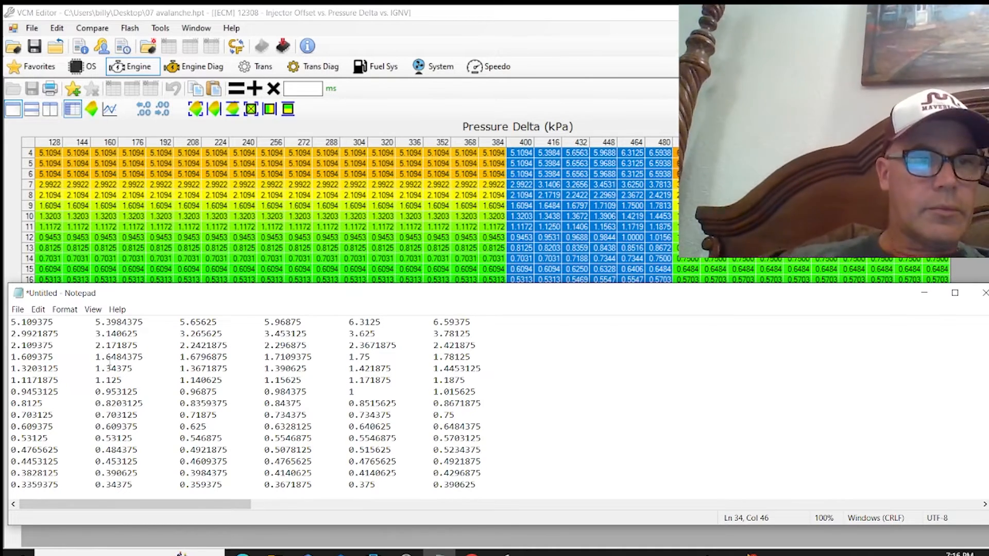
- Review the pasted offset block in the notes and return to the Avalanche Offset vs. Pressure Delta vs. IGNV table
{"action": "scroll", "coordinate": [85, 372], "scroll_direction": "up", "scroll_amount": 2}
{"action": "scroll", "coordinate": [83, 362], "scroll_direction": "down", "scroll_amount": 1}
{"action": "scroll", "coordinate": [83, 362], "scroll_direction": "up", "scroll_amount": 1}
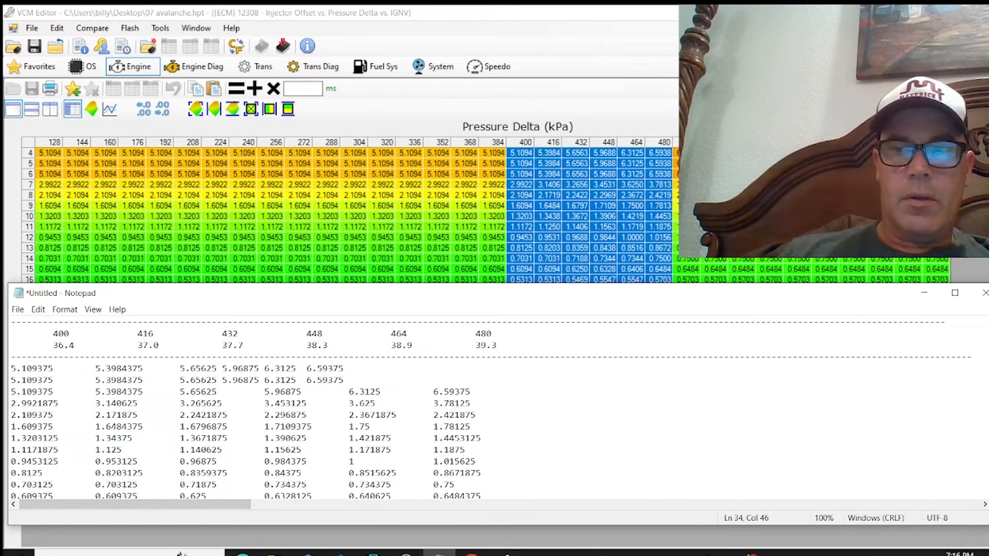
{"action": "scroll", "coordinate": [247, 407], "scroll_direction": "down", "scroll_amount": 3}
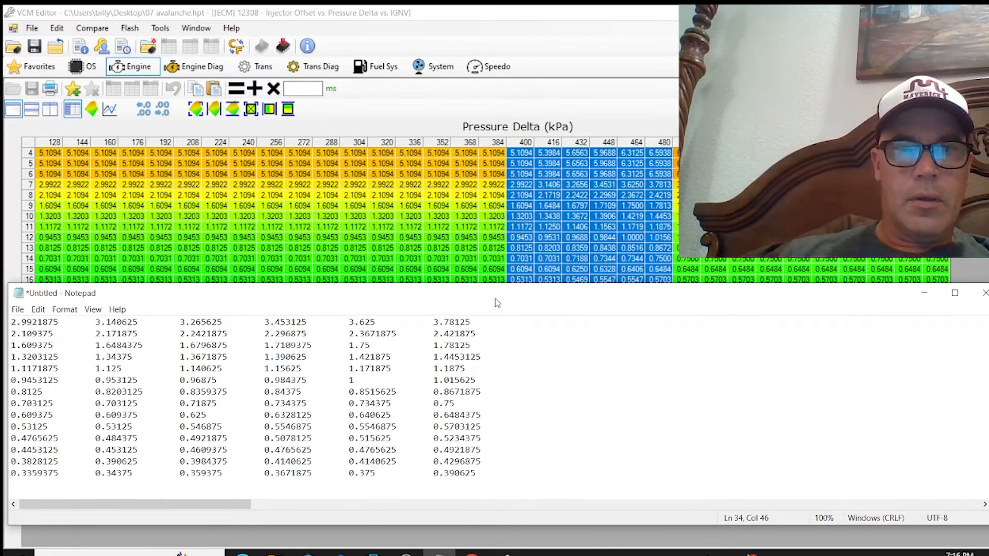
{"action": "left_click", "coordinate": [491, 281]}
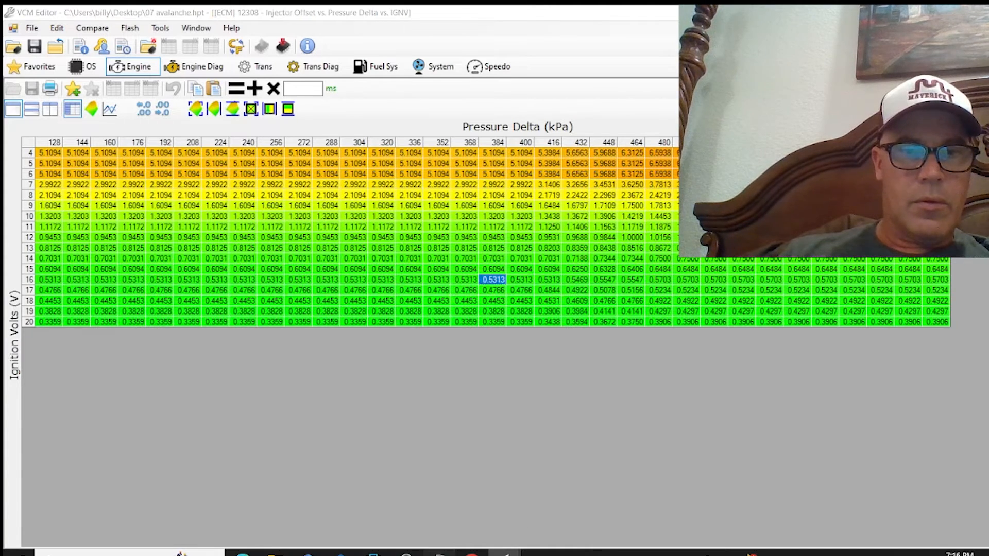
- Add a row of manifold vacuum labels 0, 15, 30, 45, 65 and 80 beneath the six columns of offset values in Notepad
{"action": "left_click", "coordinate": [439, 554]}
{"action": "left_click_drag", "start_coordinate": [431, 287], "coordinate": [431, 258]}
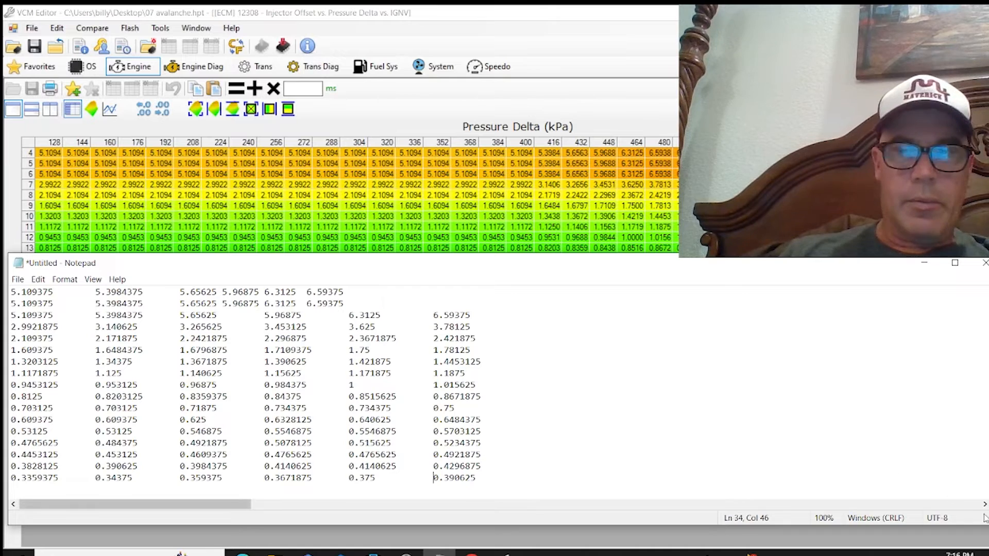
{"action": "left_click", "coordinate": [495, 484]}
{"action": "key", "text": "Return"}
{"action": "key", "text": "Return"}
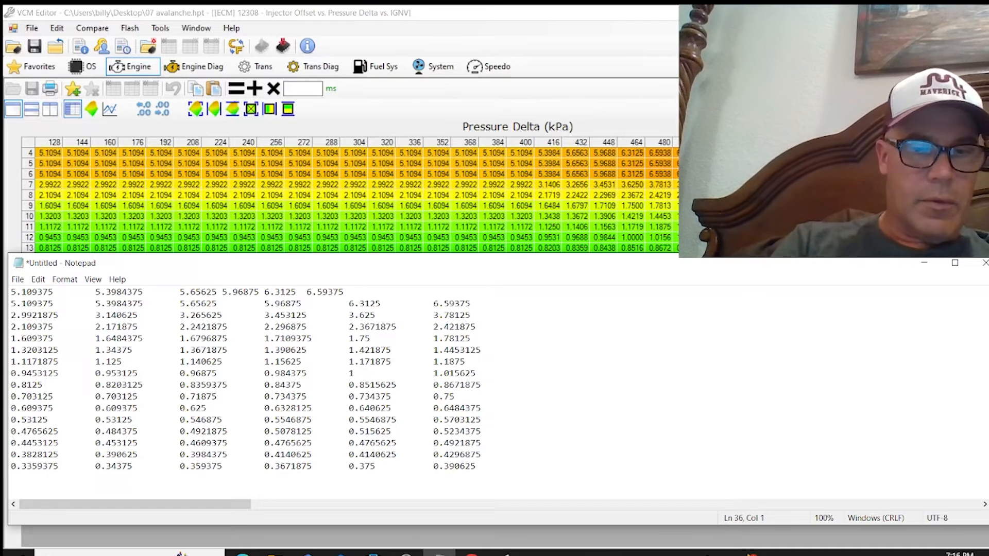
{"action": "type", "text": "0"}
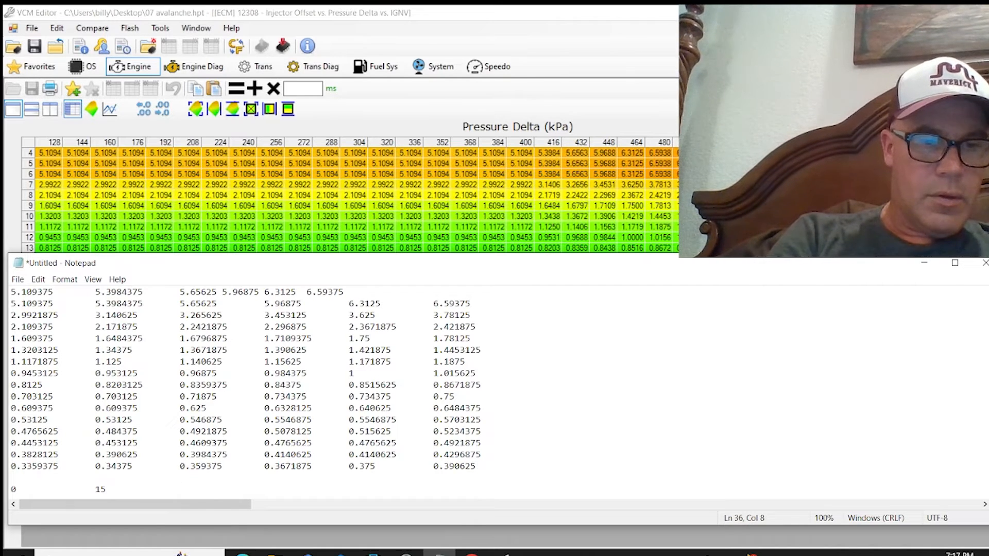
{"action": "type", "text": "0"}
{"action": "key", "text": "Tab"}
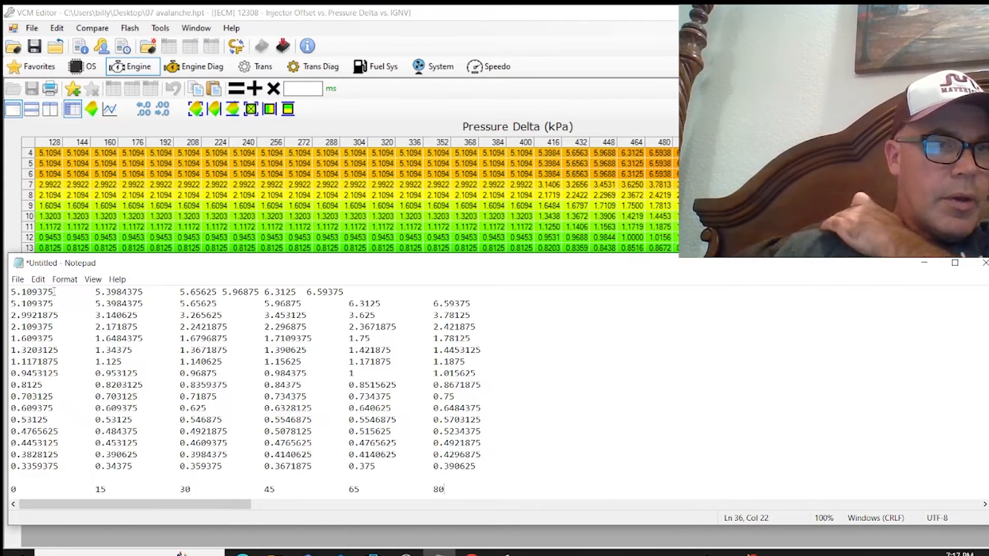
- Copy the first 5.109375 offset from the notes and switch to the C3 TEST 1 Injector Offset vs. Battery Voltage vs. KPA VAC table
{"action": "left_click_drag", "start_coordinate": [54, 292], "coordinate": [14, 294]}
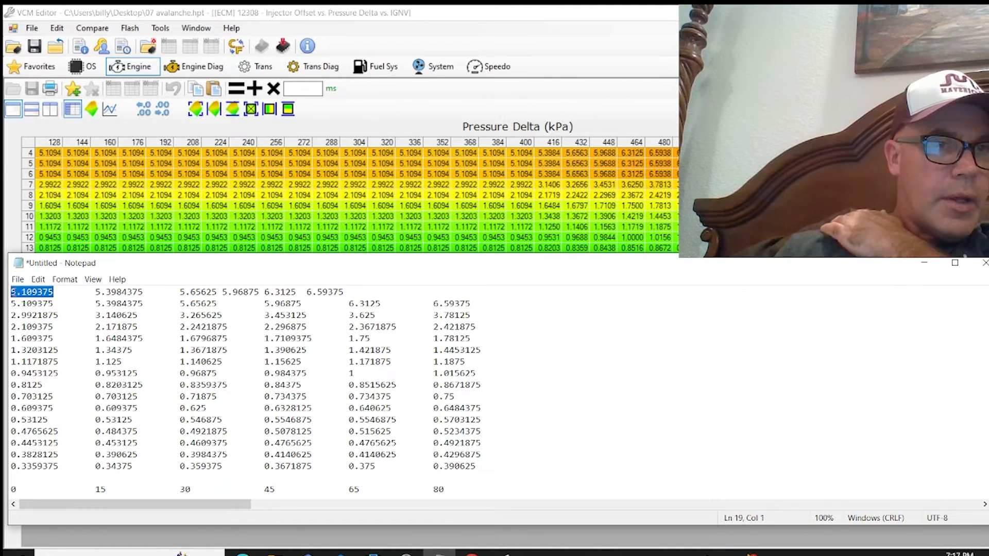
{"action": "right_click", "coordinate": [13, 292]}
{"action": "left_click", "coordinate": [41, 329]}
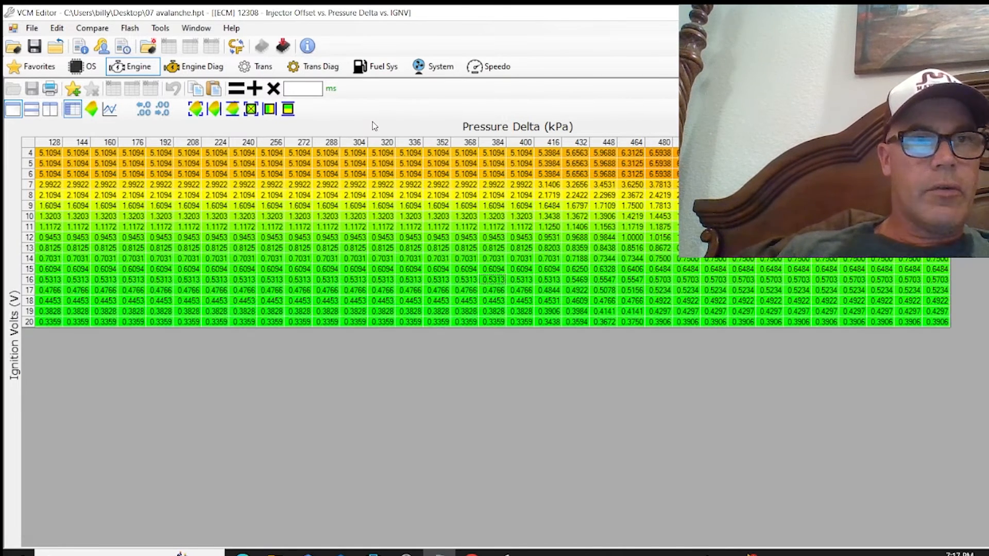
{"action": "left_click", "coordinate": [373, 134]}
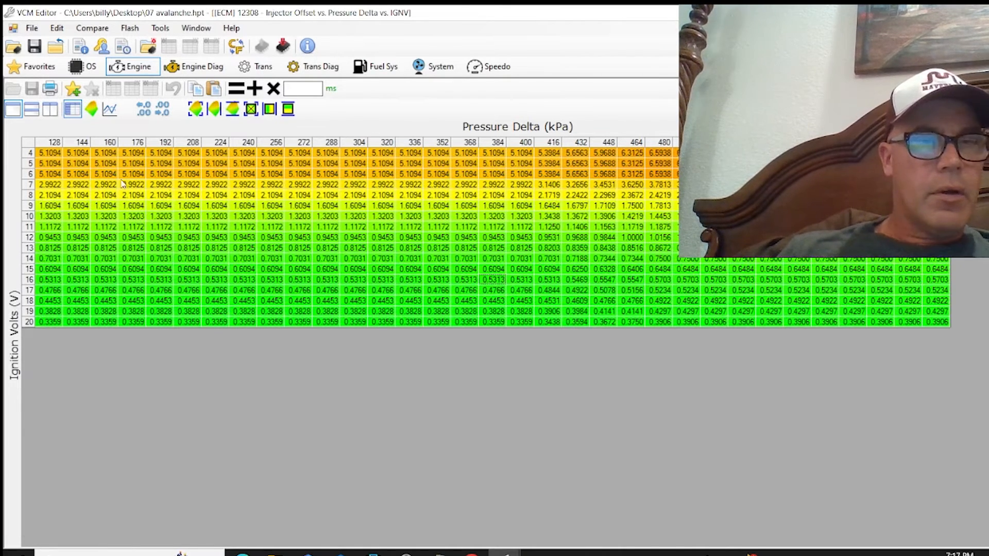
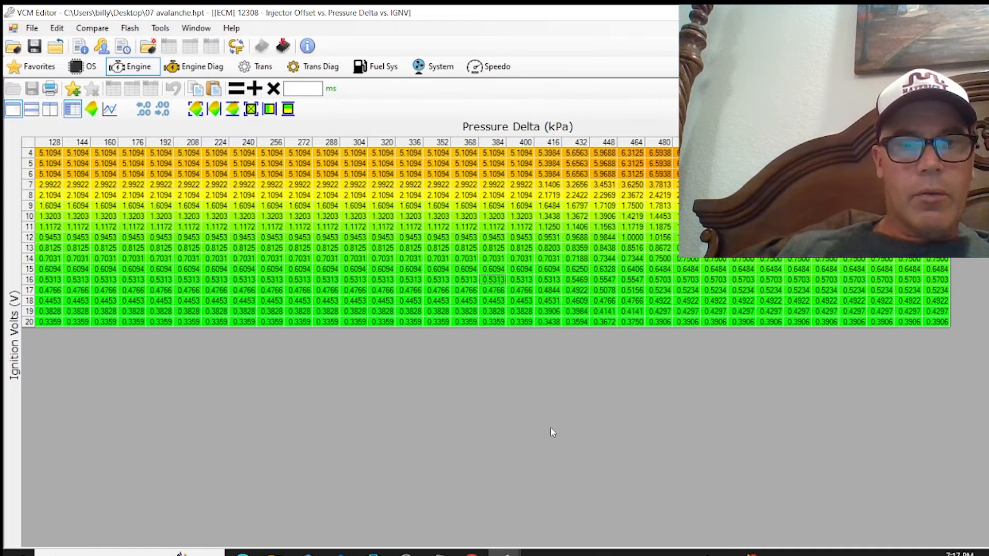
{"action": "left_click", "coordinate": [505, 553]}
{"action": "right_click", "coordinate": [505, 553]}
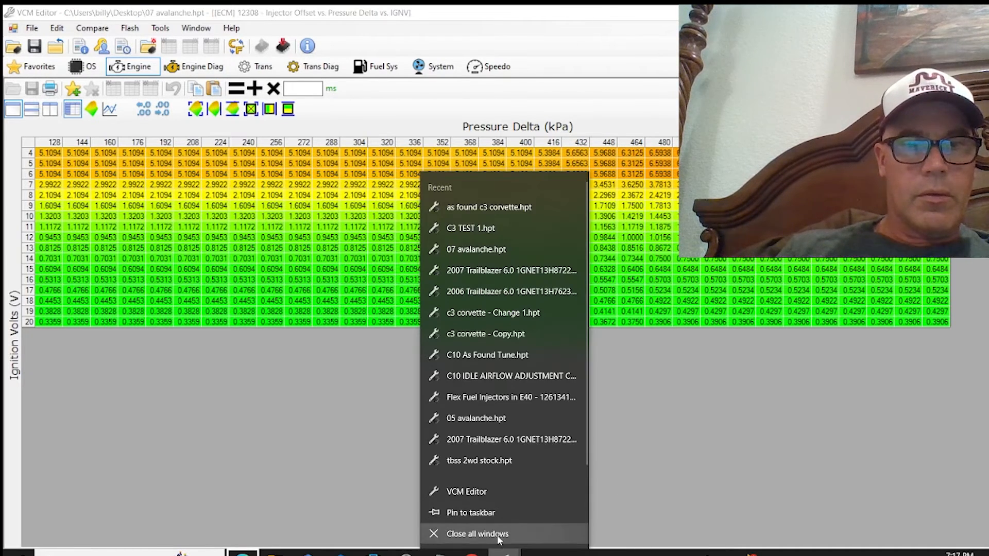
{"action": "left_click", "coordinate": [504, 553]}
{"action": "left_click", "coordinate": [524, 515]}
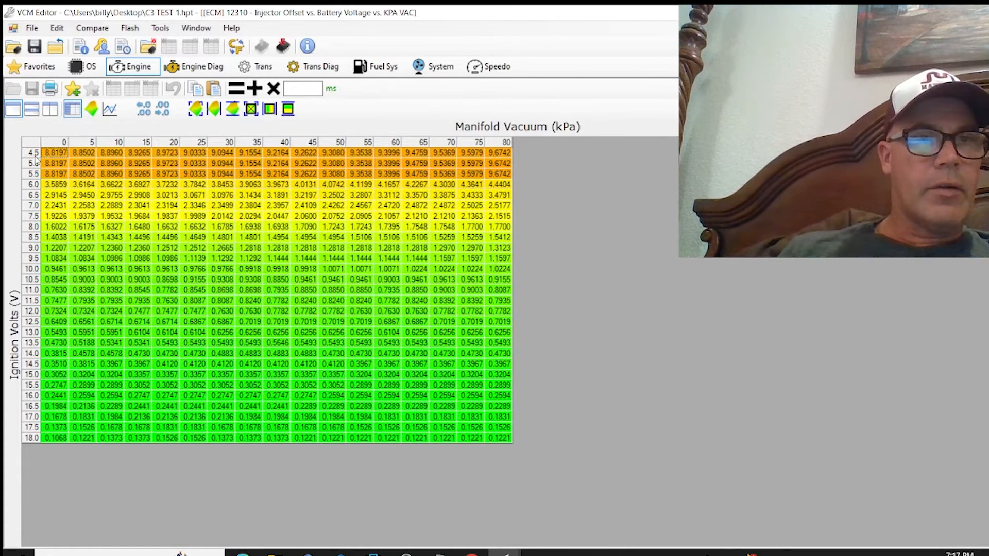
- Compare the Avalanche offset table's voltage and pressure axes with the C3 TEST 1 offset table, ending on the C3 TEST 1 table
{"action": "left_click", "coordinate": [505, 553]}
{"action": "left_click", "coordinate": [467, 530]}
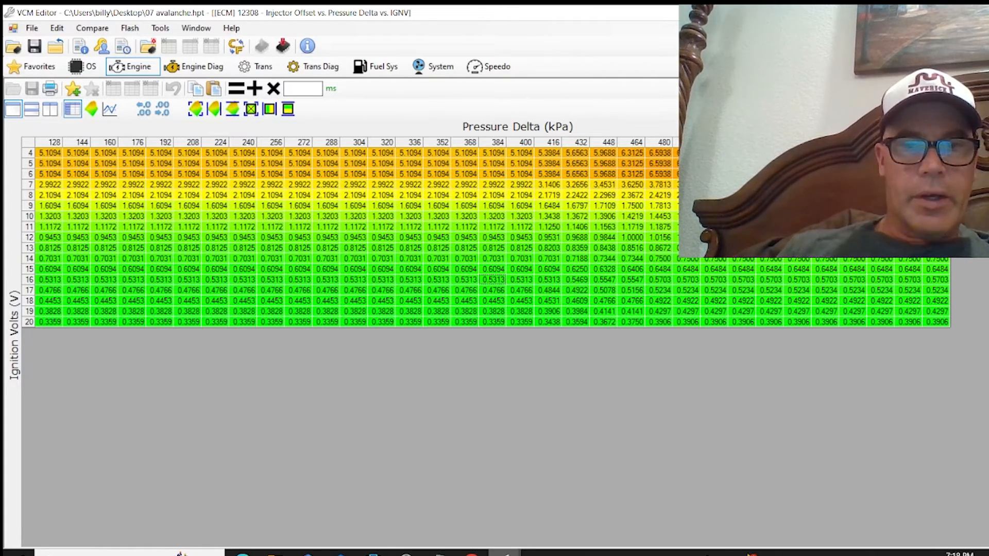
{"action": "mouse_move", "coordinate": [506, 553]}
{"action": "mouse_move", "coordinate": [528, 531]}
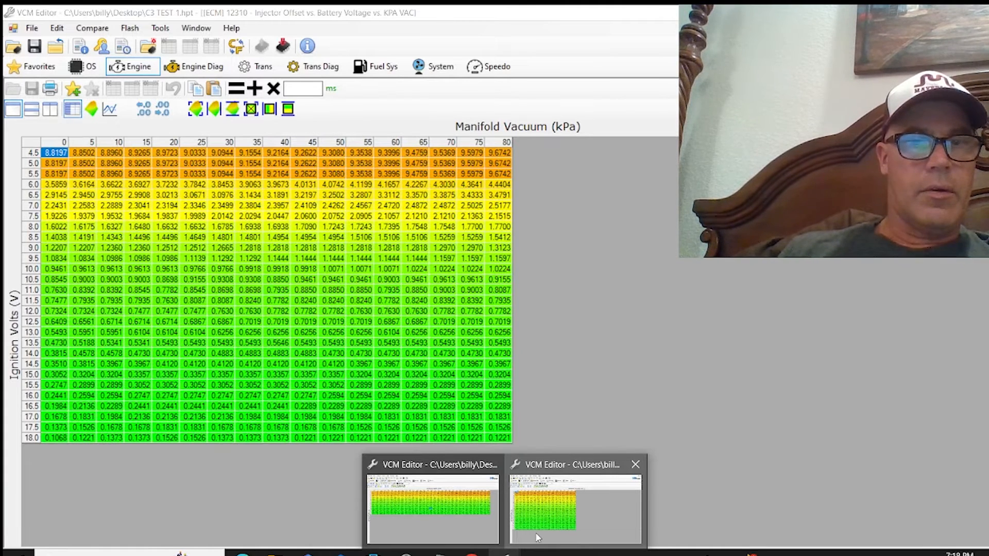
{"action": "left_click", "coordinate": [538, 534]}
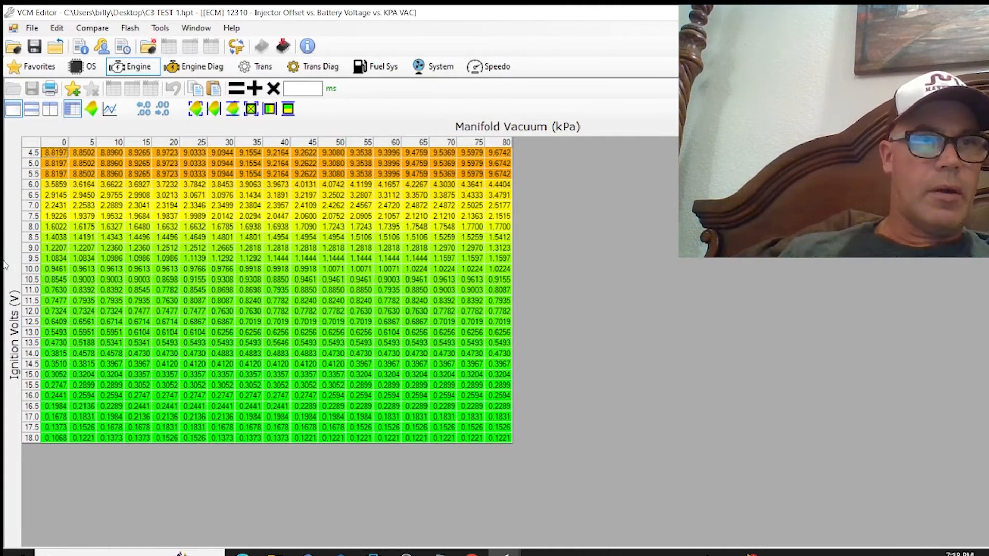
- Set every cell of the C3 TEST 1 injector offset table to 0
{"action": "left_click_drag", "start_coordinate": [45, 153], "coordinate": [511, 452]}
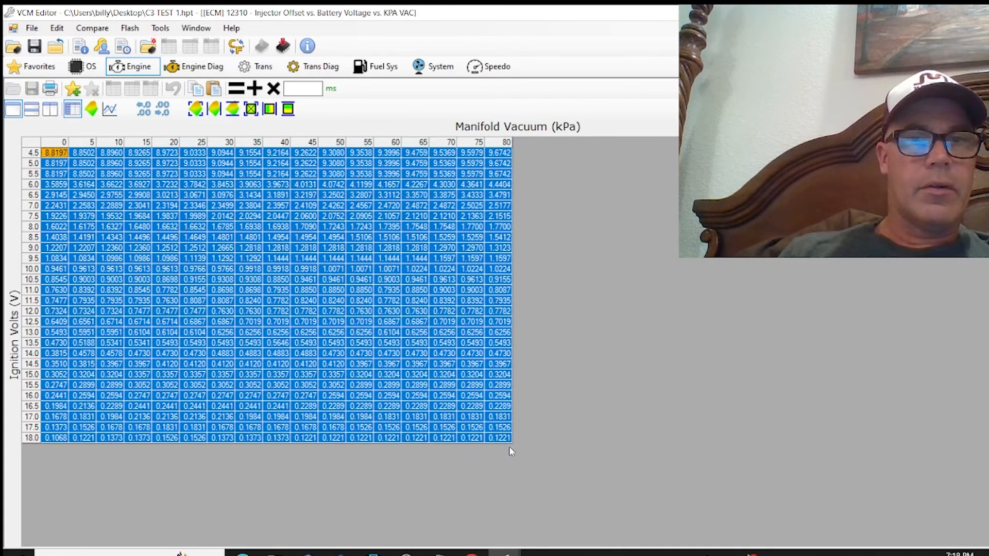
{"action": "left_click", "coordinate": [295, 94]}
{"action": "type", "text": "0"}
{"action": "left_click", "coordinate": [237, 89]}
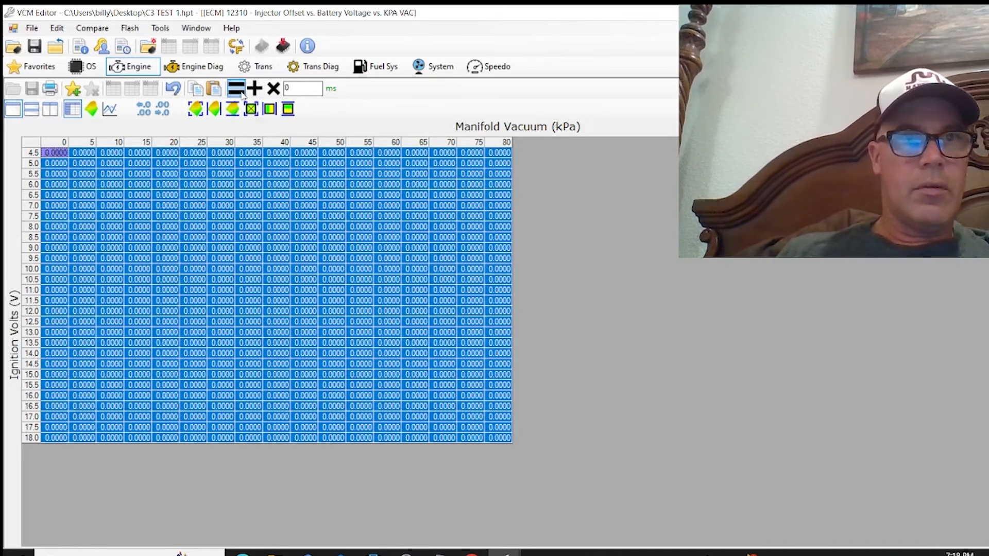
- Set the 5.0 V and 6.0 V cells in the 0 kPa vacuum column to the copied 5.109375 ms offset
{"action": "left_click", "coordinate": [47, 164]}
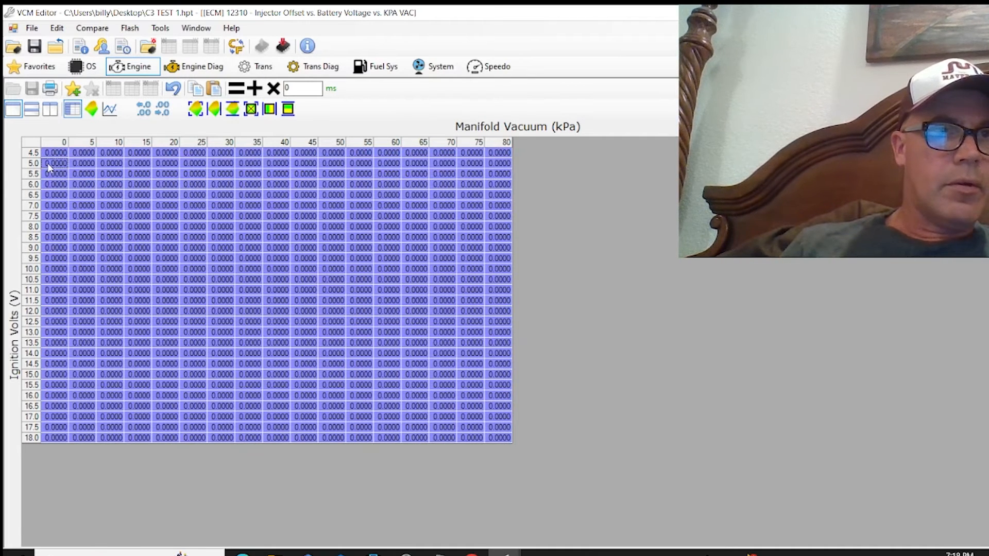
{"action": "left_click_drag", "start_coordinate": [296, 87], "coordinate": [284, 88]}
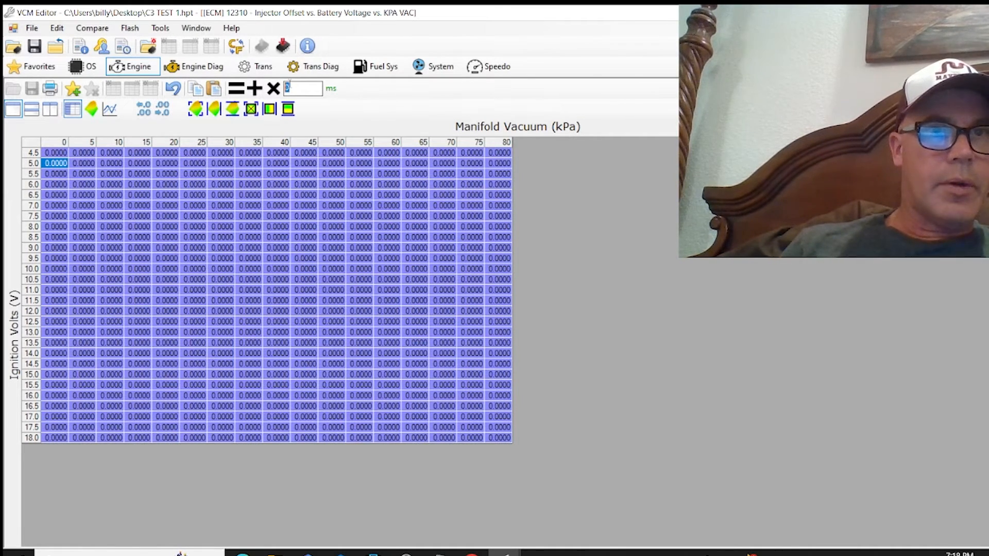
{"action": "right_click", "coordinate": [287, 88]}
{"action": "left_click", "coordinate": [294, 147]}
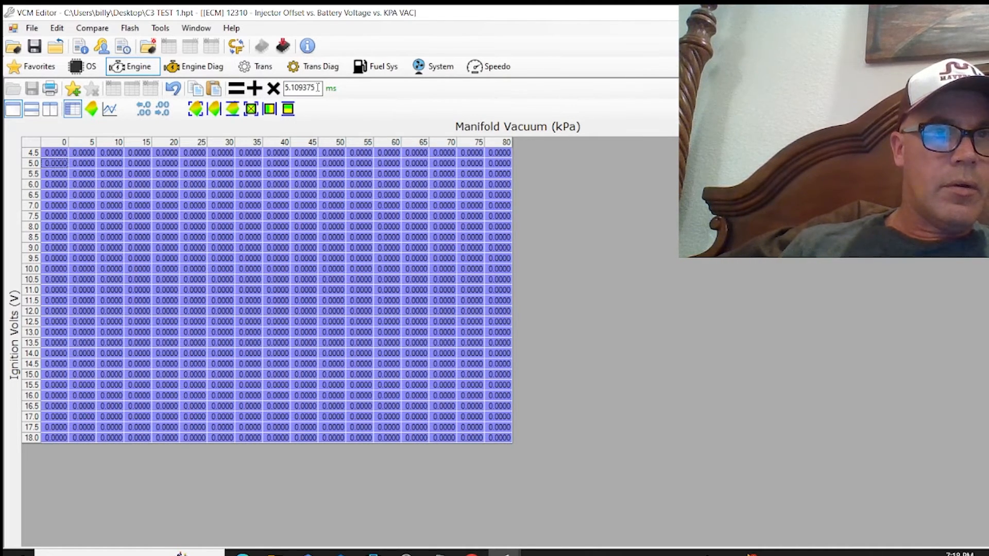
{"action": "left_click", "coordinate": [236, 88]}
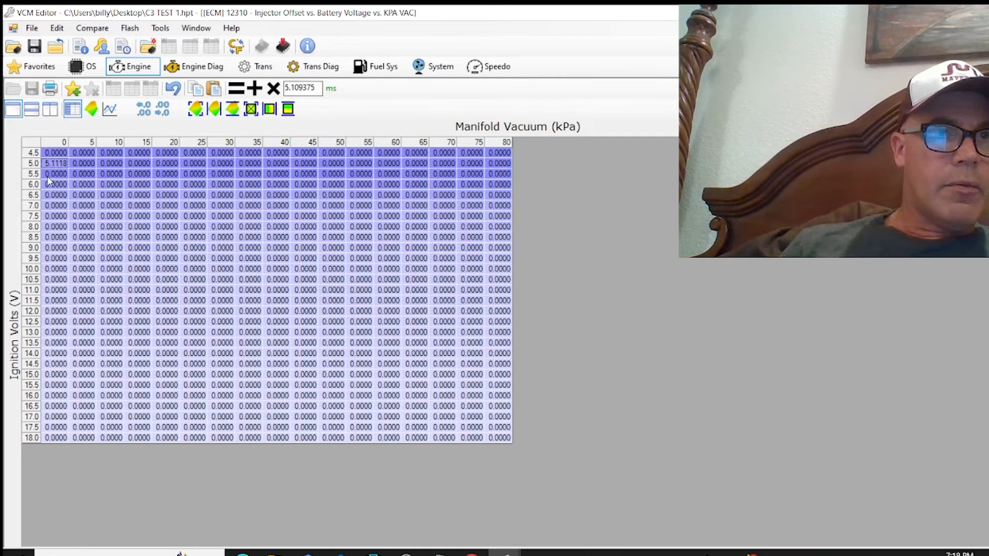
{"action": "left_click", "coordinate": [57, 184]}
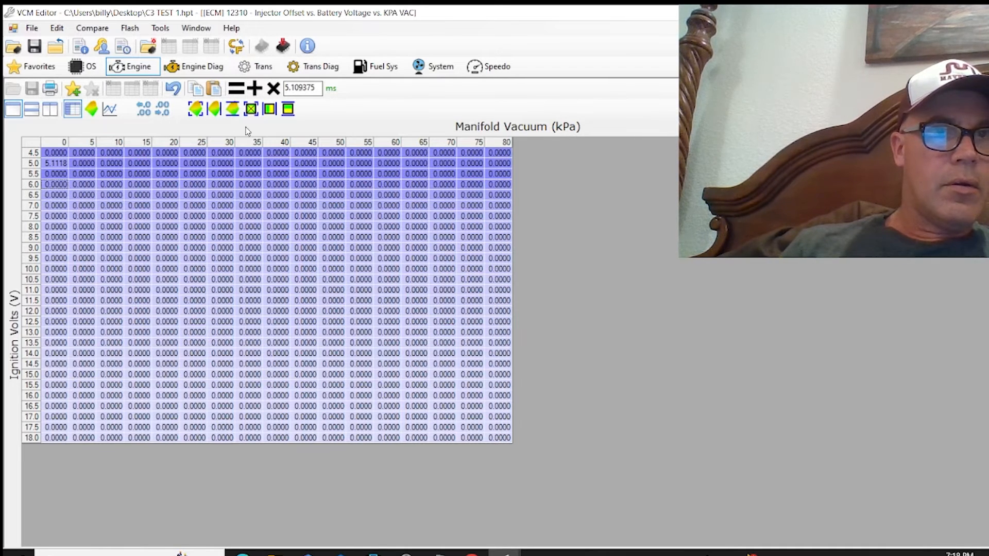
{"action": "left_click", "coordinate": [317, 89]}
{"action": "left_click", "coordinate": [243, 90]}
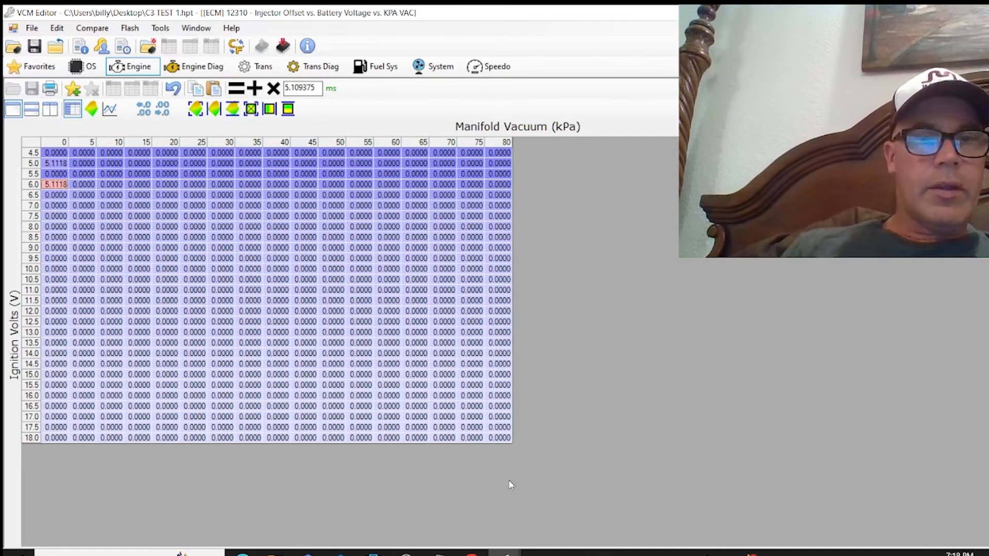
- Check the Avalanche table, then set the 4.5 V, 0 kPa cell to 5.109375 and interpolate the 0 kPa column vertically from 4.5 to 6.0 V
{"action": "mouse_move", "coordinate": [497, 550]}
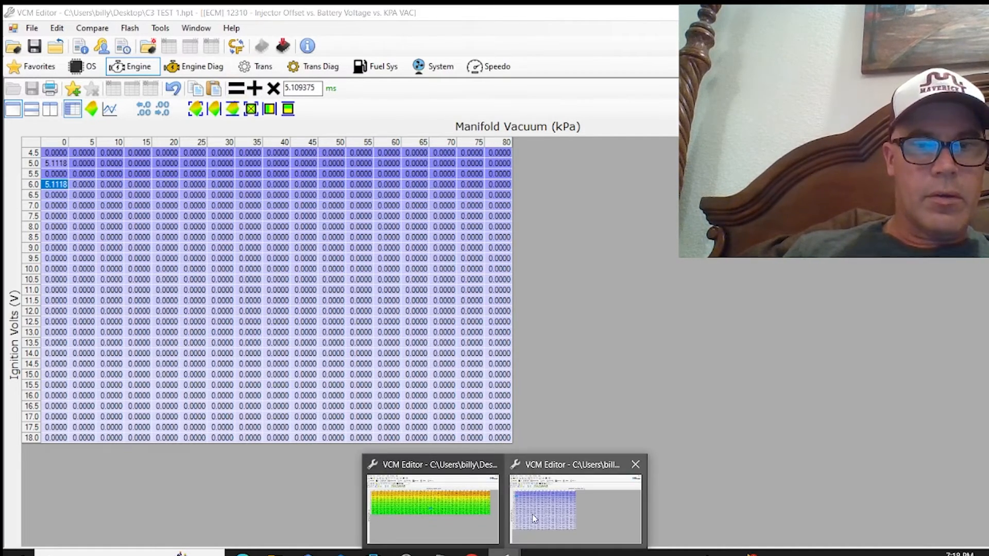
{"action": "left_click", "coordinate": [430, 494]}
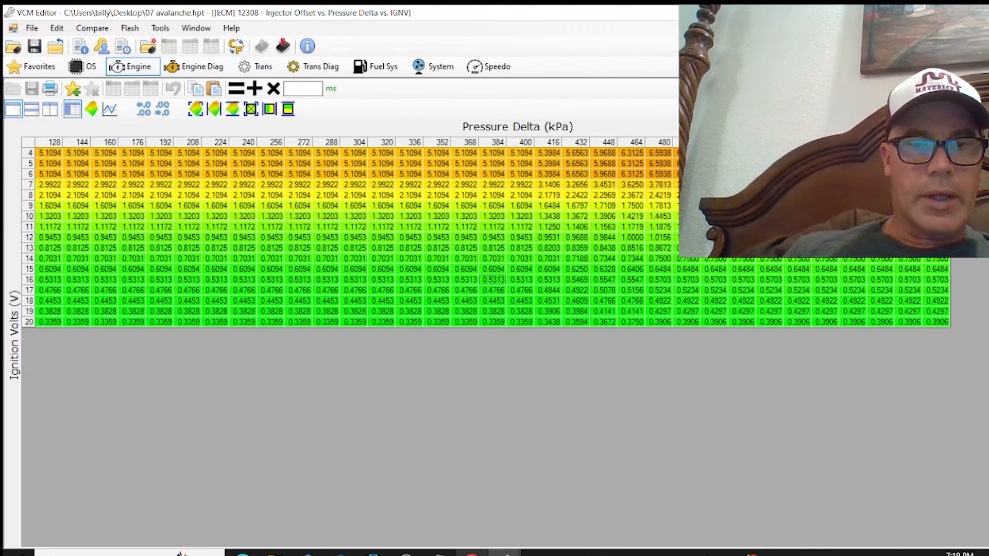
{"action": "left_click", "coordinate": [505, 554]}
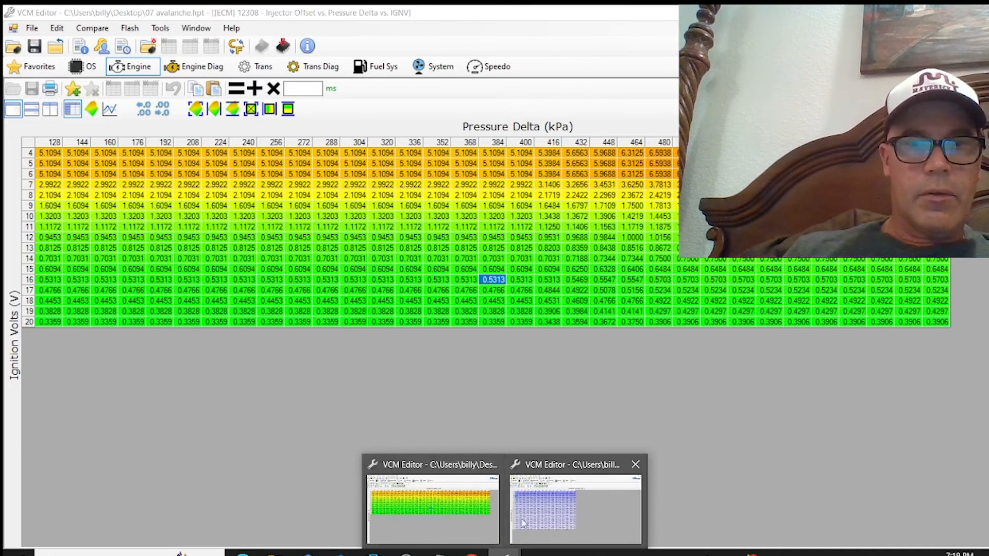
{"action": "left_click", "coordinate": [565, 527]}
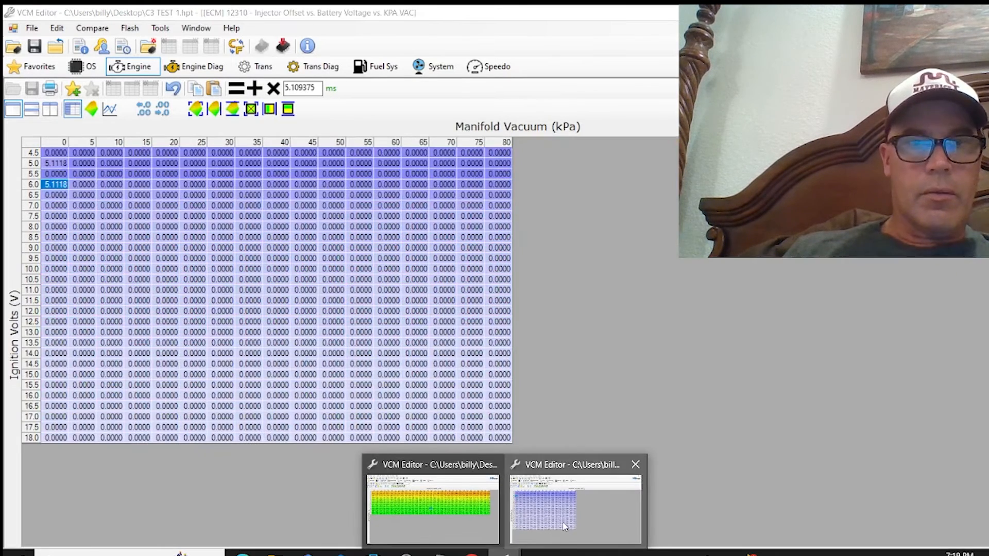
{"action": "left_click", "coordinate": [55, 154]}
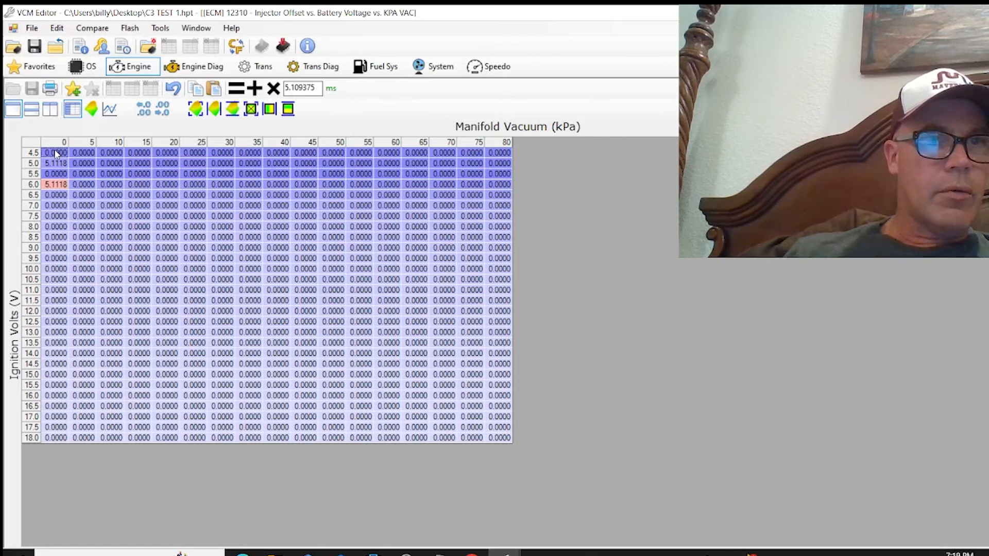
{"action": "type", "text": "5.1118"}
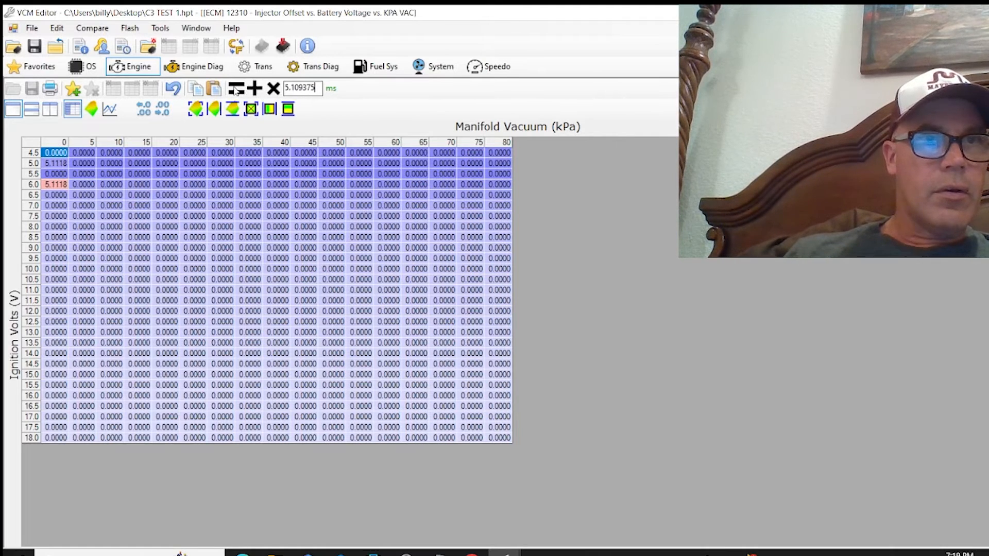
{"action": "mouse_move", "coordinate": [60, 159]}
{"action": "left_mouse_down"}
{"action": "mouse_move", "coordinate": [56, 184]}
{"action": "mouse_move", "coordinate": [56, 174]}
{"action": "left_mouse_up"}
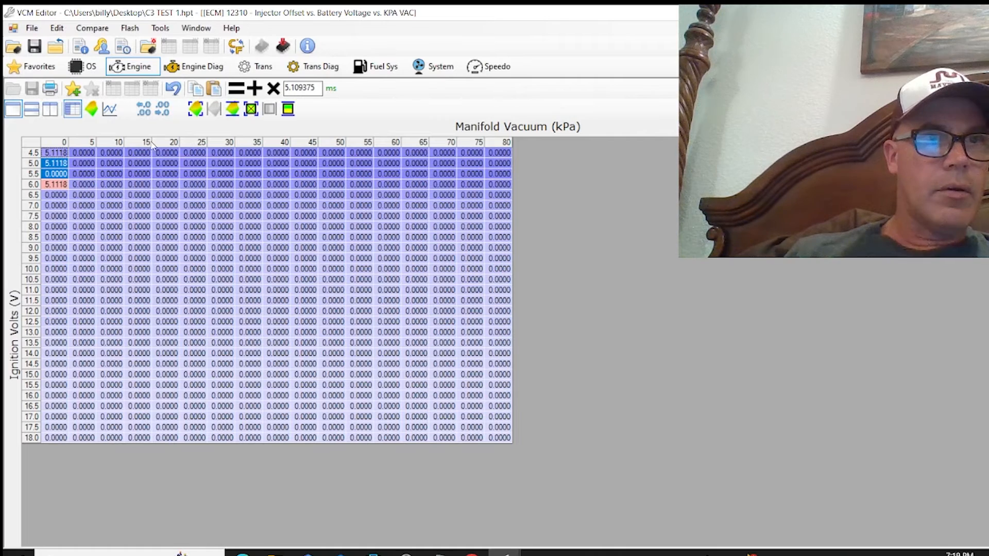
{"action": "left_click_drag", "start_coordinate": [60, 184], "coordinate": [57, 156]}
{"action": "left_click", "coordinate": [237, 107]}
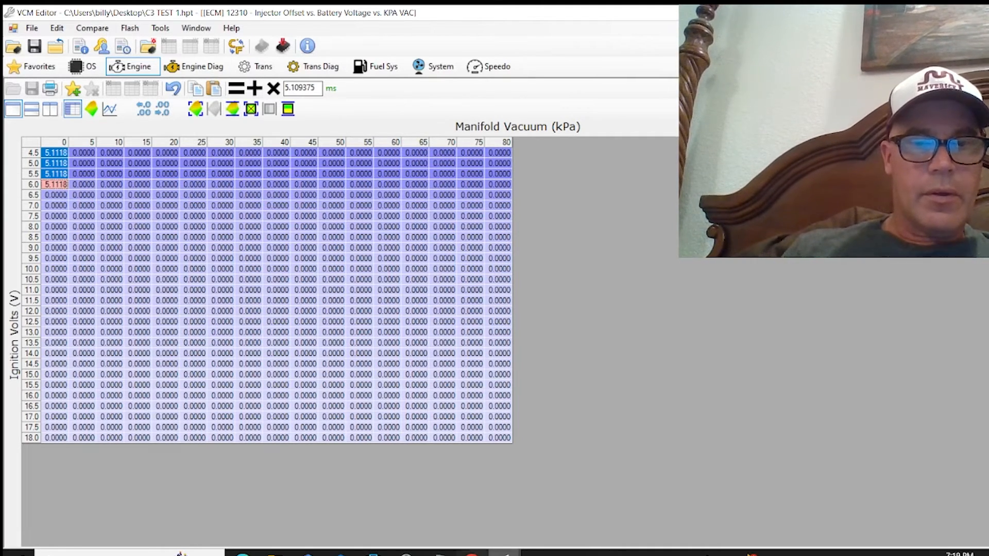
- Copy the Avalanche offset at 5 V and 416 kPa pressure delta and return to the C3 TEST 1 offset table
{"action": "left_click", "coordinate": [505, 554]}
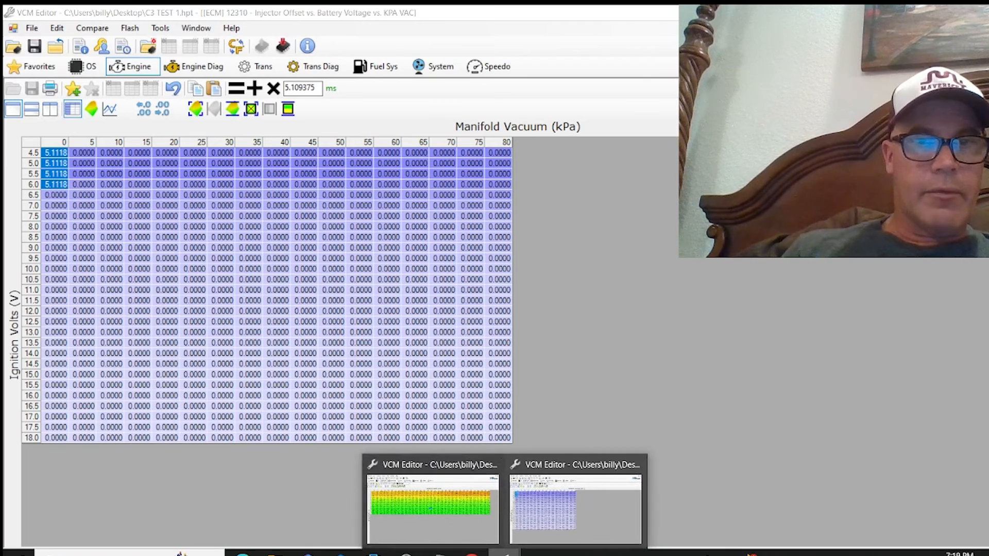
{"action": "left_click", "coordinate": [480, 537]}
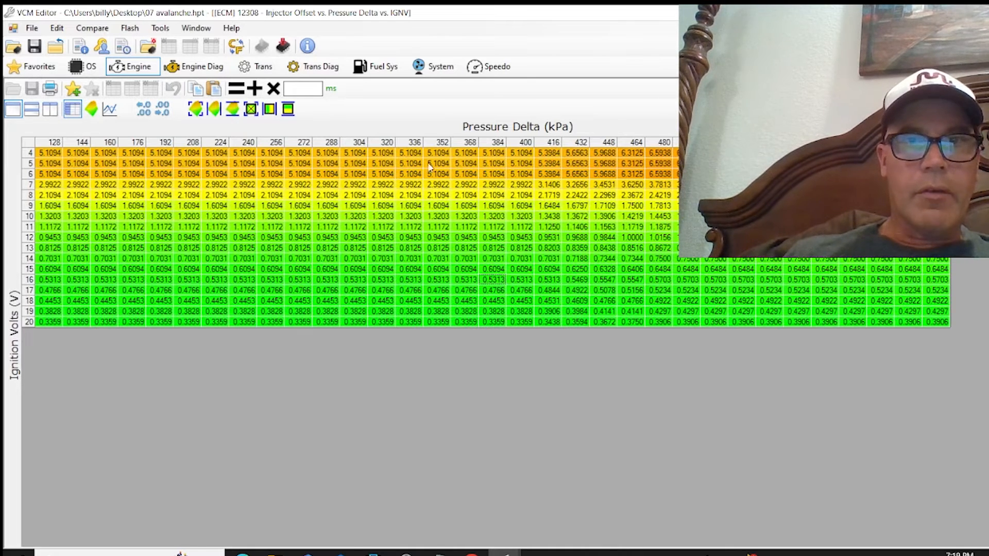
{"action": "left_click", "coordinate": [542, 167]}
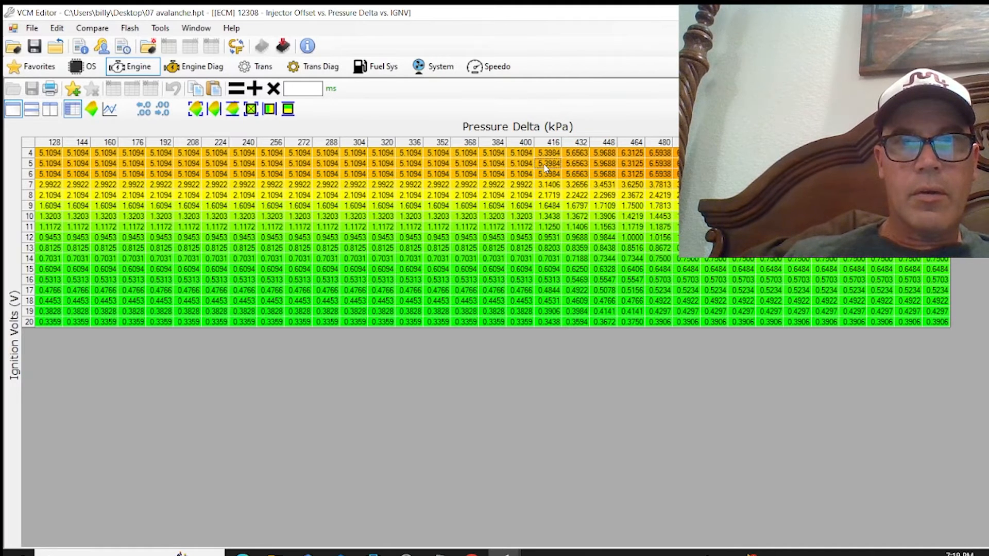
{"action": "right_click", "coordinate": [545, 167]}
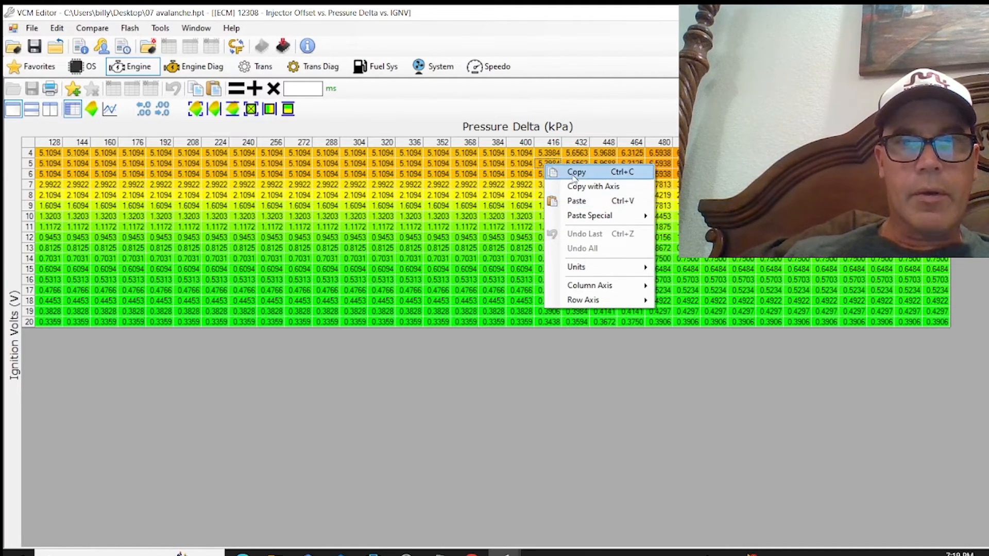
{"action": "left_click", "coordinate": [554, 170]}
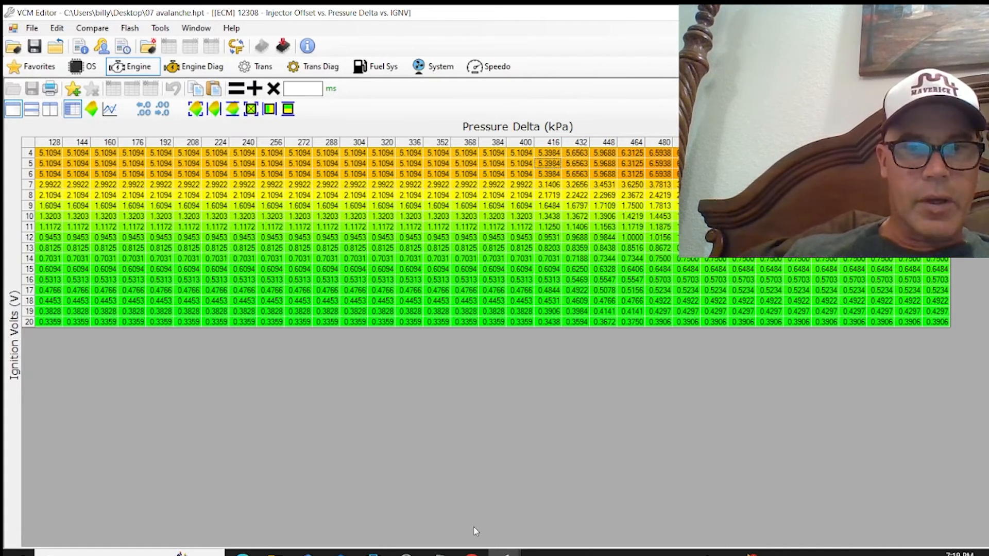
{"action": "mouse_move", "coordinate": [505, 553]}
{"action": "left_click", "coordinate": [520, 490]}
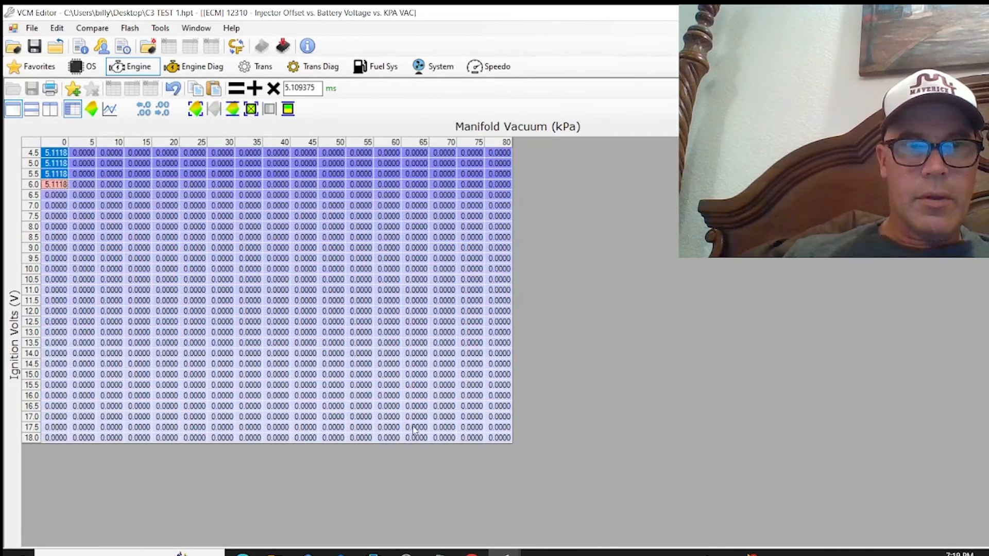
- Set the 6.0 V, 15 kPa vacuum cell of the offset table to the copied 5.3984375 ms value
{"action": "left_click", "coordinate": [137, 183]}
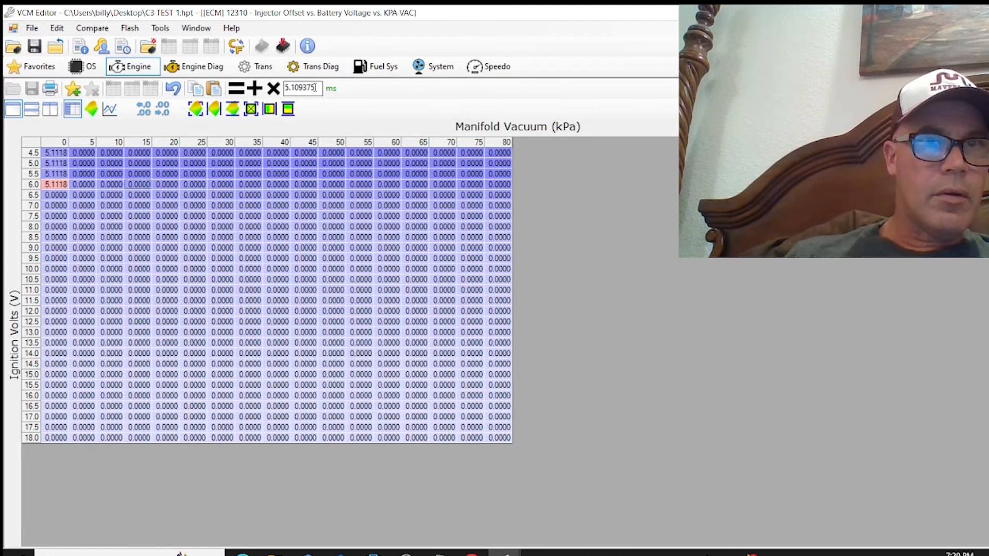
{"action": "left_click_drag", "start_coordinate": [316, 87], "coordinate": [286, 90]}
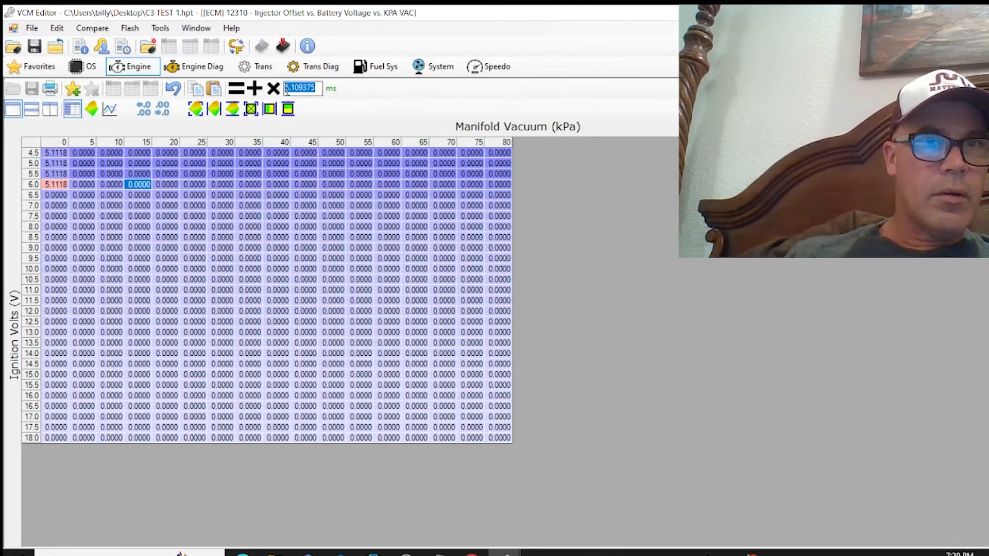
{"action": "right_click", "coordinate": [286, 90]}
{"action": "left_click", "coordinate": [324, 148]}
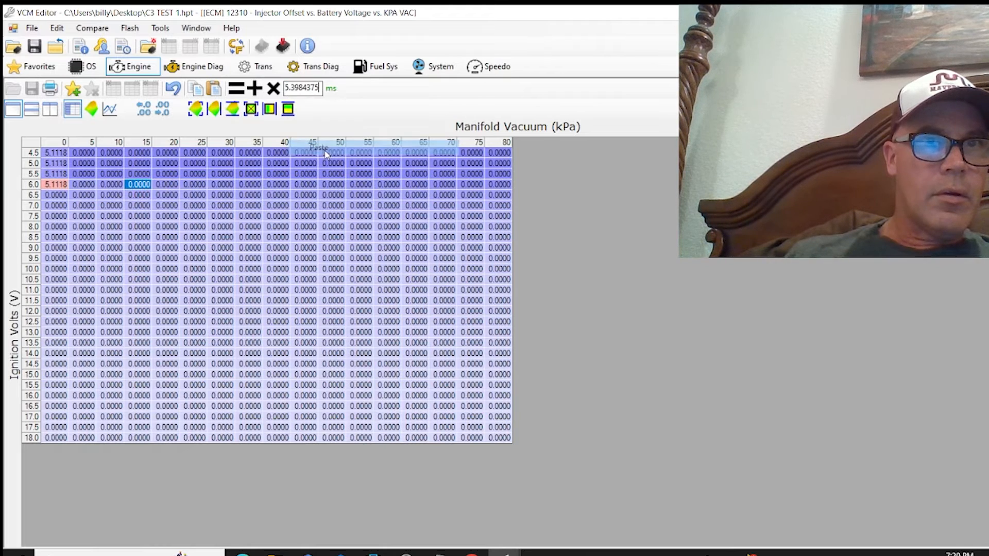
{"action": "right_click", "coordinate": [140, 186]}
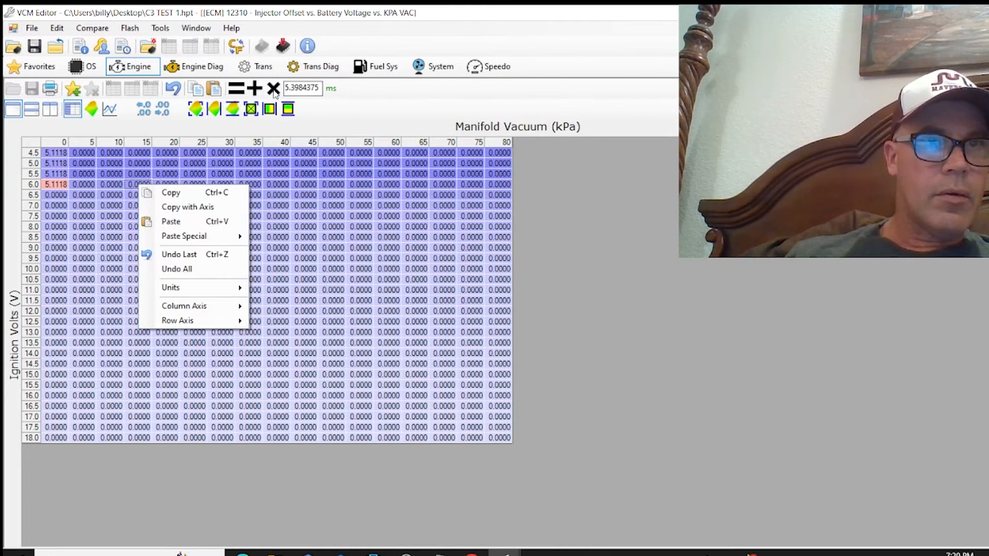
{"action": "left_click", "coordinate": [236, 88]}
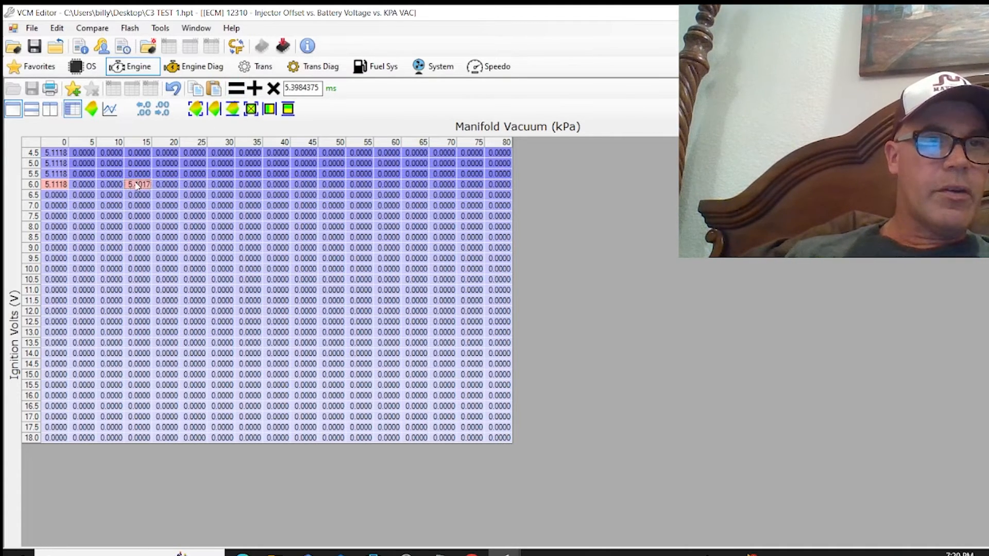
- Set the 4.5 V, 15 kPa cell to 5.3984375 and interpolate the 15 kPa column vertically down to 6.0 V
{"action": "left_click", "coordinate": [135, 156]}
{"action": "right_click", "coordinate": [135, 156]}
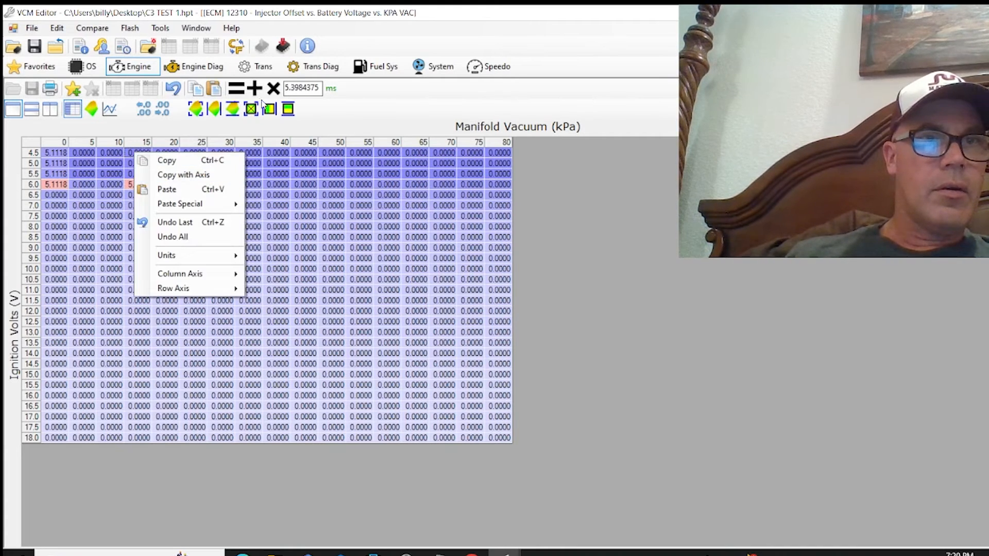
{"action": "left_click", "coordinate": [238, 90]}
{"action": "left_click_drag", "start_coordinate": [139, 163], "coordinate": [142, 186]}
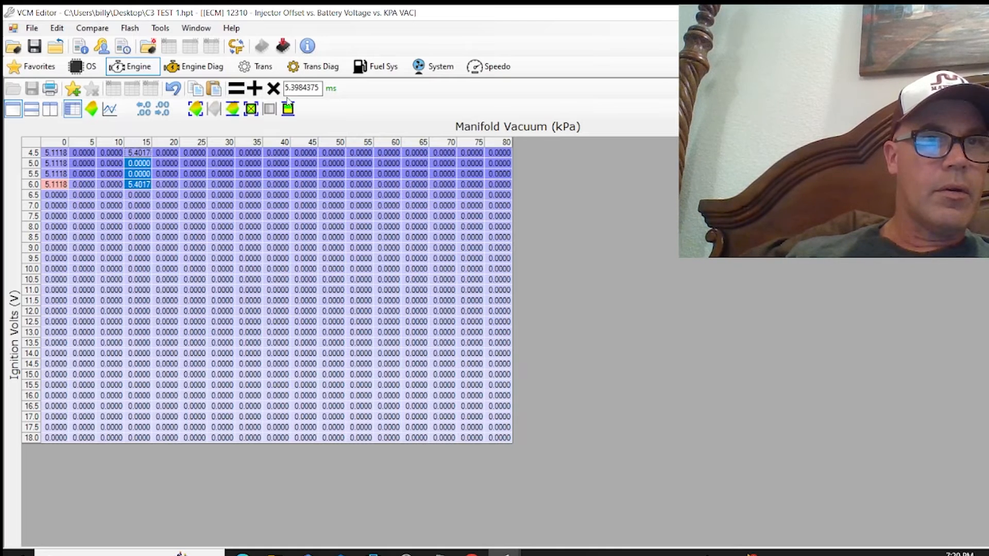
{"action": "left_click", "coordinate": [251, 109]}
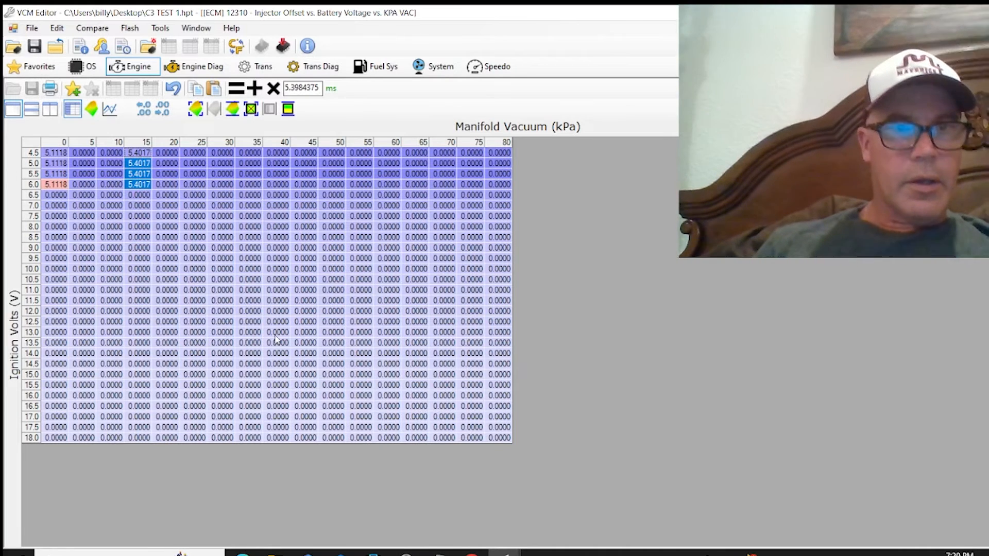
- Copy the Avalanche offset at 7 V and 400 kPa pressure delta into the 7.0 V, 0 kPa cell of C3 TEST 1
{"action": "mouse_move", "coordinate": [440, 553]}
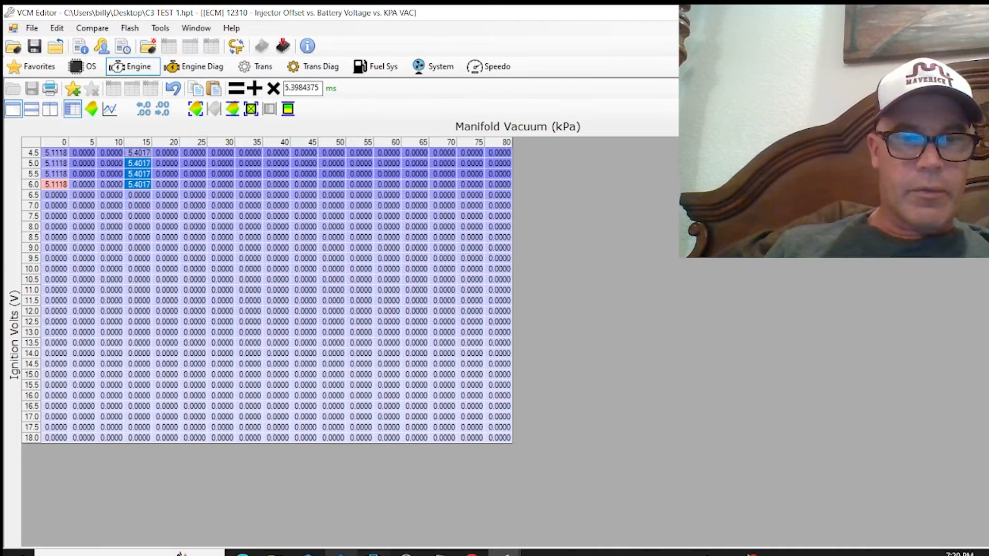
{"action": "mouse_move", "coordinate": [504, 554]}
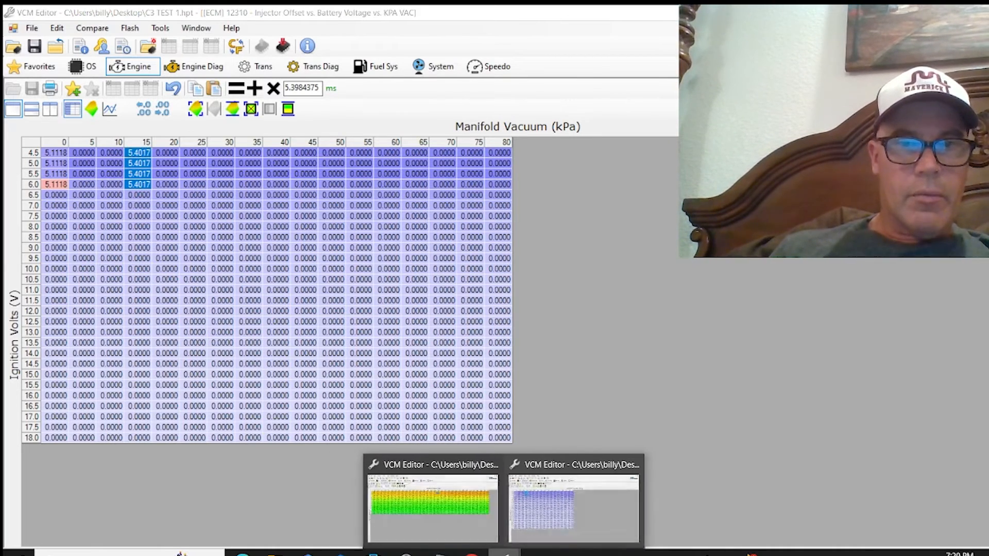
{"action": "left_click", "coordinate": [465, 519]}
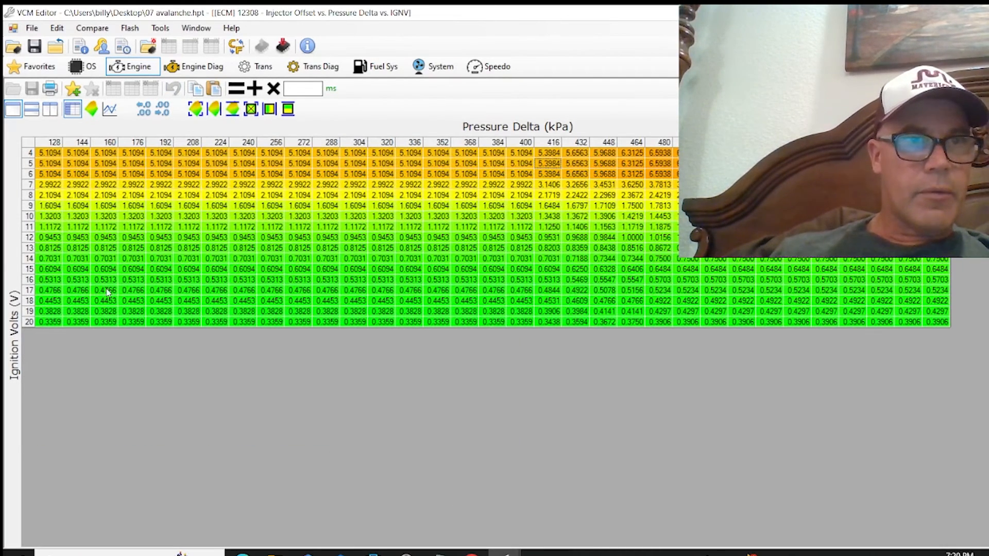
{"action": "left_click", "coordinate": [529, 184]}
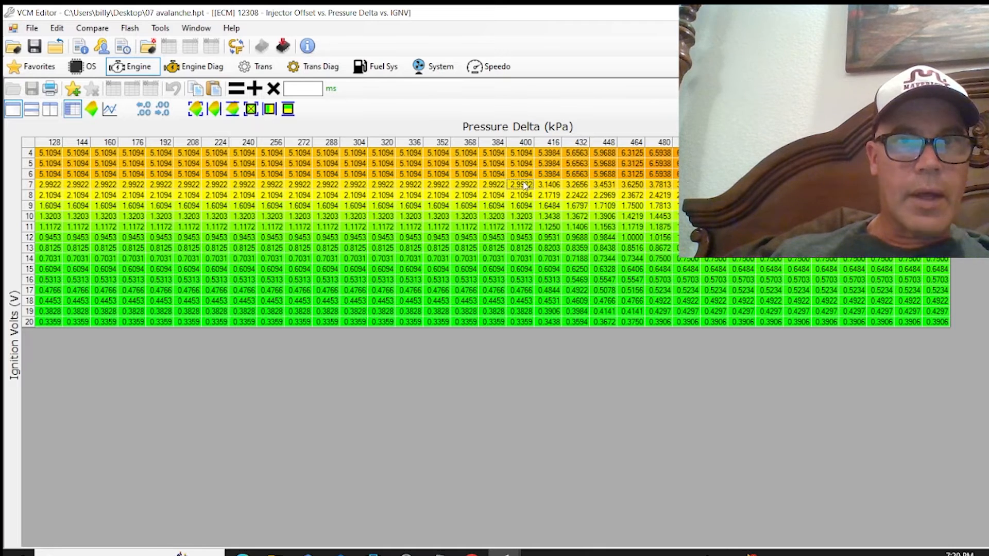
{"action": "right_click", "coordinate": [520, 184]}
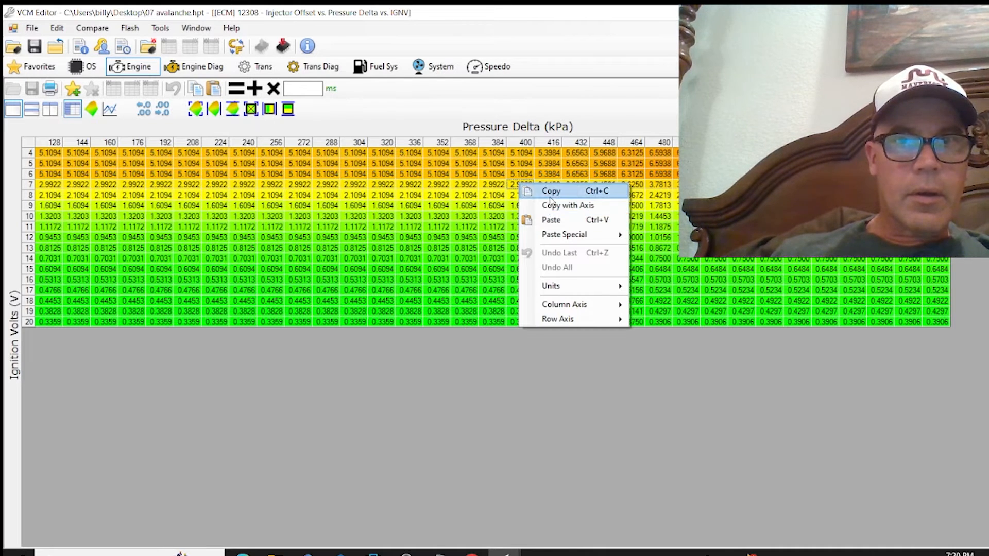
{"action": "left_click", "coordinate": [550, 194]}
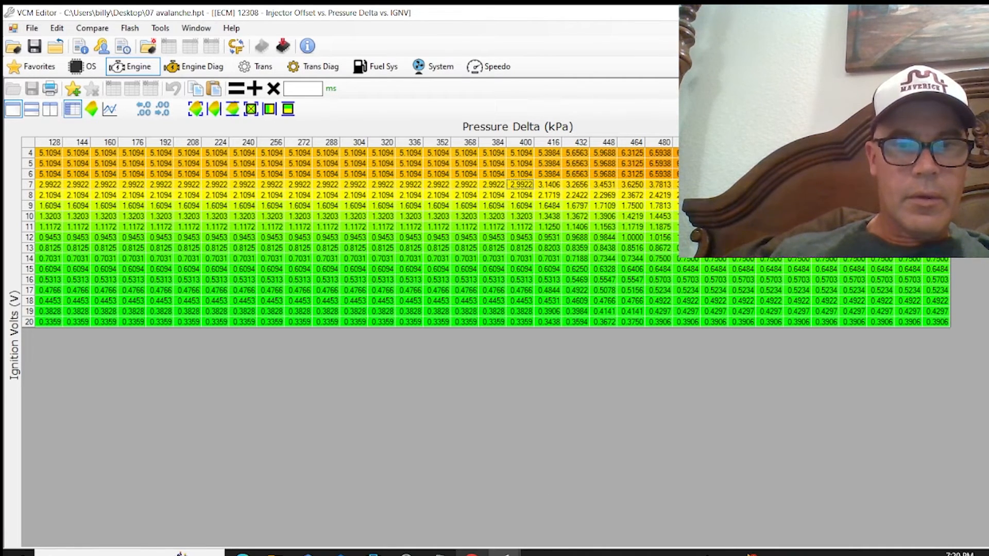
{"action": "mouse_move", "coordinate": [505, 553]}
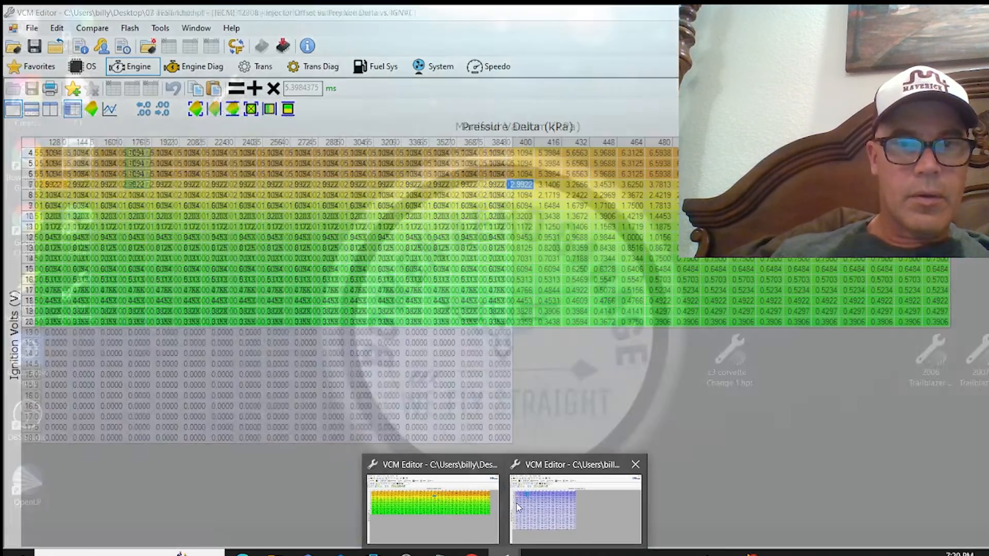
{"action": "left_click", "coordinate": [525, 502]}
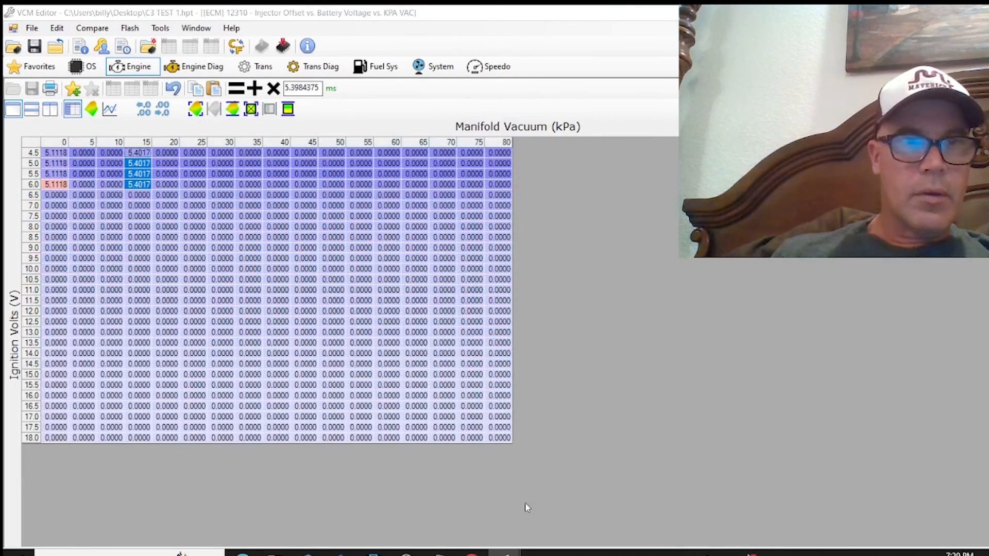
{"action": "left_click", "coordinate": [48, 210]}
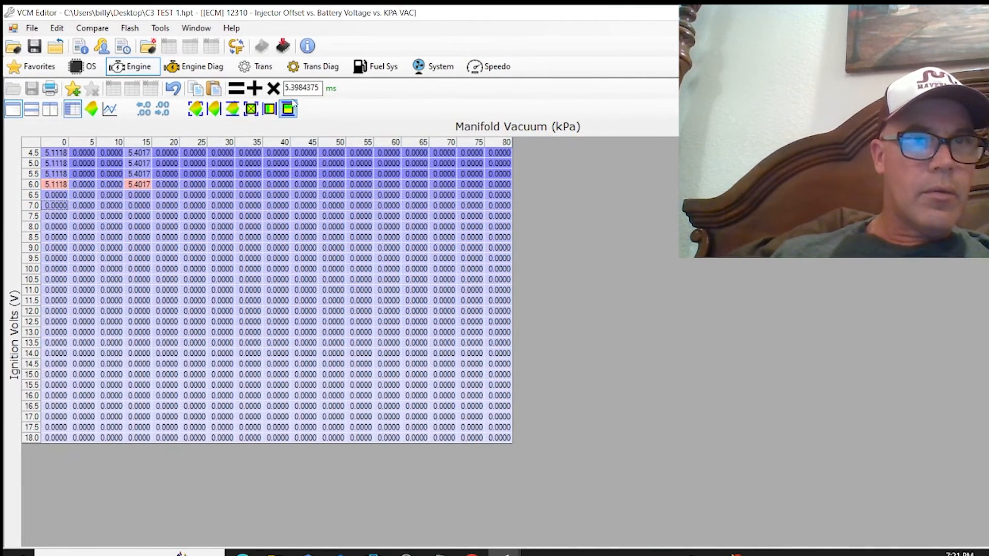
{"action": "right_click", "coordinate": [45, 209]}
{"action": "left_click", "coordinate": [85, 241]}
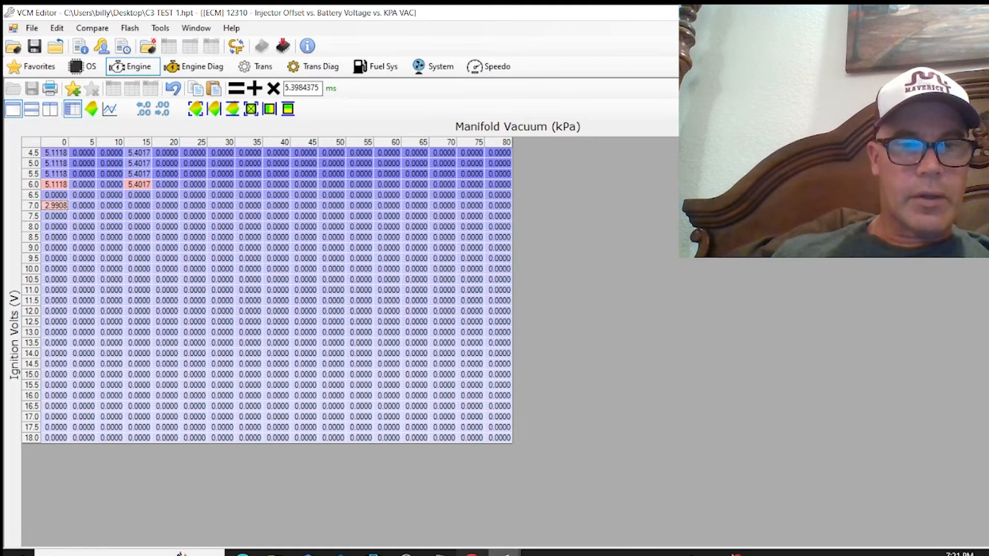
- Copy the Avalanche offset at 7 V and 416 kPa pressure delta and return to the C3 TEST 1 offset table
{"action": "mouse_move", "coordinate": [439, 553]}
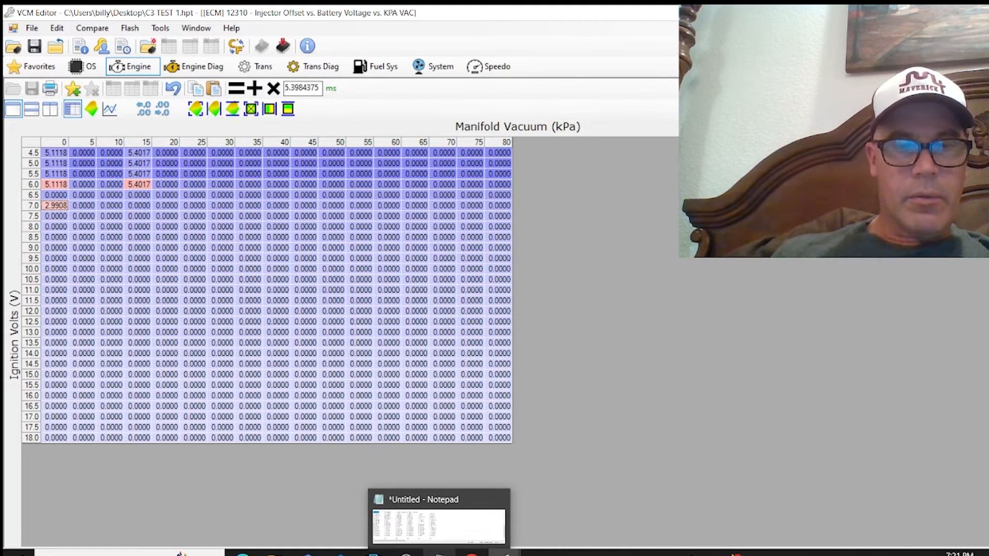
{"action": "mouse_move", "coordinate": [505, 553]}
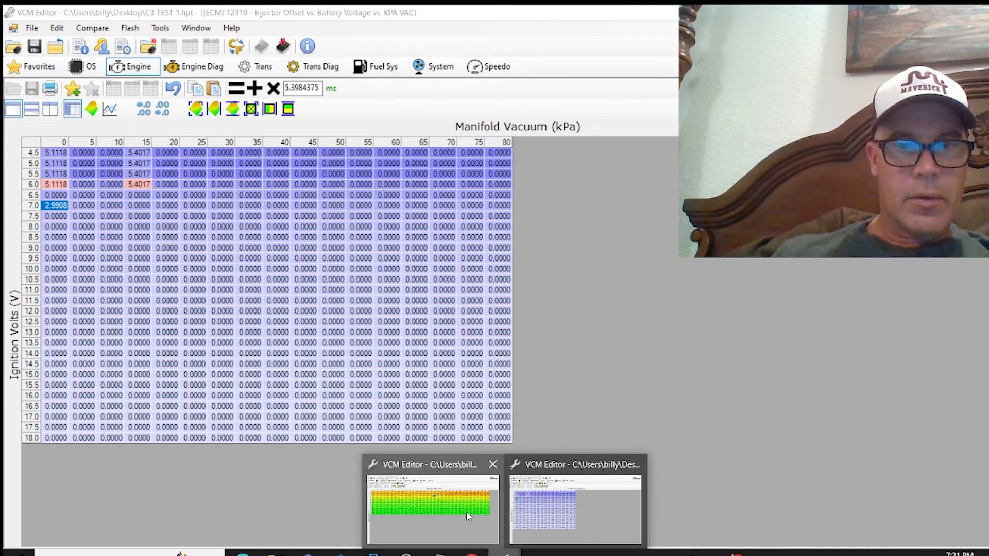
{"action": "left_click", "coordinate": [466, 512]}
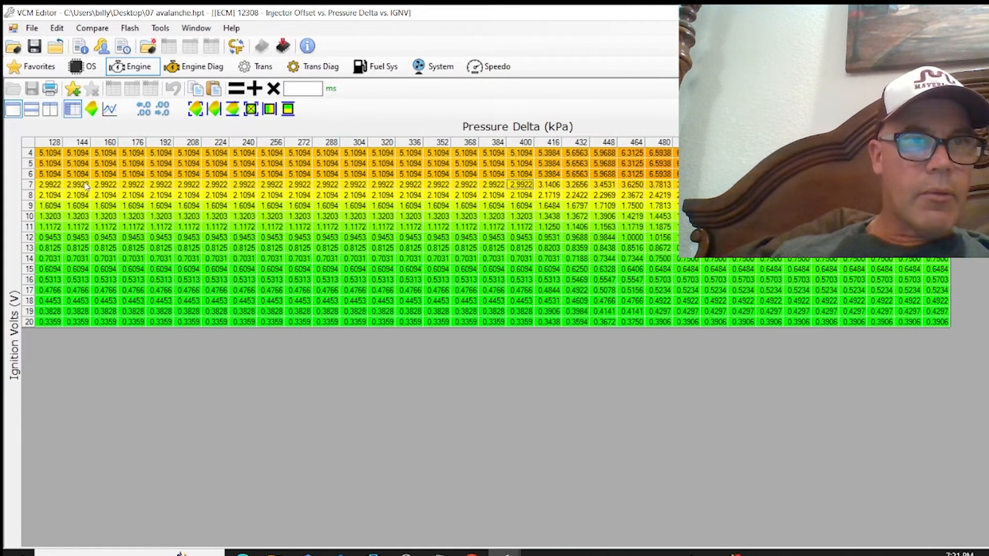
{"action": "left_click", "coordinate": [544, 186]}
{"action": "right_click", "coordinate": [543, 185]}
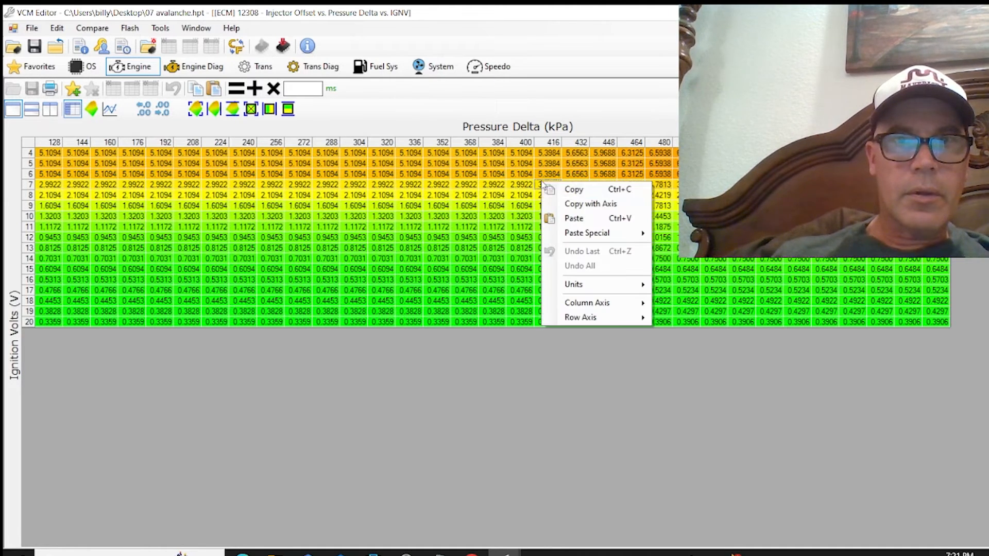
{"action": "left_click", "coordinate": [567, 205]}
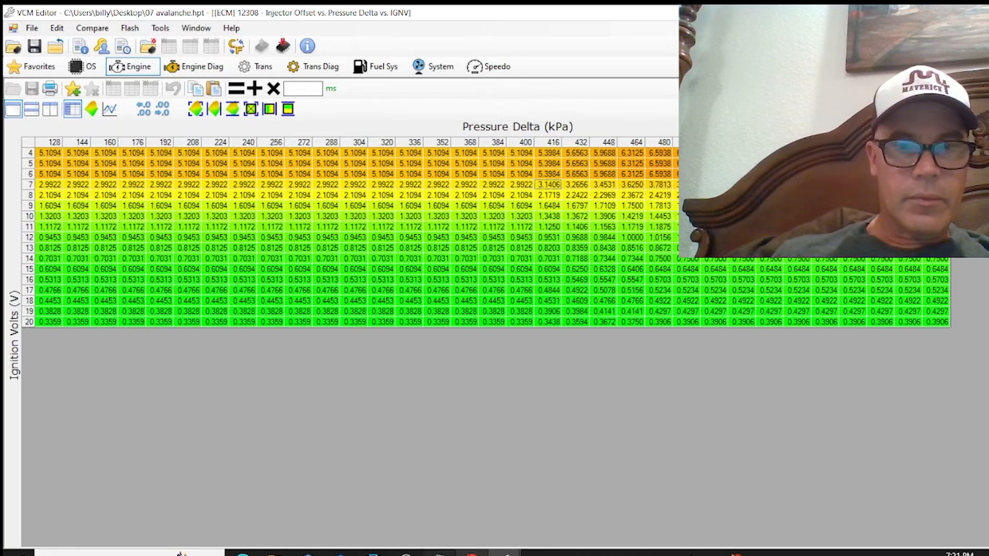
{"action": "mouse_move", "coordinate": [506, 554]}
{"action": "left_click", "coordinate": [544, 527]}
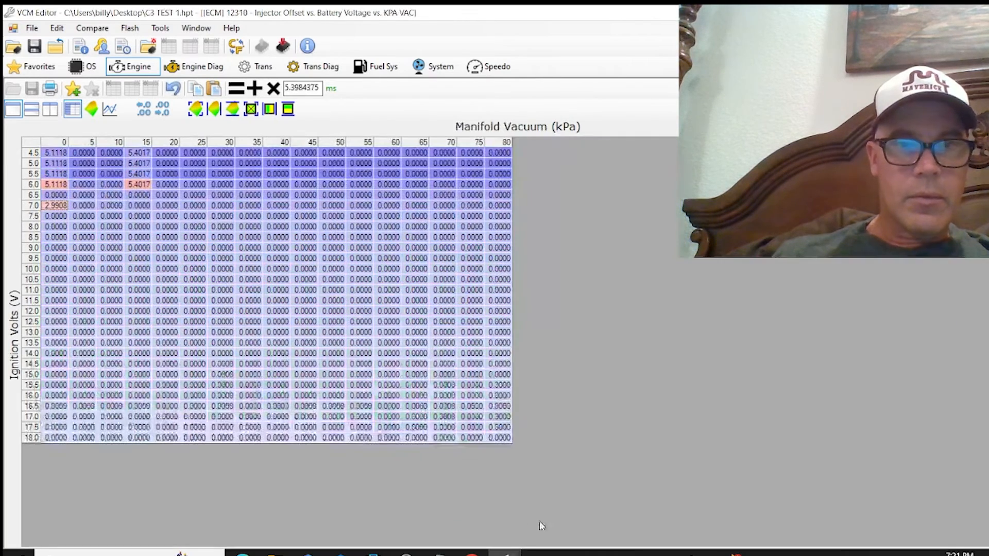
- Try to paste the copied offset into the 7.0 V, 15 kPa cell and look for an undo option
{"action": "right_click", "coordinate": [140, 213]}
{"action": "left_click", "coordinate": [175, 241]}
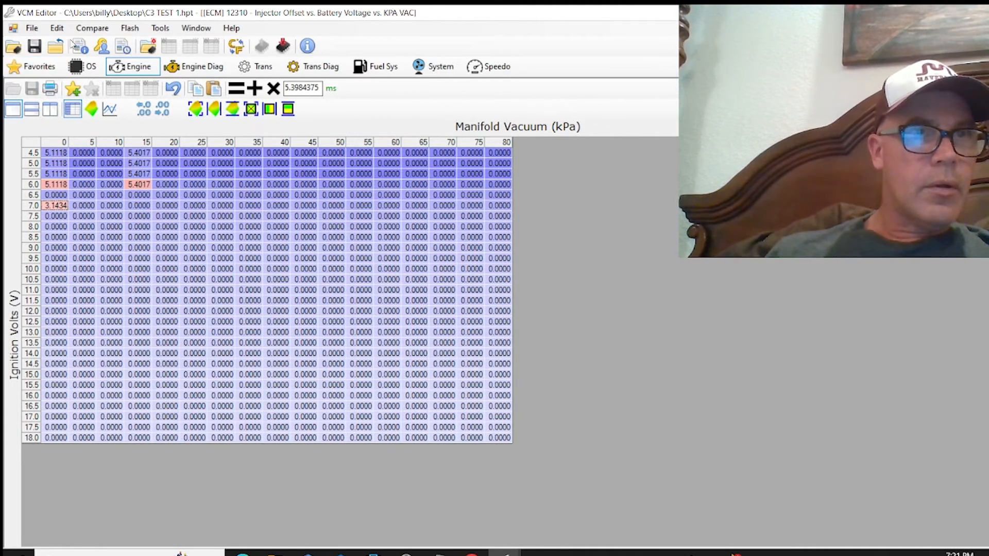
{"action": "left_click", "coordinate": [59, 29]}
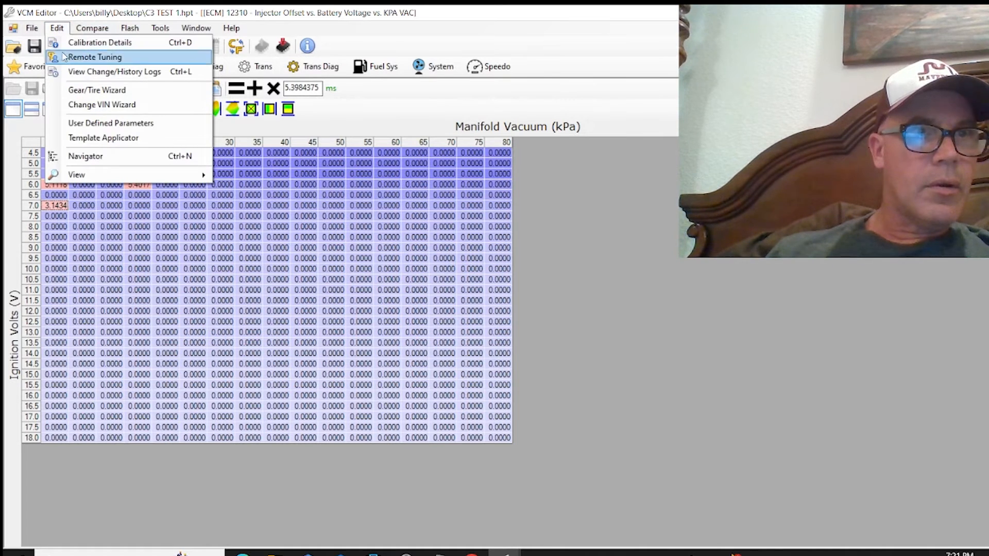
{"action": "left_click", "coordinate": [599, 299]}
- Set the 7.0 V, 15 kPa vacuum cell to the copied 3.140625 ms offset
{"action": "left_click", "coordinate": [142, 208]}
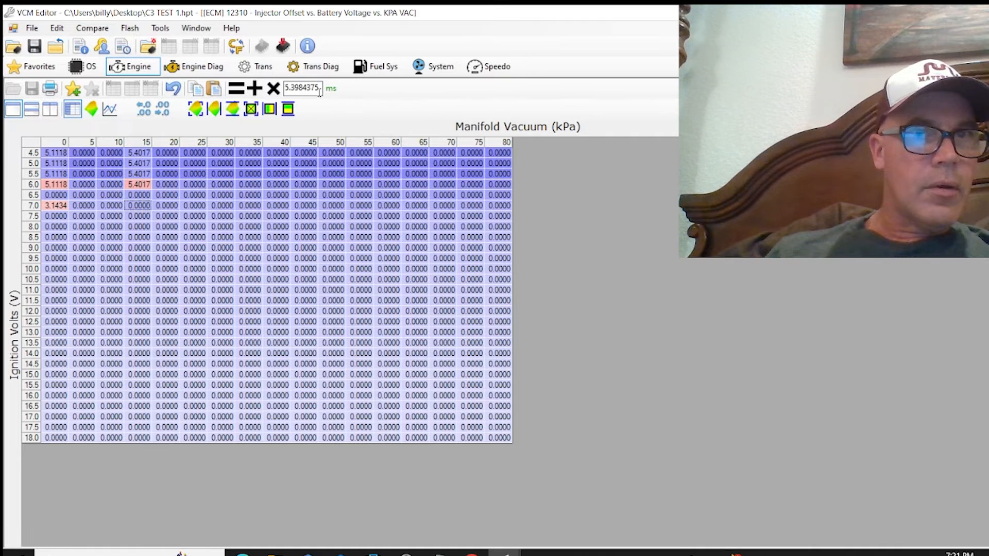
{"action": "right_click", "coordinate": [296, 89]}
{"action": "left_click_drag", "start_coordinate": [315, 88], "coordinate": [288, 88]}
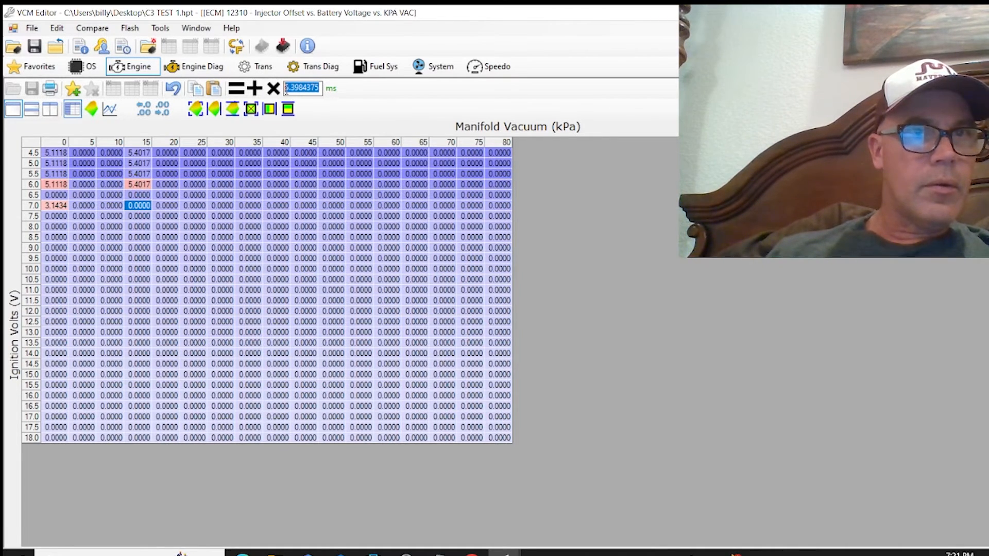
{"action": "right_click", "coordinate": [291, 86]}
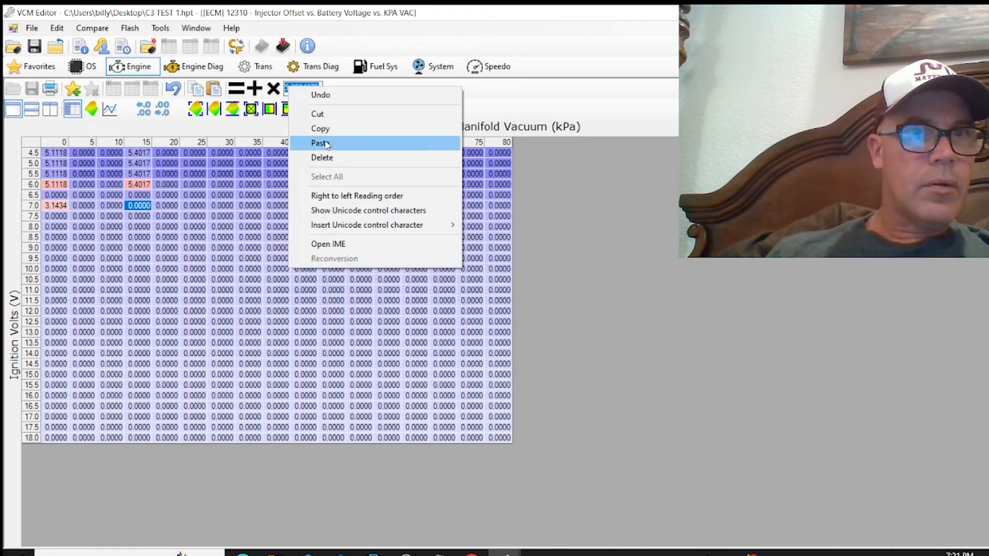
{"action": "left_click", "coordinate": [326, 140]}
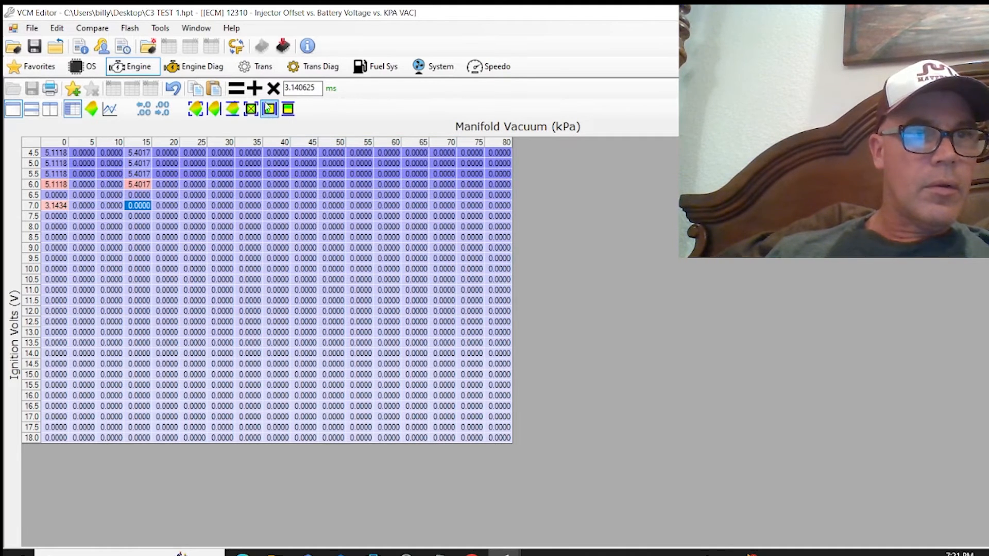
{"action": "left_click", "coordinate": [133, 205]}
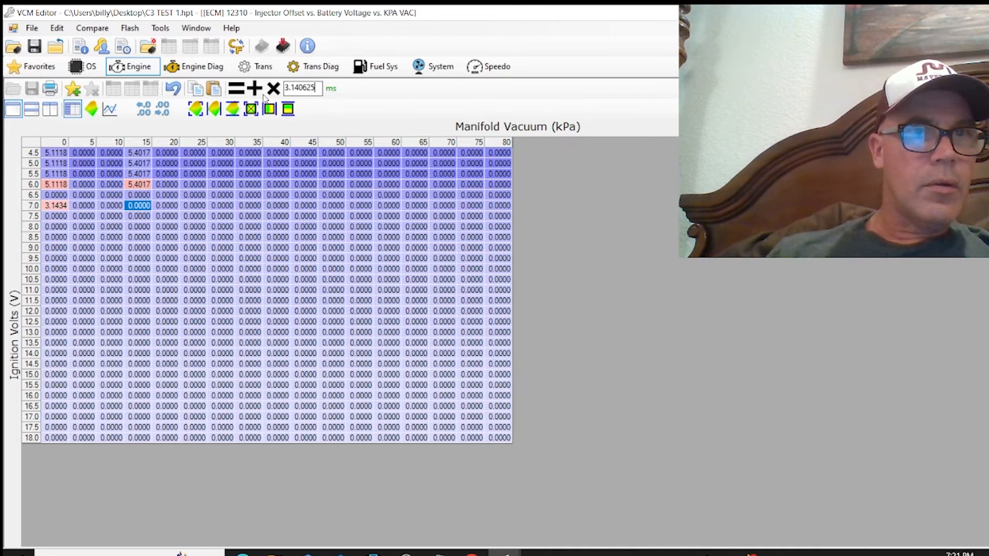
{"action": "left_click", "coordinate": [236, 88]}
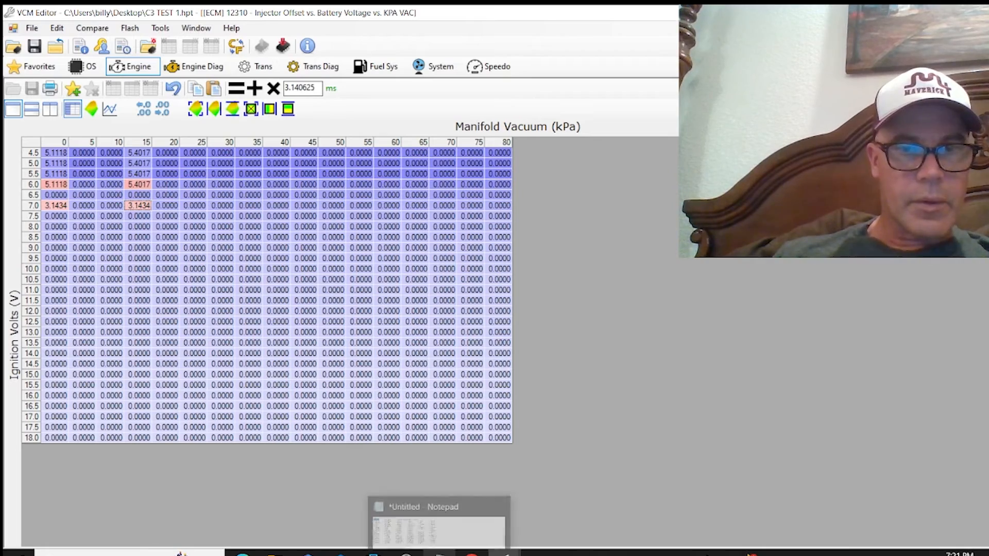
- Copy the Avalanche offset at 7 V and 400 kPa pressure delta and return to the C3 TEST 1 offset table
{"action": "left_click", "coordinate": [439, 552]}
{"action": "mouse_move", "coordinate": [504, 547]}
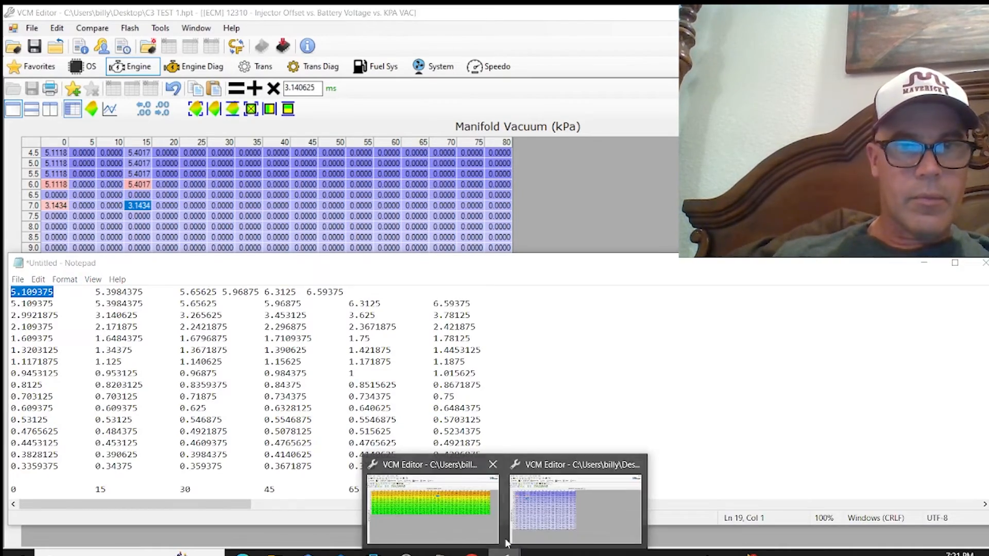
{"action": "left_click", "coordinate": [448, 513]}
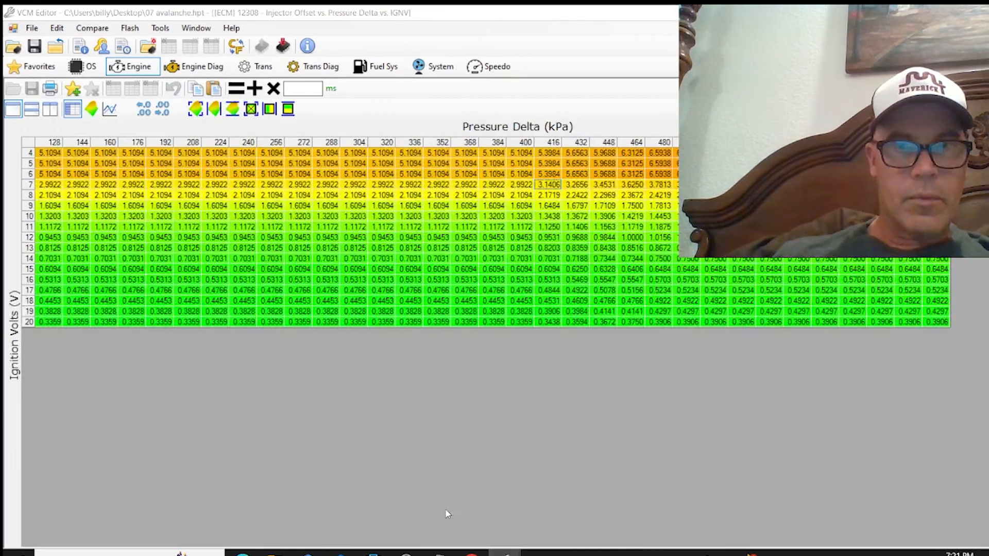
{"action": "left_click", "coordinate": [528, 186]}
{"action": "right_click", "coordinate": [524, 186]}
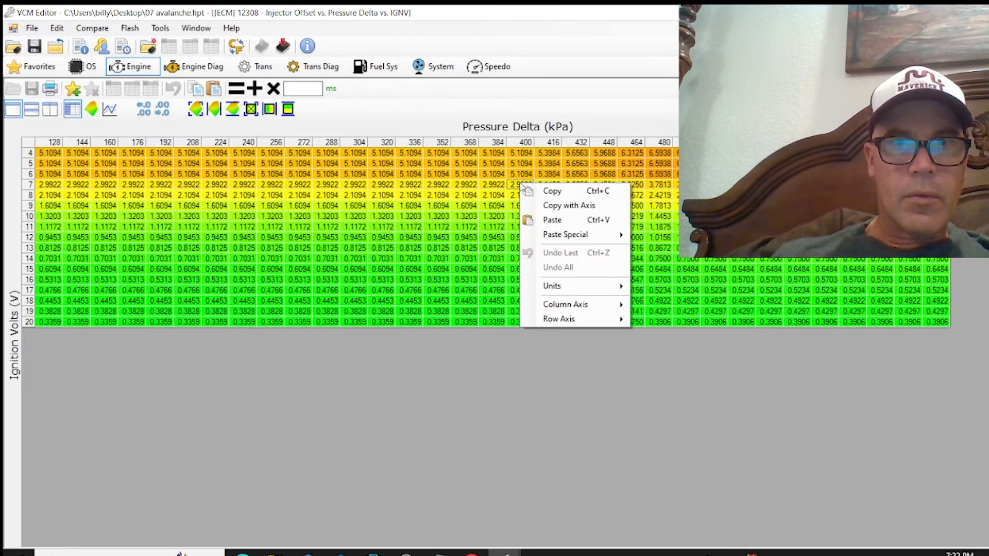
{"action": "left_click", "coordinate": [551, 190]}
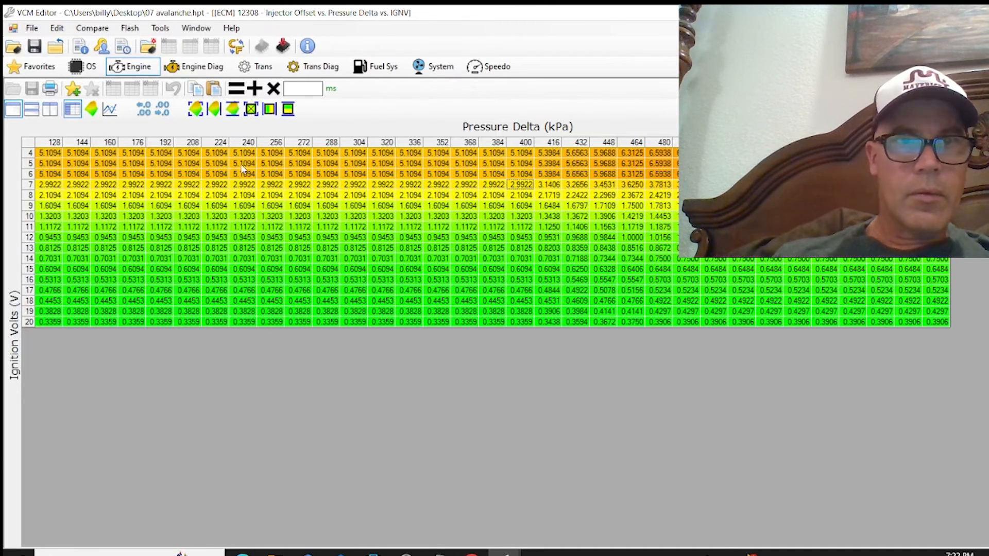
{"action": "left_click", "coordinate": [506, 553]}
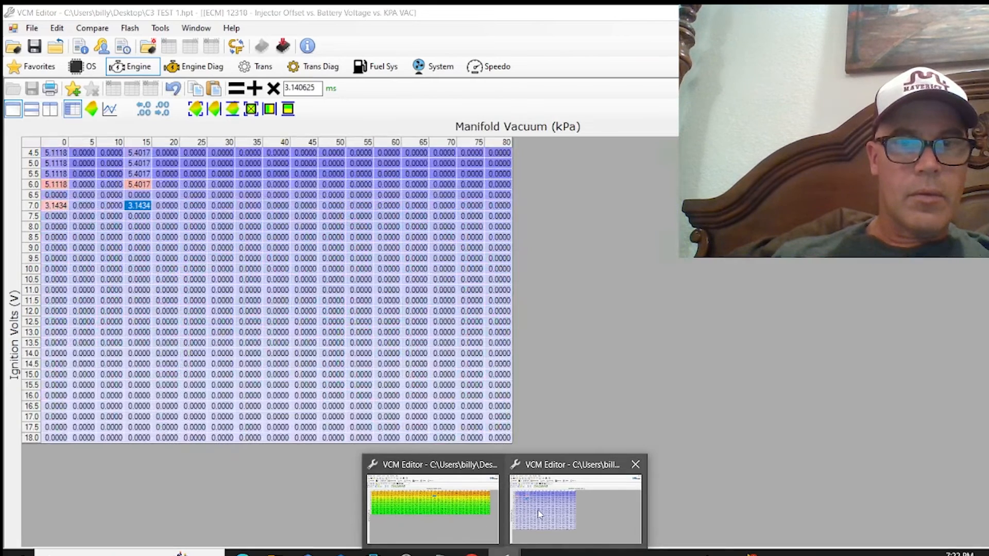
{"action": "left_click", "coordinate": [575, 502]}
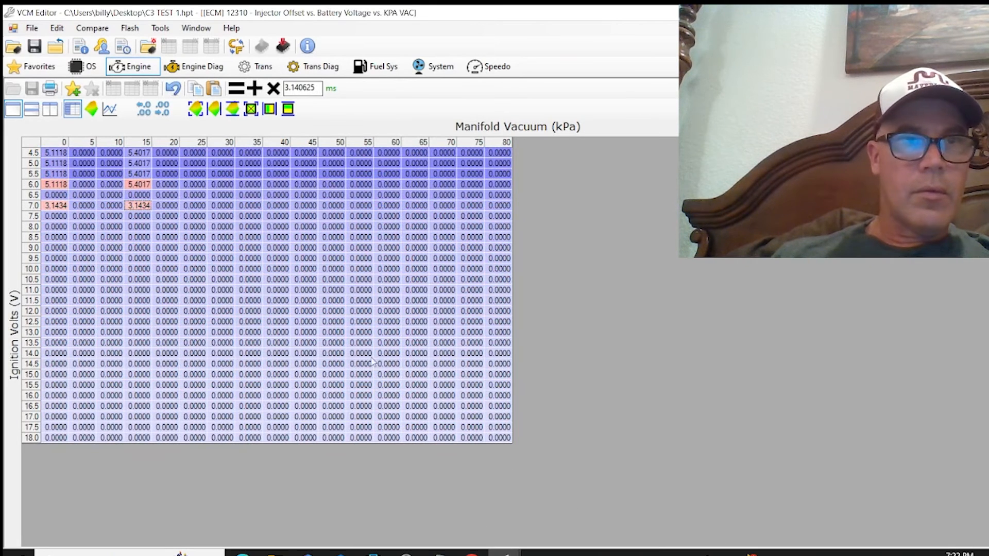
- Set the 7.0 V, 0 kPa vacuum cell to the copied 2.9921875 ms offset
{"action": "left_click_drag", "start_coordinate": [319, 90], "coordinate": [309, 92]}
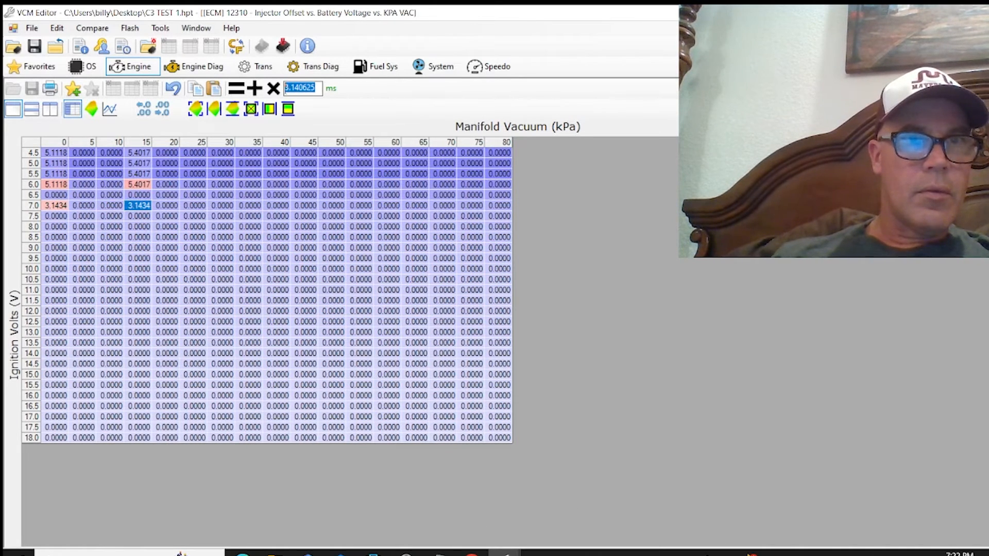
{"action": "right_click", "coordinate": [287, 88]}
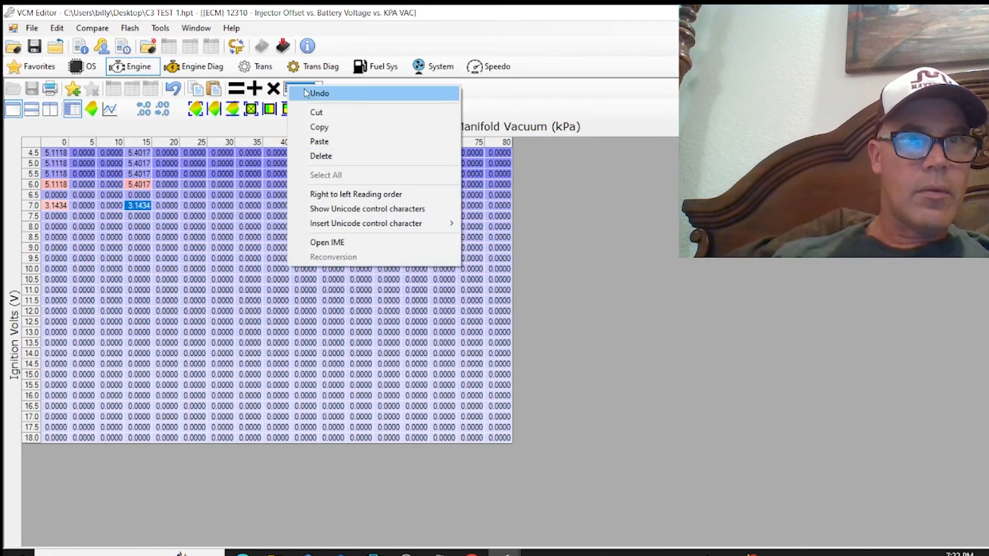
{"action": "left_click", "coordinate": [332, 141]}
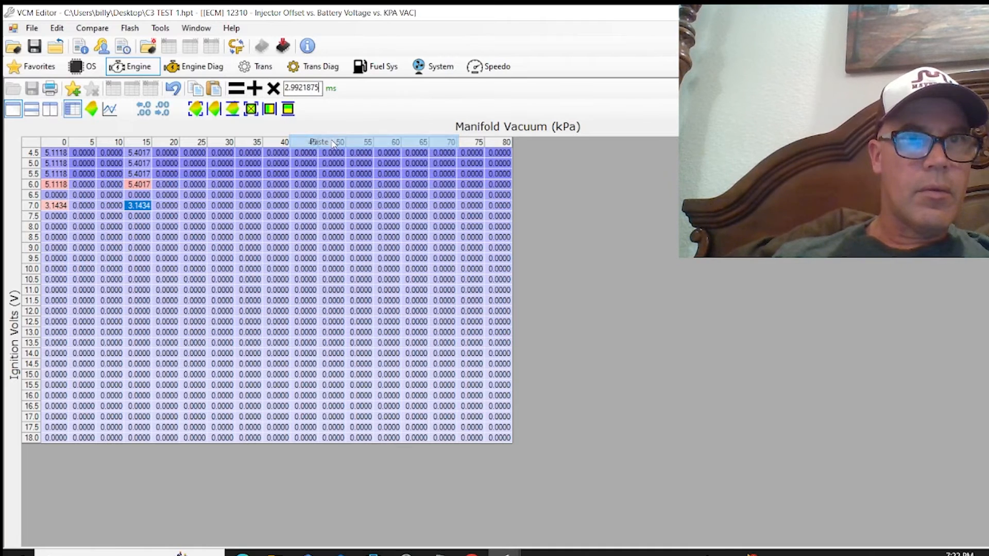
{"action": "left_click", "coordinate": [49, 207]}
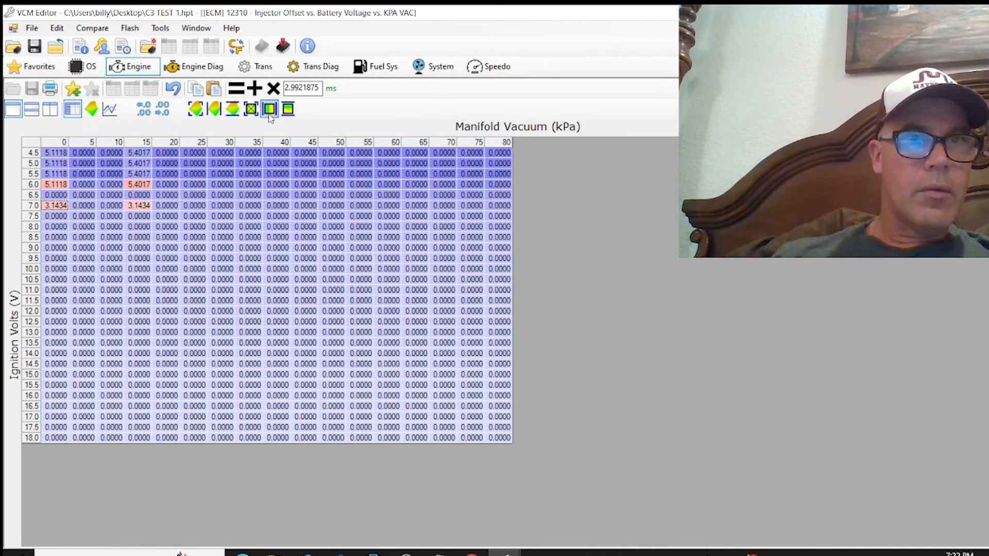
{"action": "left_click", "coordinate": [320, 91]}
{"action": "left_click", "coordinate": [238, 90]}
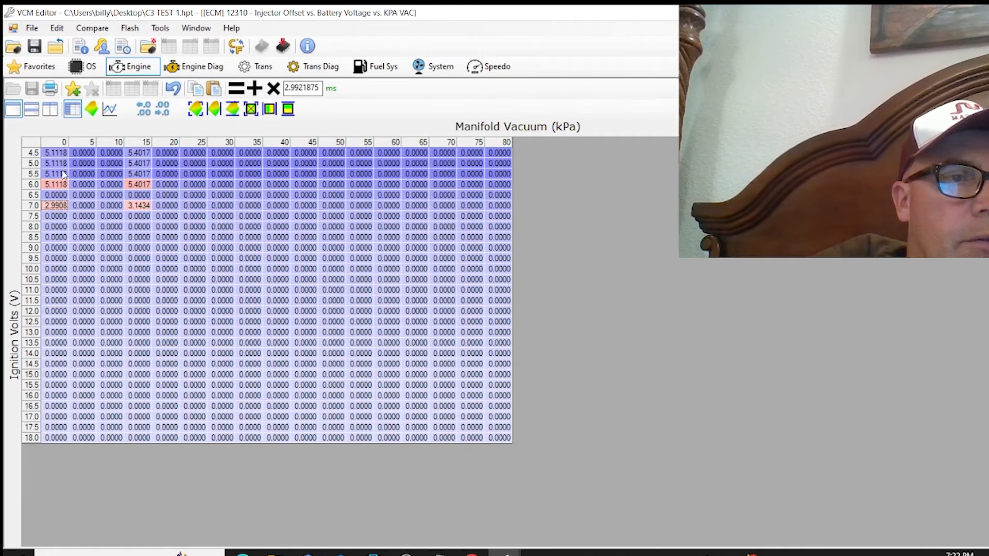
- Interpolate the 6.5 V offsets between 6.0 V and 7.0 V in the 0 kPa and 15 kPa vacuum columns
{"action": "left_click", "coordinate": [54, 187]}
{"action": "left_click_drag", "start_coordinate": [54, 193], "coordinate": [56, 206]}
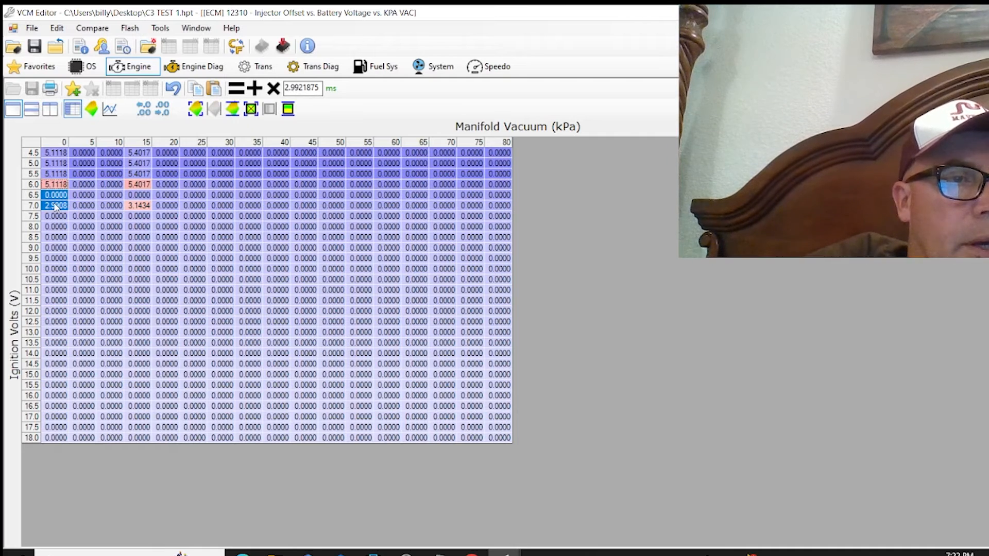
{"action": "left_click", "coordinate": [250, 109]}
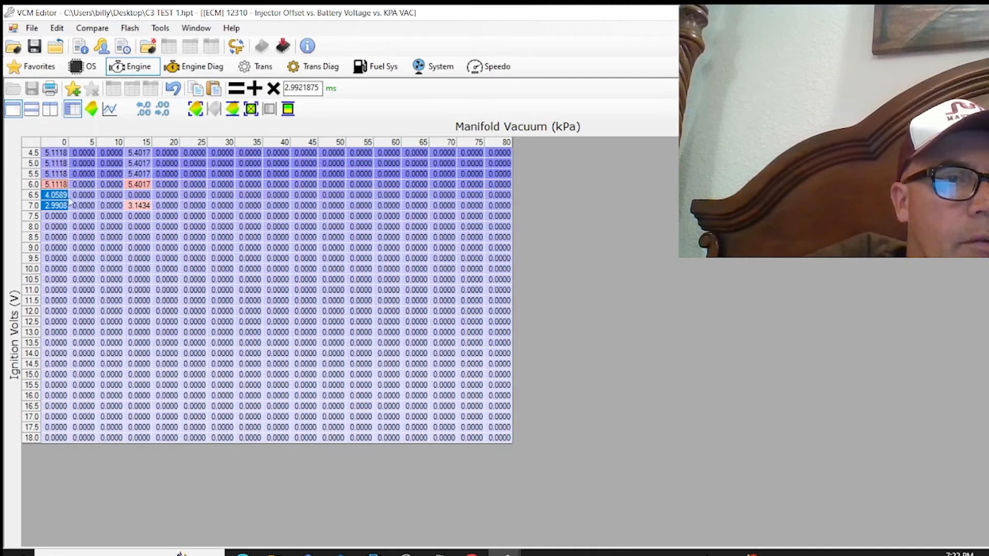
{"action": "left_click_drag", "start_coordinate": [142, 184], "coordinate": [144, 196]}
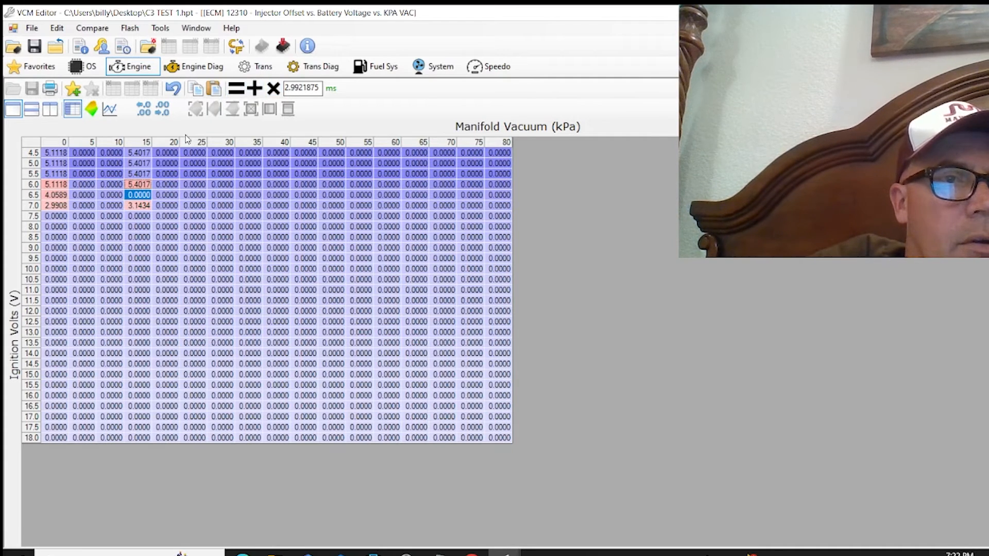
{"action": "left_click_drag", "start_coordinate": [132, 190], "coordinate": [137, 206]}
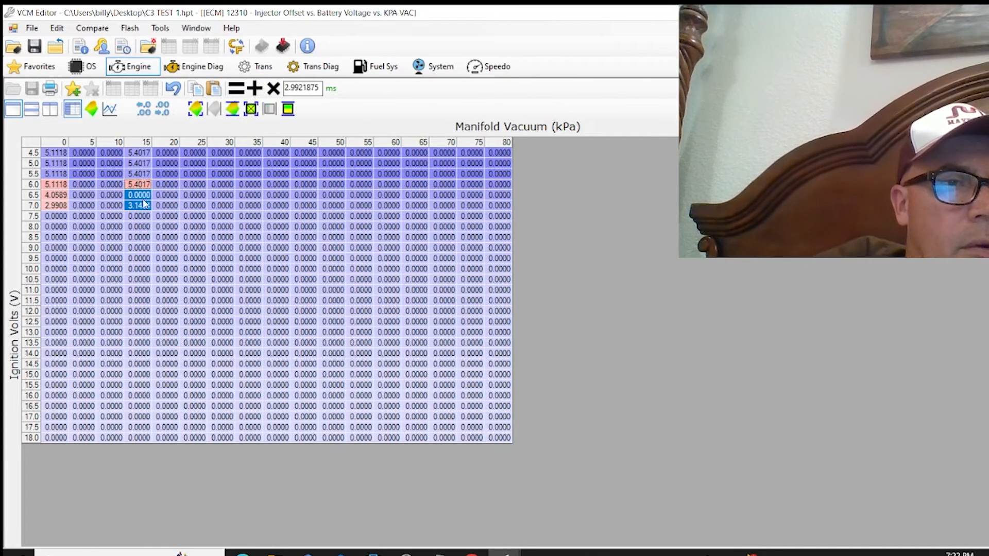
{"action": "left_click", "coordinate": [233, 109]}
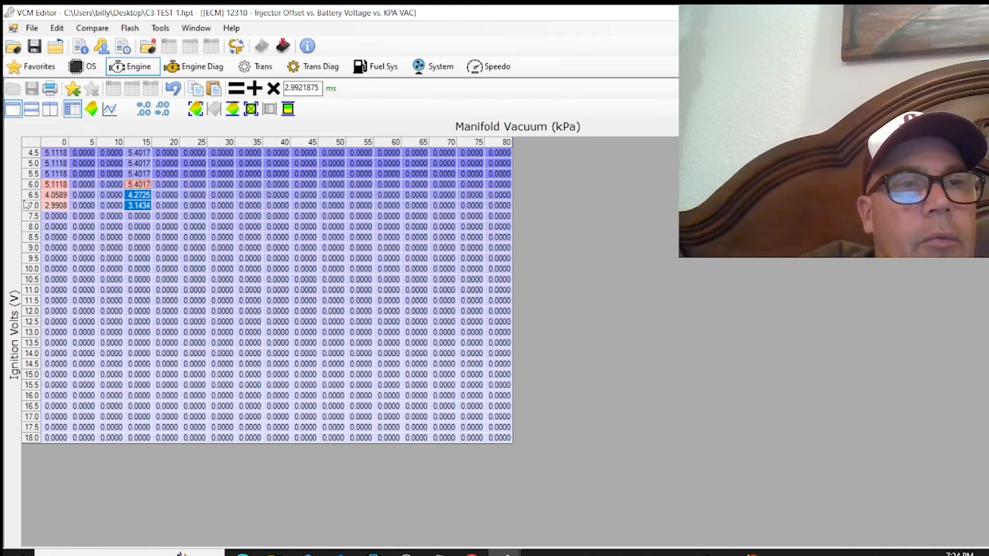
- Select the 4.5 V row from 0 to 80 kPa and load c3 corvette - Change 1.hpt as the compare file
{"action": "left_click_drag", "start_coordinate": [56, 155], "coordinate": [505, 154]}
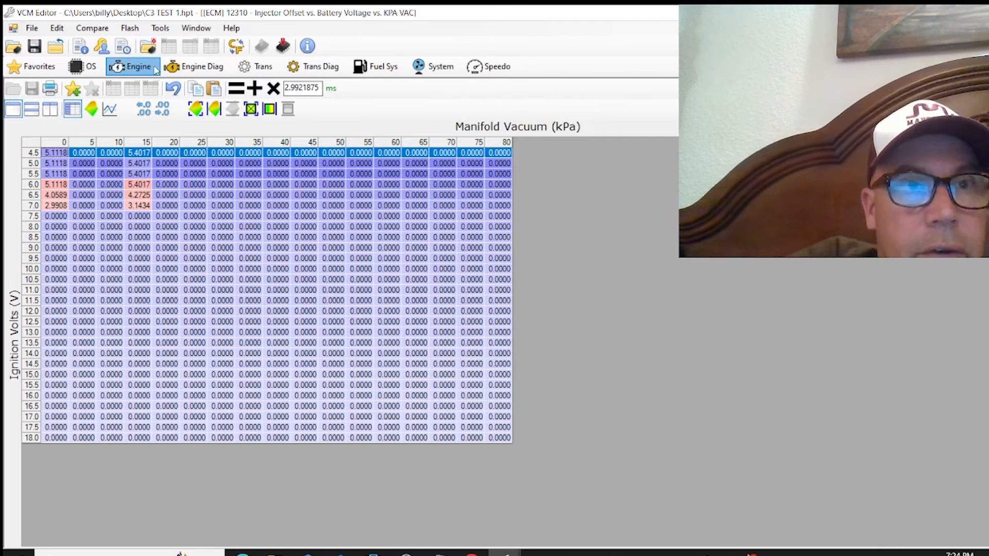
{"action": "left_click", "coordinate": [97, 29]}
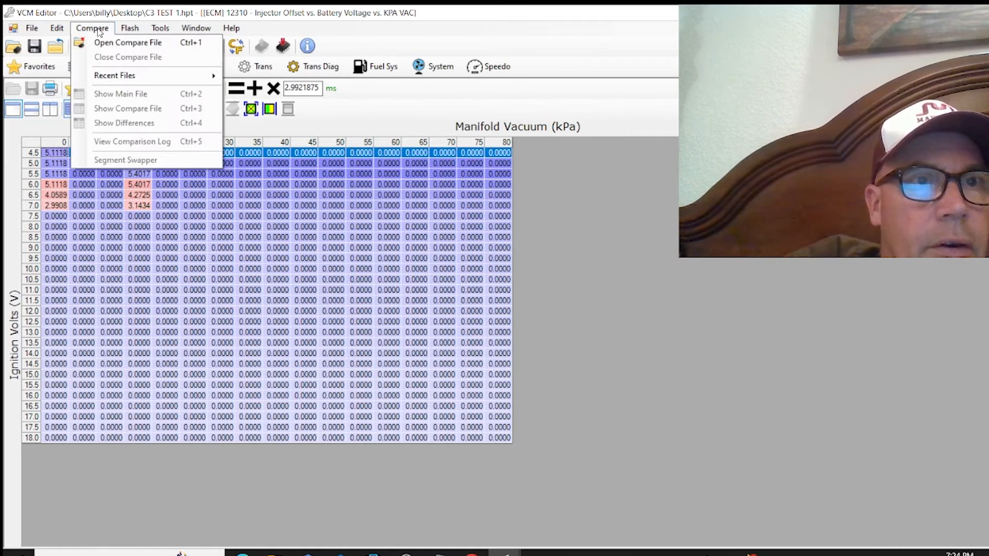
{"action": "left_click", "coordinate": [121, 44]}
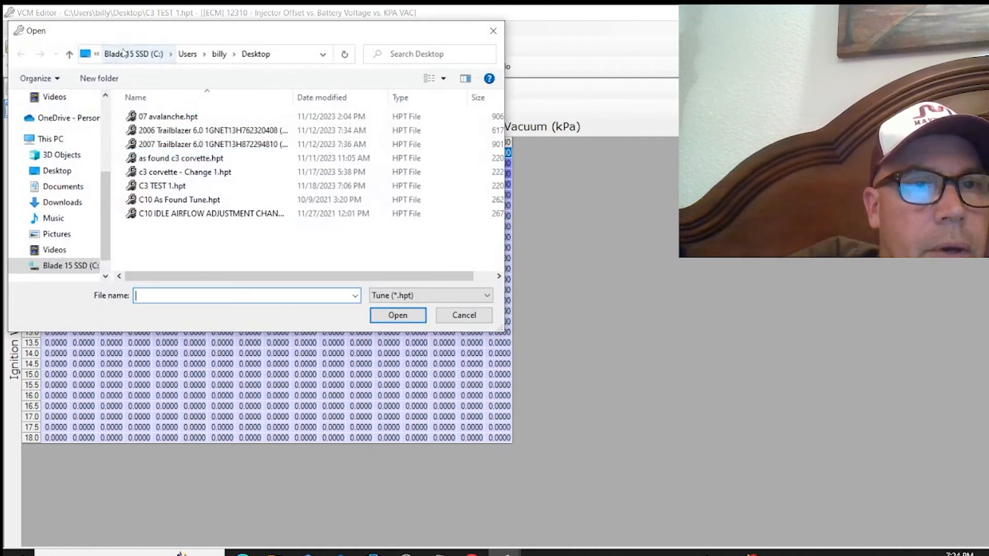
{"action": "left_click", "coordinate": [188, 175]}
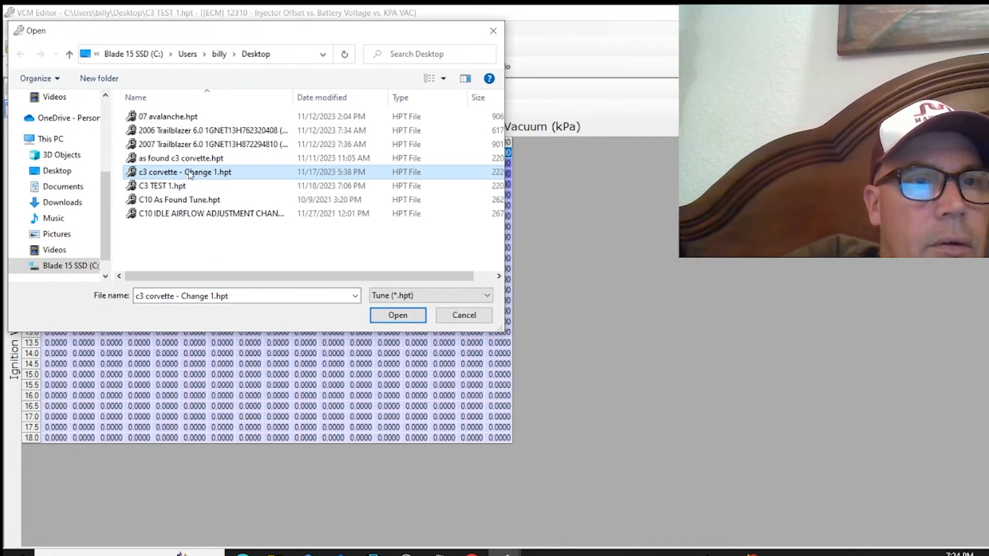
{"action": "double_click", "coordinate": [191, 175]}
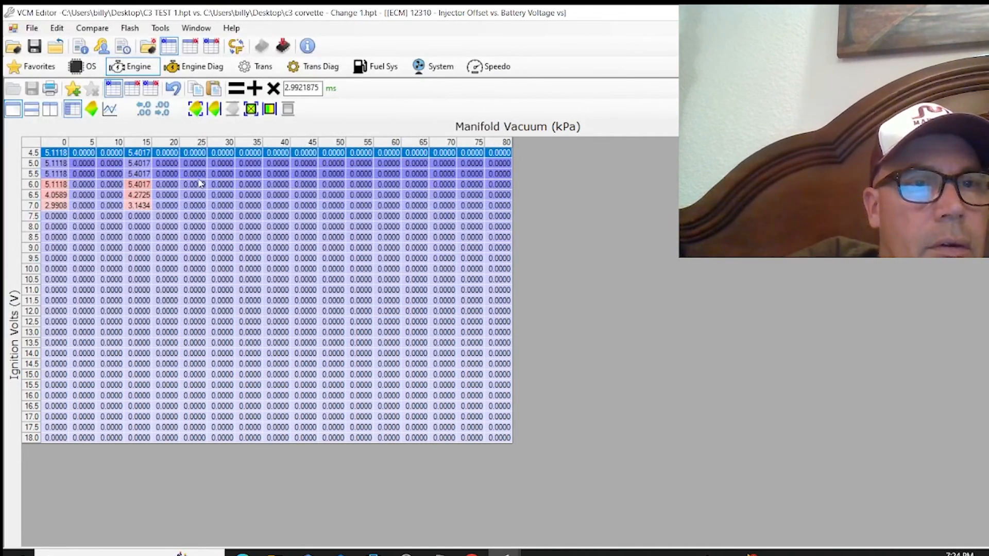
- View the compare file's completed injector offset table, and close the compare file
{"action": "left_click", "coordinate": [190, 46]}
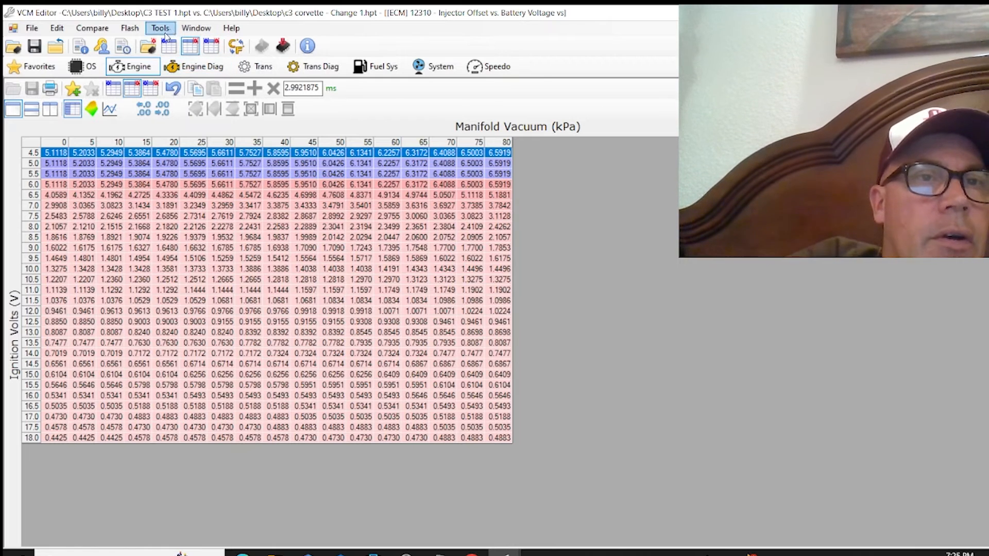
{"action": "left_click", "coordinate": [93, 29]}
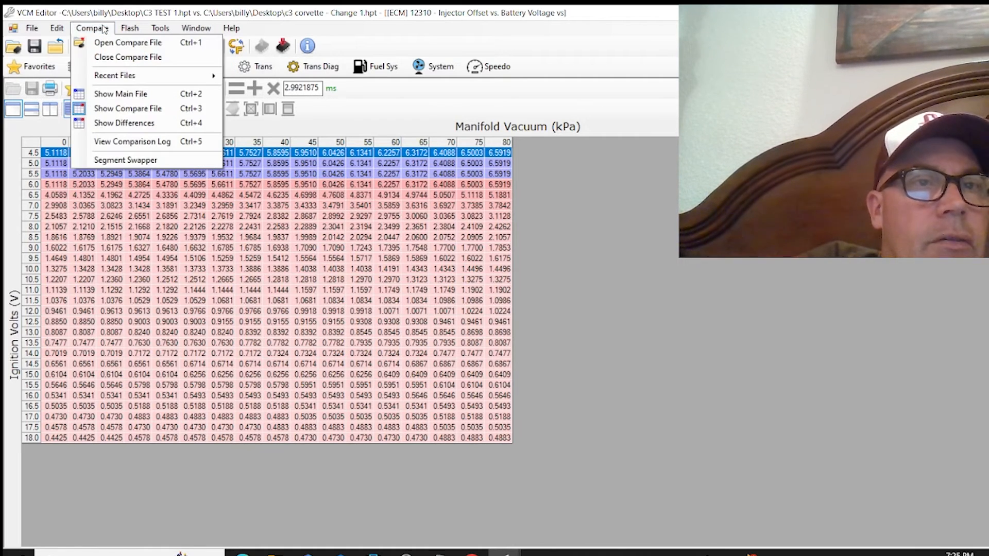
{"action": "left_click", "coordinate": [117, 58]}
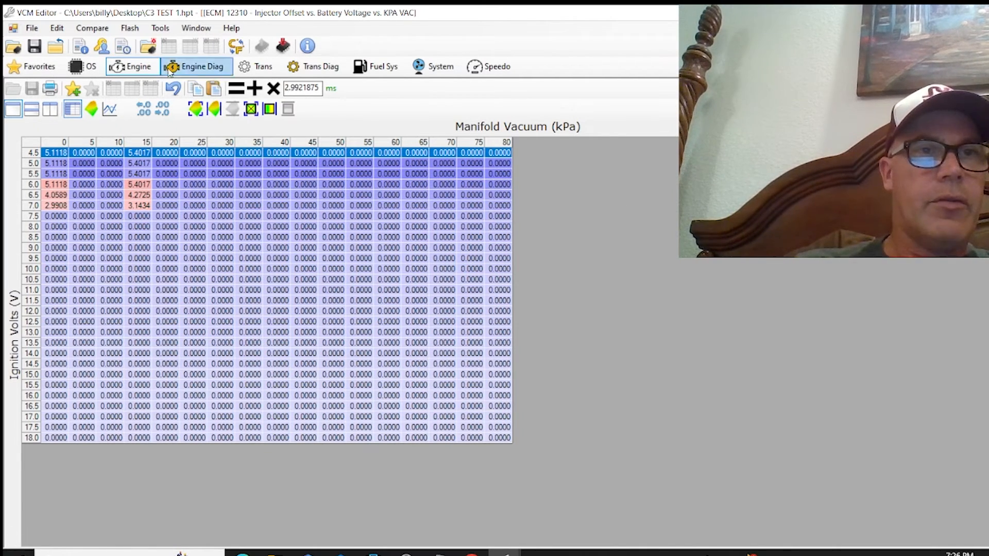
- Open the Short Pulse Adder table from the engine fuel settings of C3 TEST 1
{"action": "left_click", "coordinate": [137, 72]}
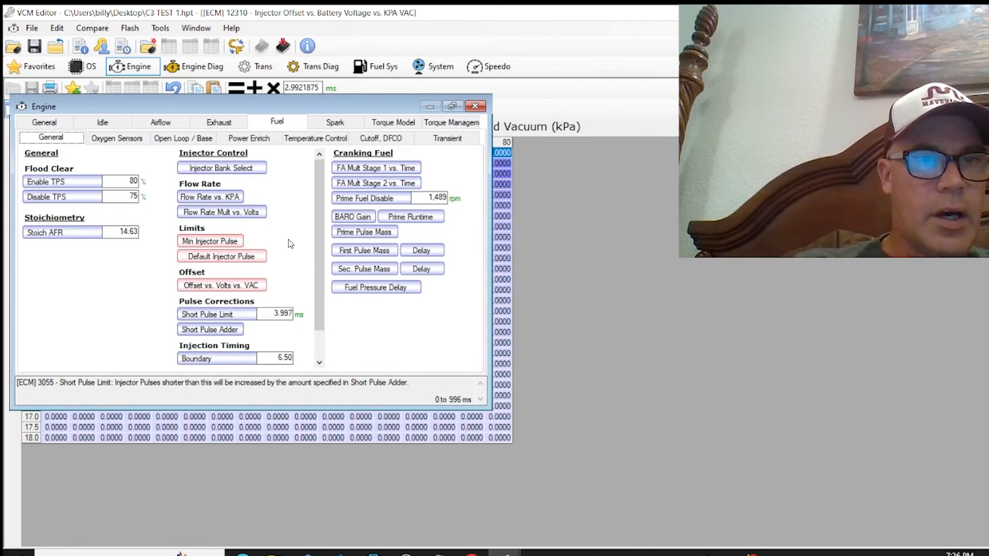
{"action": "scroll", "coordinate": [290, 243], "scroll_direction": "down", "scroll_amount": 2}
{"action": "left_click", "coordinate": [216, 297]}
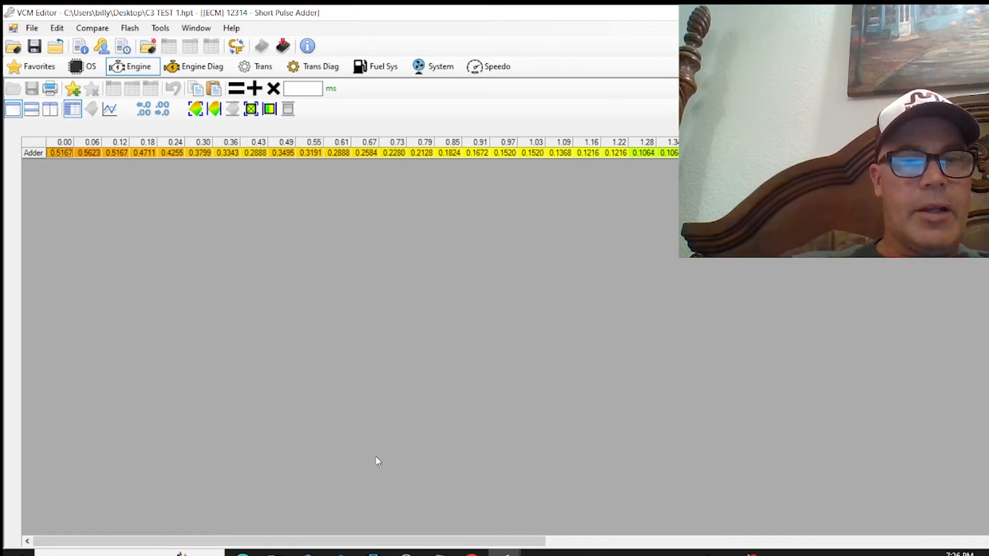
- Switch to the 07 avalanche tune and open its Short Pulse Adder table from the engine fuel settings
{"action": "left_click", "coordinate": [505, 553]}
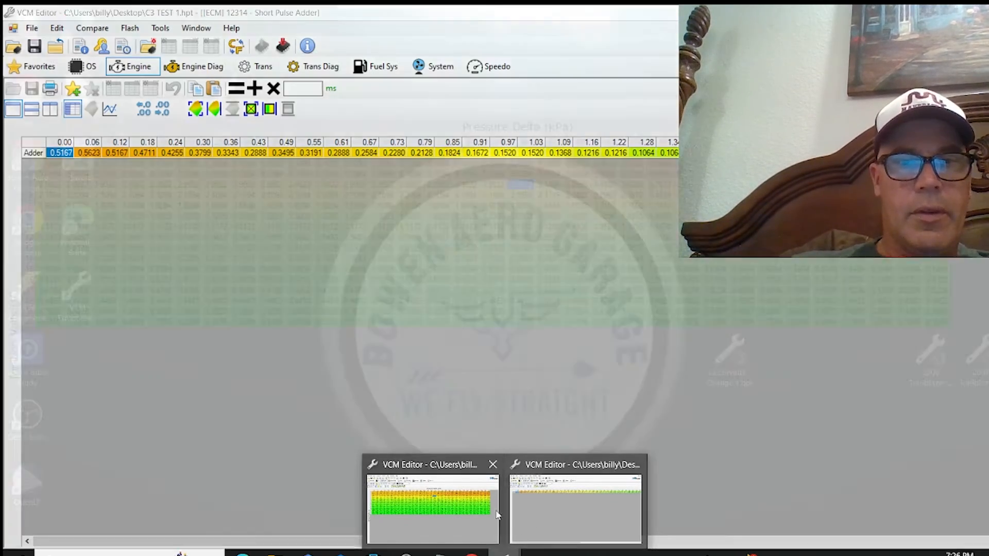
{"action": "left_click", "coordinate": [444, 510]}
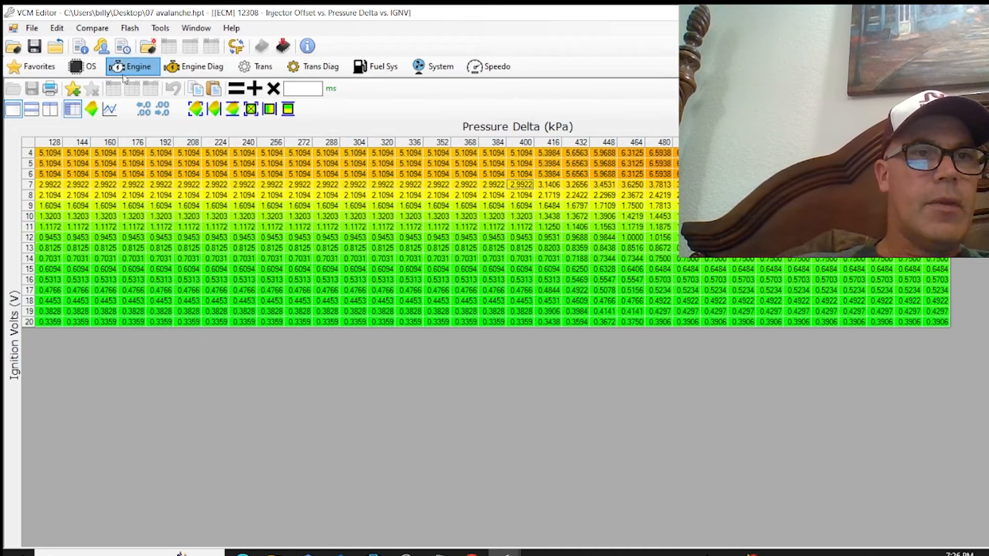
{"action": "left_click", "coordinate": [140, 67]}
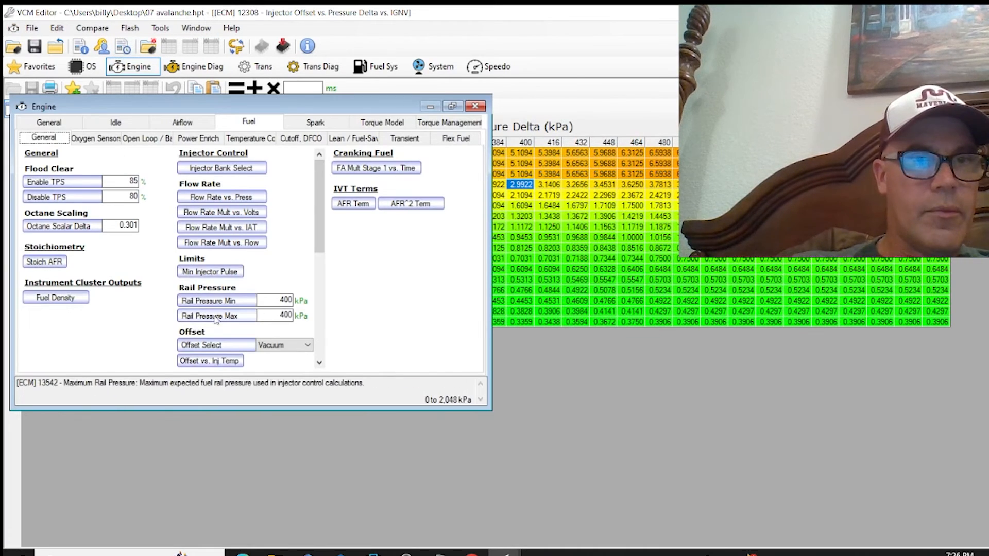
{"action": "scroll", "coordinate": [223, 314], "scroll_direction": "down", "scroll_amount": 3}
{"action": "scroll", "coordinate": [223, 314], "scroll_direction": "down", "scroll_amount": 3}
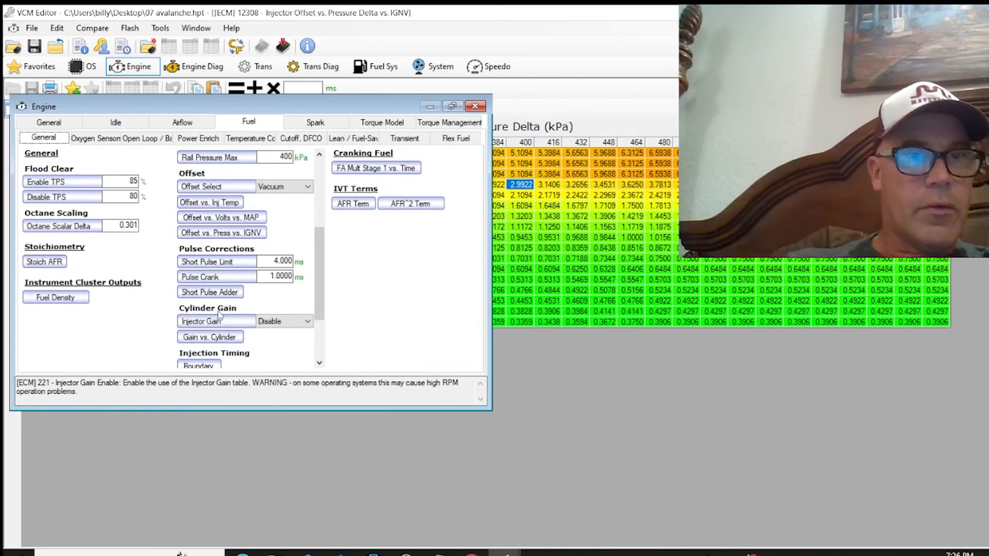
{"action": "left_click", "coordinate": [208, 296]}
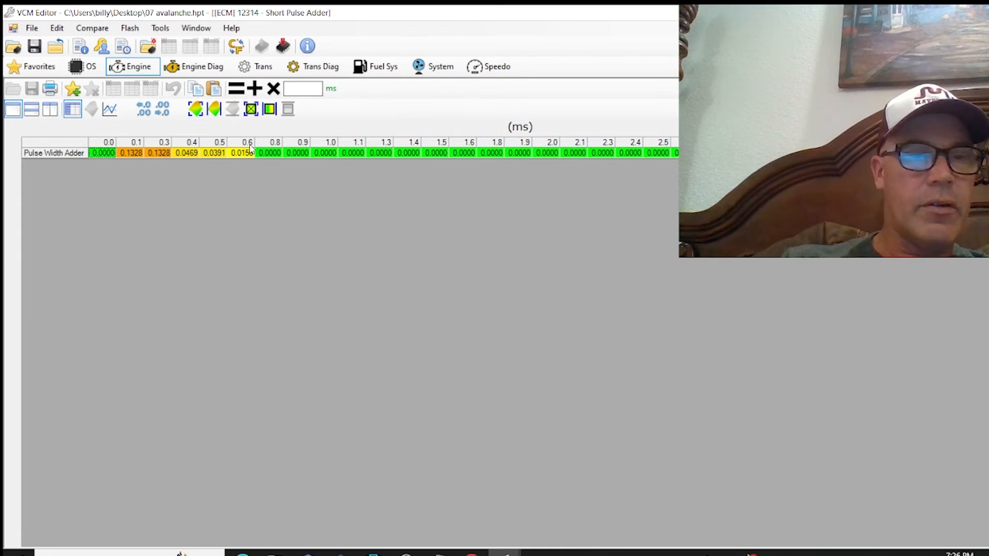
- Compare the Short Pulse Adder tables of the 07 avalanche and C3 TEST 1 tunes
{"action": "mouse_move", "coordinate": [505, 554]}
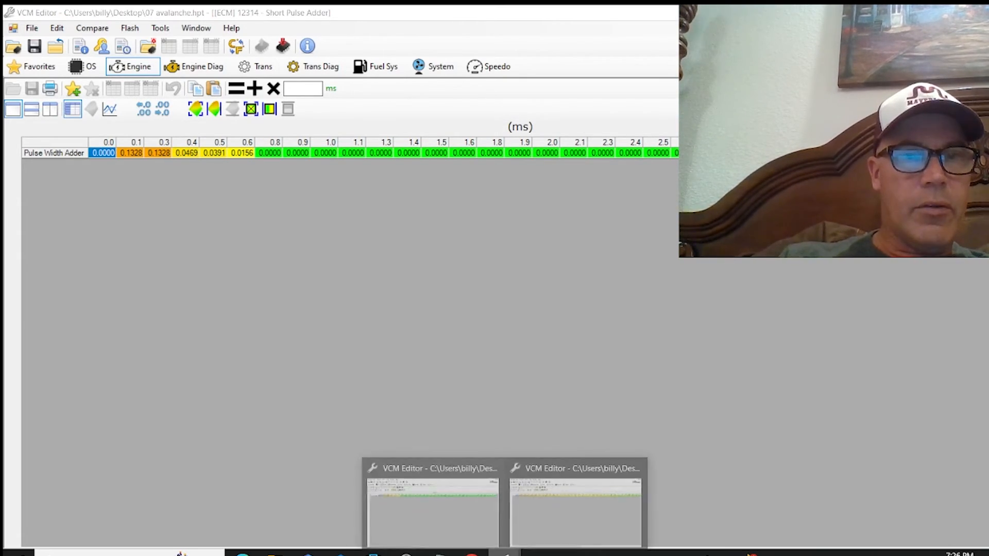
{"action": "left_click", "coordinate": [486, 522]}
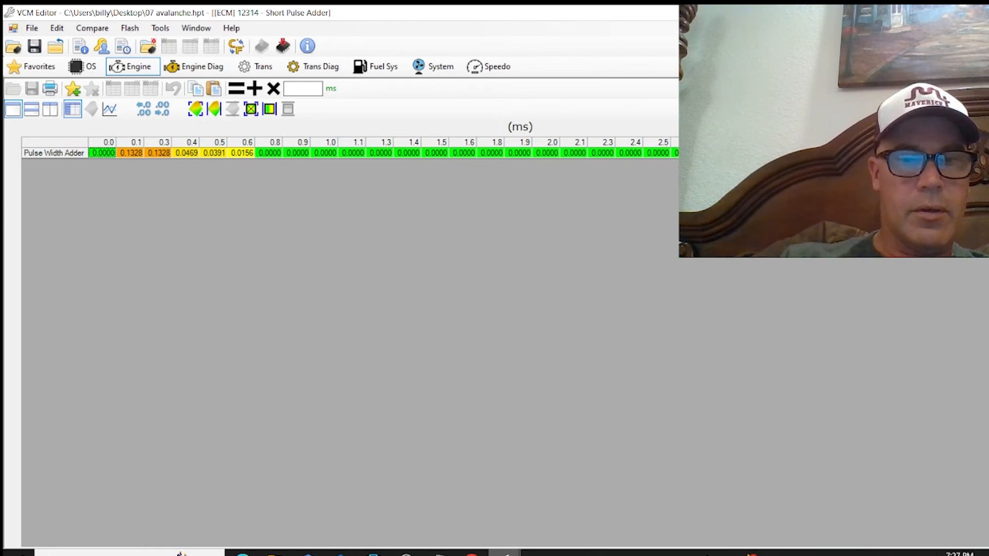
{"action": "left_click", "coordinate": [504, 554]}
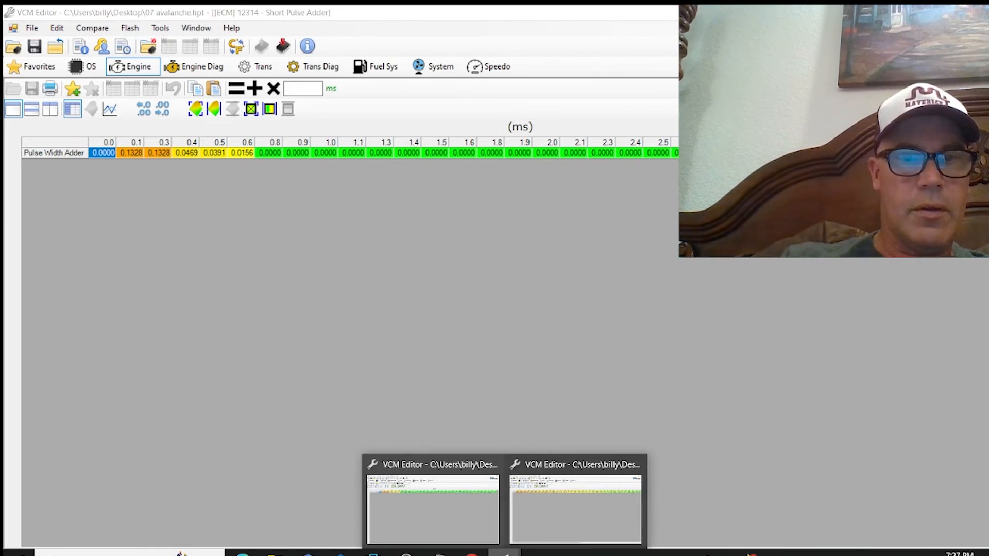
{"action": "left_click", "coordinate": [542, 520]}
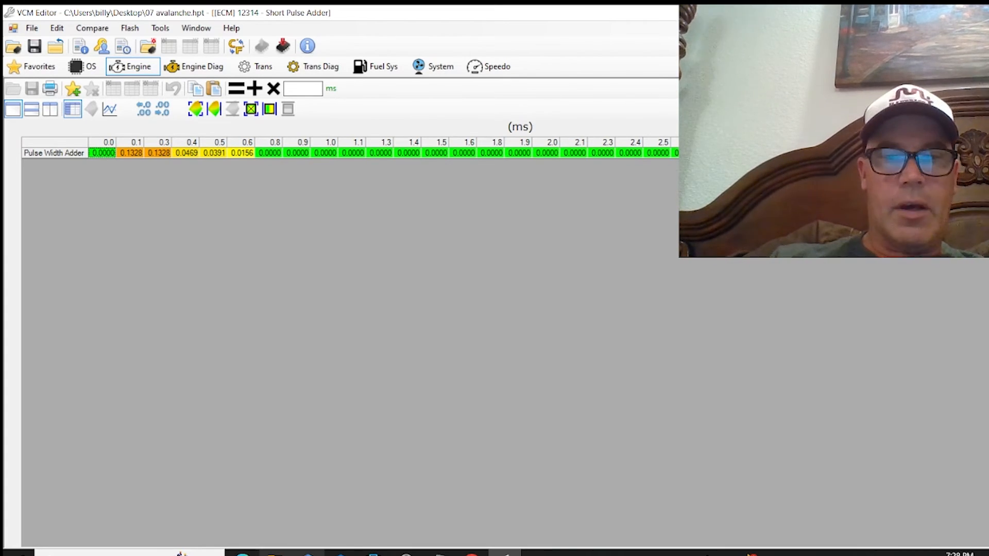
- Open the c3 corvette - Change 1 tune from the desktop and bring up its Short Pulse Adder table
{"action": "left_click", "coordinate": [505, 554]}
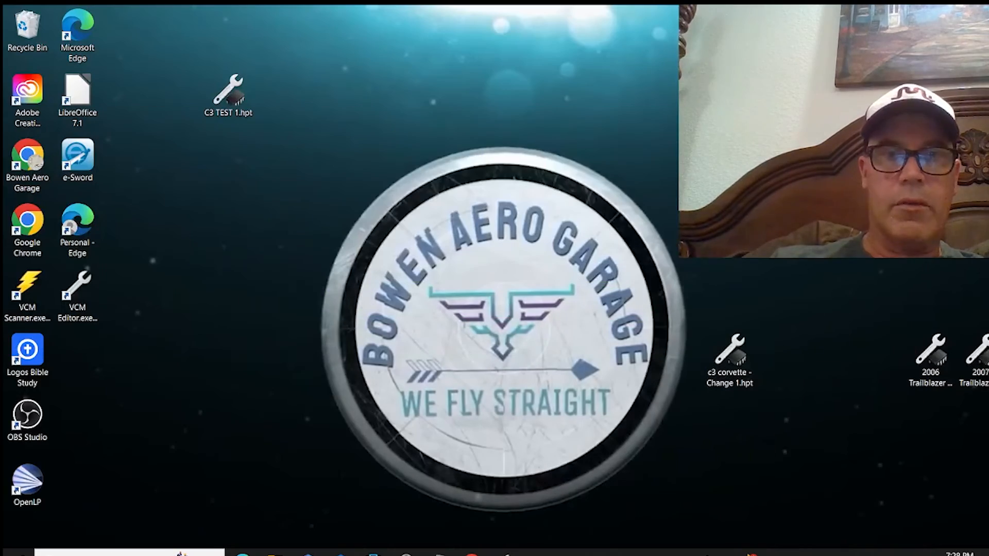
{"action": "left_click", "coordinate": [729, 355]}
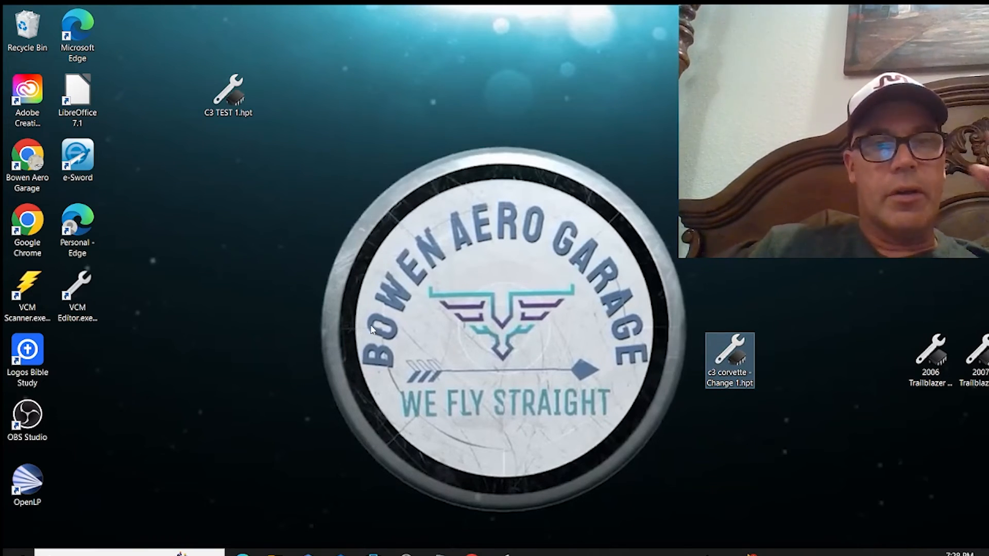
{"action": "key", "text": "Return"}
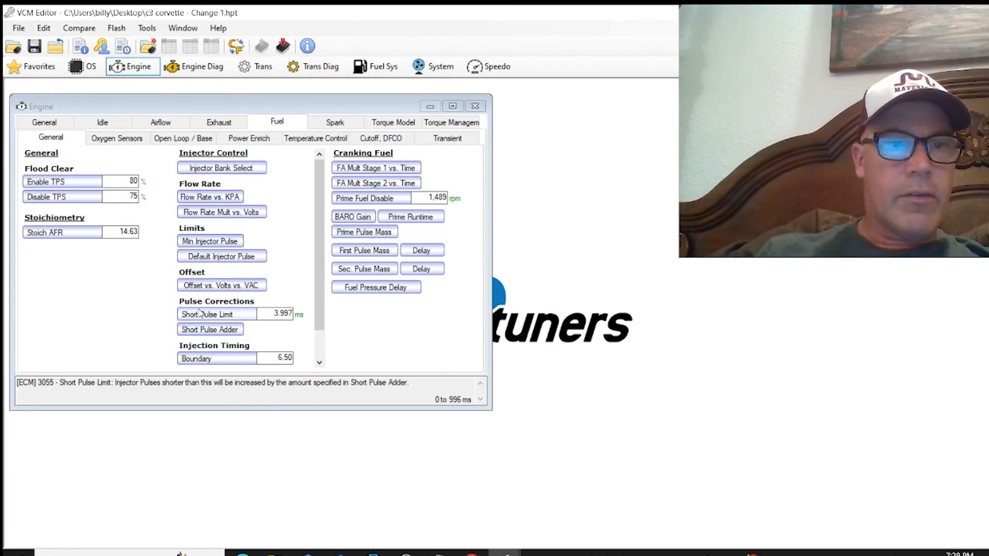
{"action": "scroll", "coordinate": [201, 312], "scroll_direction": "down", "scroll_amount": 1}
{"action": "left_click", "coordinate": [209, 296]}
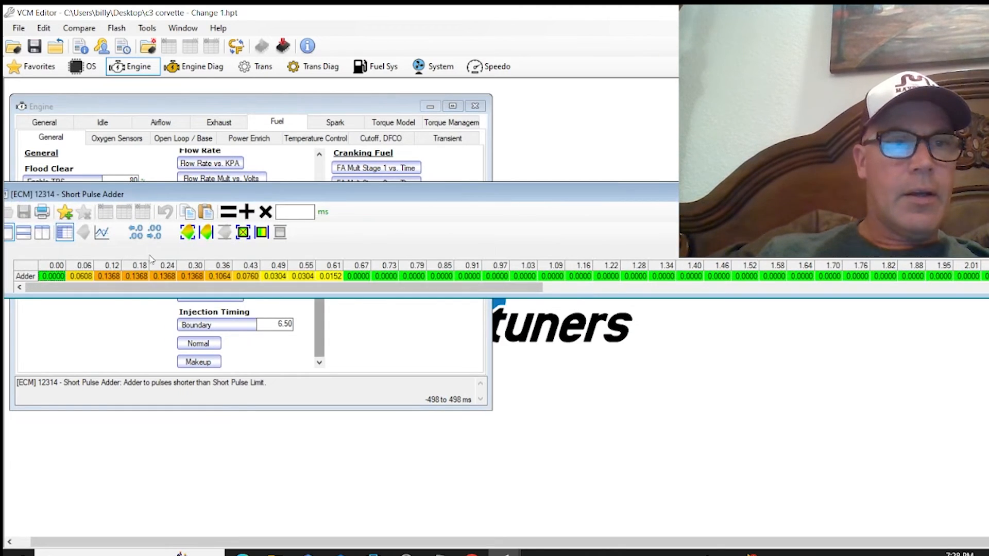
- Compare the Short Pulse Adder tables of c3 corvette - Change 1 and 07 avalanche as line graphs, with the corvette table maximized
{"action": "left_click", "coordinate": [101, 237]}
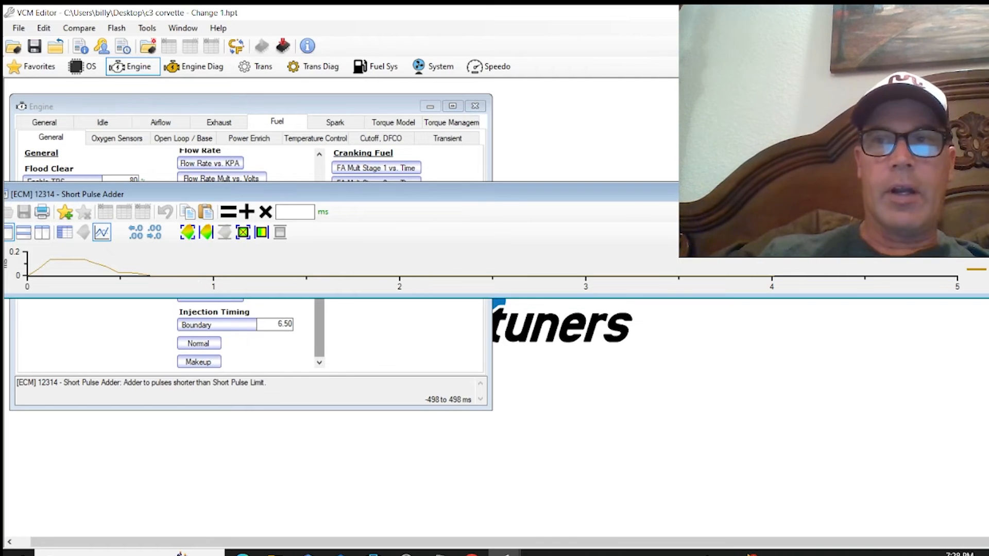
{"action": "left_click", "coordinate": [979, 194]}
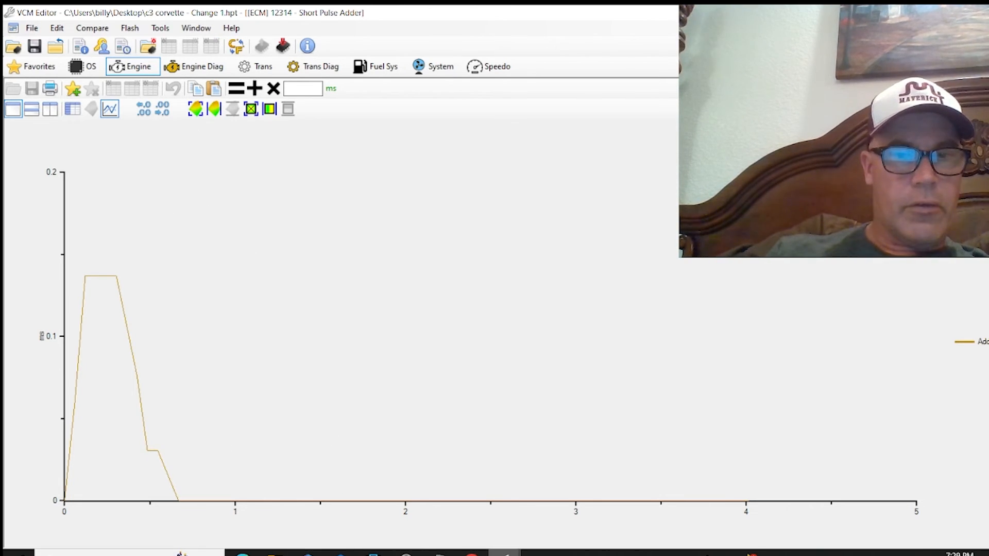
{"action": "mouse_move", "coordinate": [504, 554]}
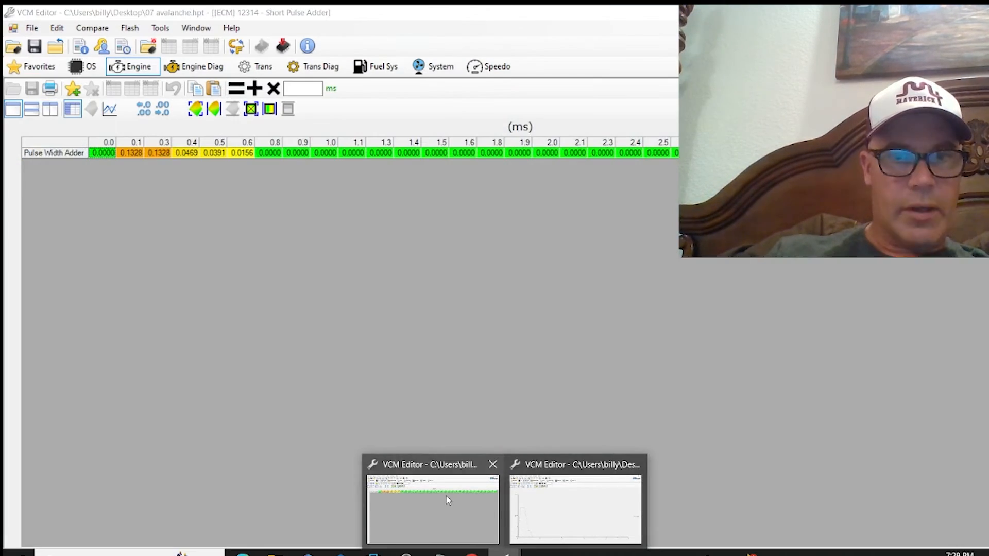
{"action": "left_click", "coordinate": [447, 499]}
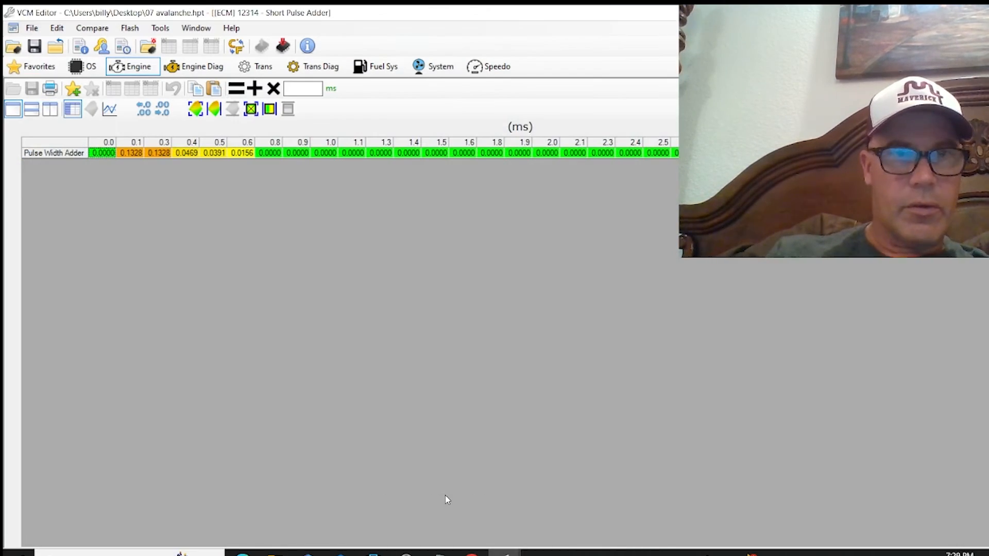
{"action": "left_click", "coordinate": [110, 109]}
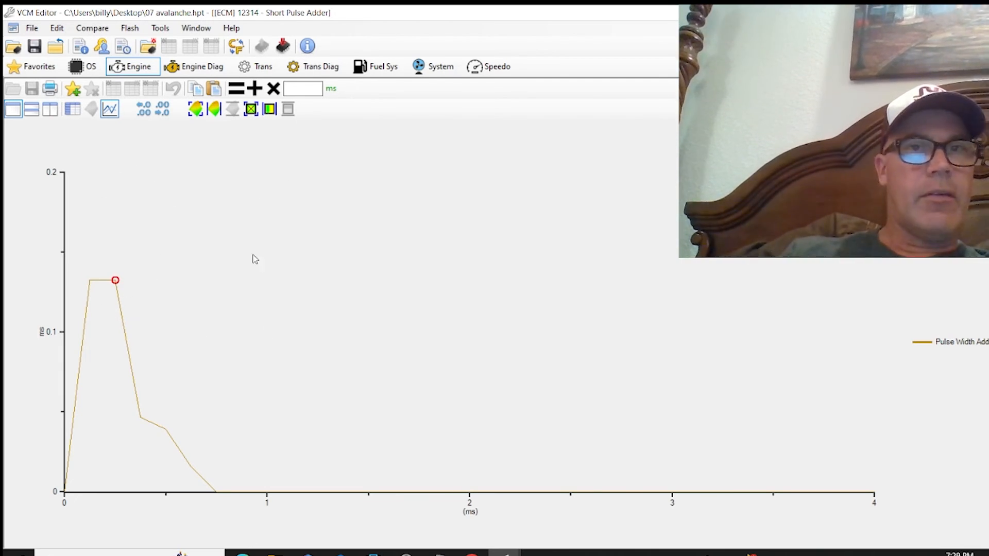
- Compare the injector offset tables of the 07 avalanche and c3 corvette - Change 1 tunes as 3D surfaces
{"action": "key", "text": "Escape"}
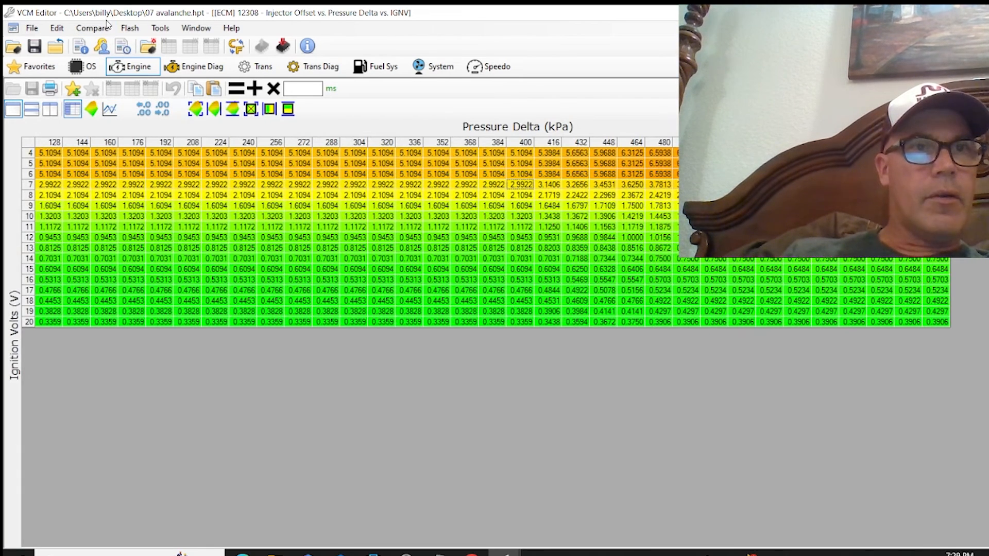
{"action": "left_click", "coordinate": [91, 109]}
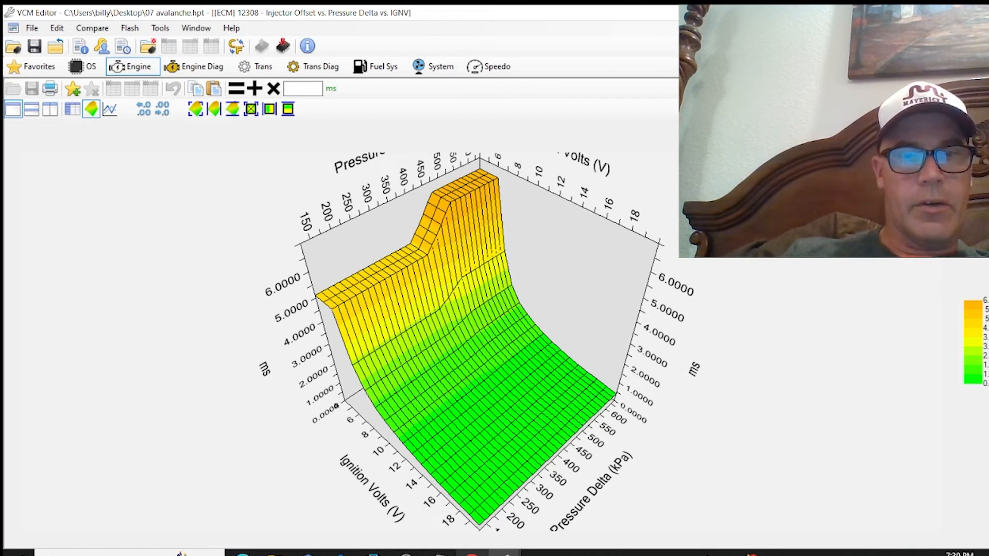
{"action": "mouse_move", "coordinate": [506, 553]}
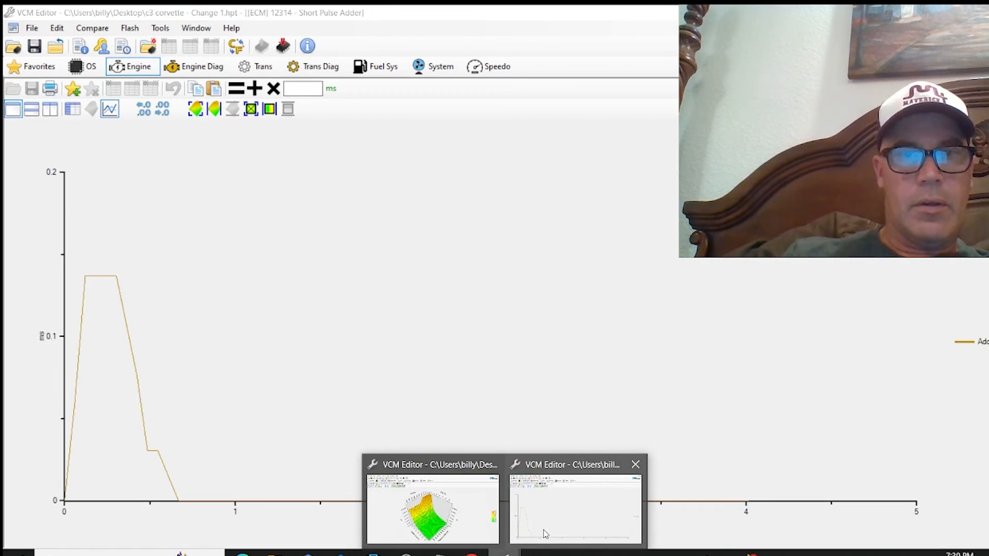
{"action": "left_click", "coordinate": [545, 534]}
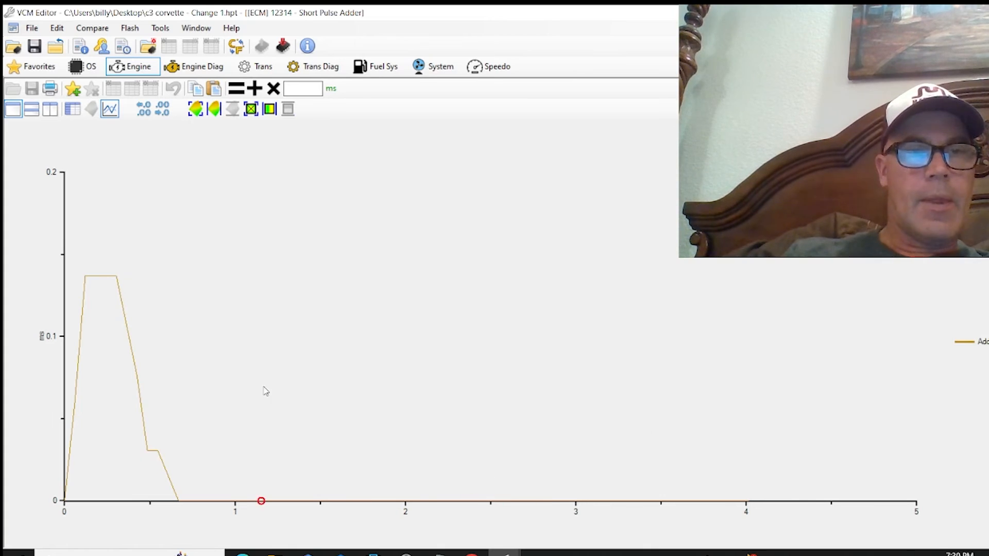
{"action": "left_click", "coordinate": [126, 62]}
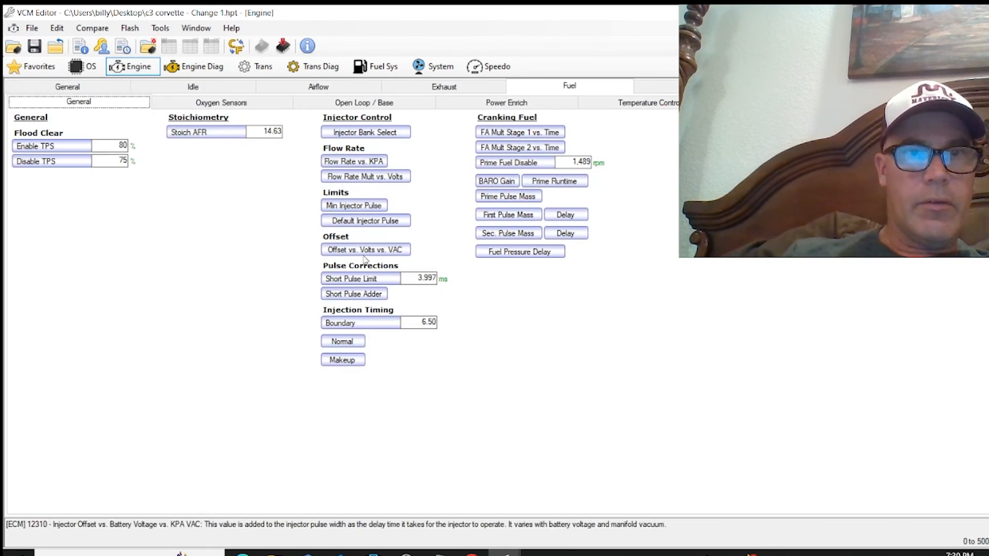
{"action": "left_click", "coordinate": [381, 251]}
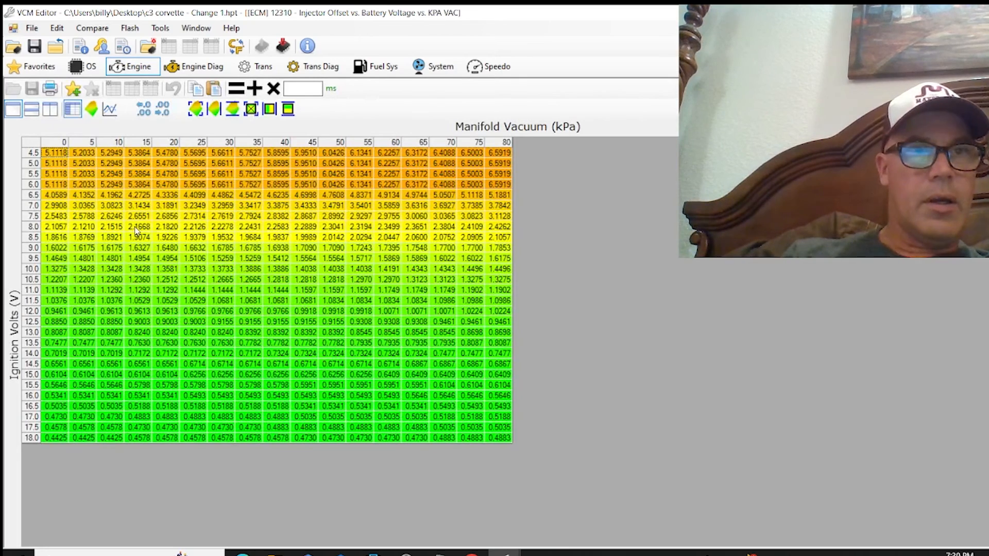
{"action": "left_click", "coordinate": [92, 109]}
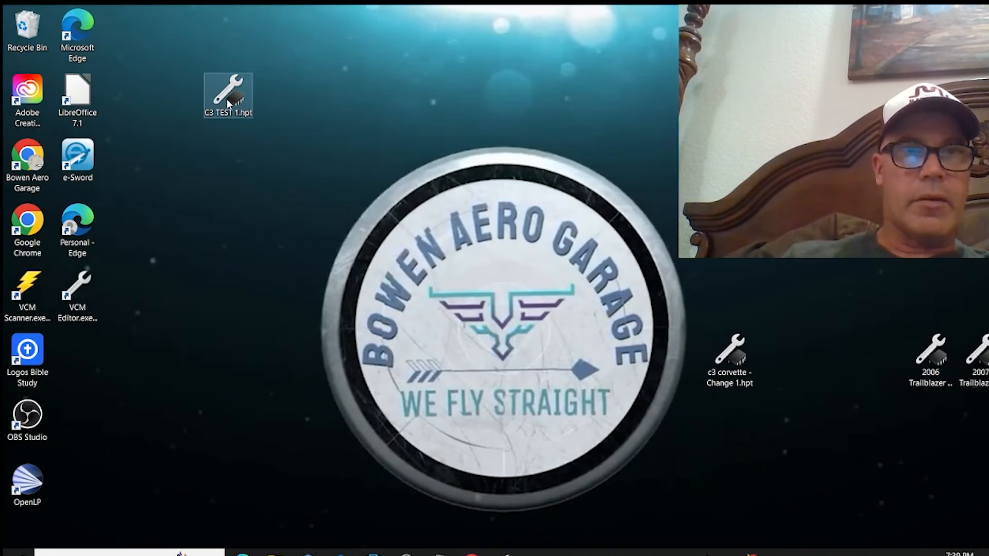
- Open the C3 TEST 1 tune and examine its partly filled Offset vs. Volts vs. VAC table as a 3D surface
{"action": "left_click", "coordinate": [228, 98]}
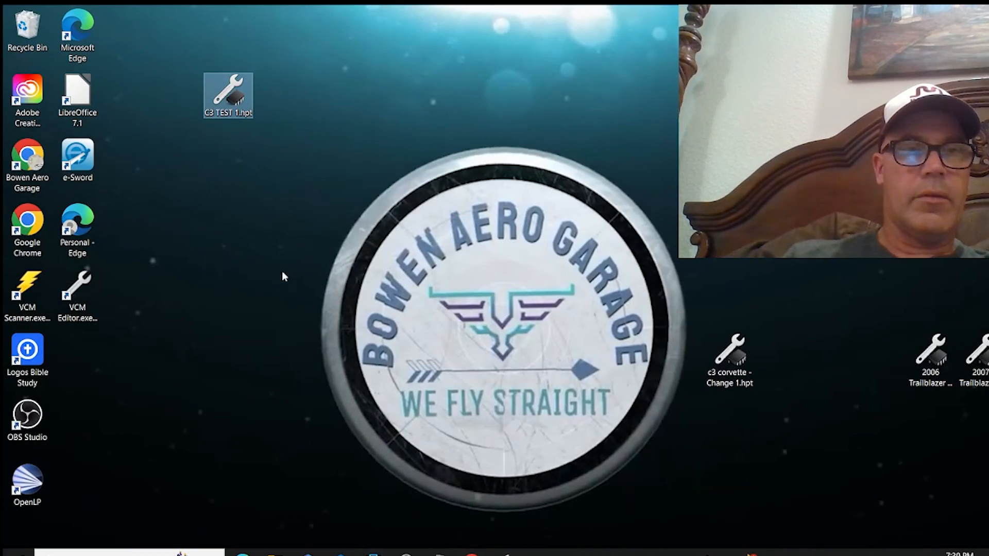
{"action": "key", "text": "Return"}
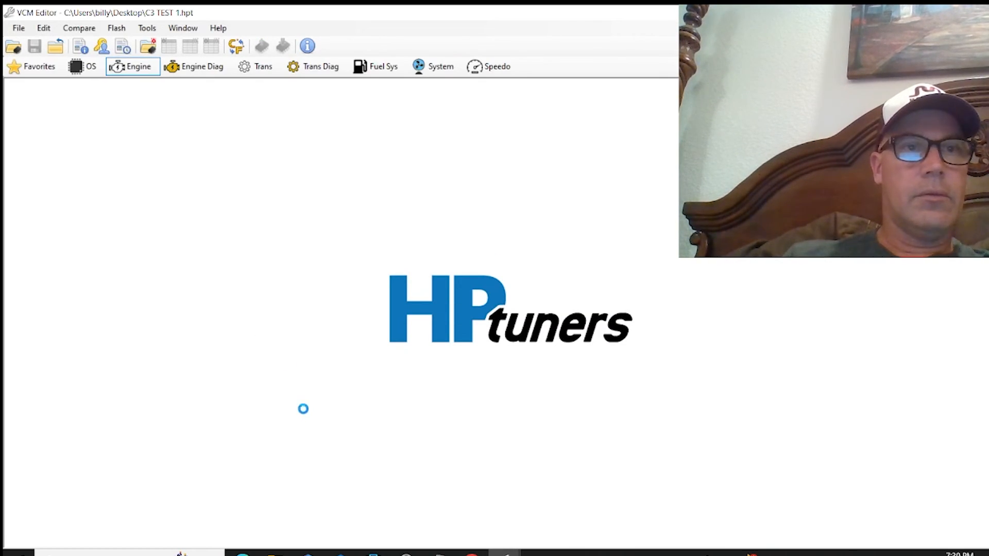
{"action": "left_click", "coordinate": [138, 75]}
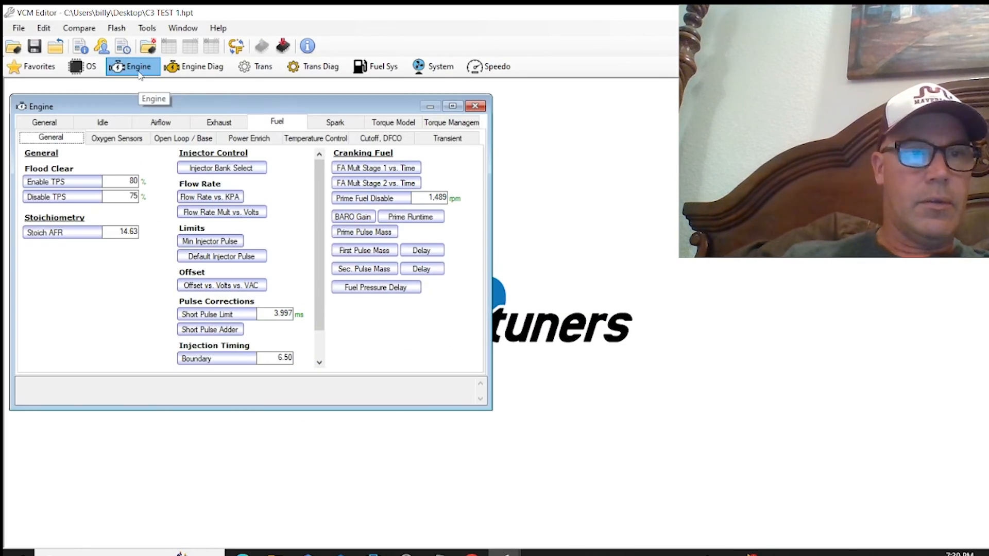
{"action": "left_click", "coordinate": [230, 289]}
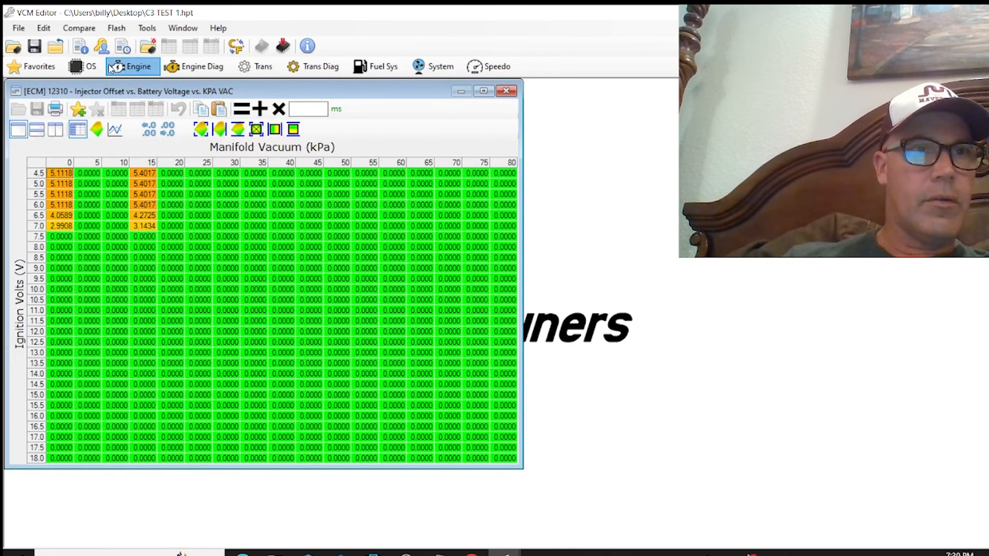
{"action": "left_click", "coordinate": [96, 130]}
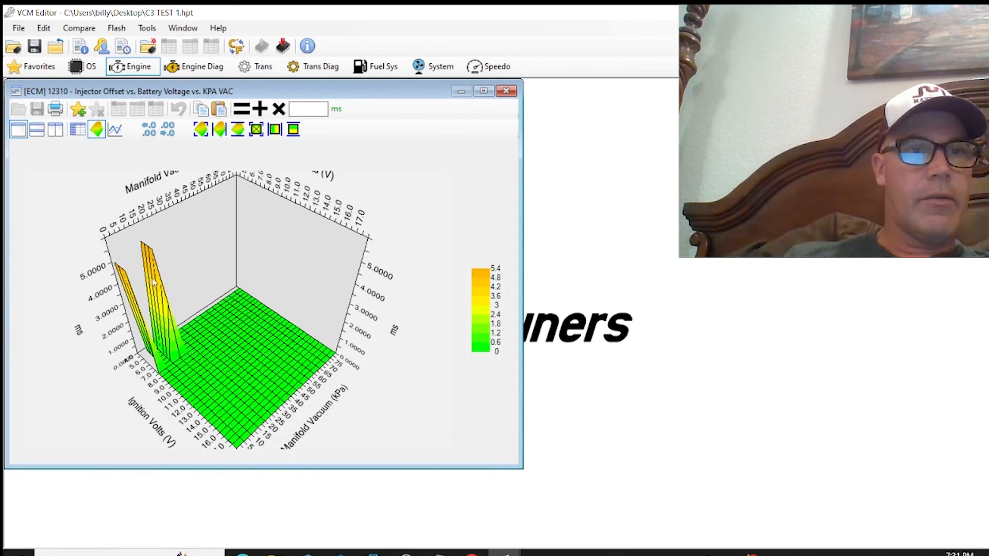
{"action": "left_click", "coordinate": [240, 348]}
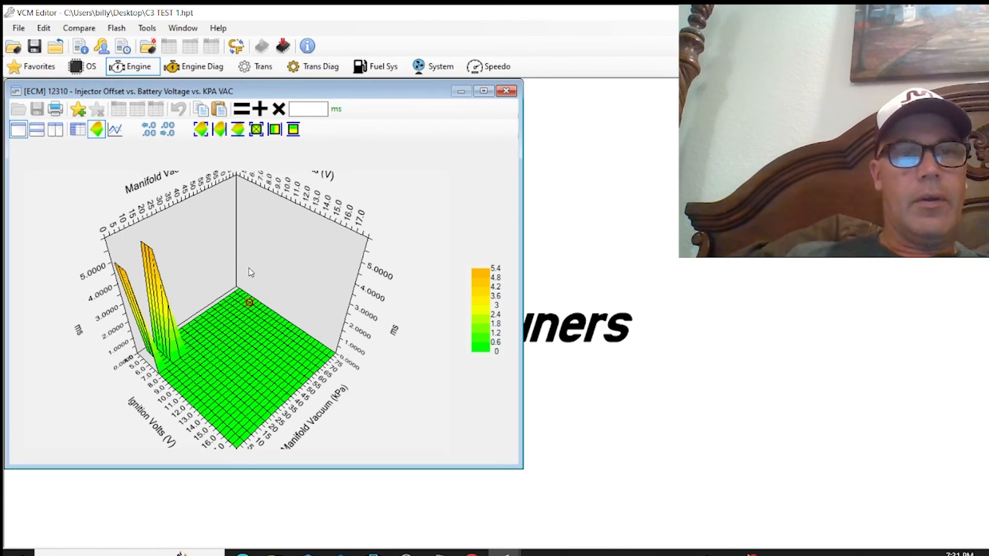
{"action": "left_click", "coordinate": [174, 298]}
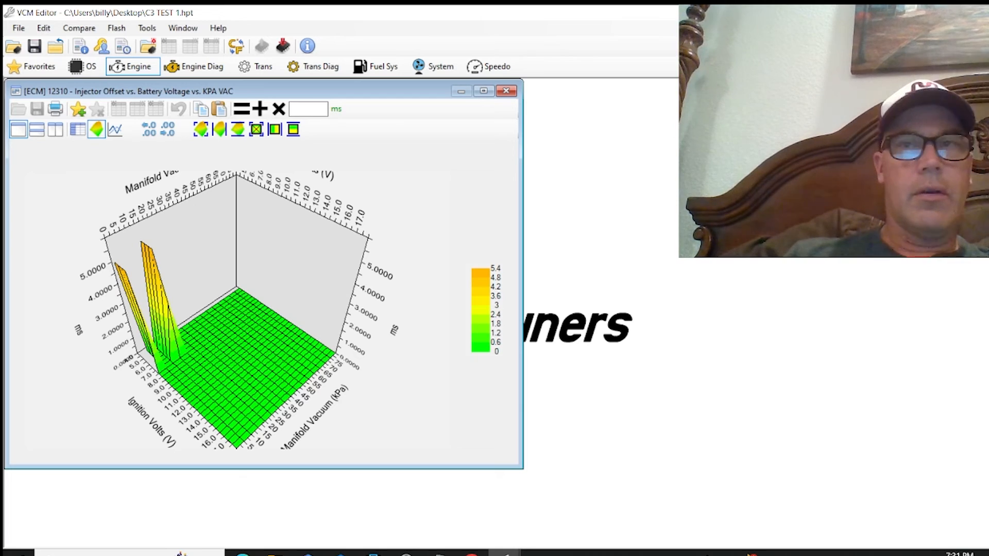
{"action": "key", "text": "super+d"}
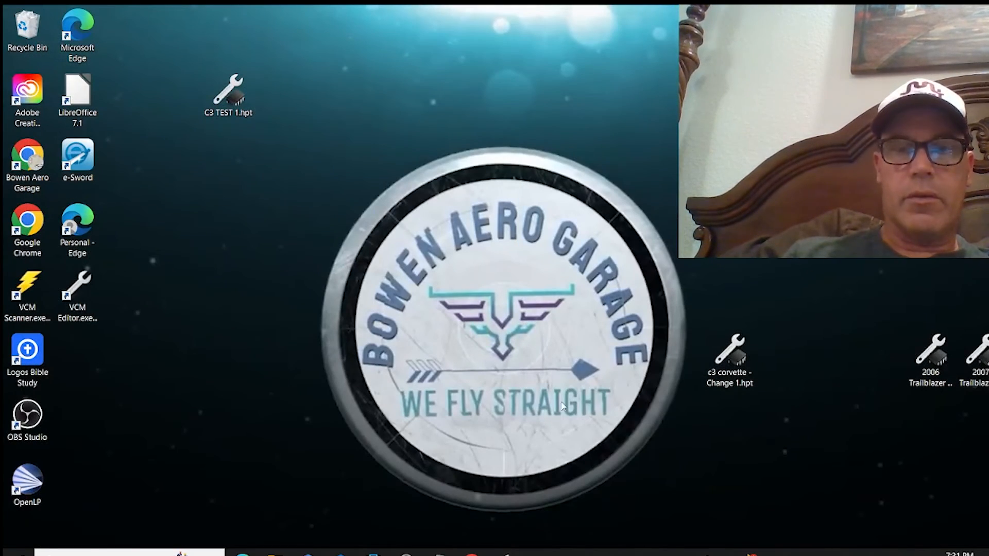
- Switch back to the c3 corvette - Change 1 tune and load as found c3 corvette.hpt as its compare file
{"action": "mouse_move", "coordinate": [507, 551]}
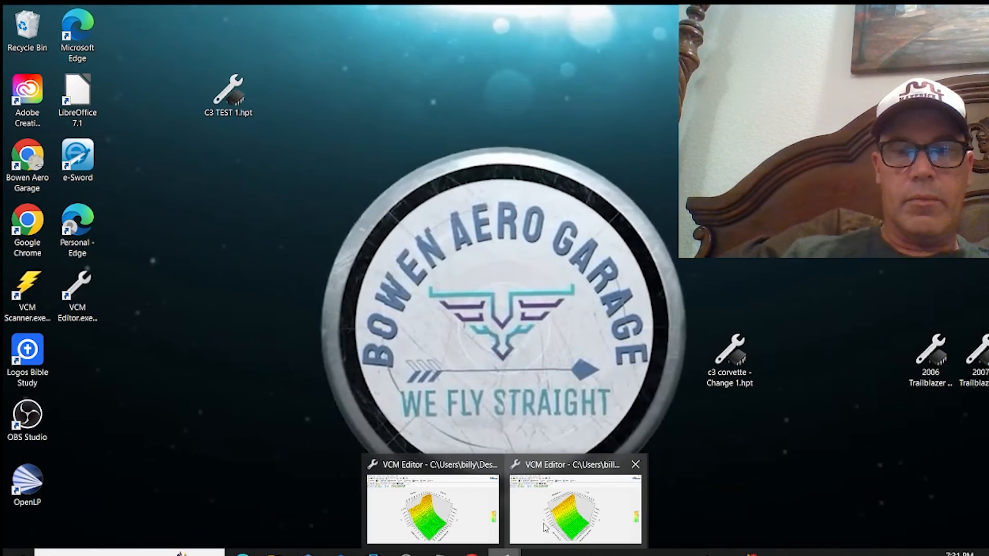
{"action": "left_click", "coordinate": [541, 515]}
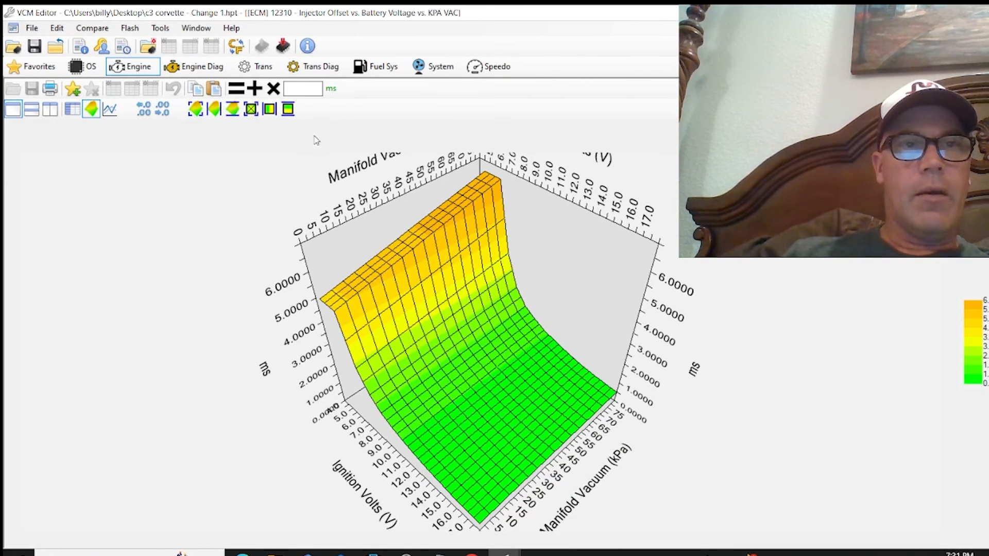
{"action": "left_click", "coordinate": [131, 69]}
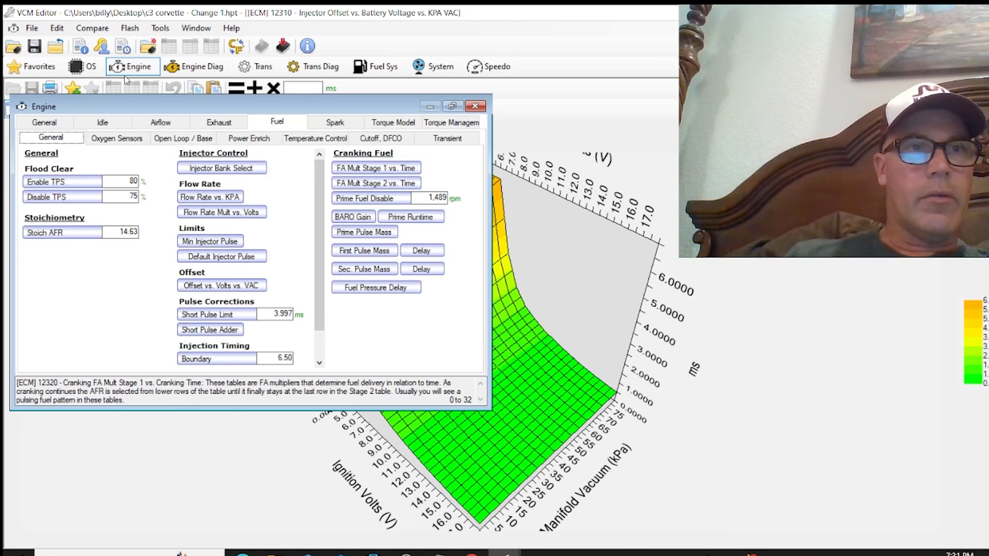
{"action": "left_click", "coordinate": [97, 28]}
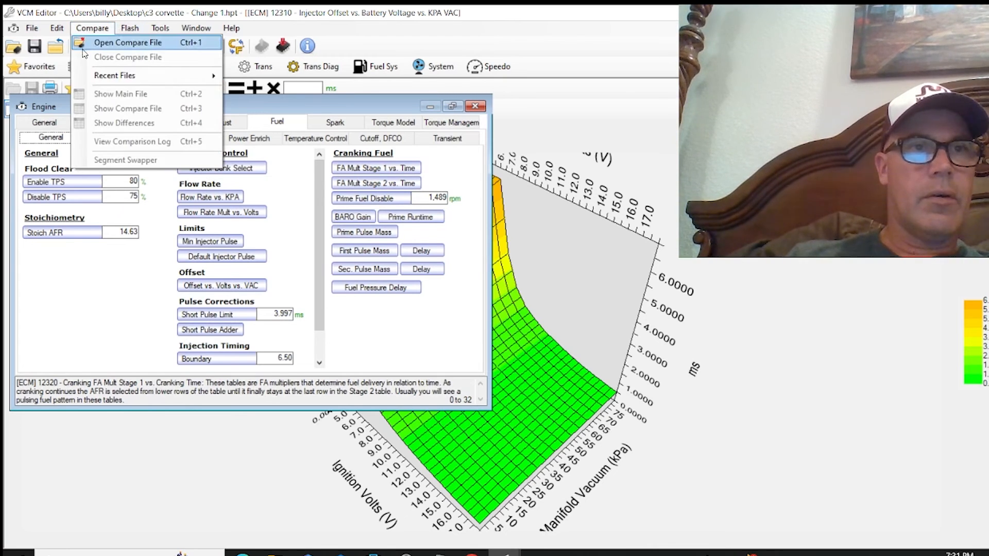
{"action": "left_click", "coordinate": [106, 44]}
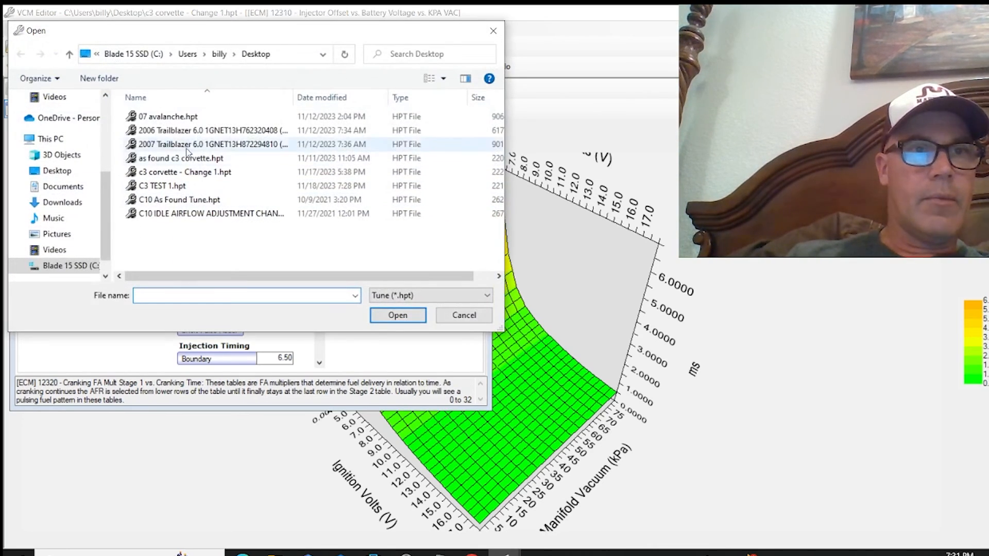
{"action": "double_click", "coordinate": [163, 158]}
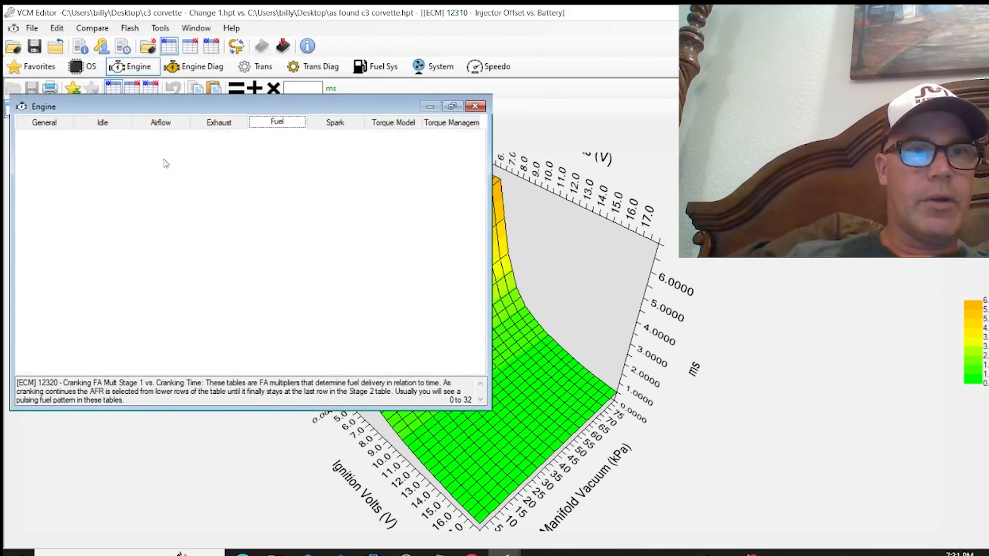